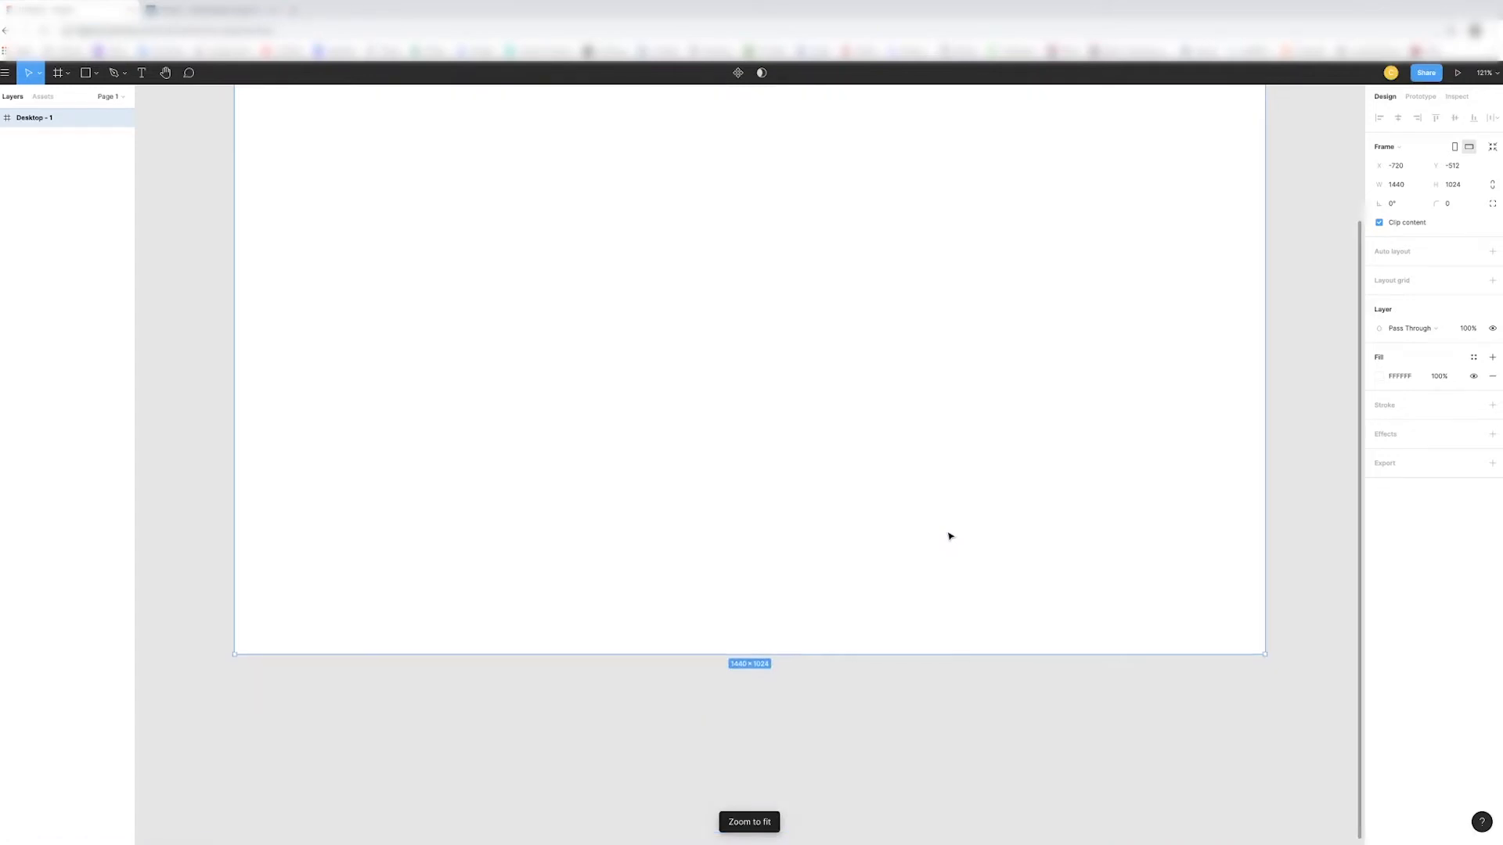
- Resize the empty desktop frame to about 1042 × 1216 px by narrowing its width and extending its height
key(minus)
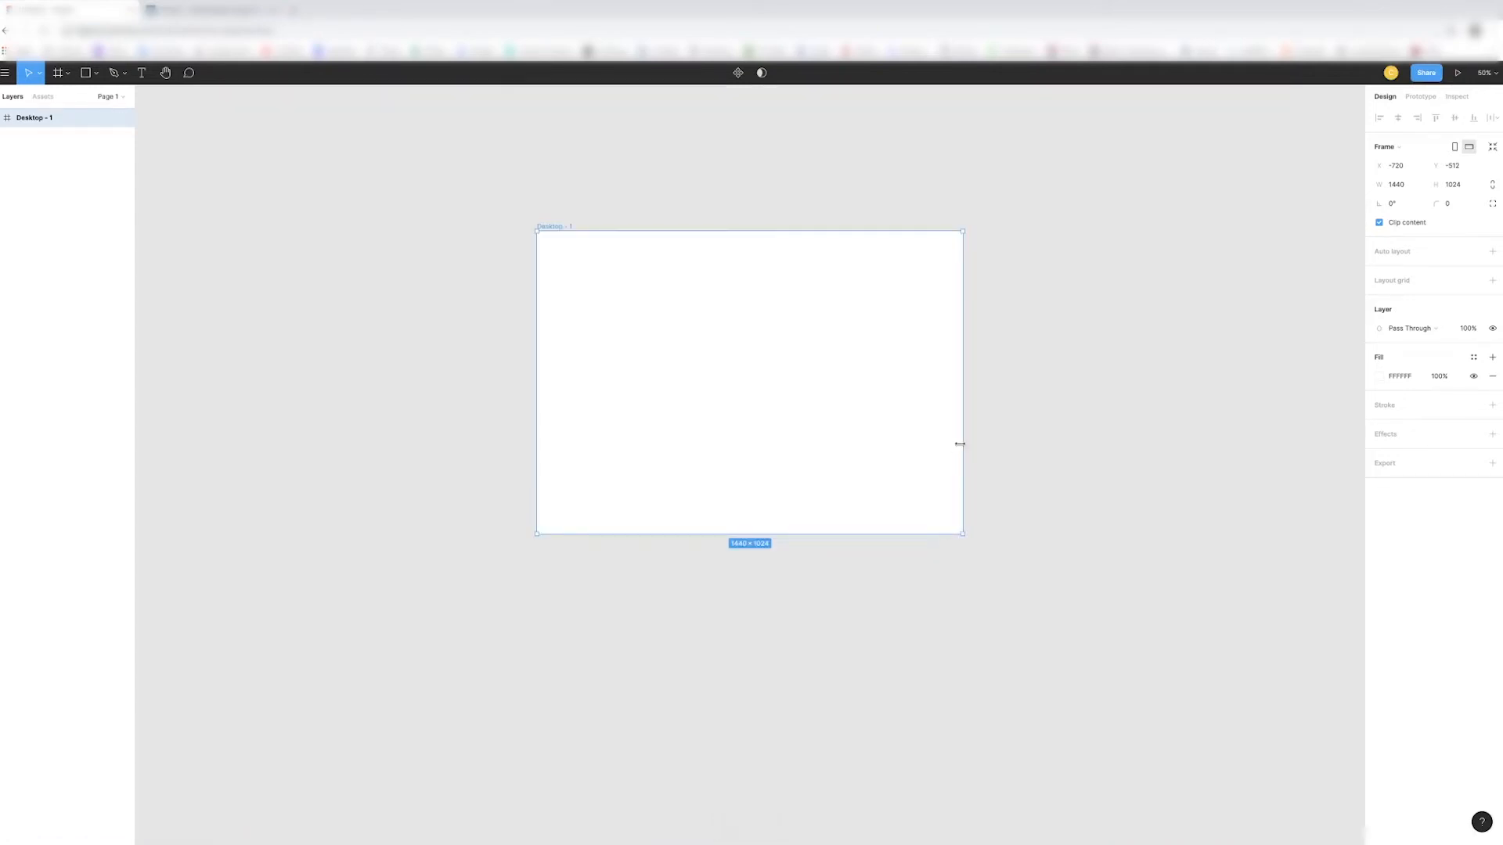
drag(962, 444, 842, 444)
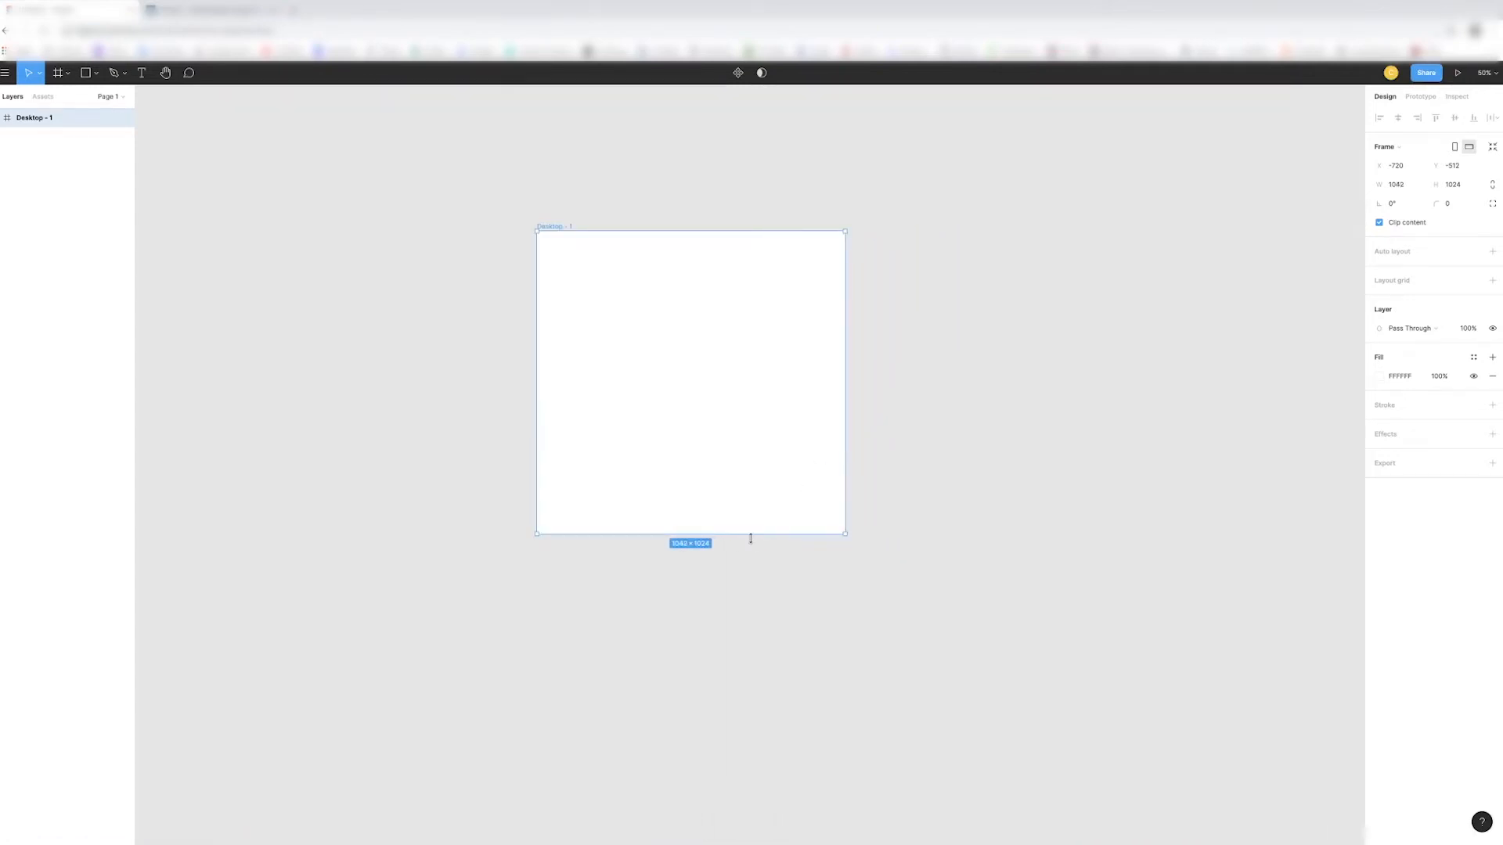
drag(749, 534, 750, 591)
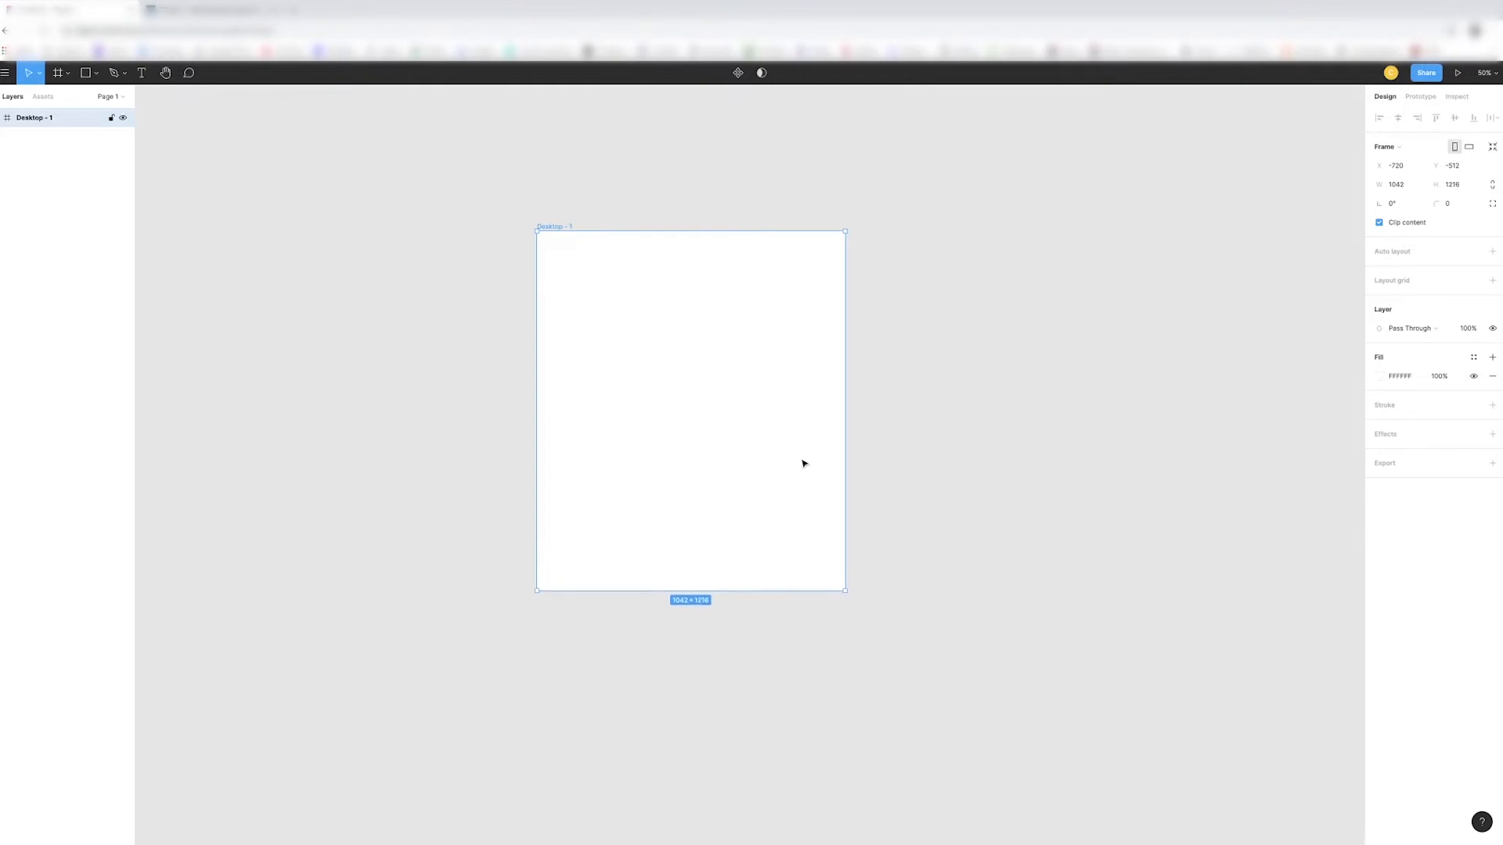
key(shift+0)
scroll(947, 426, up, 2)
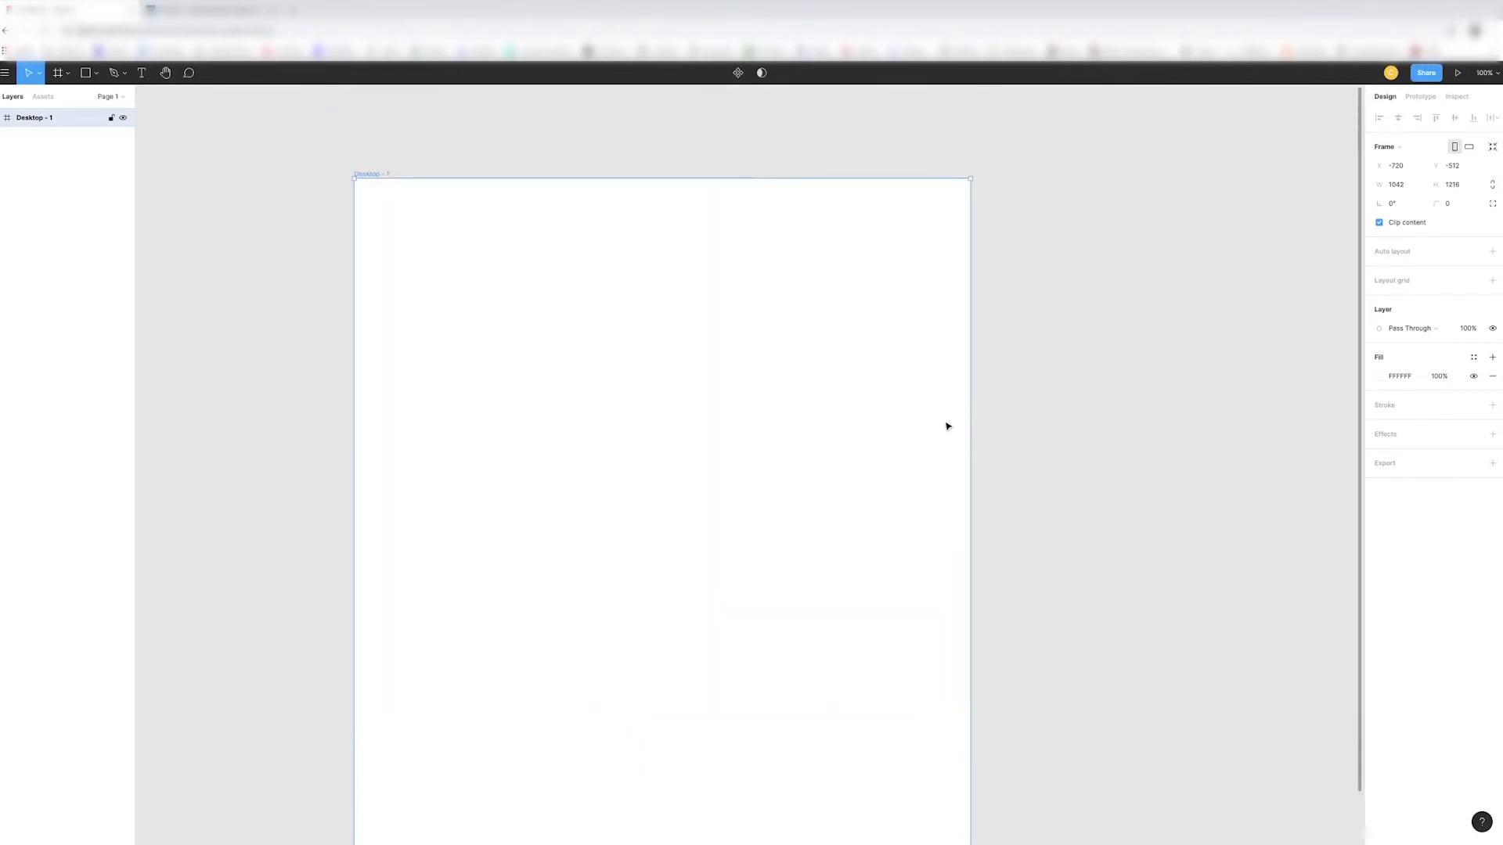
scroll(936, 414, down, 2)
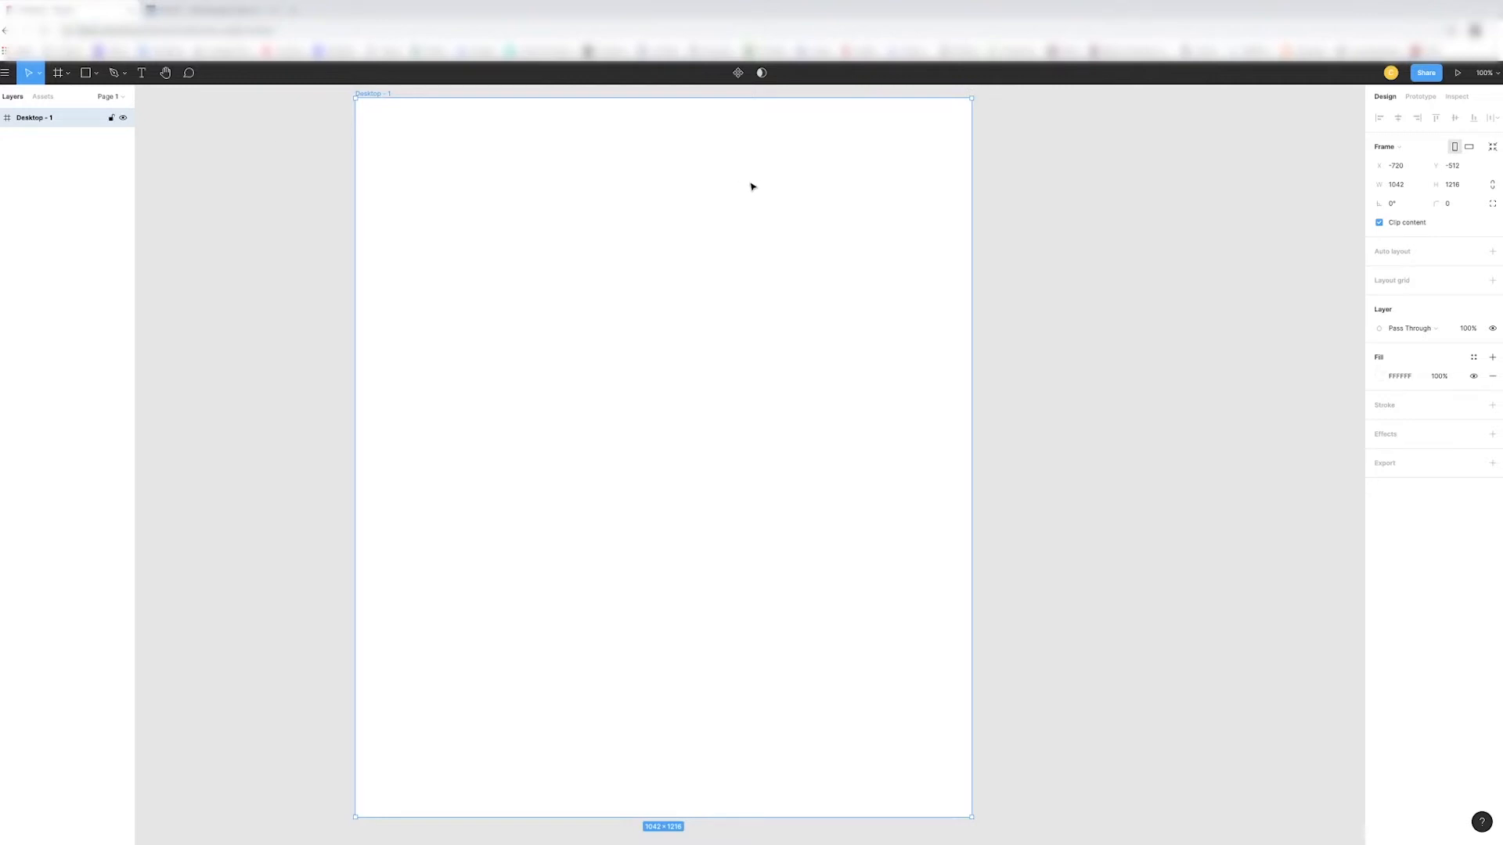
- Draw a rectangle across the frame's full width from its top edge, about 1042 × 629 px, checking the ship reference page for proportions
click(94, 79)
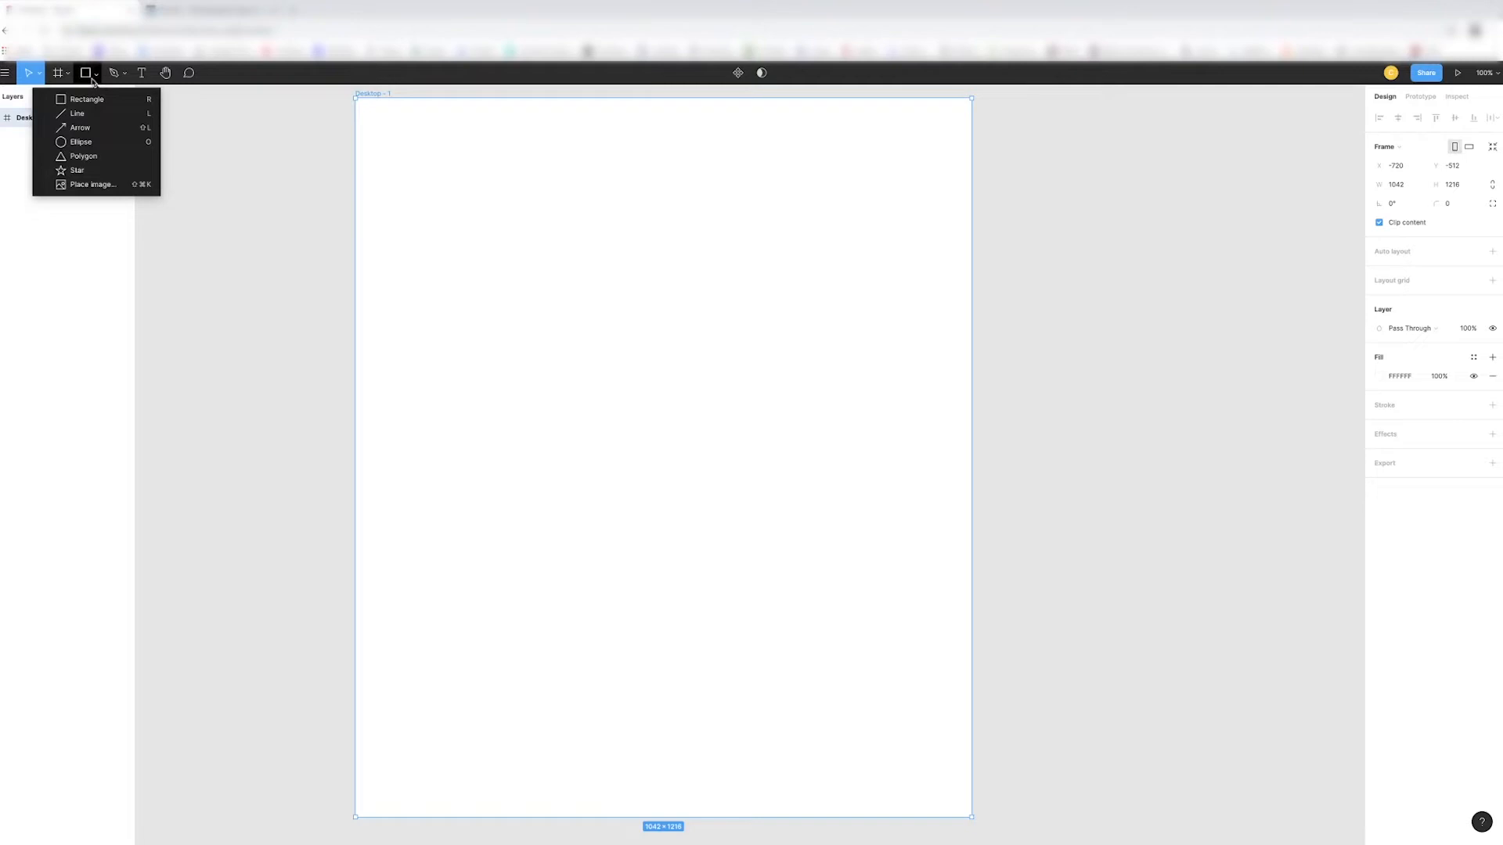
click(76, 101)
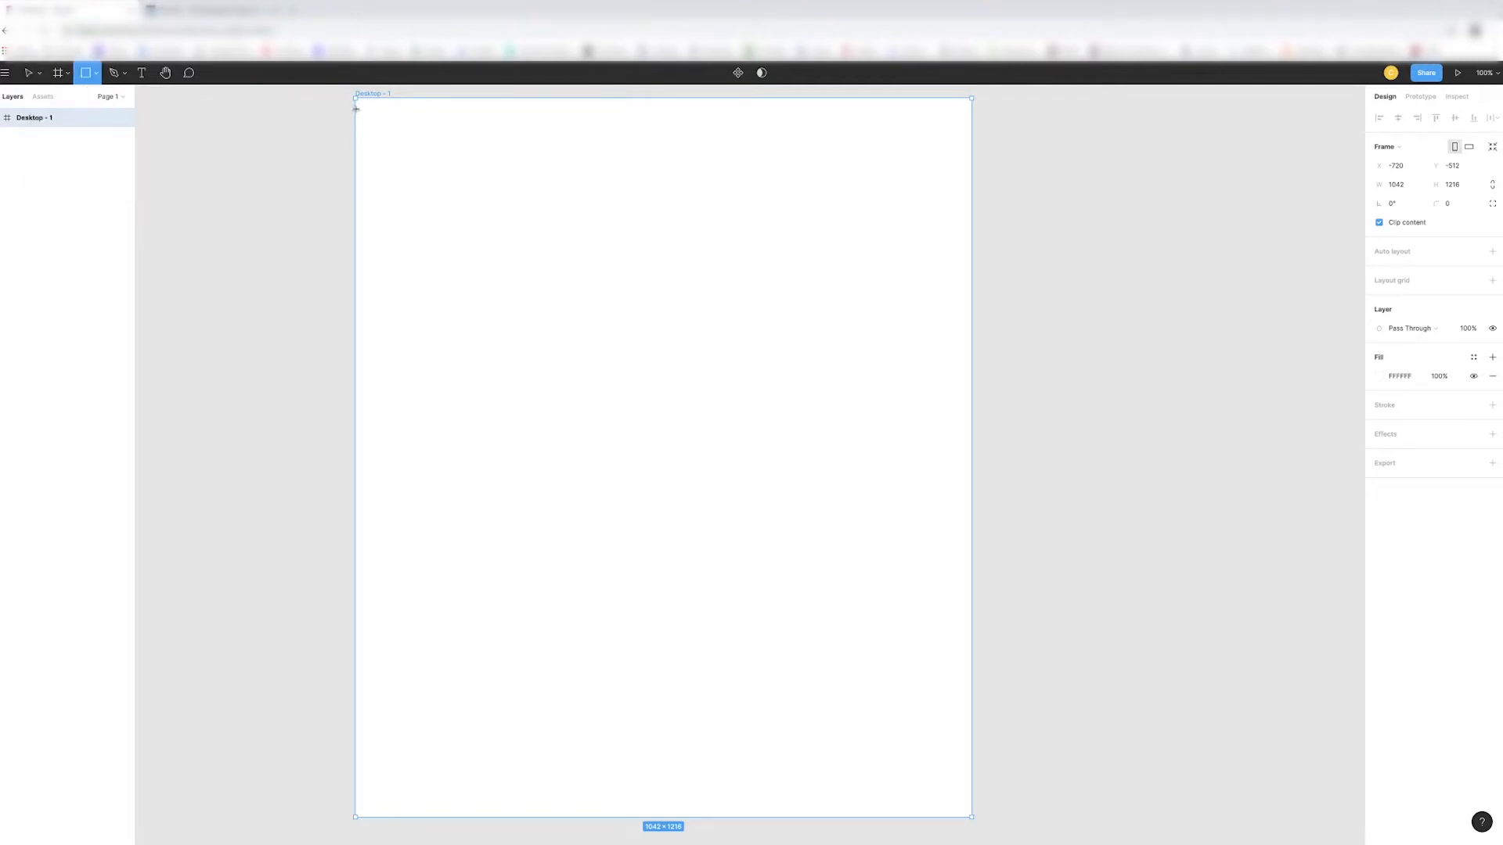
mouse_move(356, 99)
mouse_down()
mouse_move(554, 289)
mouse_move(876, 409)
mouse_move(966, 495)
mouse_move(971, 471)
mouse_up()
click(205, 9)
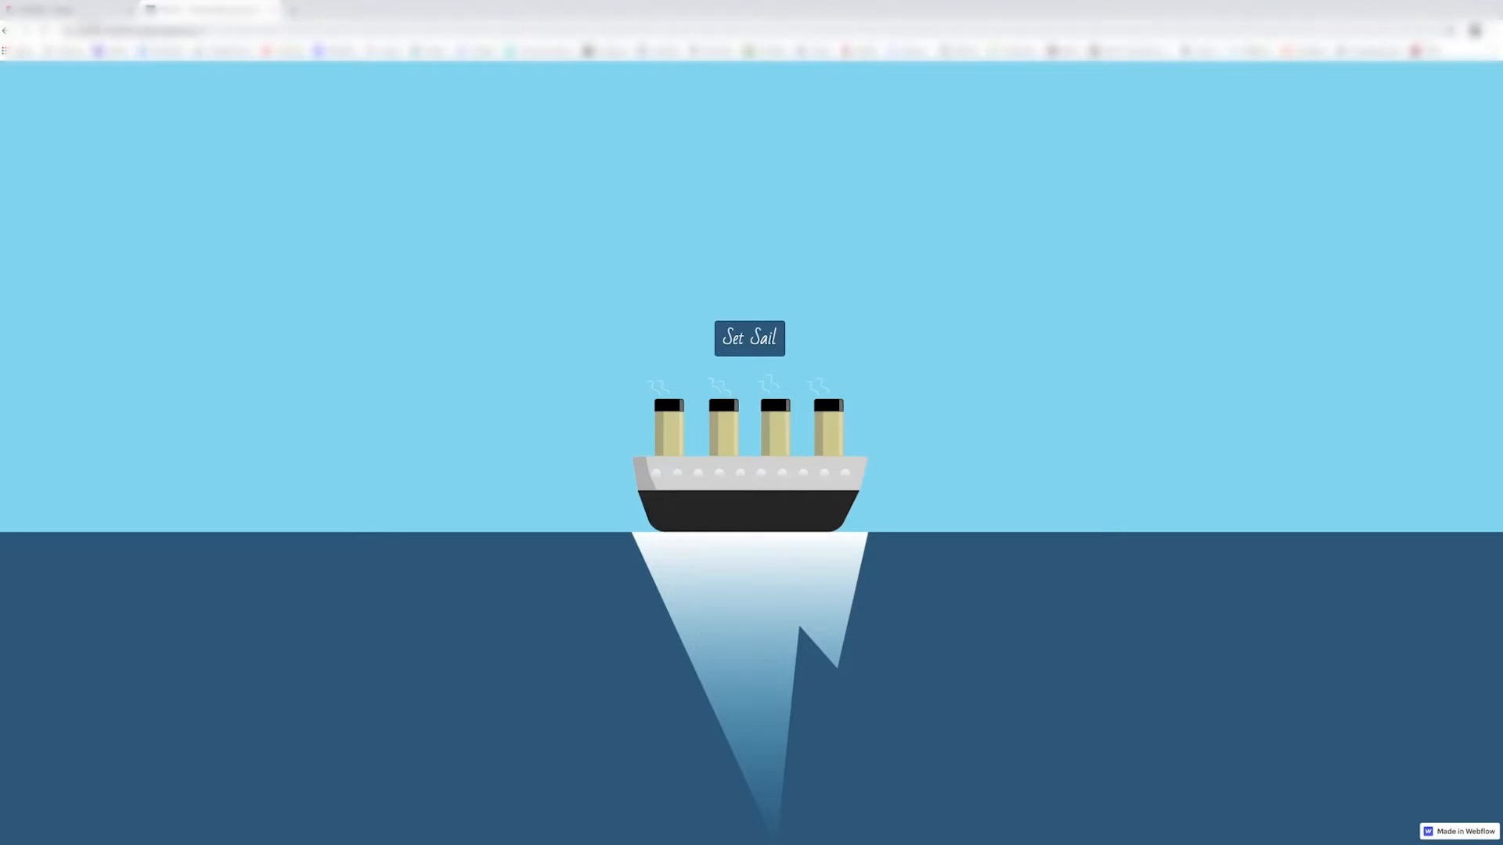
click(71, 11)
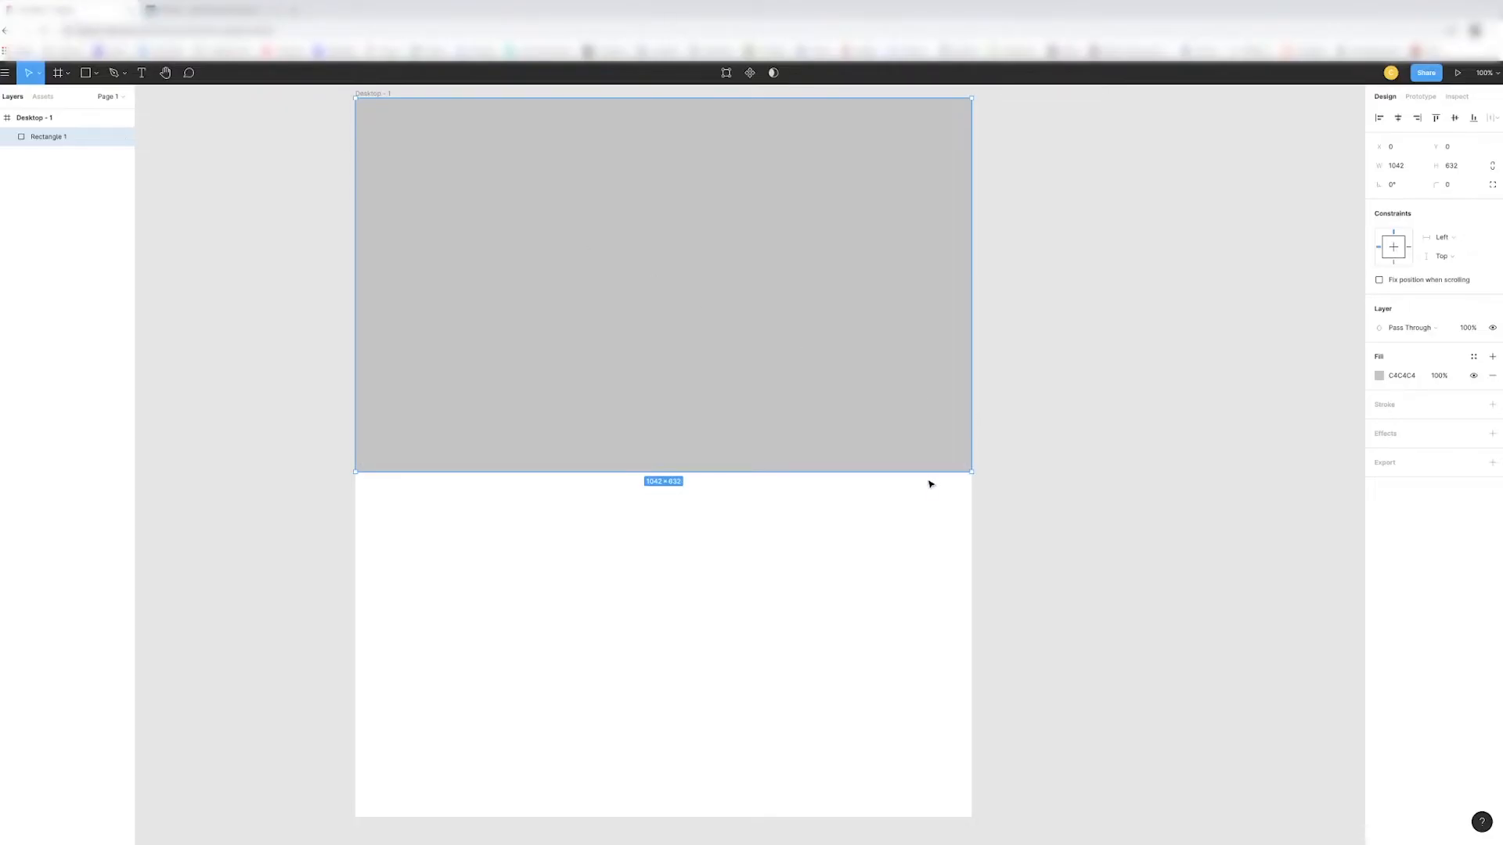
drag(928, 472, 926, 471)
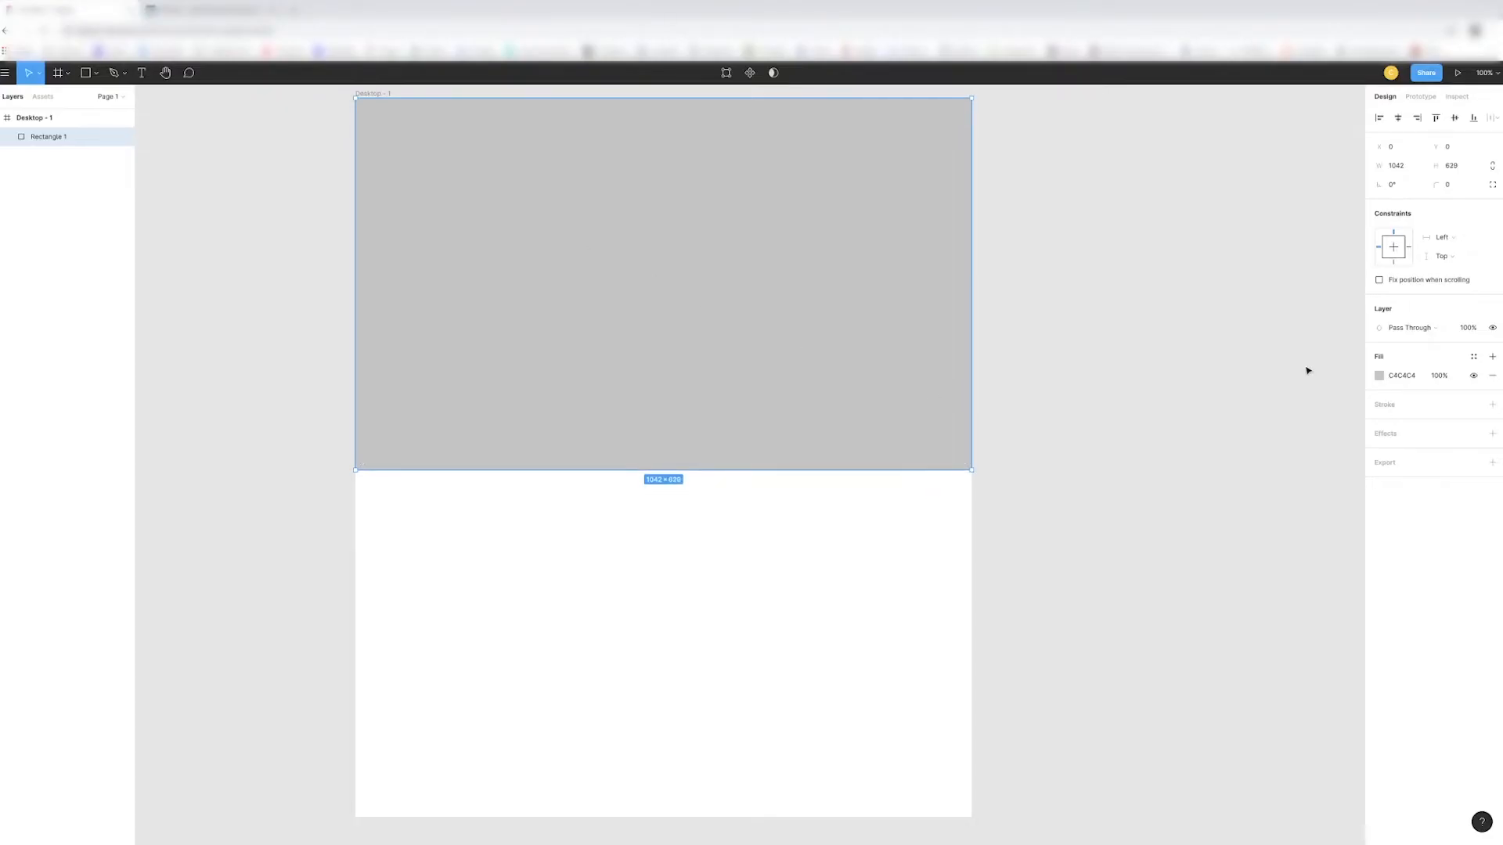
- Set the upper rectangle's fill colour to 60D7F1
click(1378, 376)
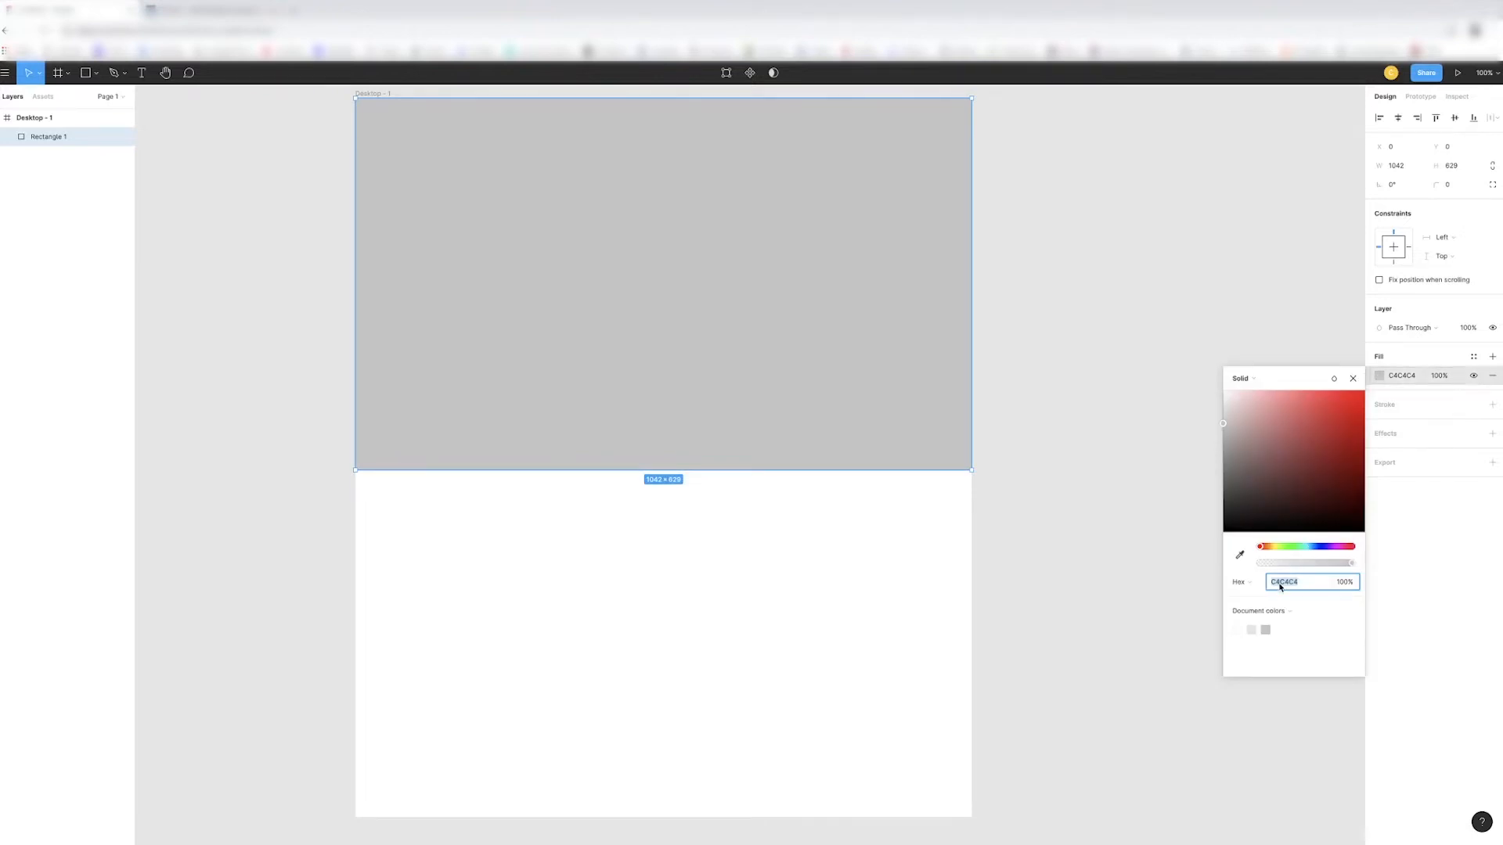
text(60d7f1)
key(Return)
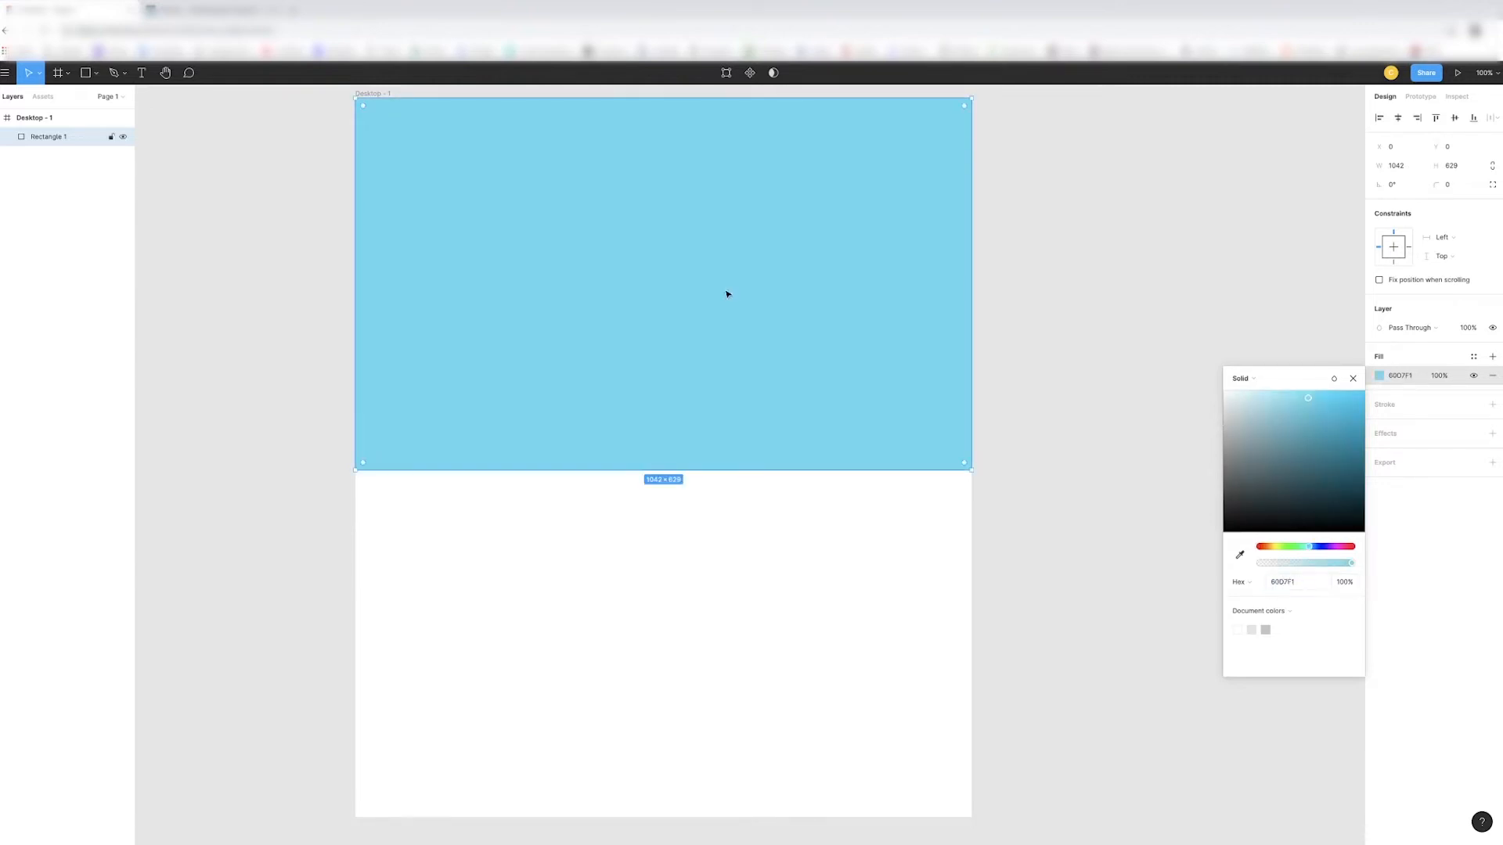
- Draw a second rectangle, about 1042 × 587 px, covering the rest of the frame below the light blue one
click(97, 72)
click(78, 101)
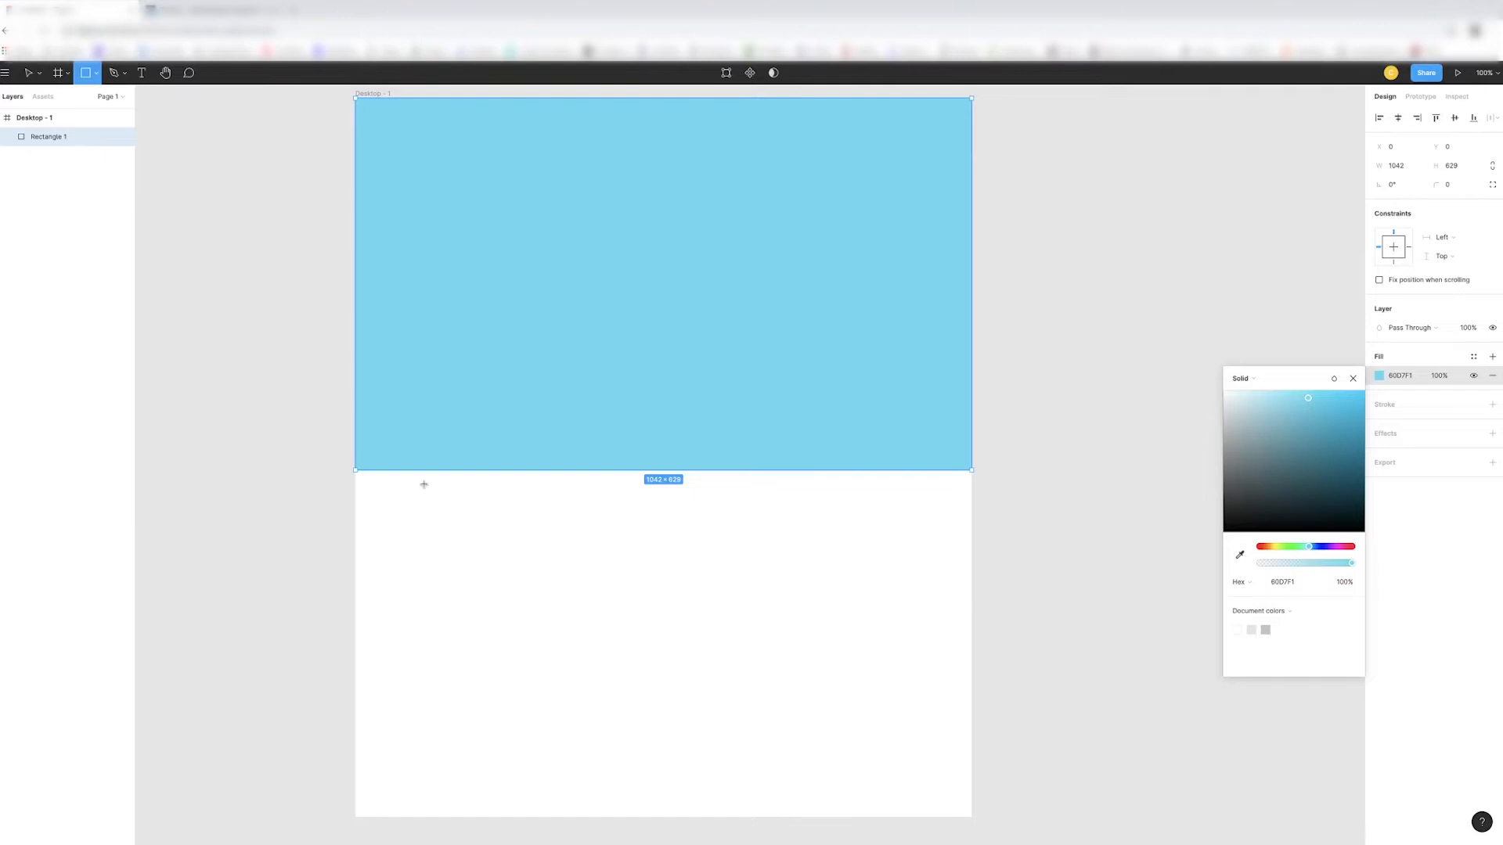
mouse_move(355, 470)
mouse_down()
mouse_move(936, 774)
mouse_move(965, 816)
mouse_up()
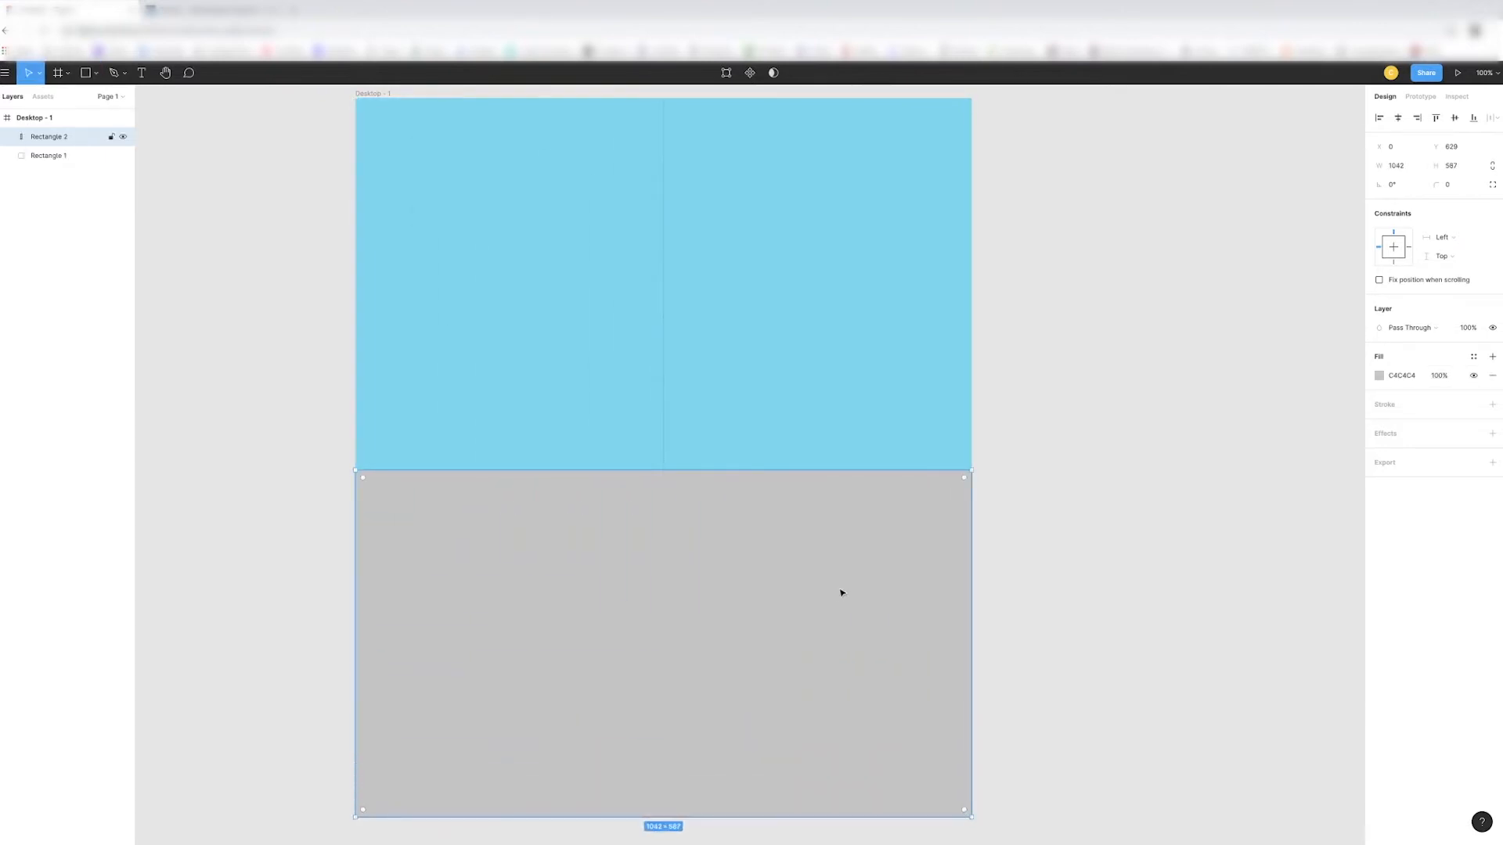
- Set the lower rectangle's fill colour to 1A587B
click(1378, 375)
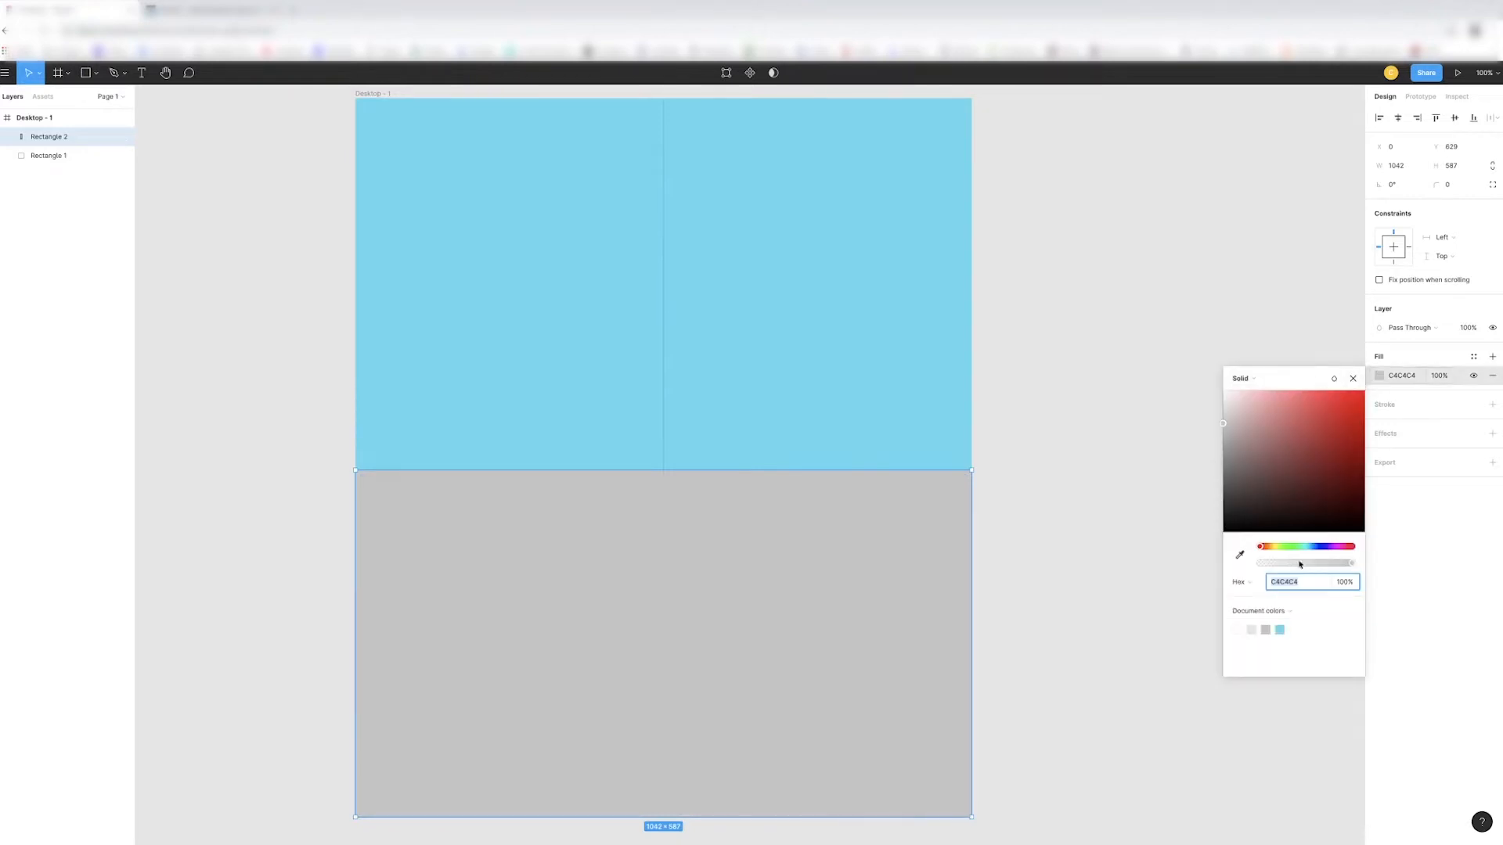
text(1a587b)
key(Return)
key(Escape)
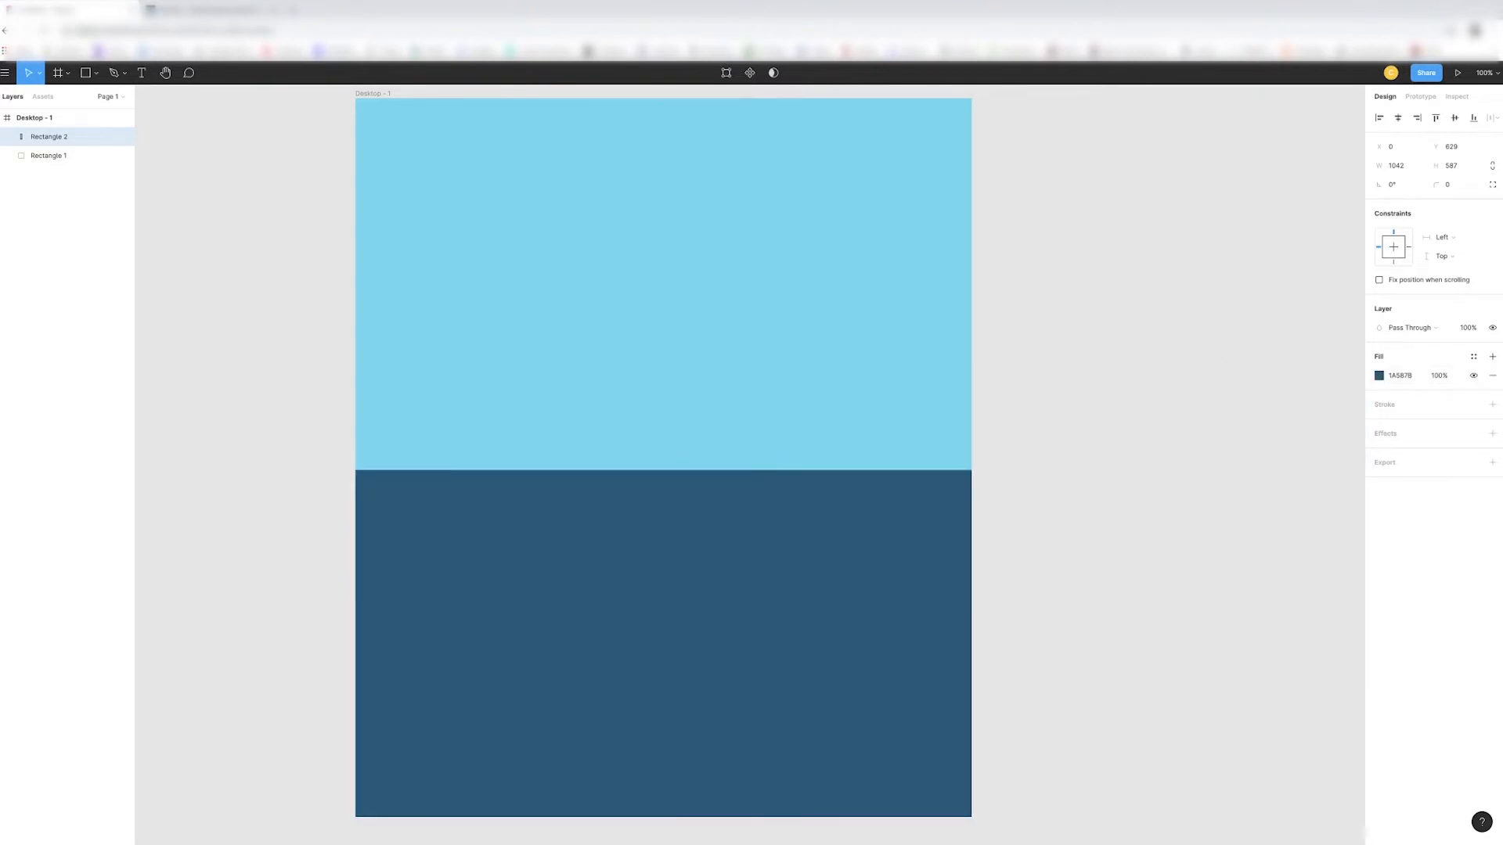
- Rename the dark blue rectangle's layer as Ocean
scroll(890, 425, down, 1)
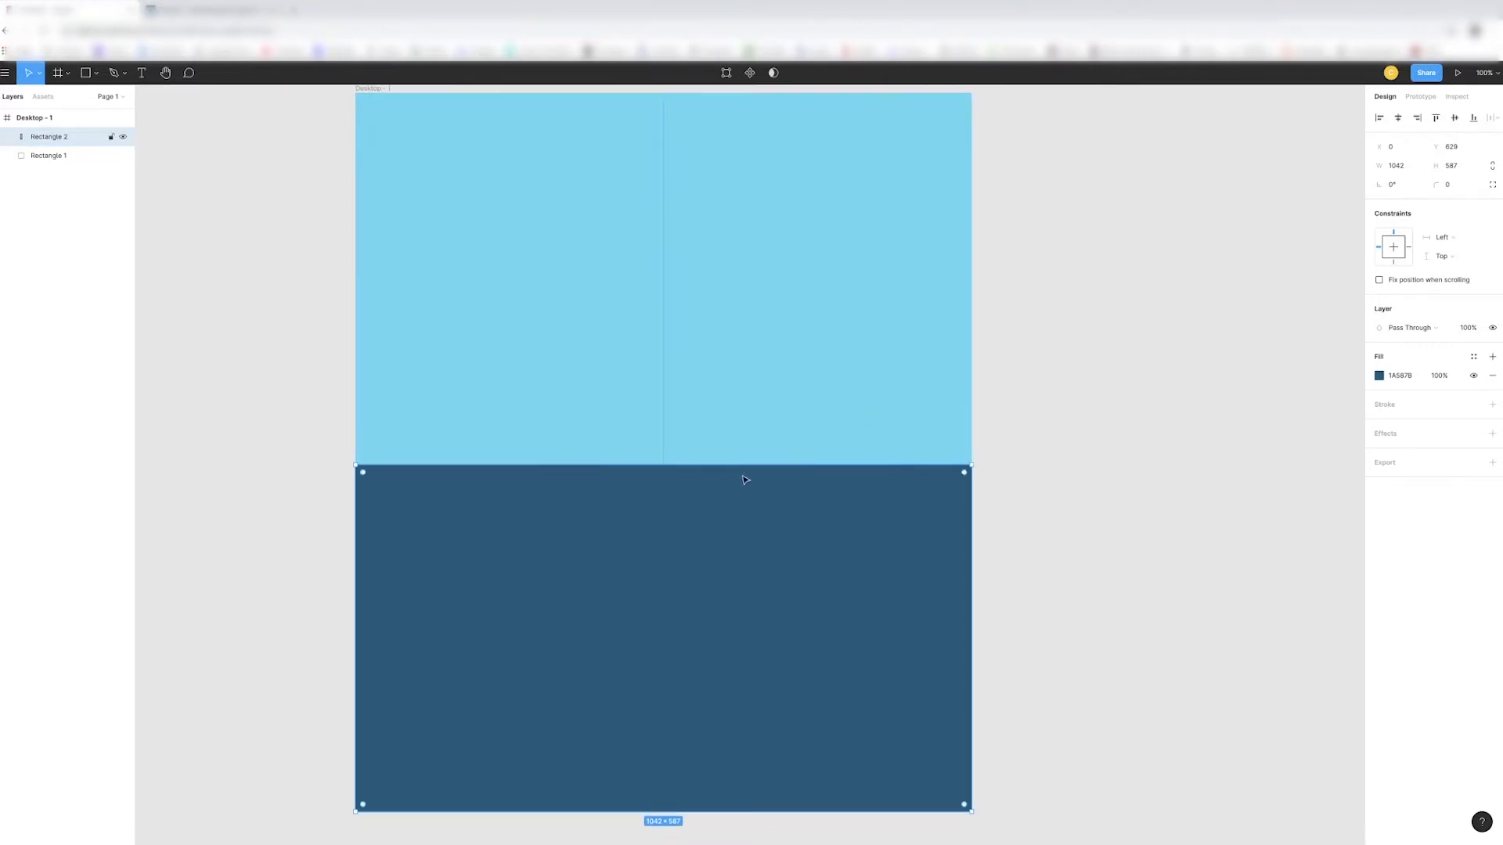
double_click(46, 137)
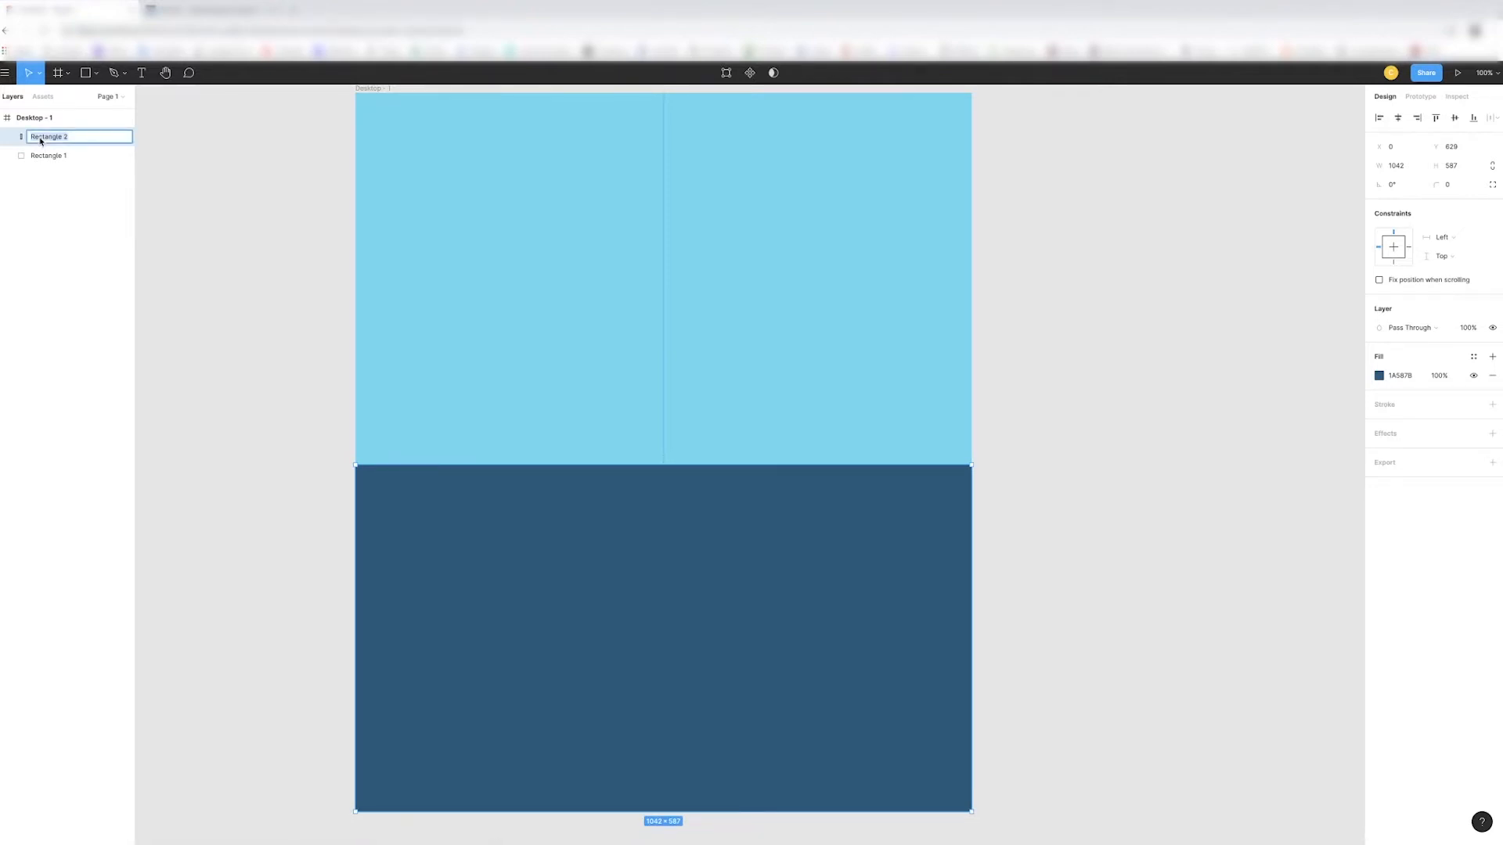
text(SkOcean)
key(Return)
- Rename the light blue rectangle's layer as Sky and deselect it
click(28, 156)
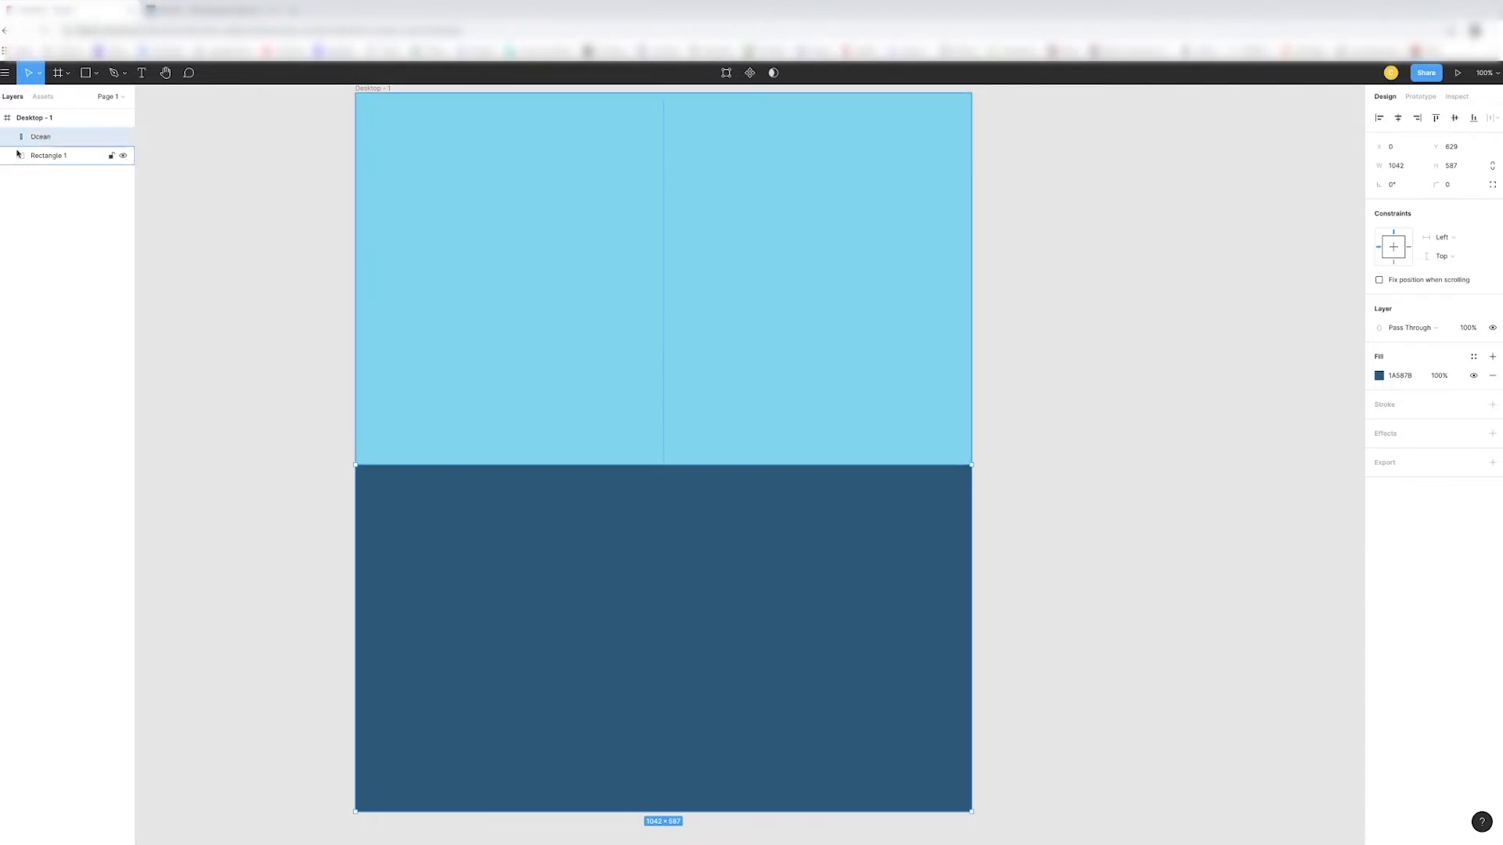
double_click(28, 156)
text(Sky)
key(Return)
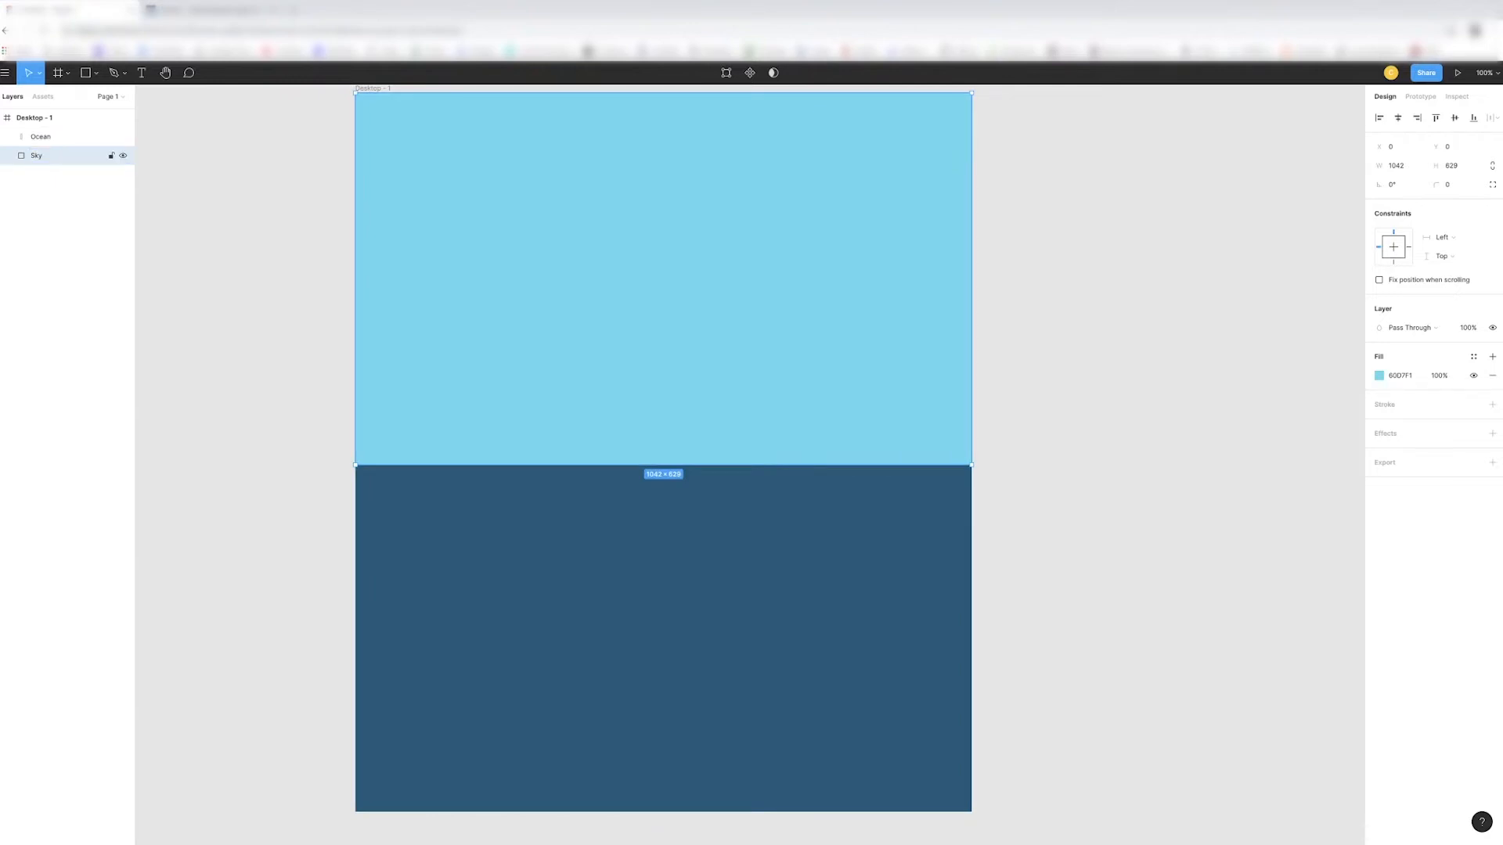
click(1043, 260)
- Draw a closed, jagged iceberg outline, about 474 × 374 px, with the Pen tool, hanging down from the ocean's upper edge
scroll(1040, 261, up, 2)
scroll(1041, 261, down, 2)
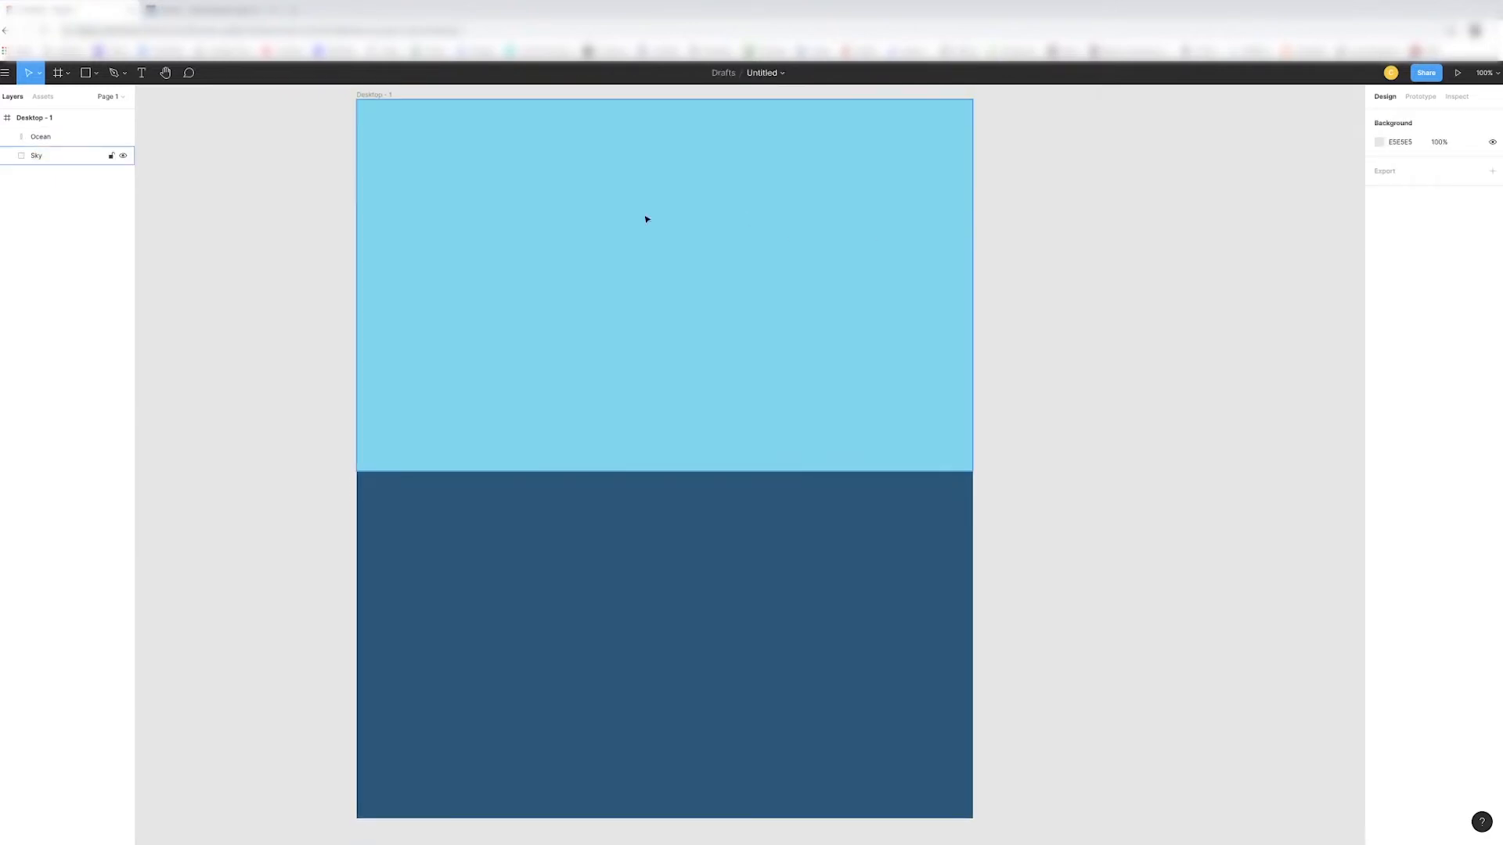
click(93, 74)
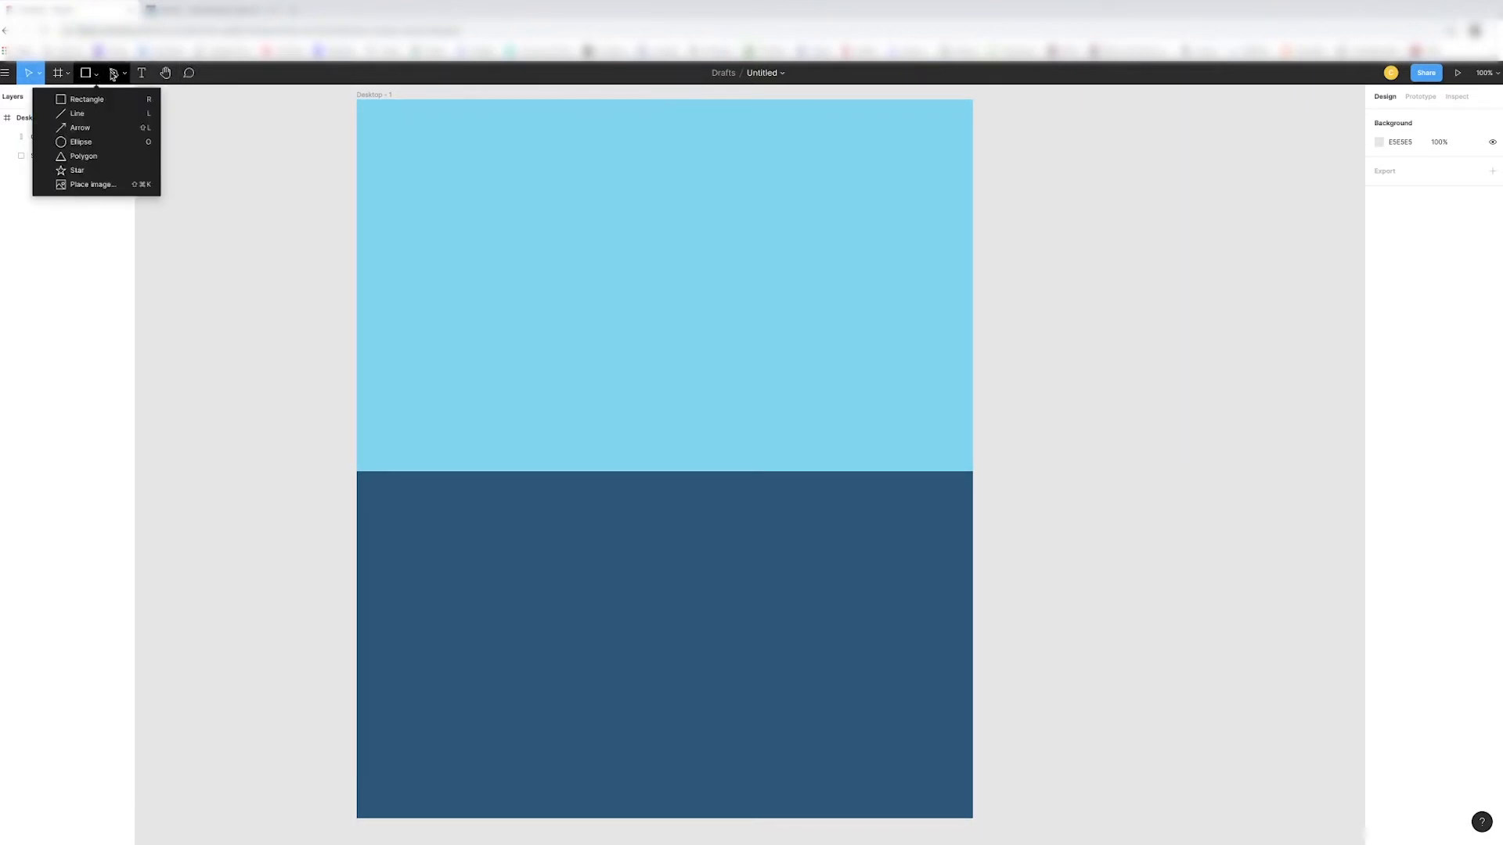
click(115, 74)
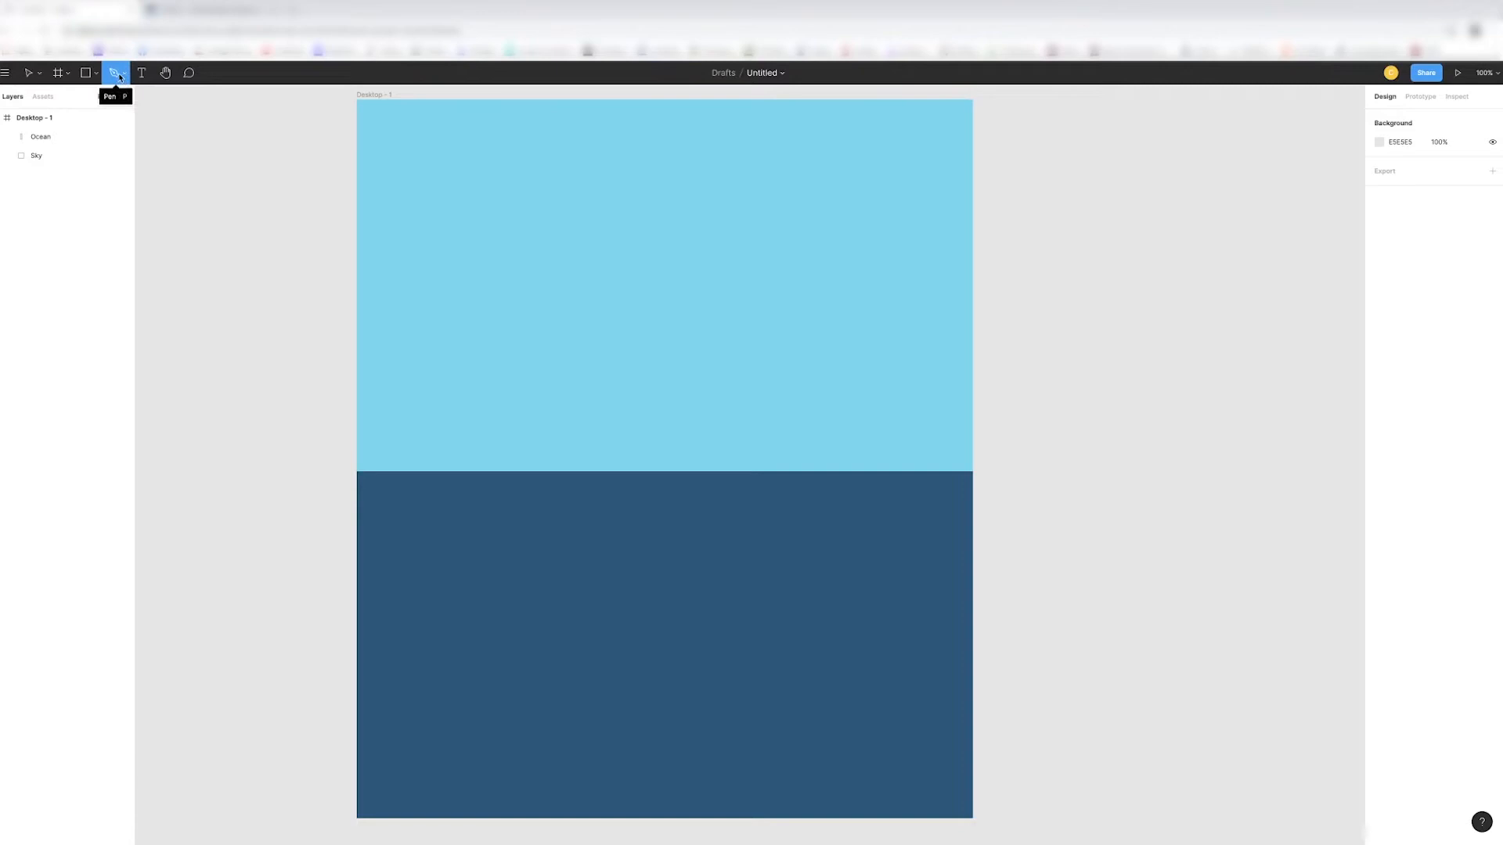
click(123, 73)
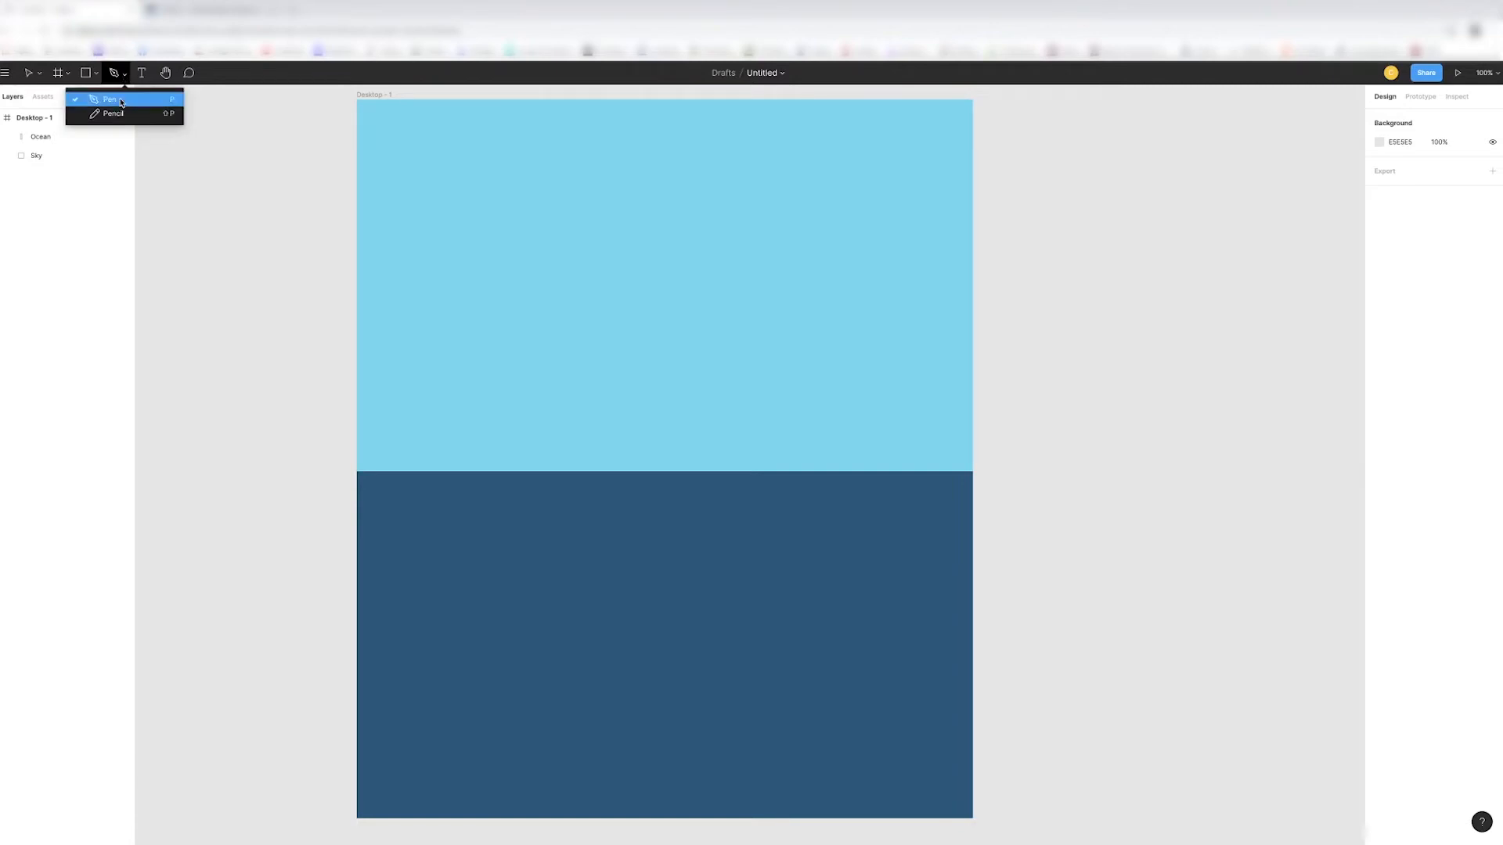
click(122, 102)
scroll(686, 415, down, 1)
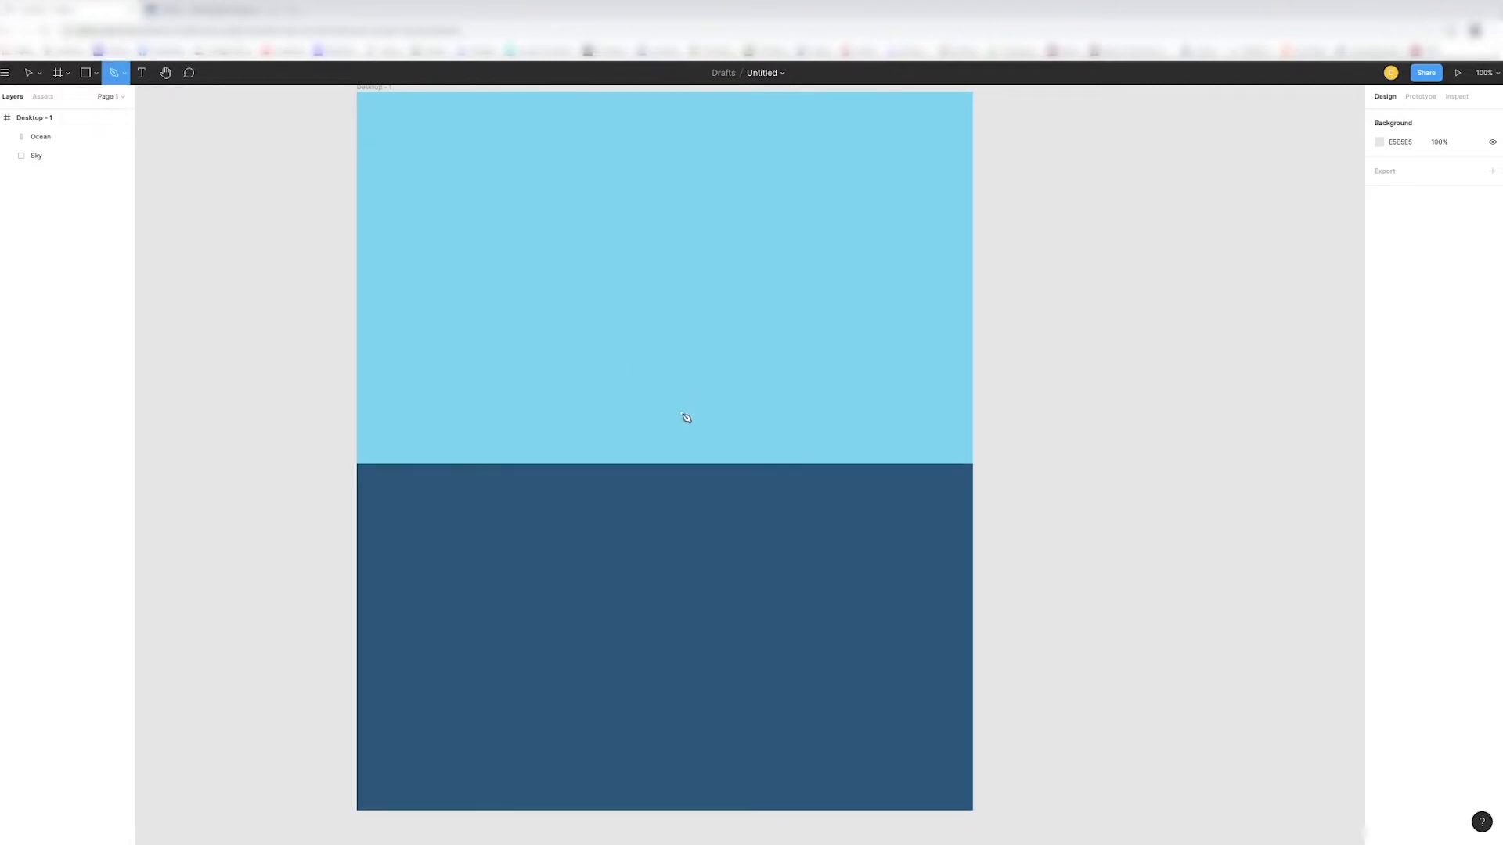
click(522, 464)
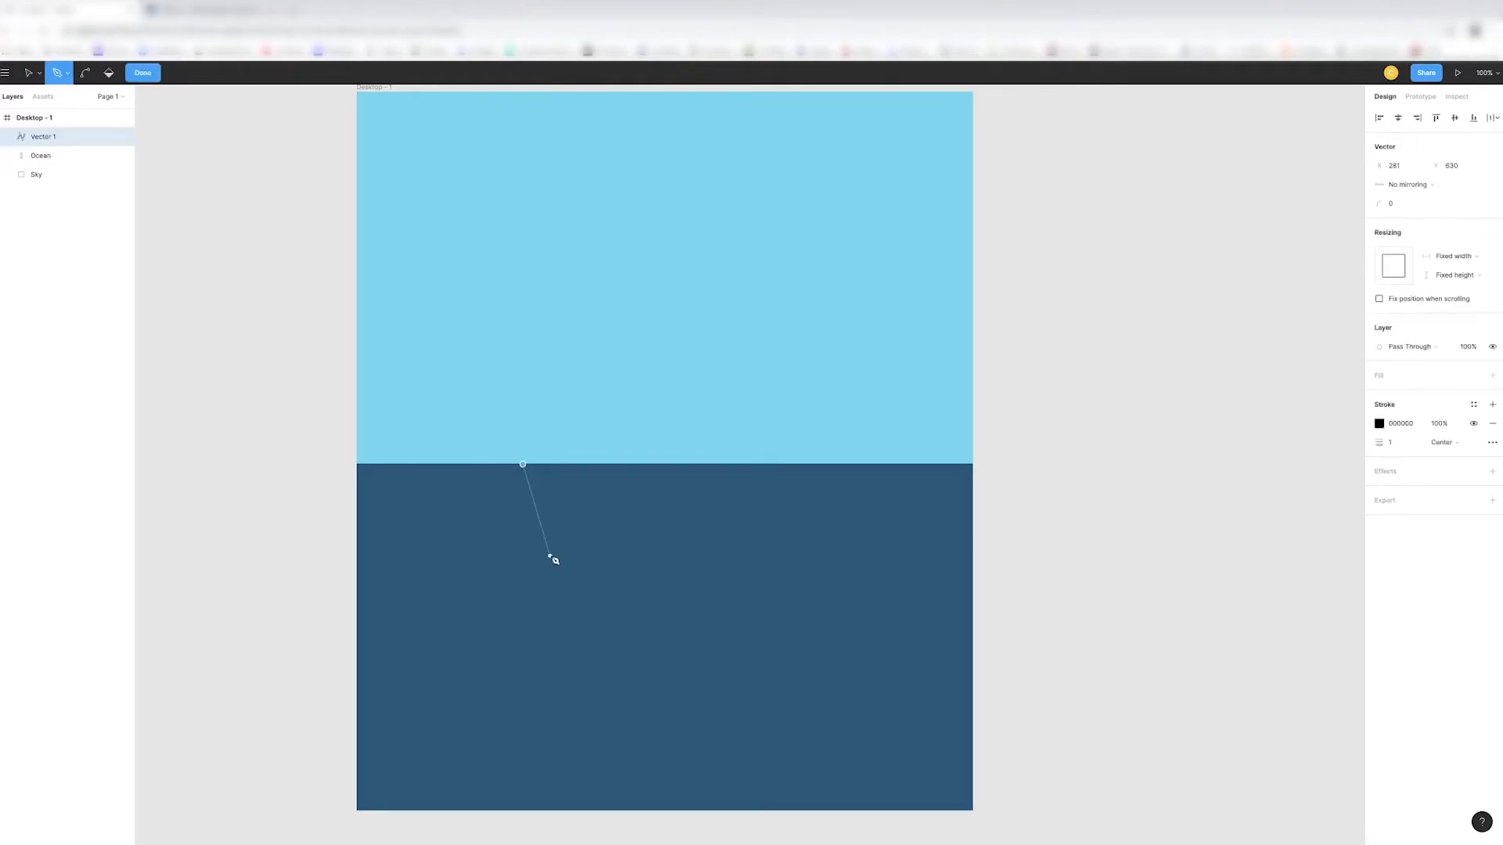
click(612, 685)
click(700, 569)
click(729, 613)
click(803, 465)
click(524, 465)
click(142, 73)
- Shift the jagged outline slightly sideways along the waterline and rename its layer as Iceberg
mouse_move(720, 542)
mouse_down()
mouse_move(741, 573)
mouse_move(702, 540)
mouse_move(714, 524)
mouse_up()
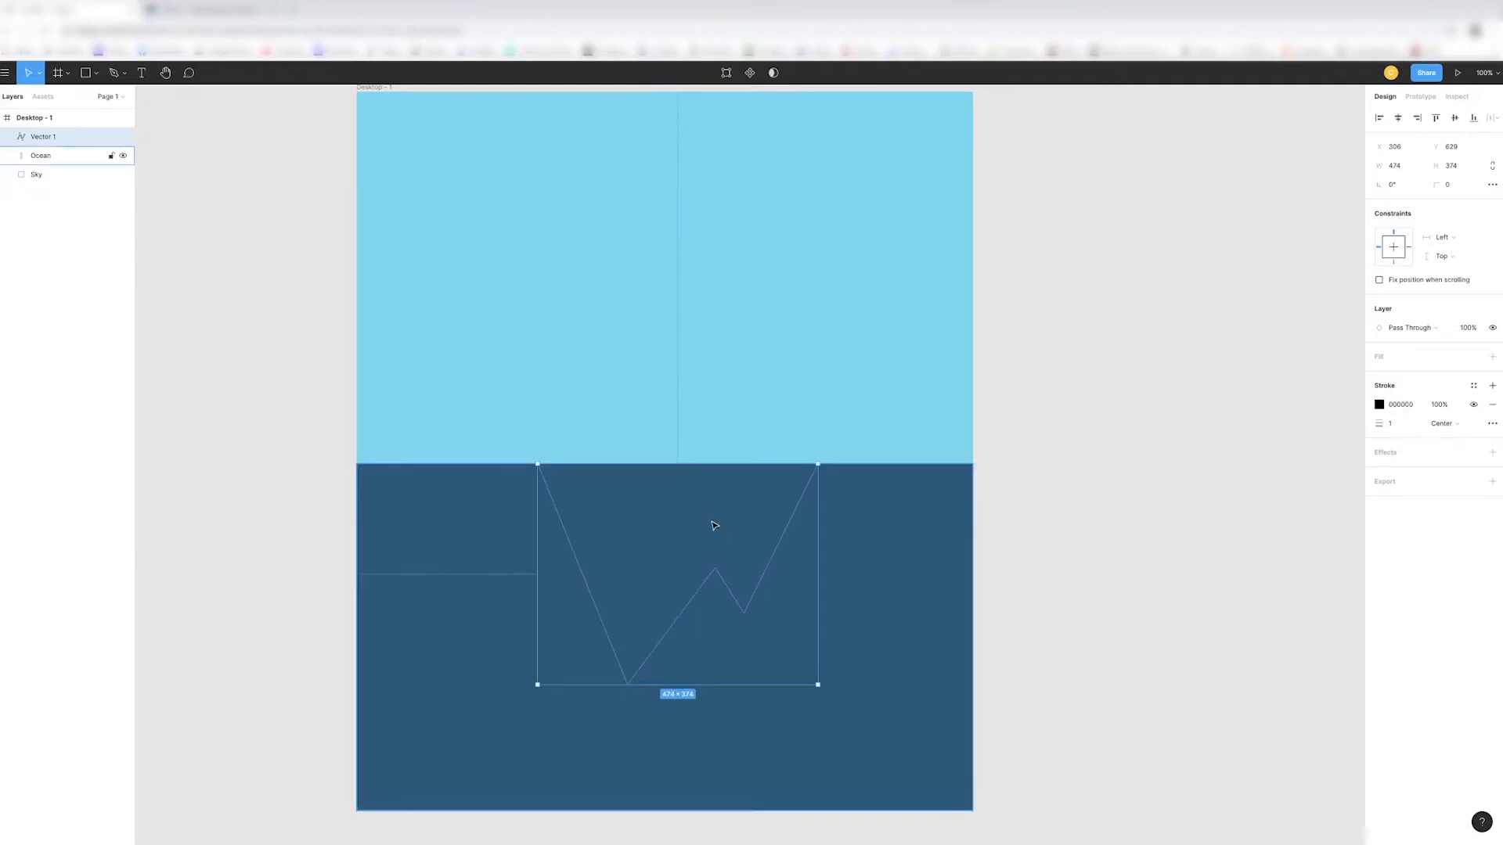
double_click(64, 146)
text(Iceberg)
key(Return)
- Centre the iceberg horizontally in the frame and place its top edge at Y 630, along the ocean's upper edge
drag(620, 555, 416, 466)
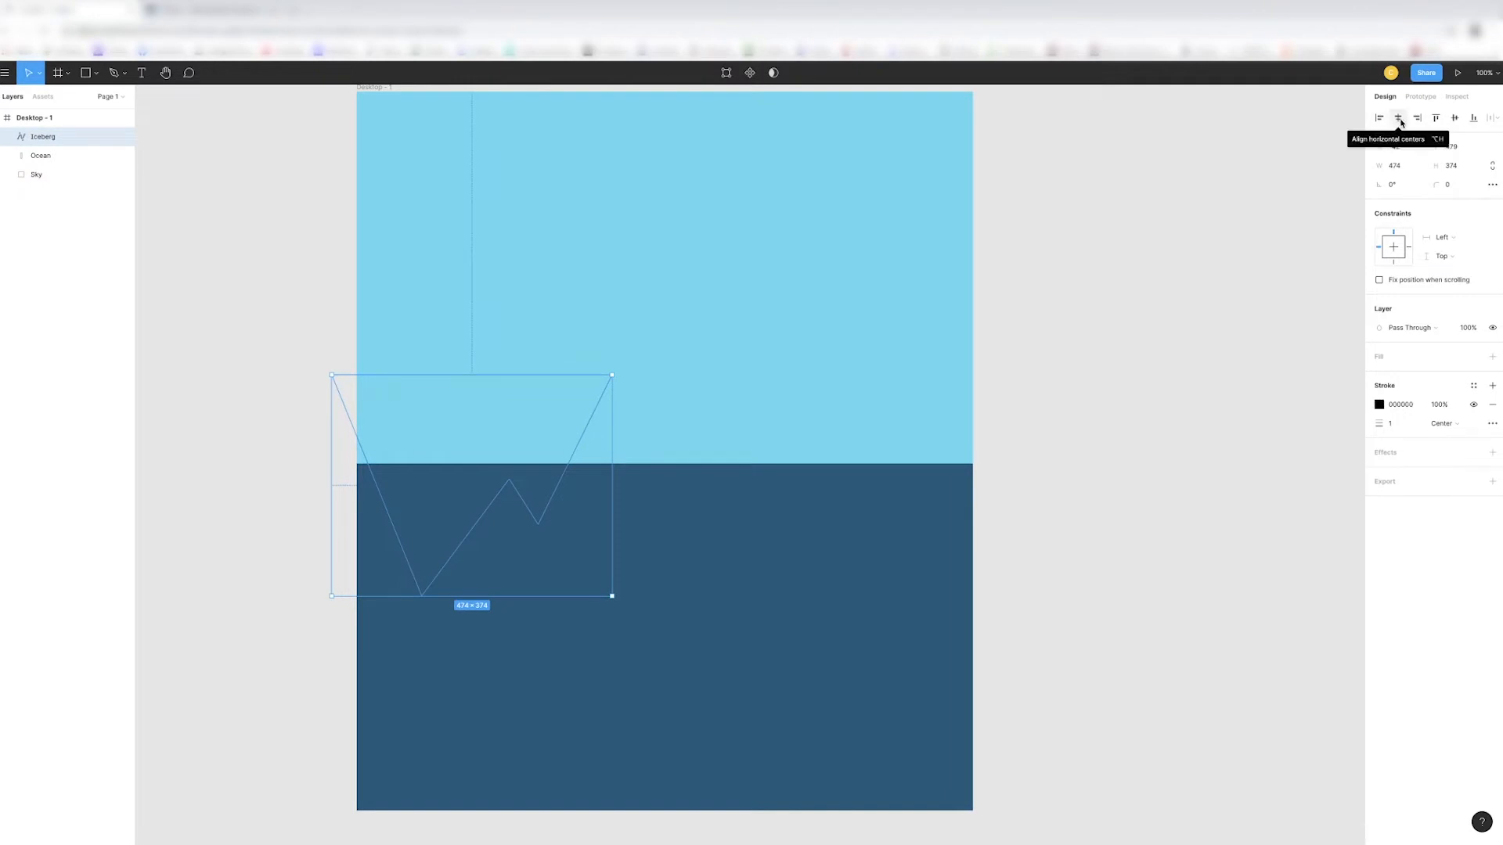
click(1398, 118)
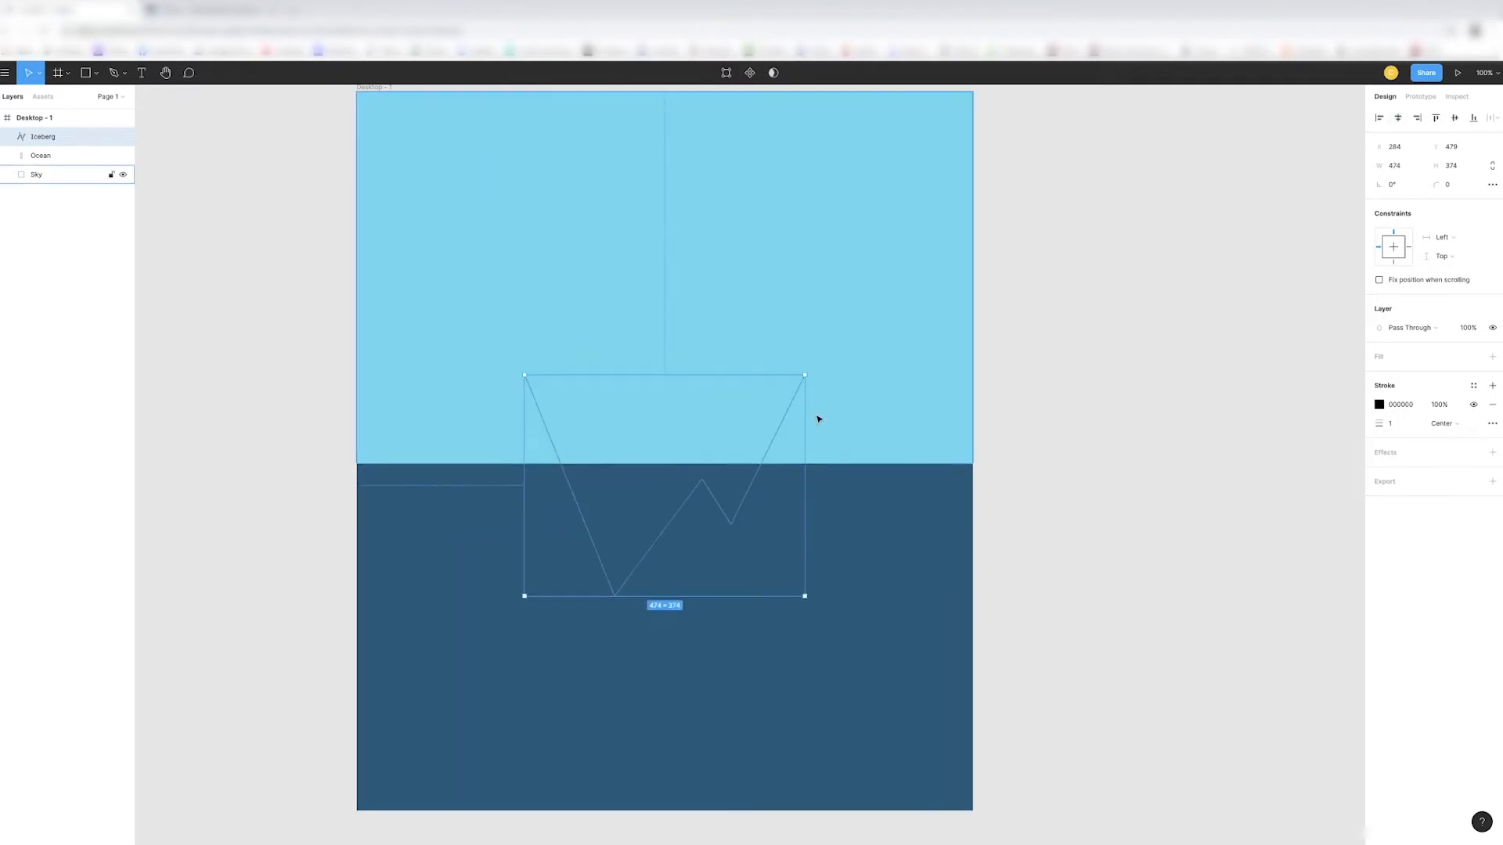
drag(670, 440, 671, 535)
key(Up)
key(Up)
key(Right)
key(Right)
key(Up)
key(Up)
key(Up)
key(Up)
key(Up)
key(Up)
key(Up)
key(Up)
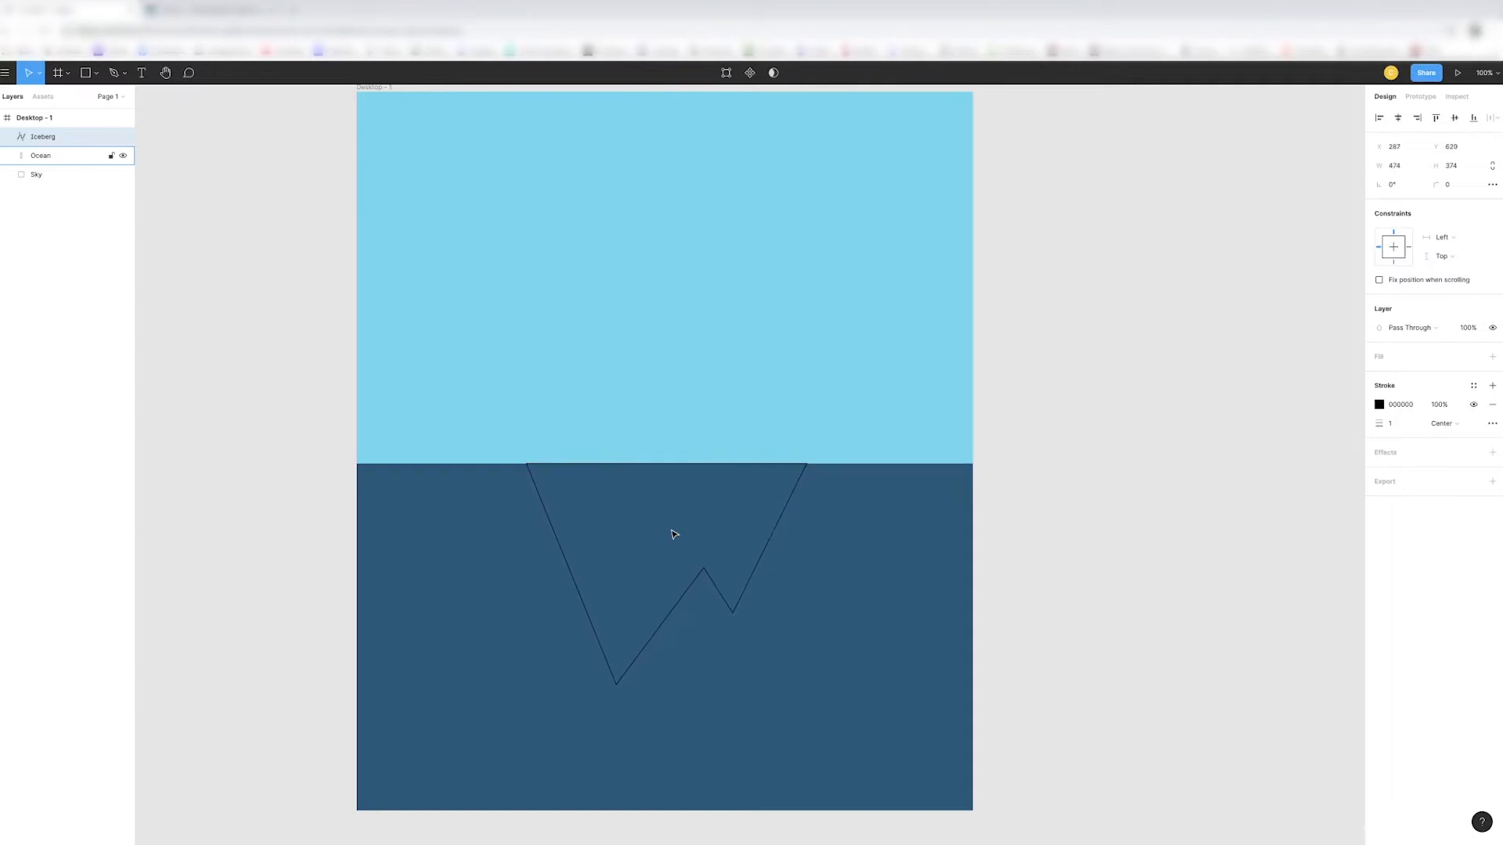
key(Down)
click(1399, 119)
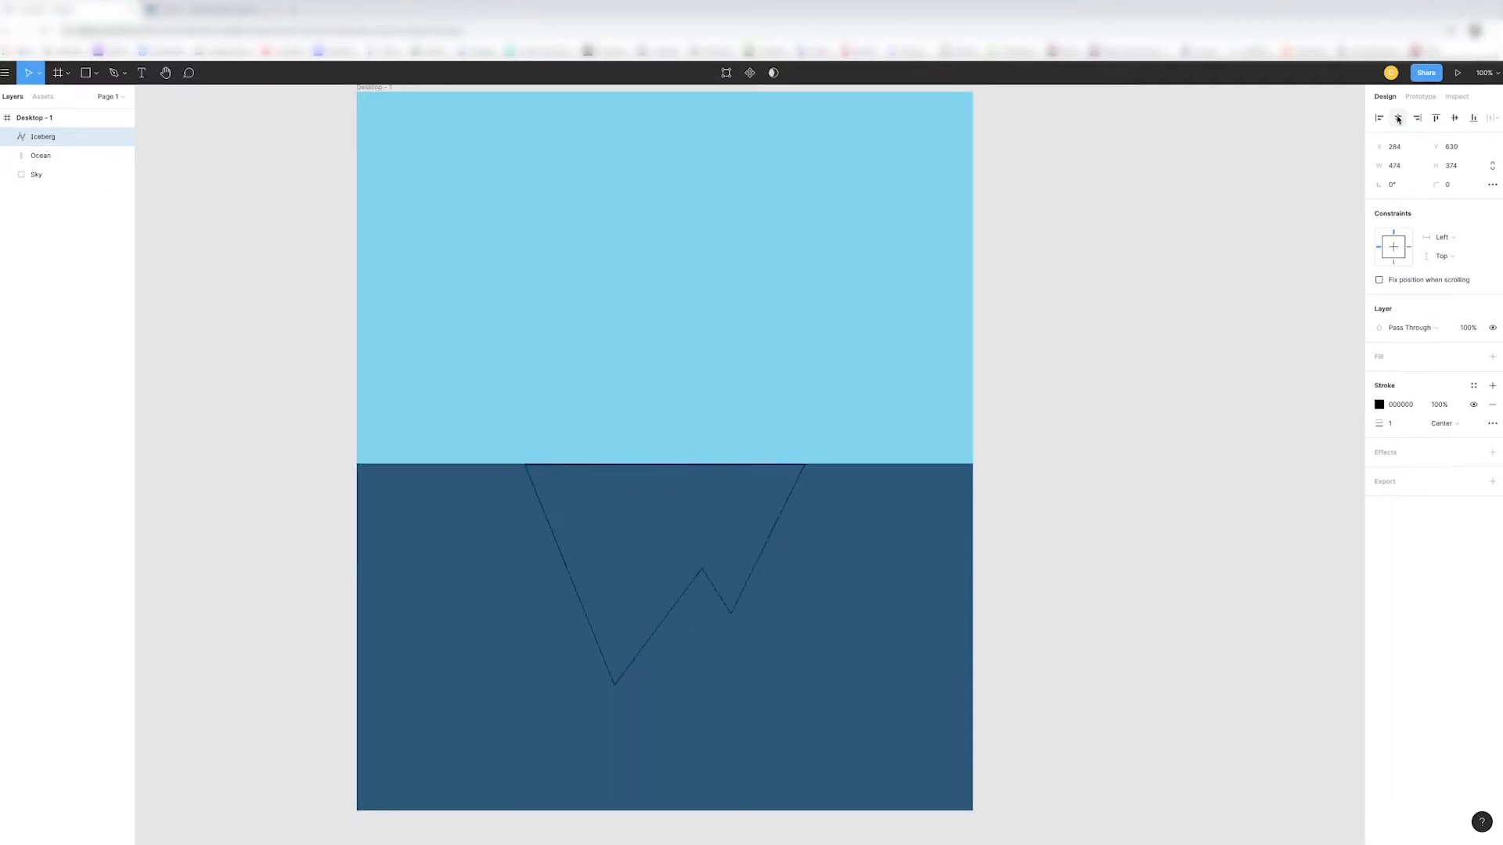
- Add a fill to the iceberg shape and change its type from solid to a linear gradient
click(1080, 398)
click(674, 538)
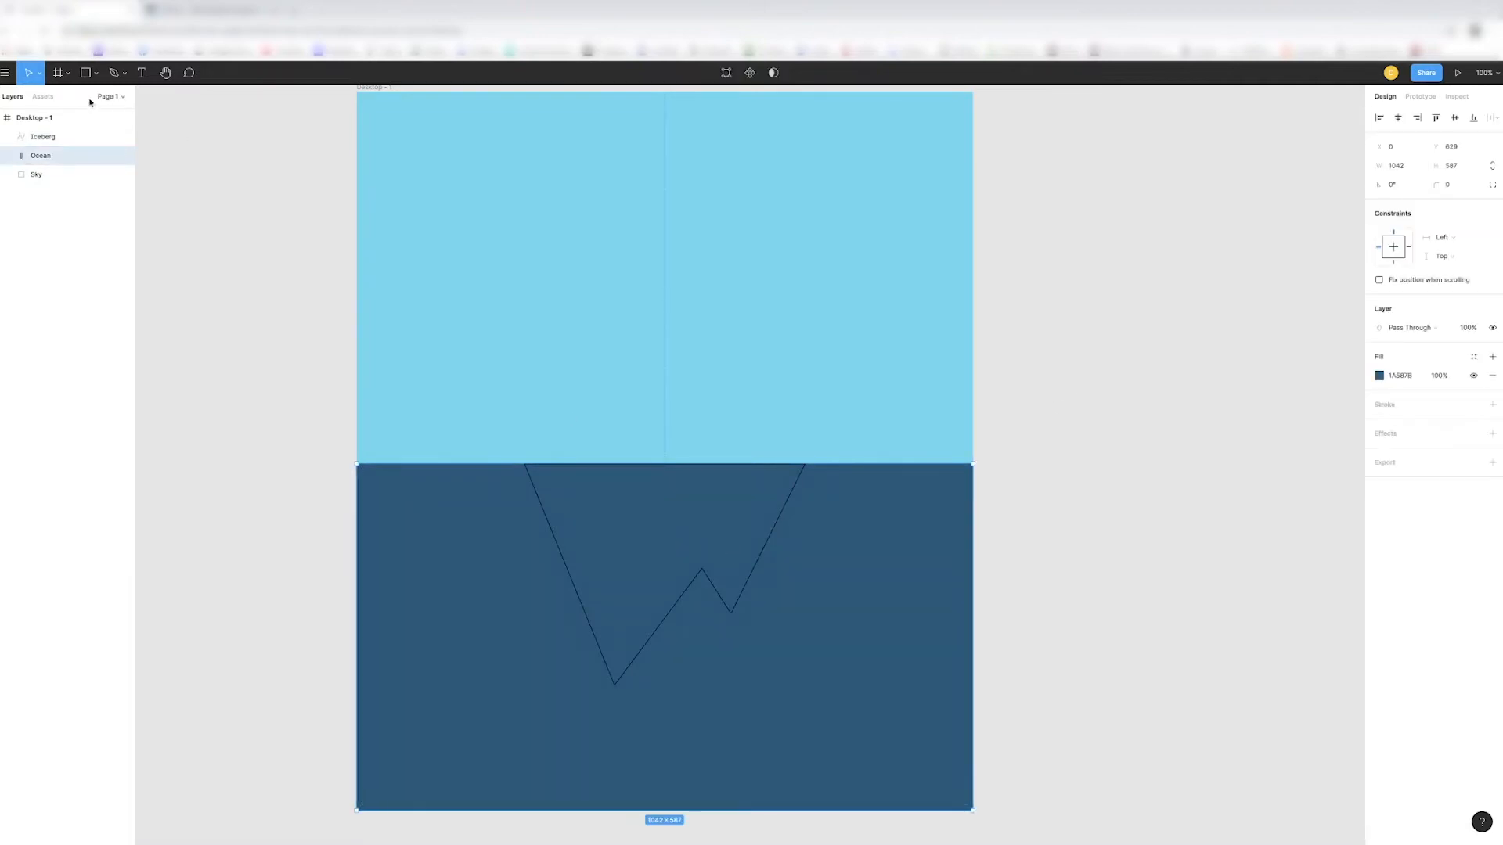
click(1391, 358)
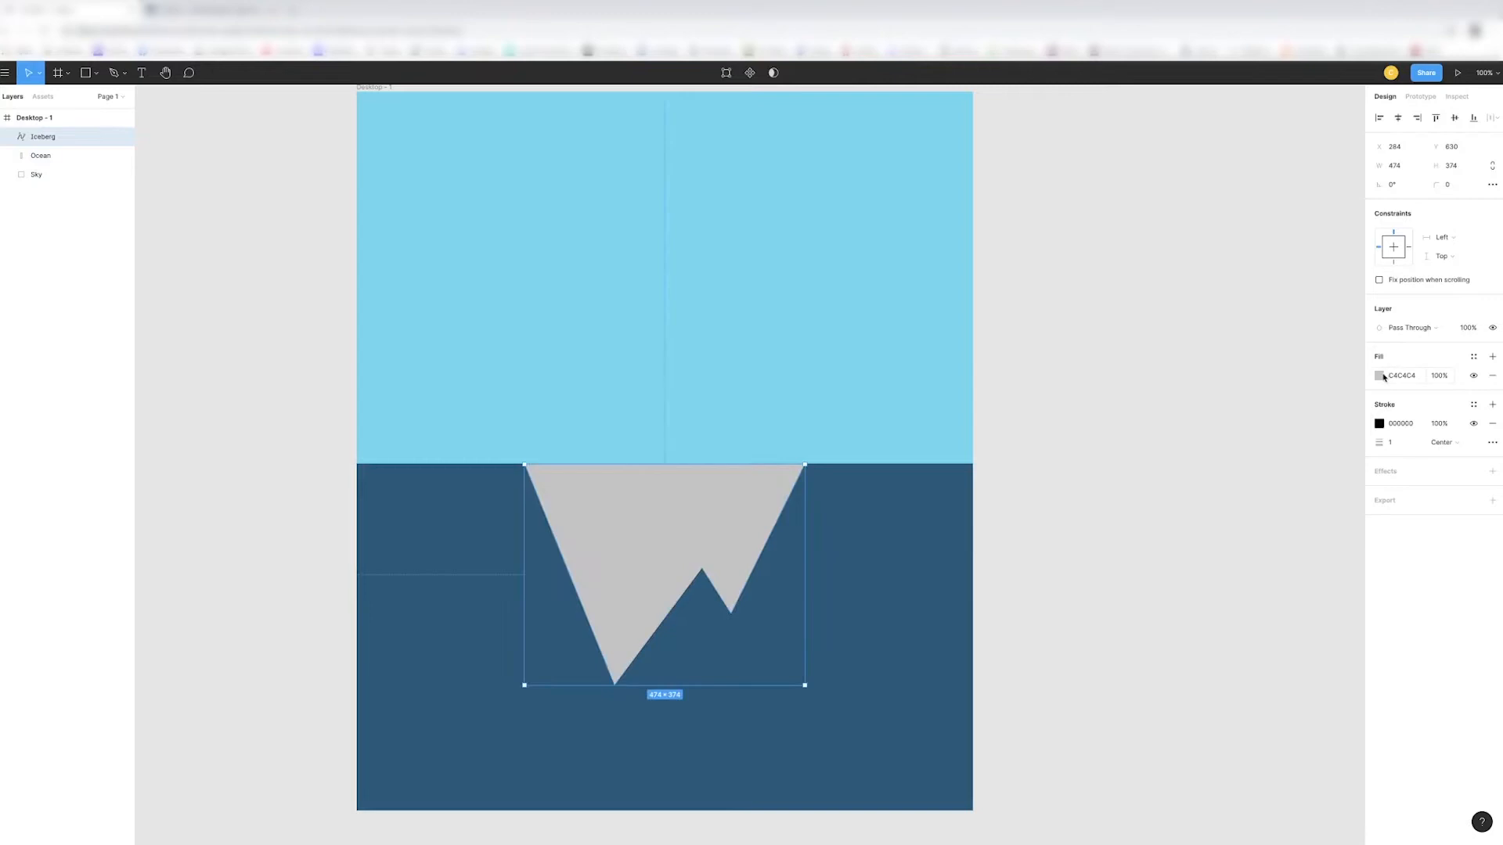
click(1382, 376)
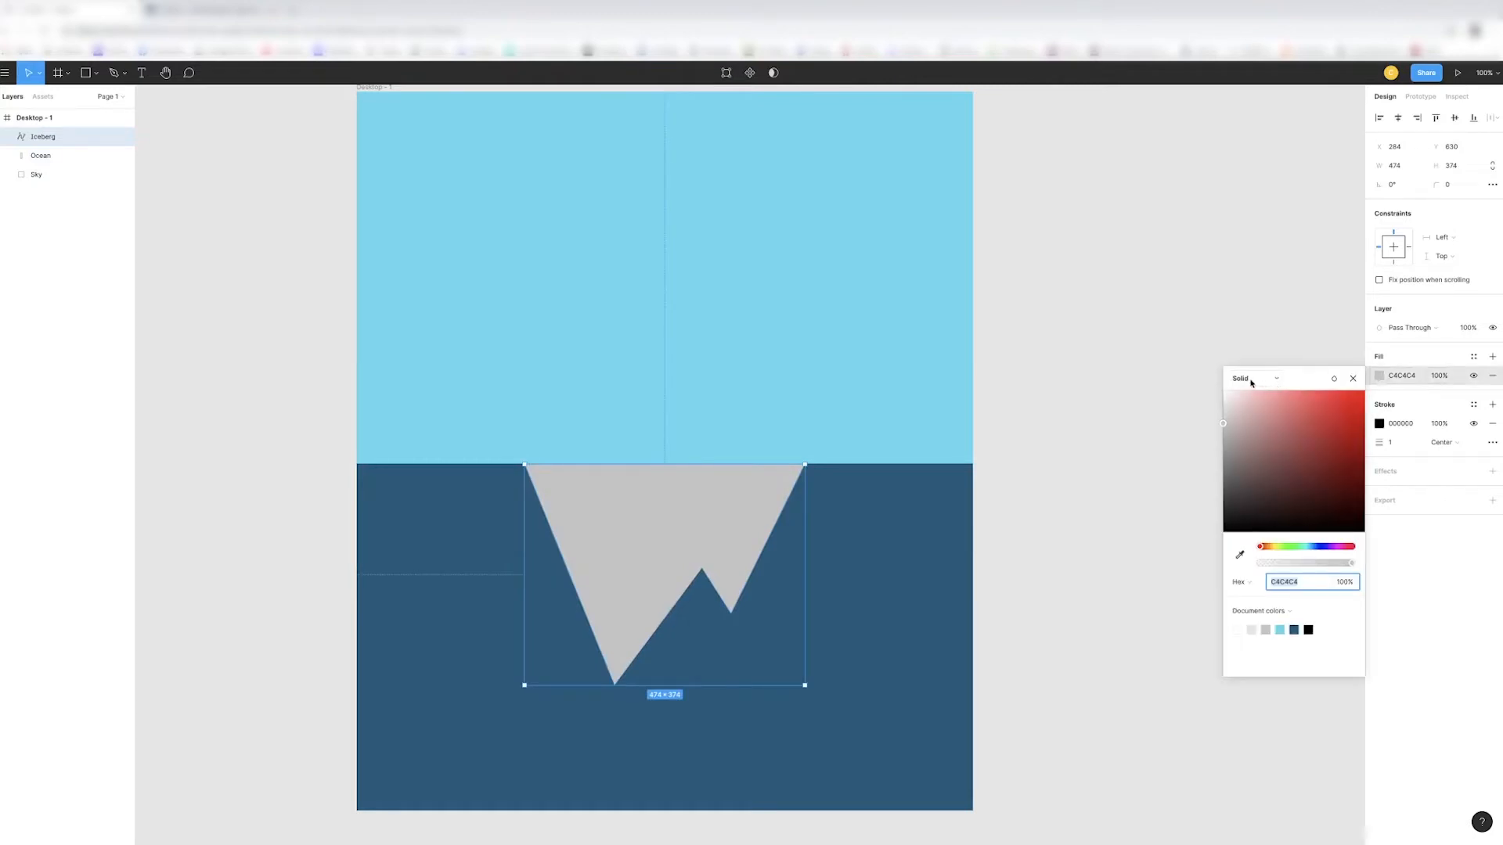
click(1279, 380)
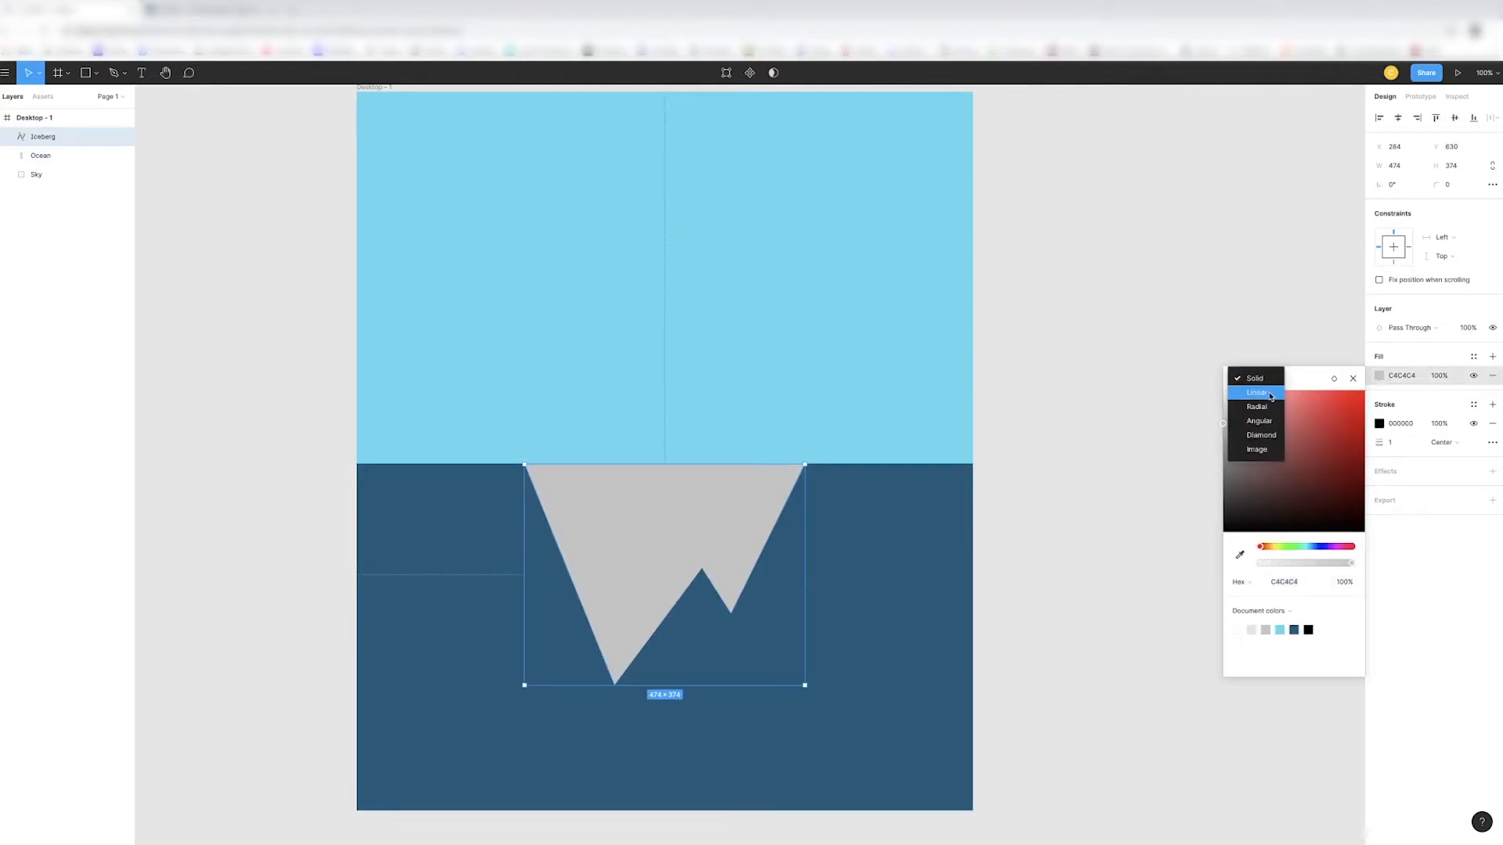
click(1270, 394)
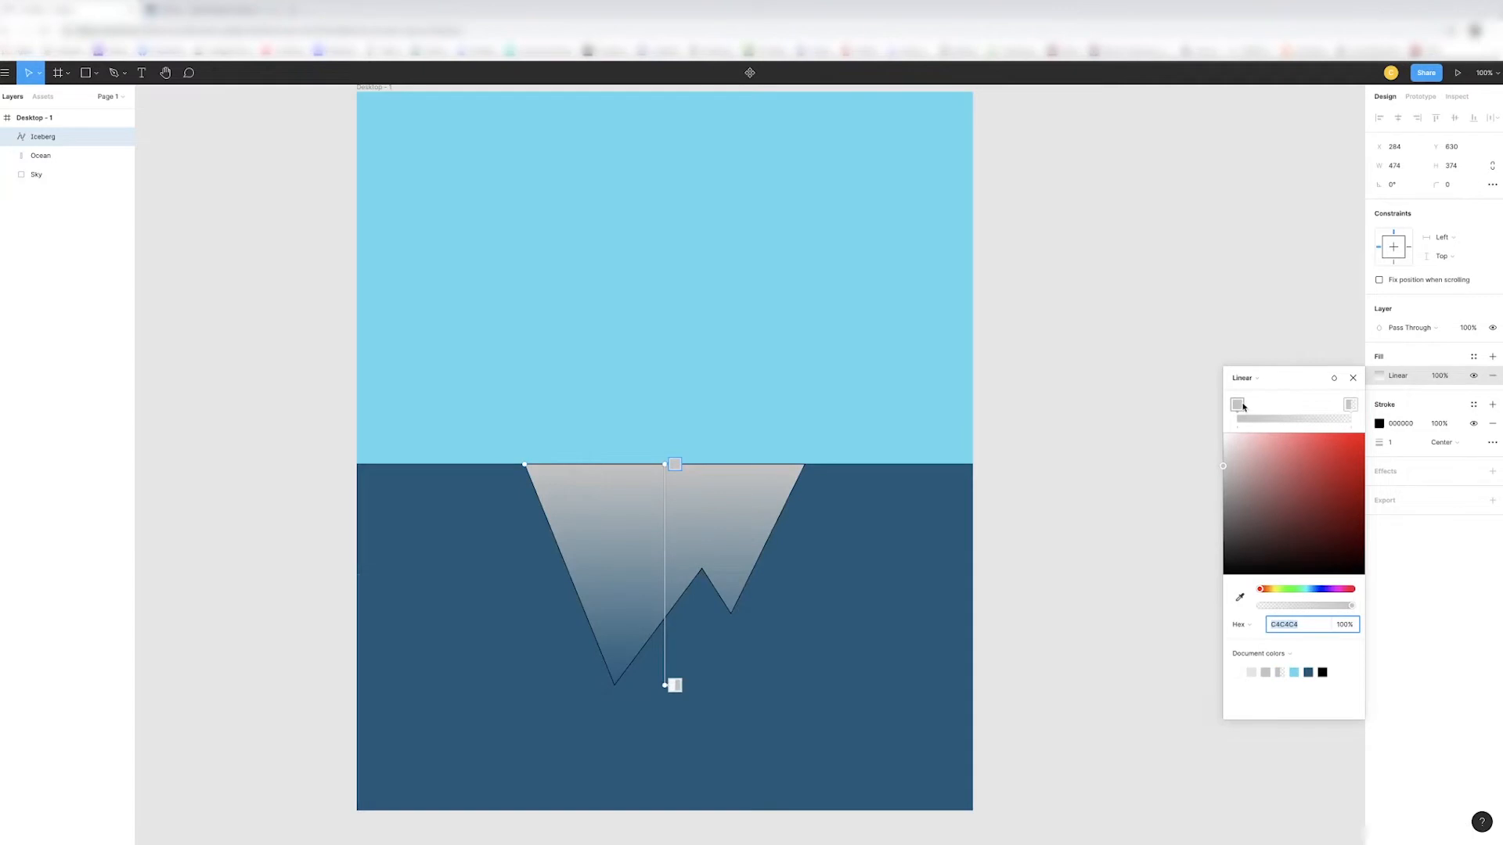
- Colour the iceberg's gradient from white at the waterline to the sky's opaque light blue at the lower tip
click(1243, 406)
click(1237, 673)
click(1350, 405)
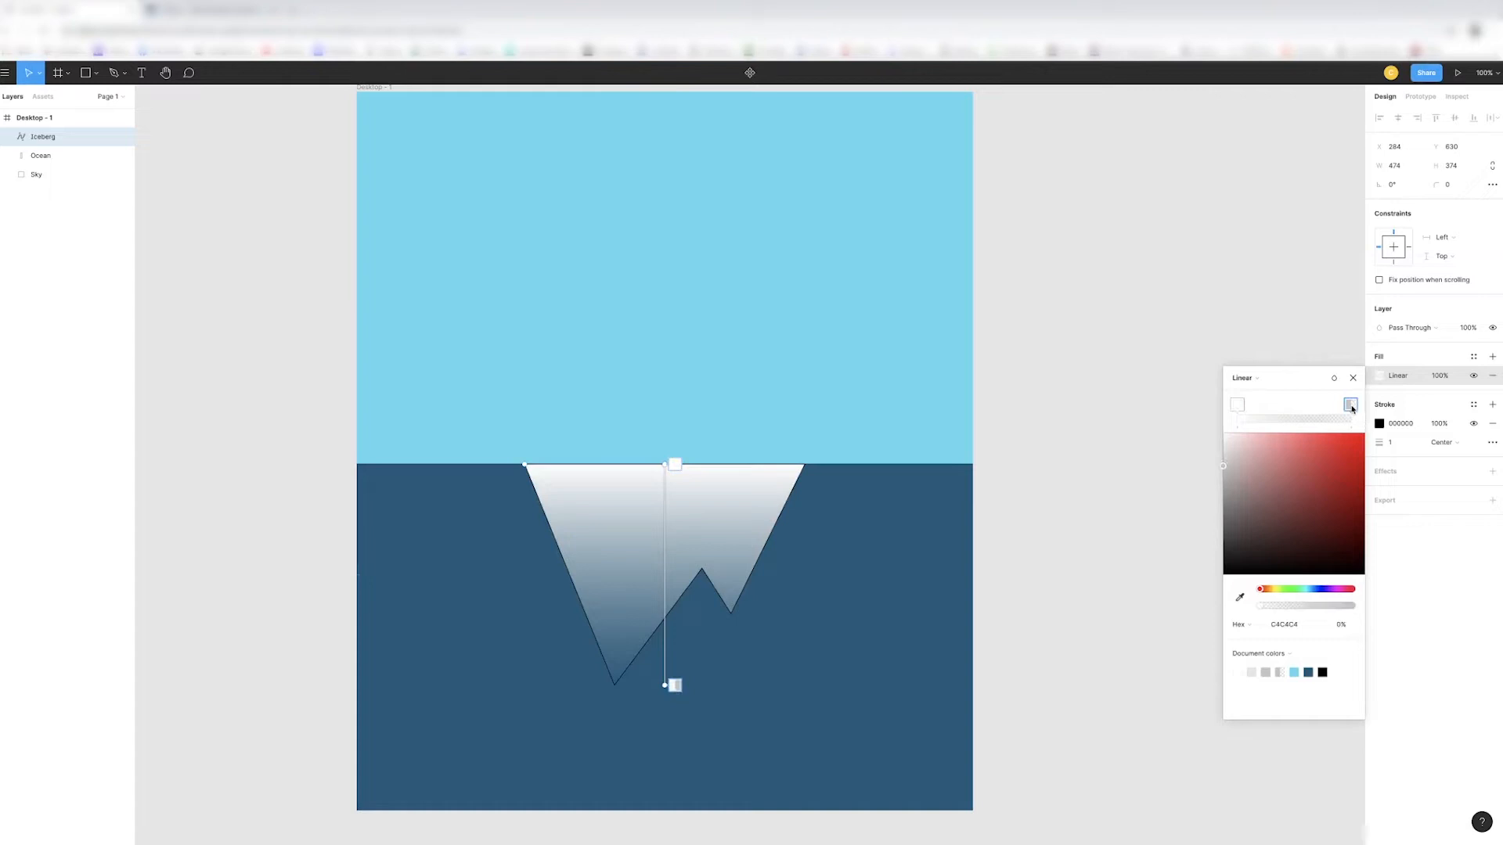
click(1294, 672)
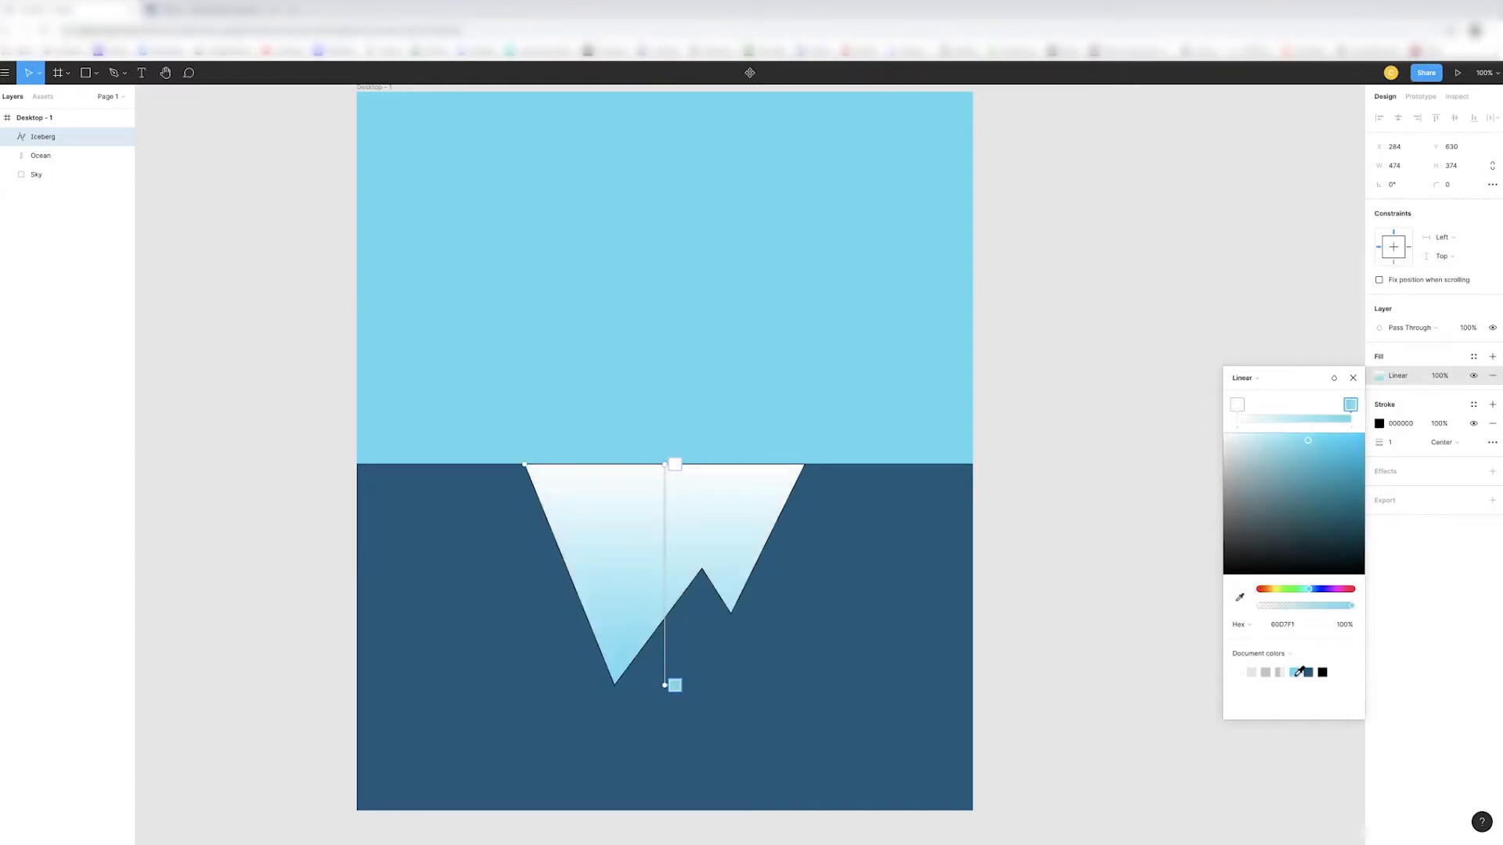
click(1354, 378)
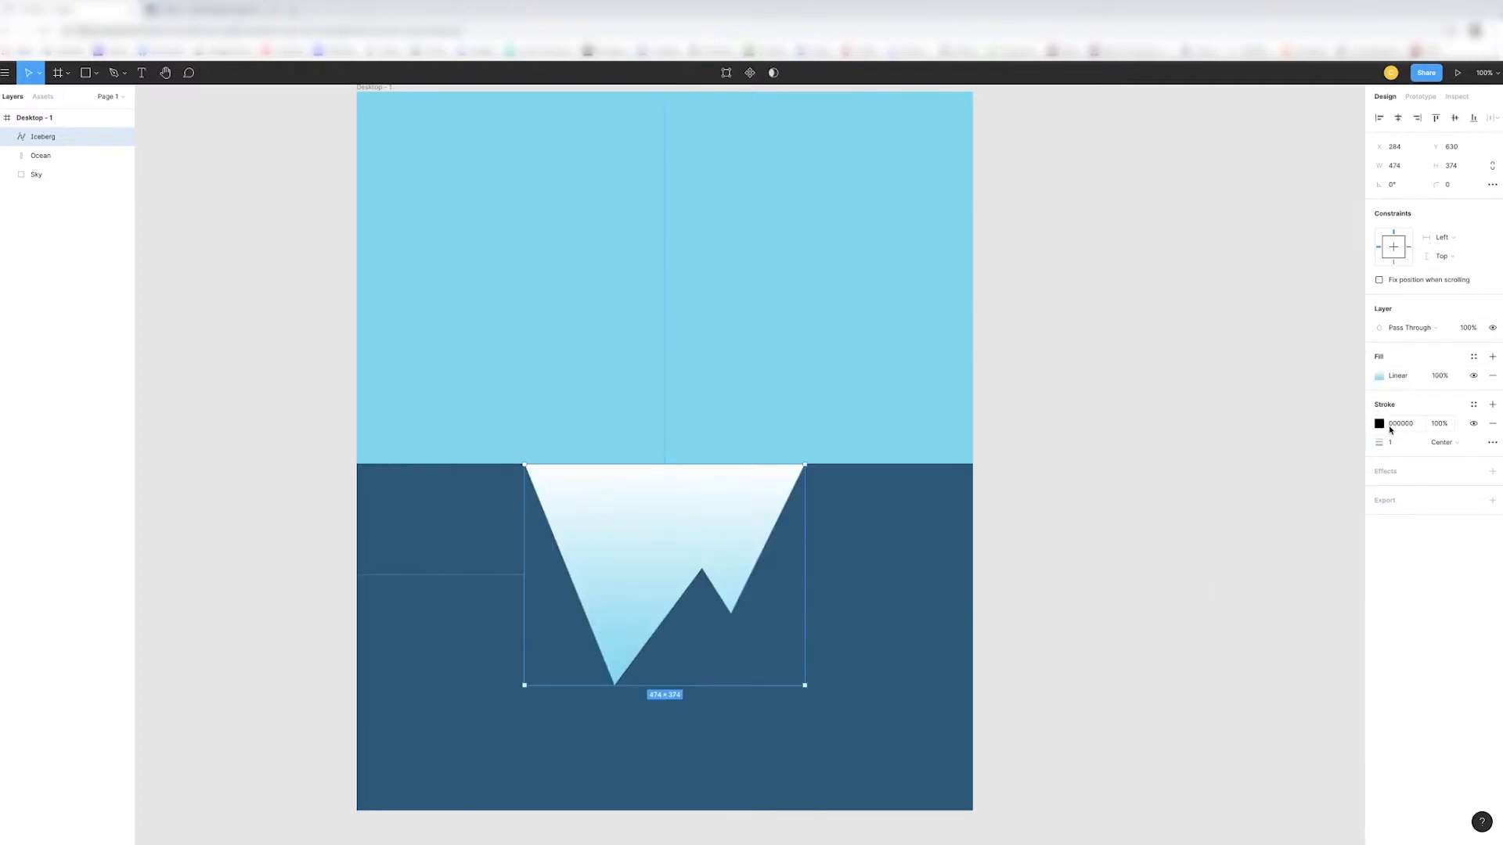
- Remove the black stroke from the iceberg and leave the shape deselected
click(1492, 425)
click(1143, 607)
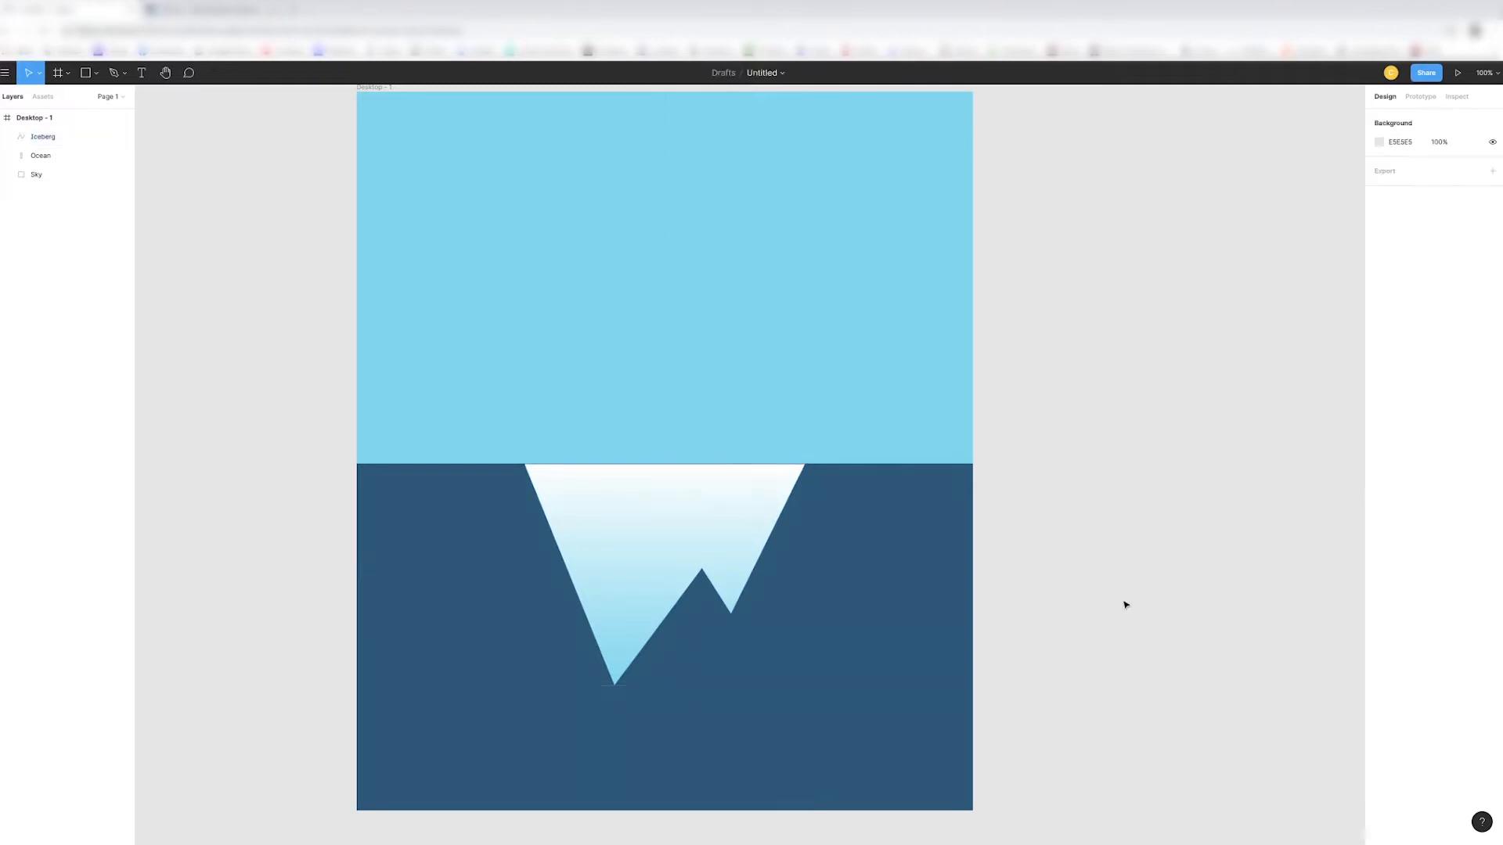
click(771, 520)
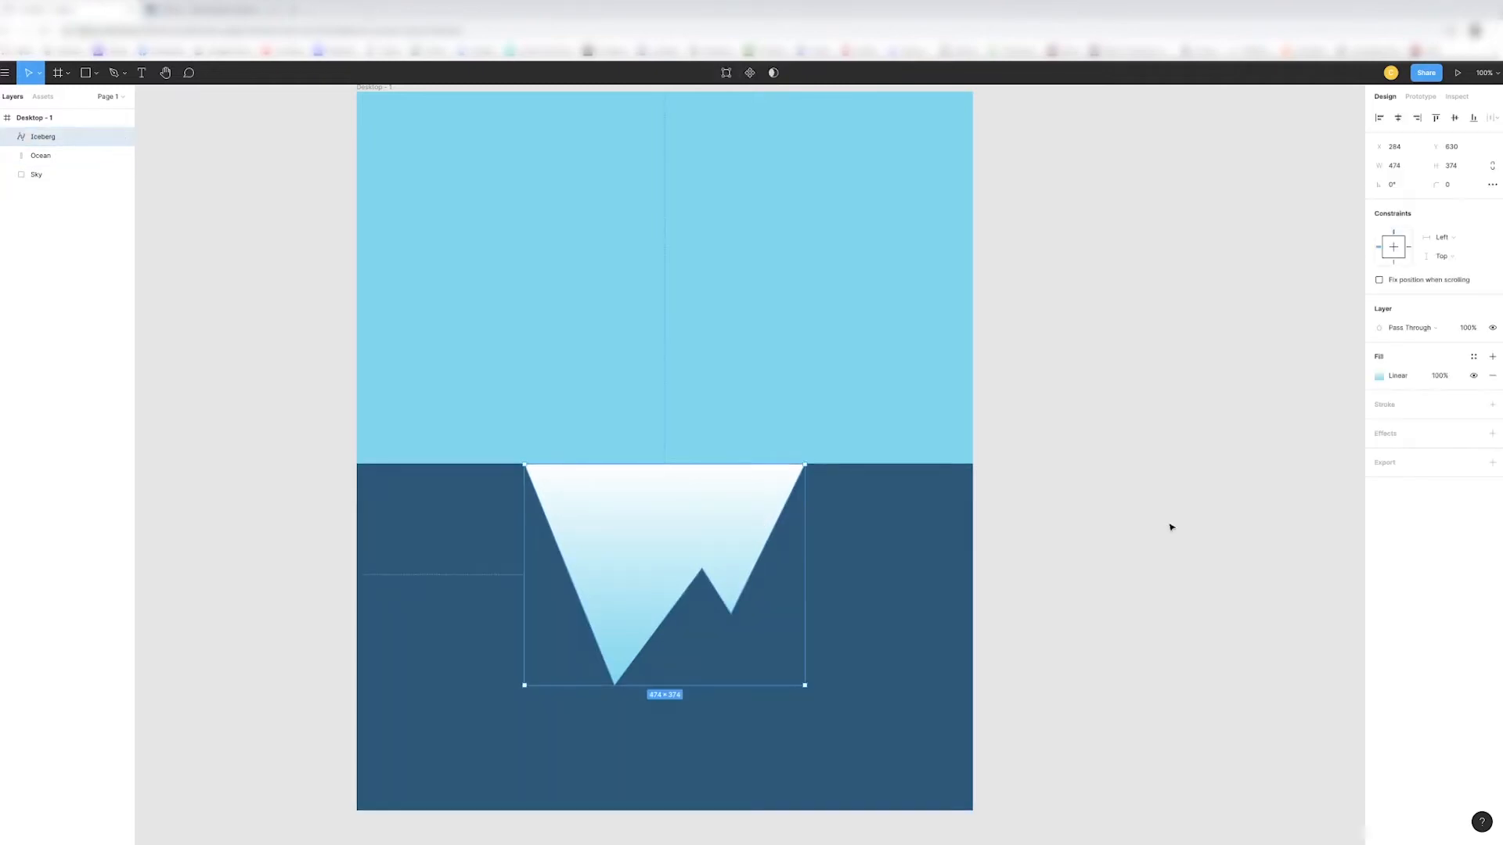
click(1171, 527)
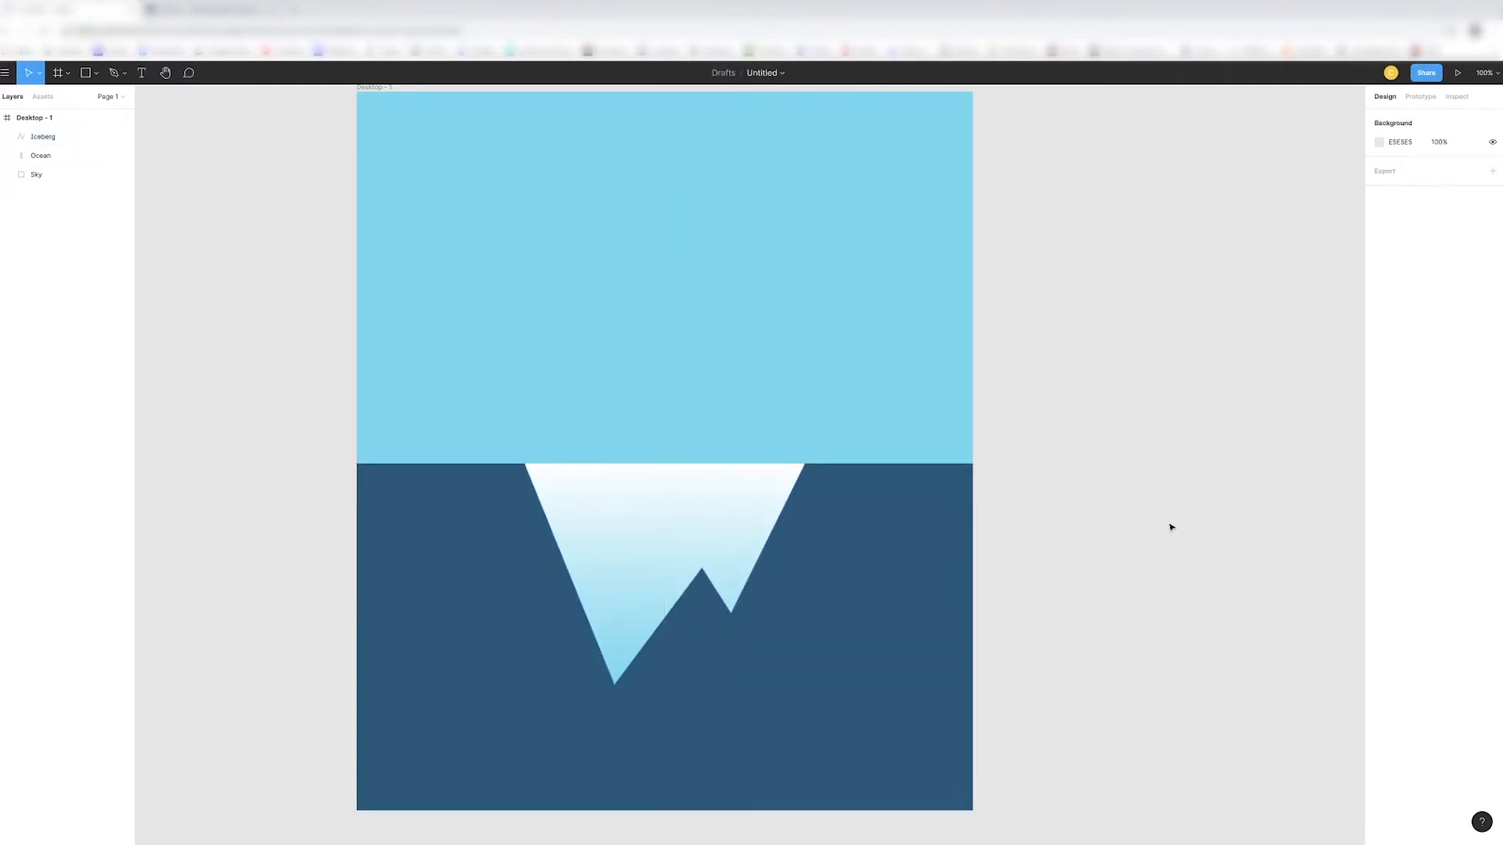
- Draw a rectangle about 488 × 110 px for the ship's hull, resting on the waterline directly above the iceberg
scroll(882, 422, up, 2)
scroll(880, 428, down, 2)
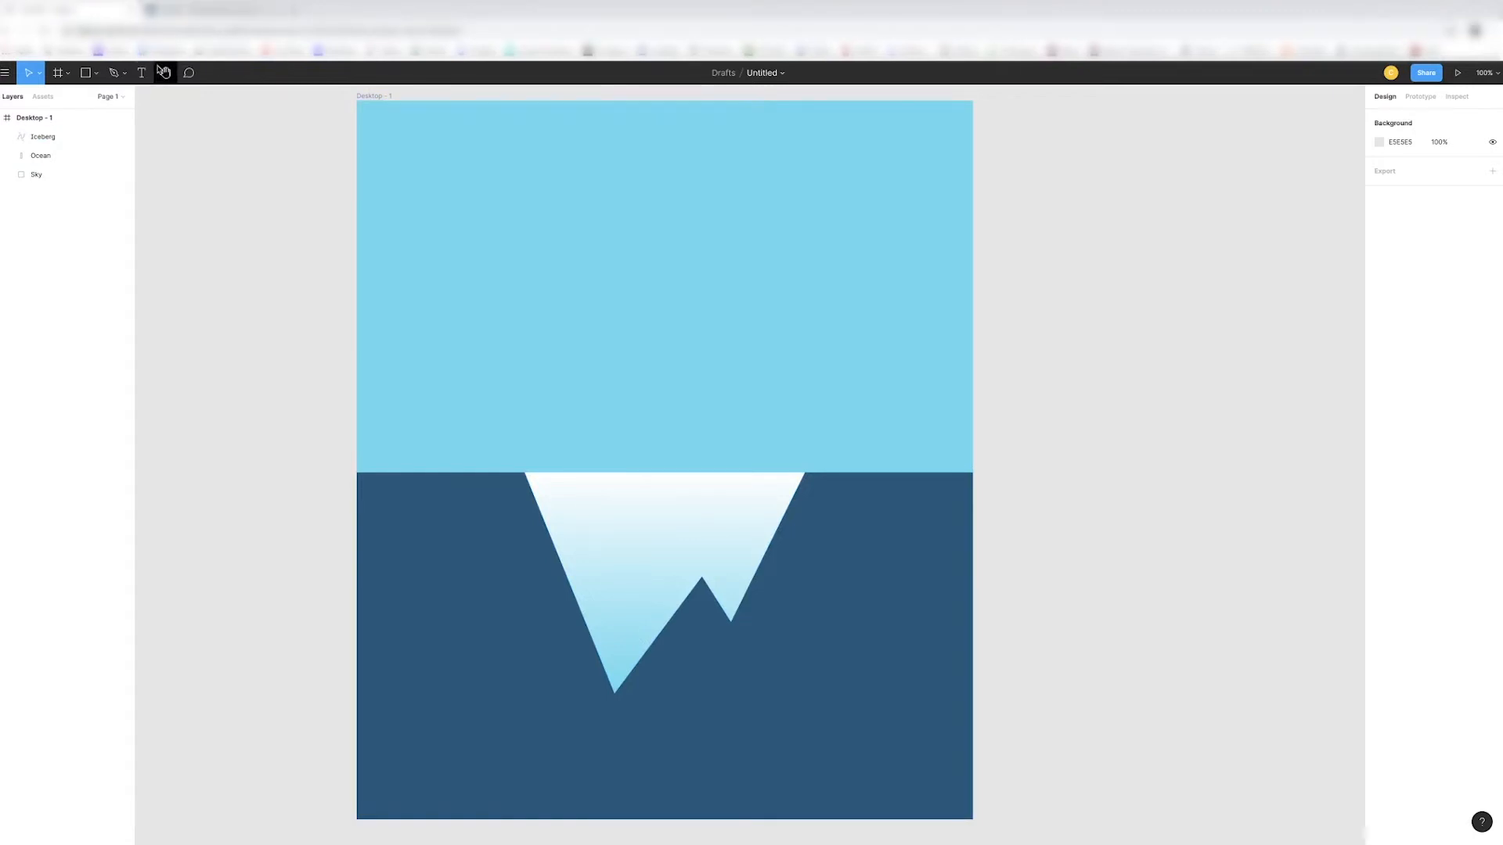
click(34, 117)
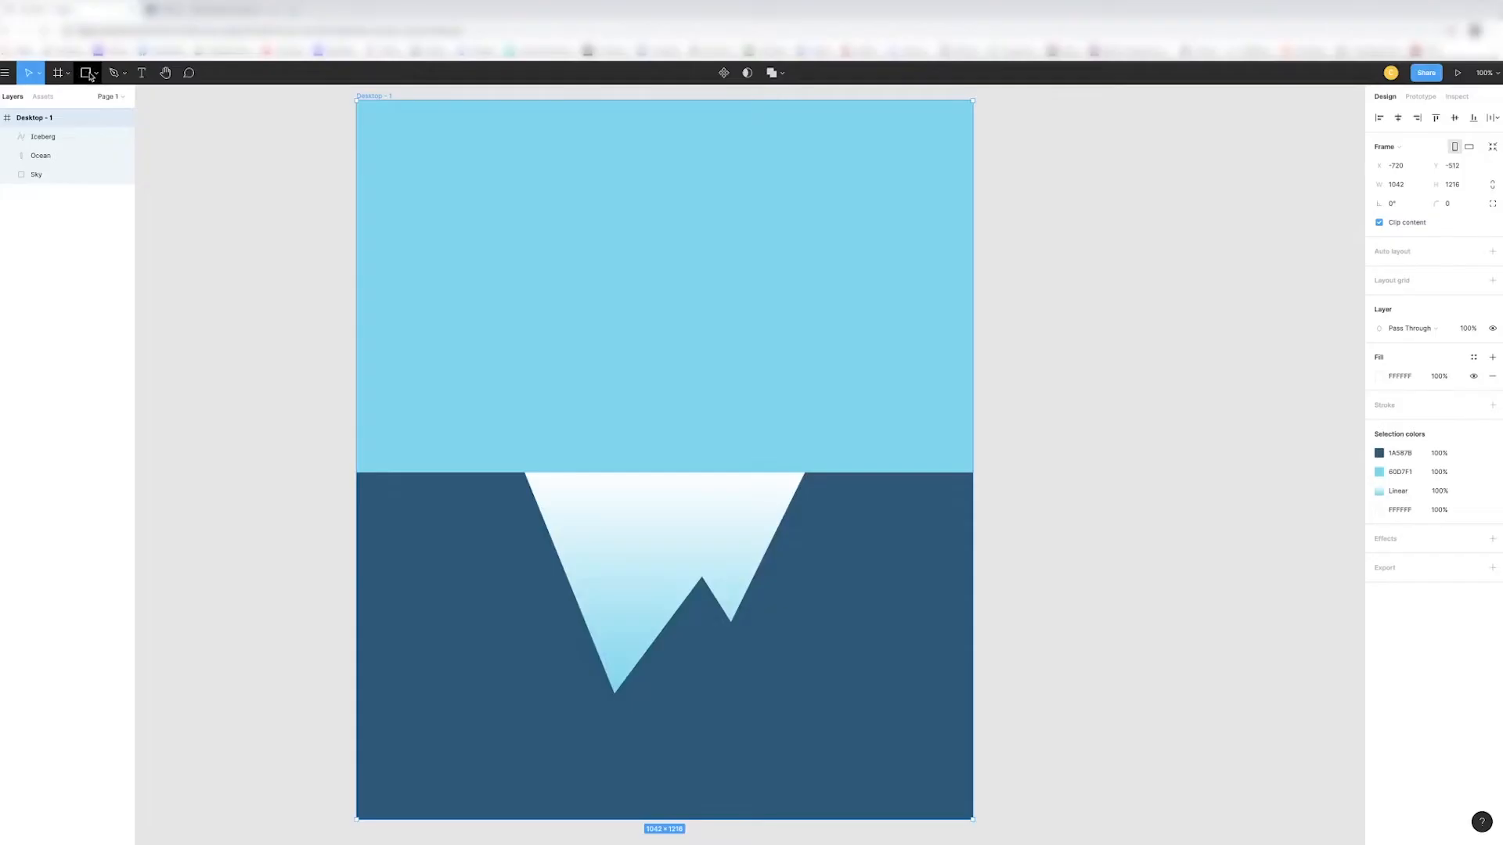
click(97, 73)
click(86, 104)
drag(519, 433, 808, 474)
drag(634, 428, 636, 406)
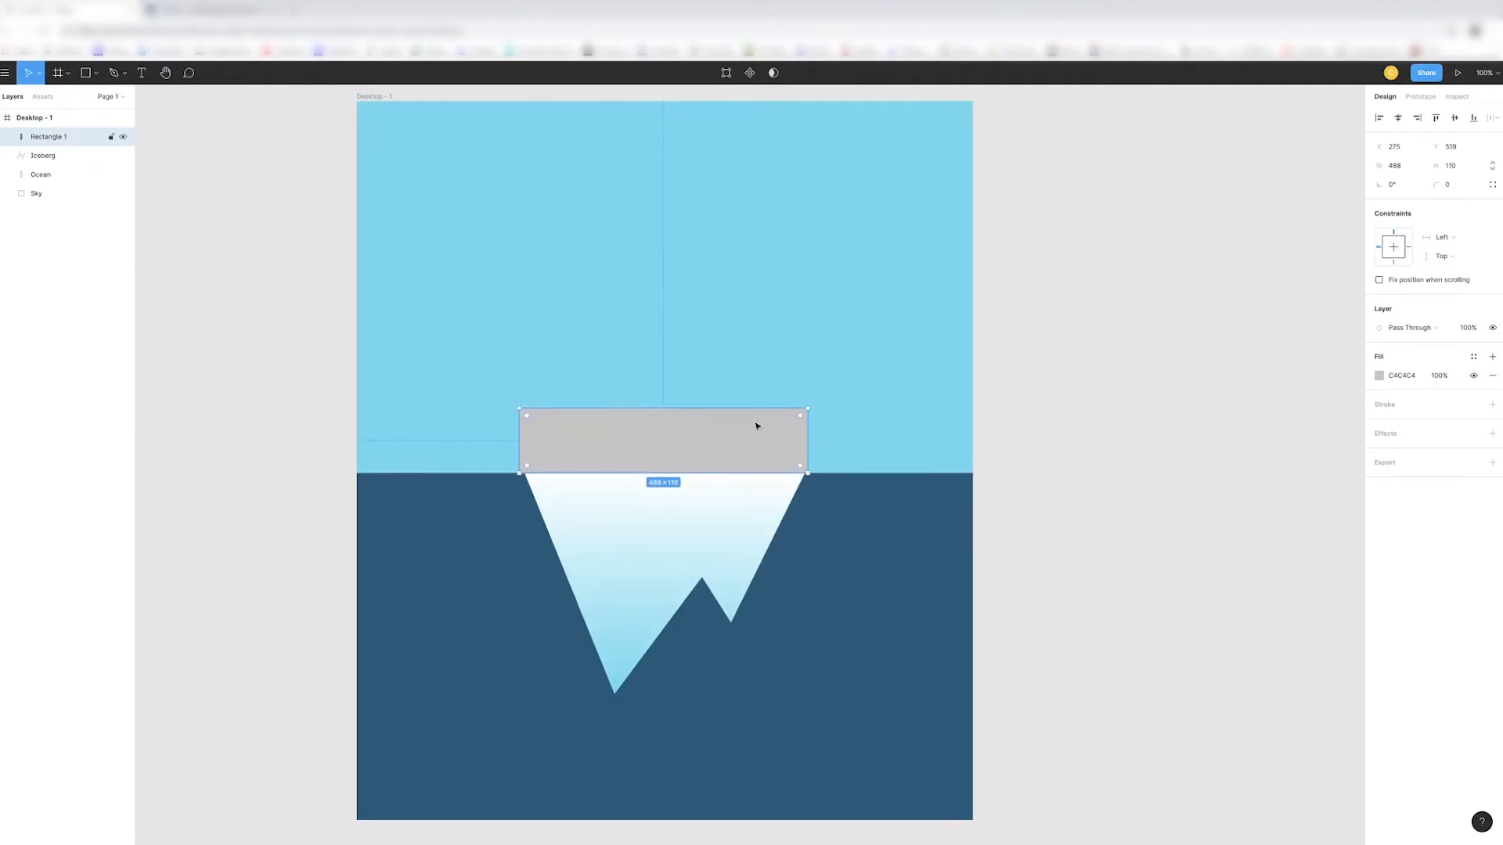
- Fill the hull rectangle with solid black, 000000
click(1380, 380)
drag(1249, 474, 1226, 550)
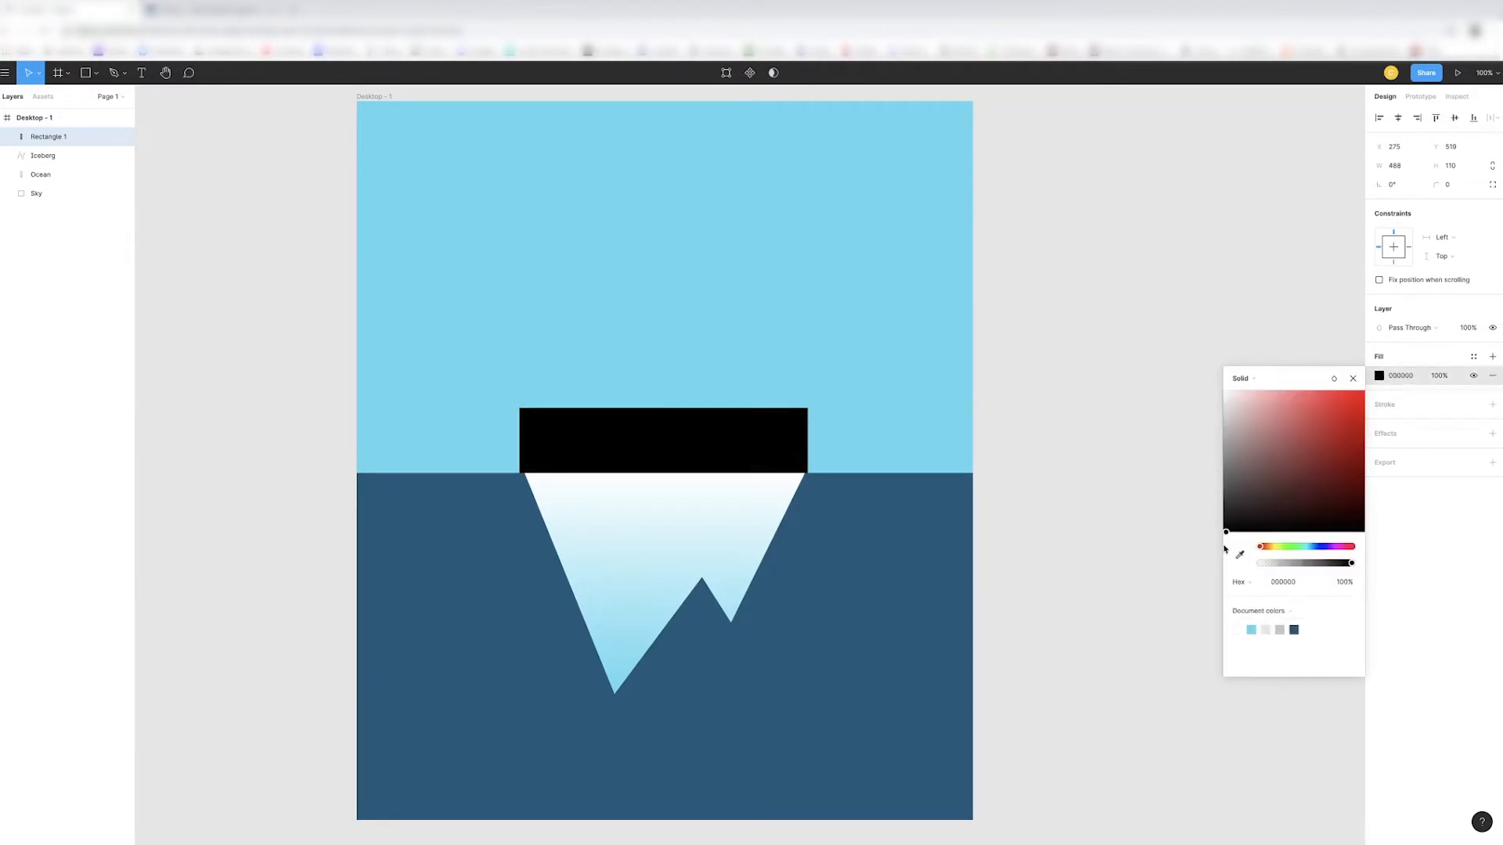
click(783, 471)
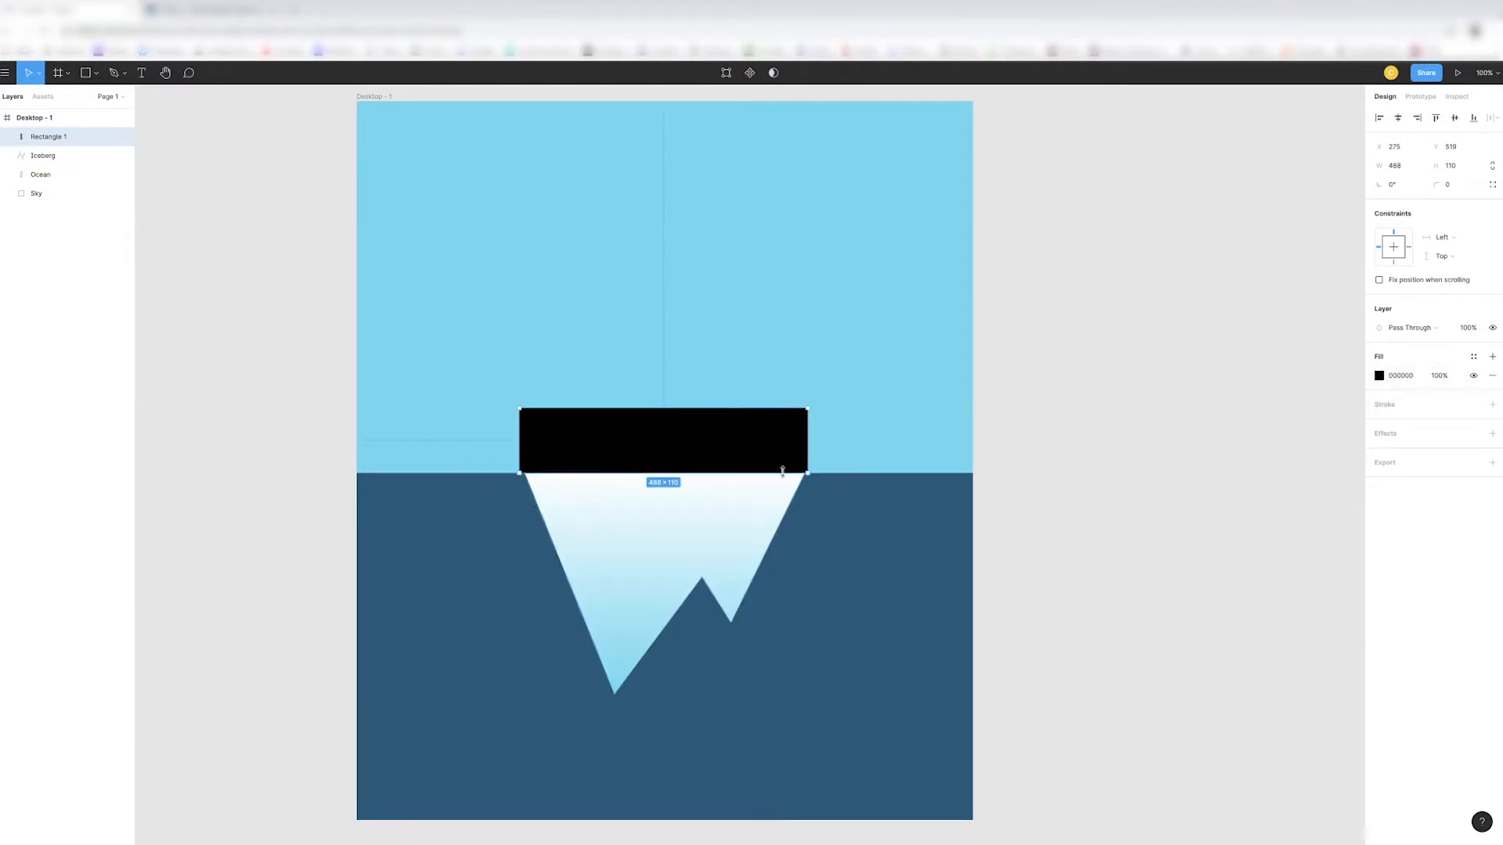
- Taper the black hull by moving both lower corners inward and the upper right corner slightly outward
double_click(518, 471)
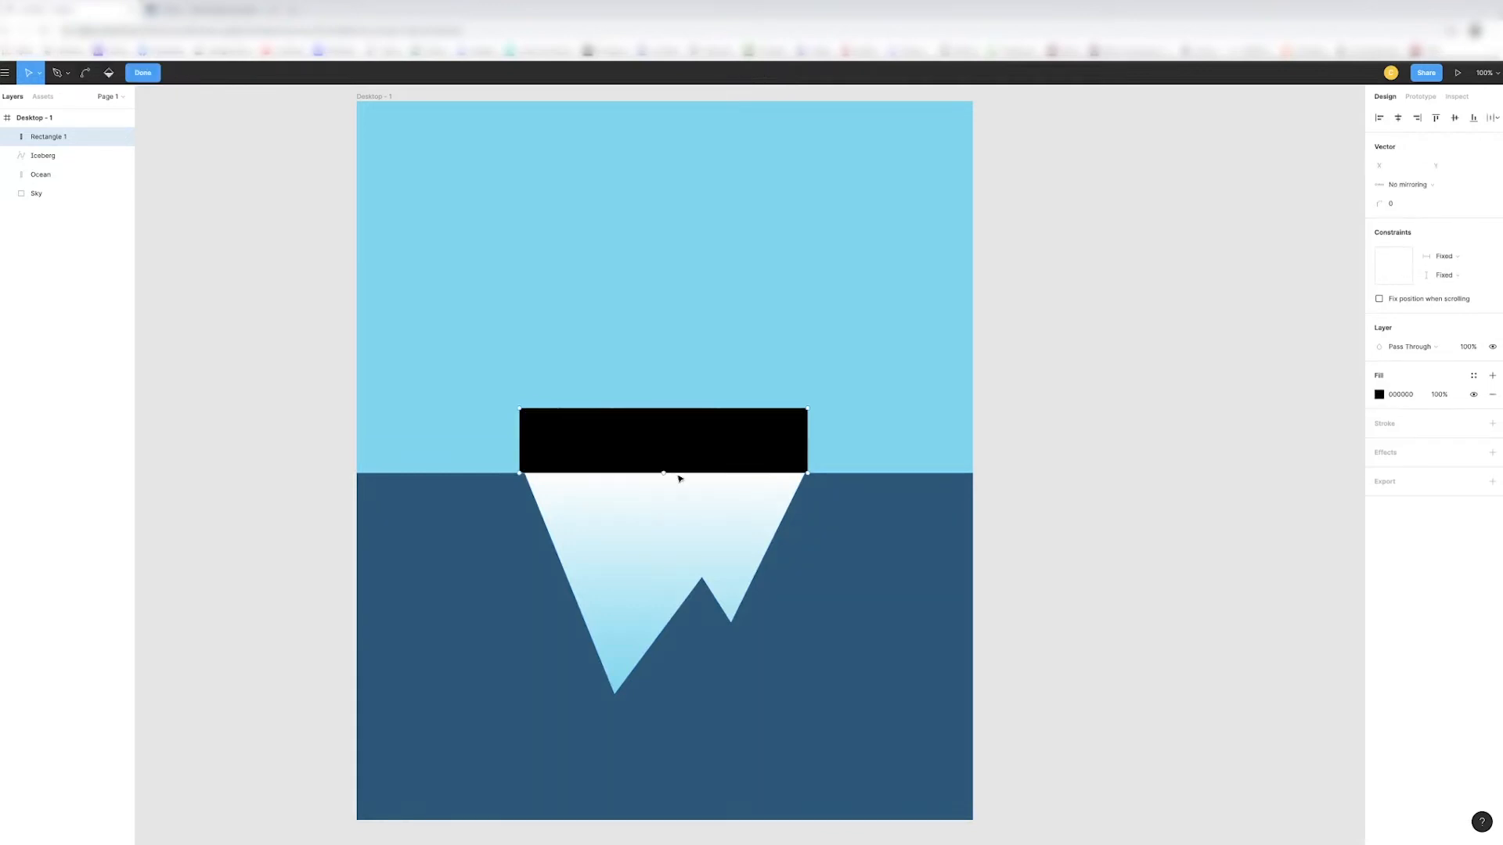
drag(519, 473, 533, 473)
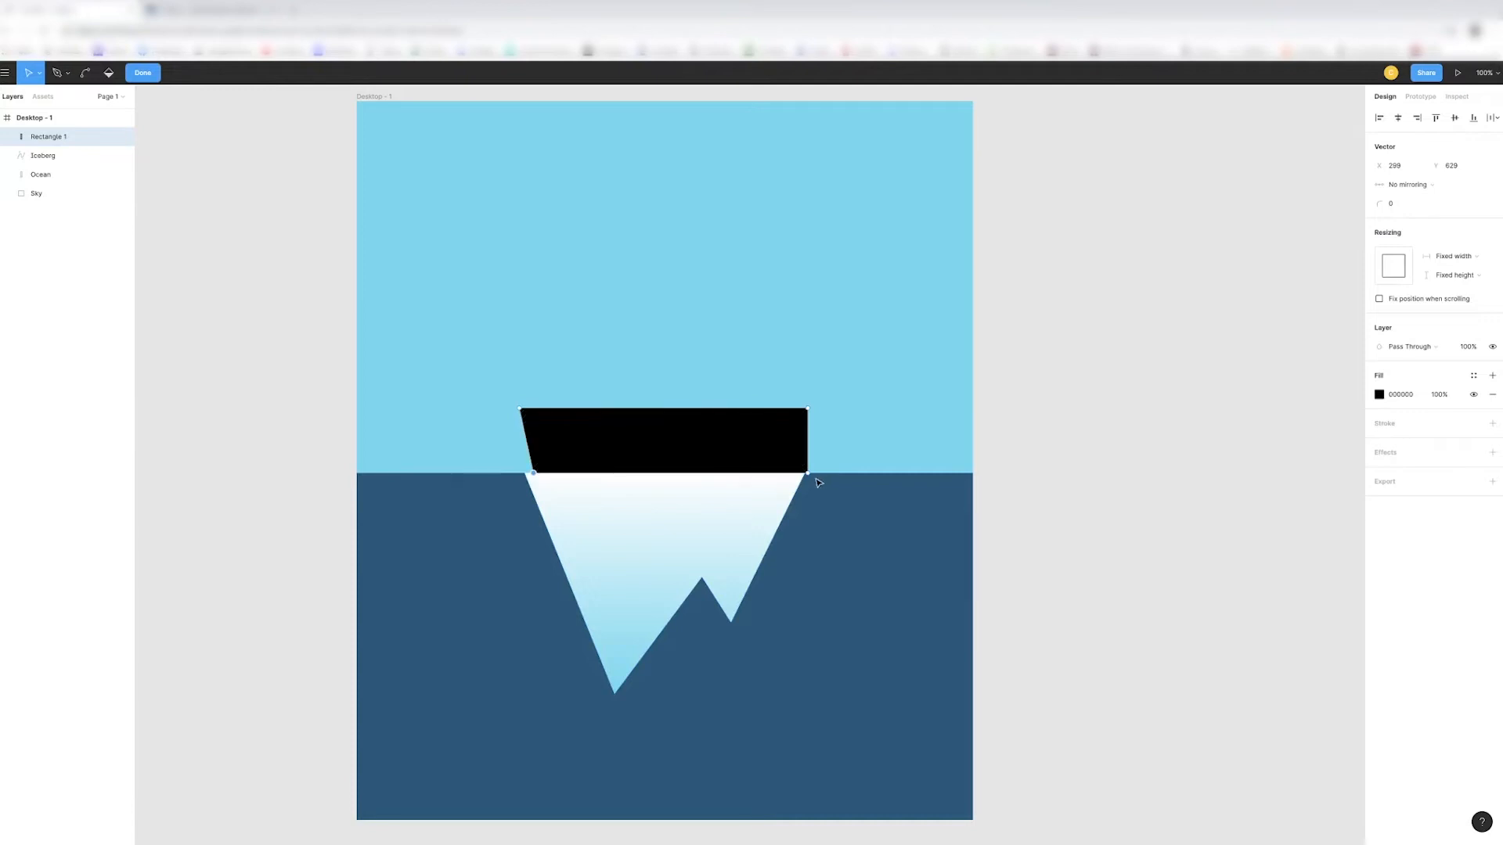
drag(809, 474, 798, 475)
drag(807, 409, 815, 408)
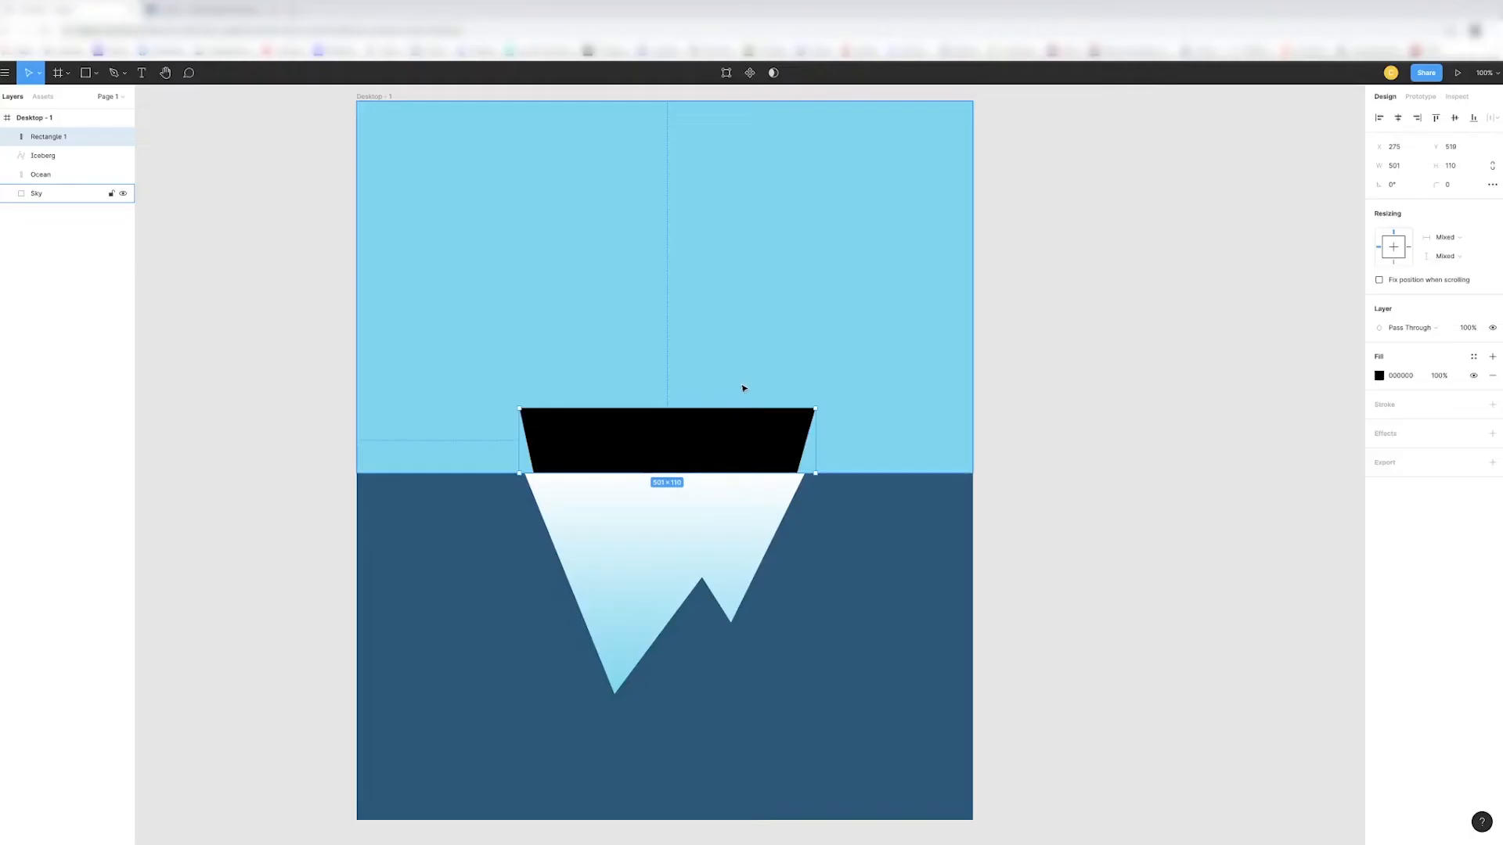
- Move the hull's upper left corner outward so the black shape is about 509 px wide
click(745, 386)
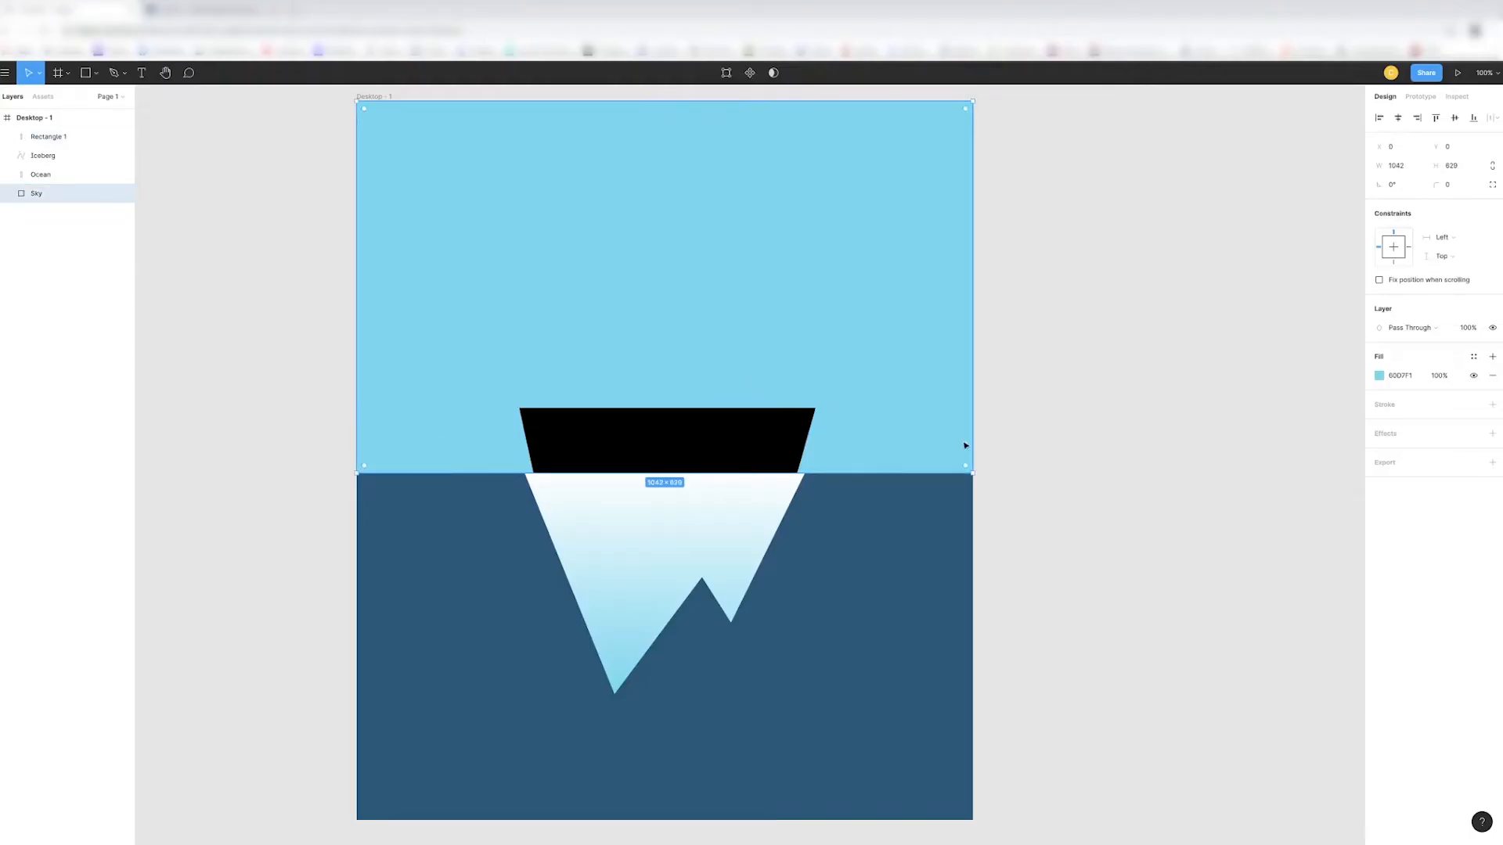
click(611, 430)
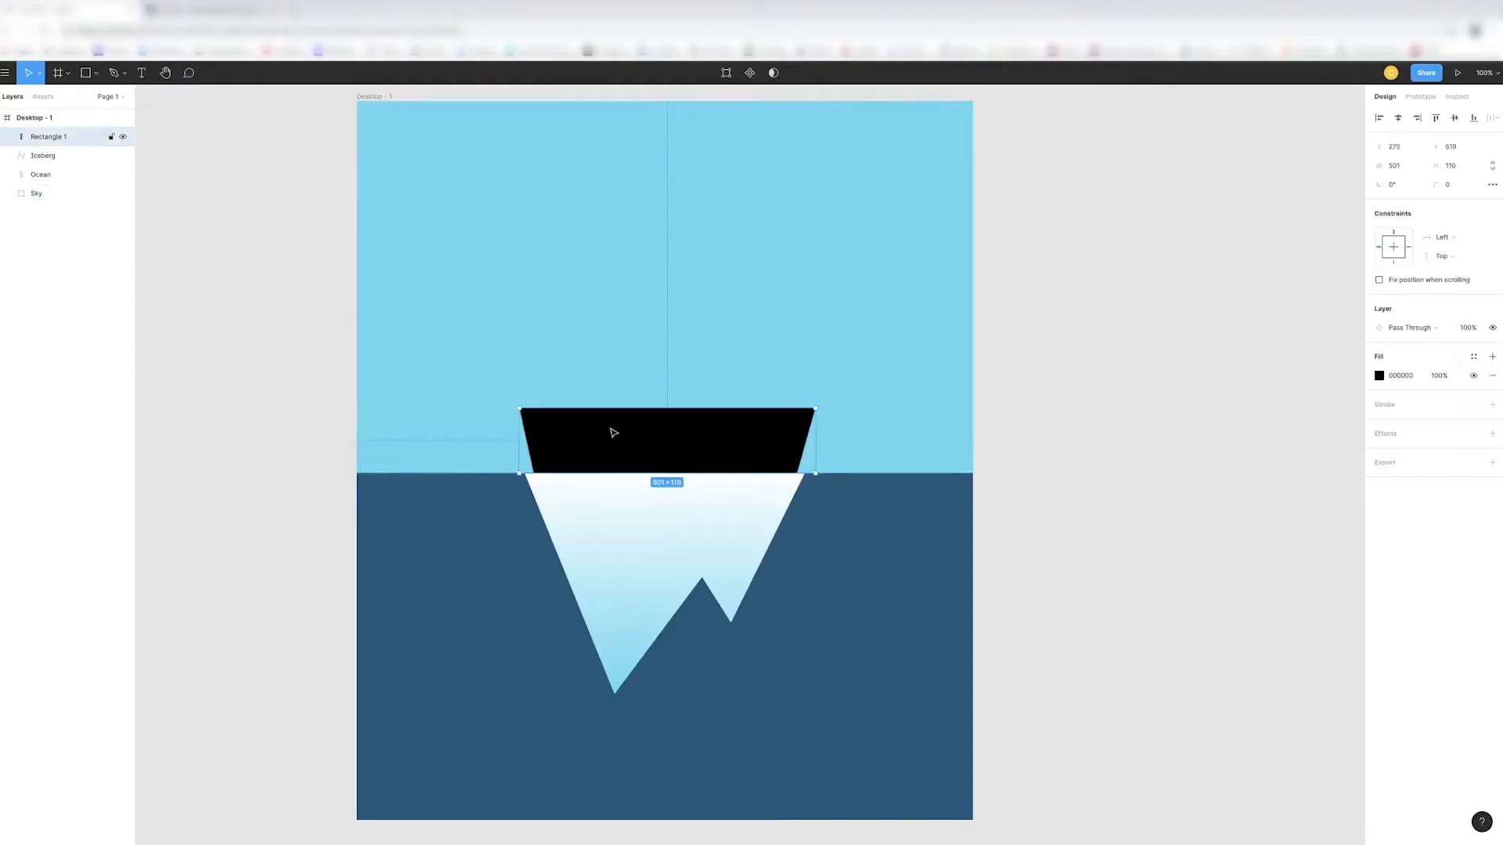
double_click(521, 417)
drag(518, 411, 516, 411)
key(Escape)
key(Escape)
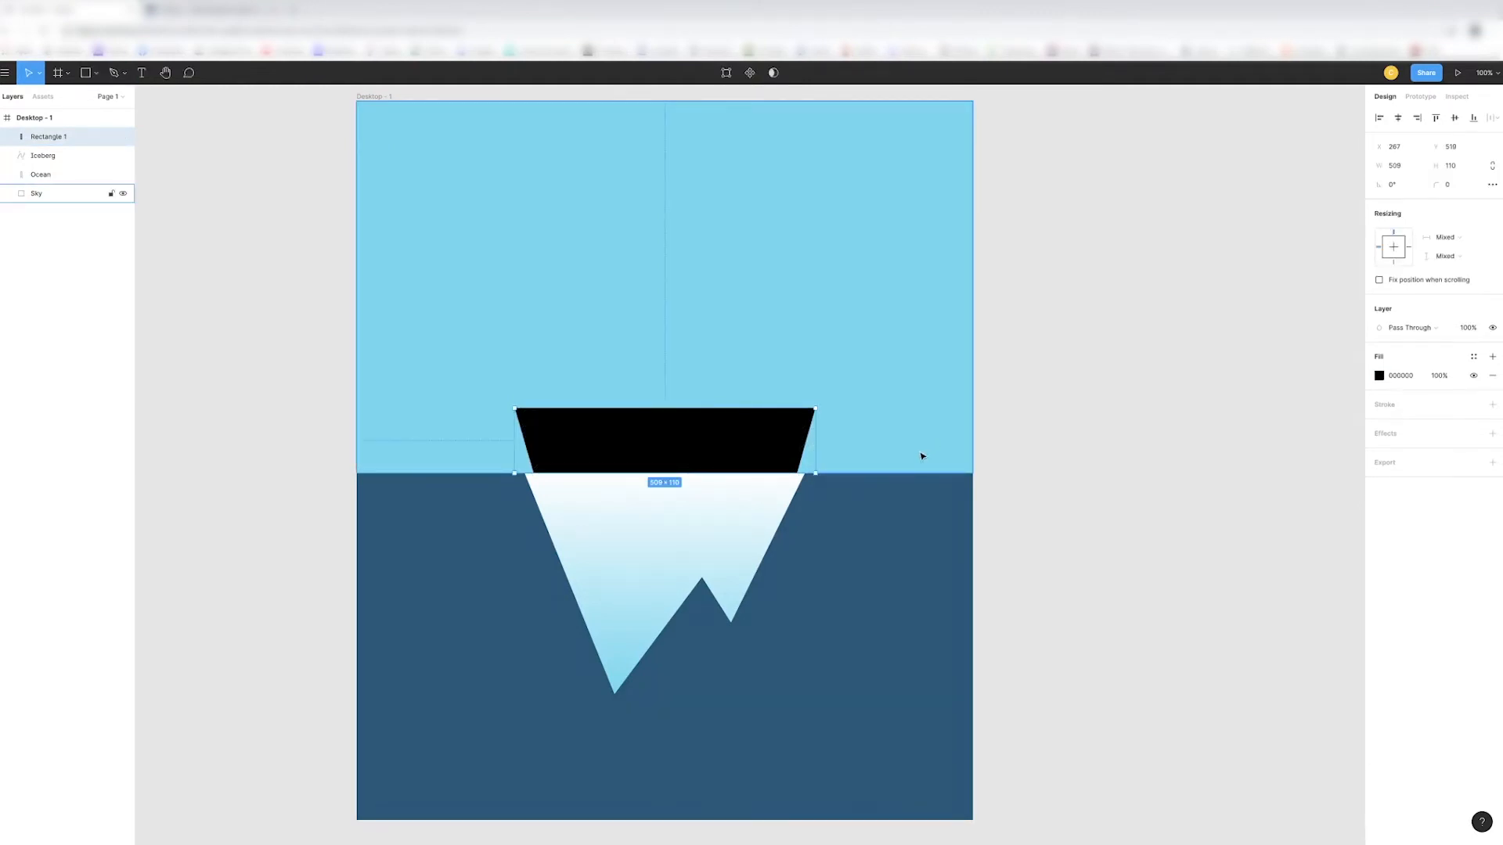
- Draw a slightly wider rectangle, about 533 × 41 px, resting on the black hull's upper edge
click(95, 73)
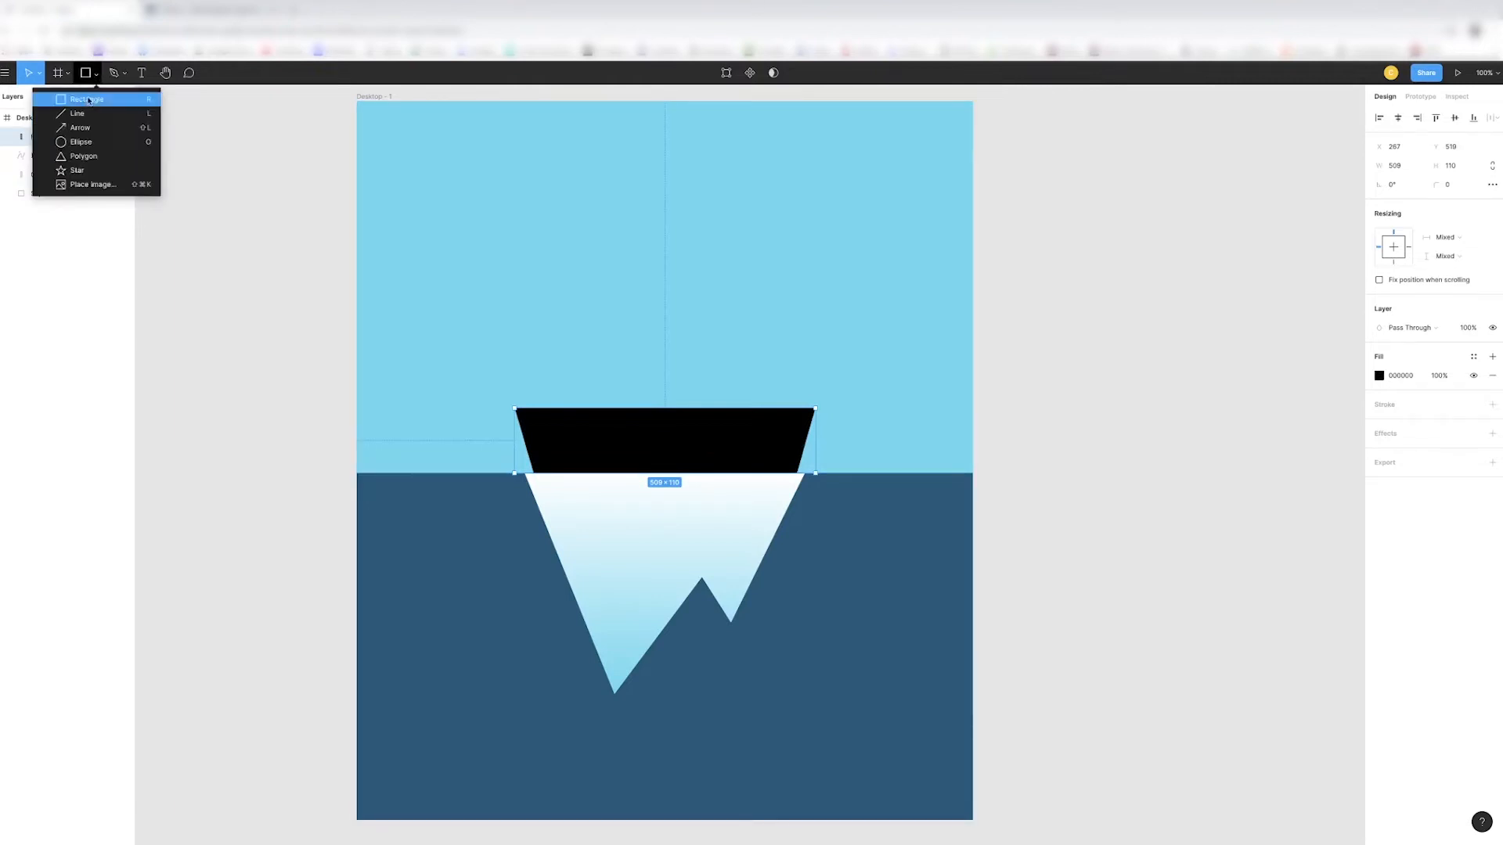
click(78, 99)
mouse_move(502, 385)
mouse_down()
mouse_move(590, 405)
mouse_move(823, 408)
mouse_up()
drag(500, 394, 506, 395)
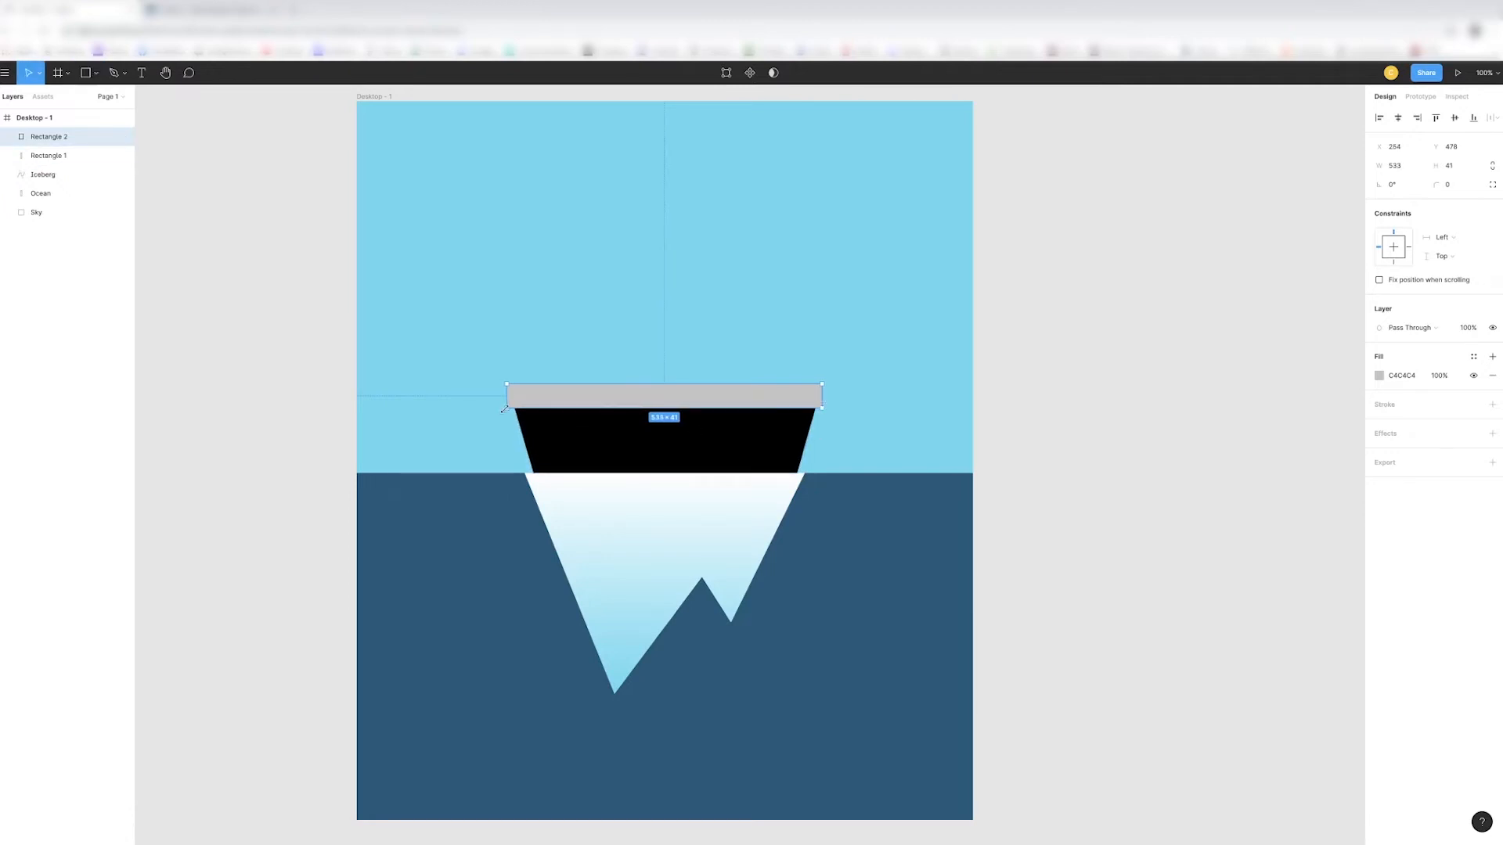
- Move the grey band's two lower corners inward to line up with the black hull's upper corners
double_click(505, 408)
drag(507, 408, 515, 407)
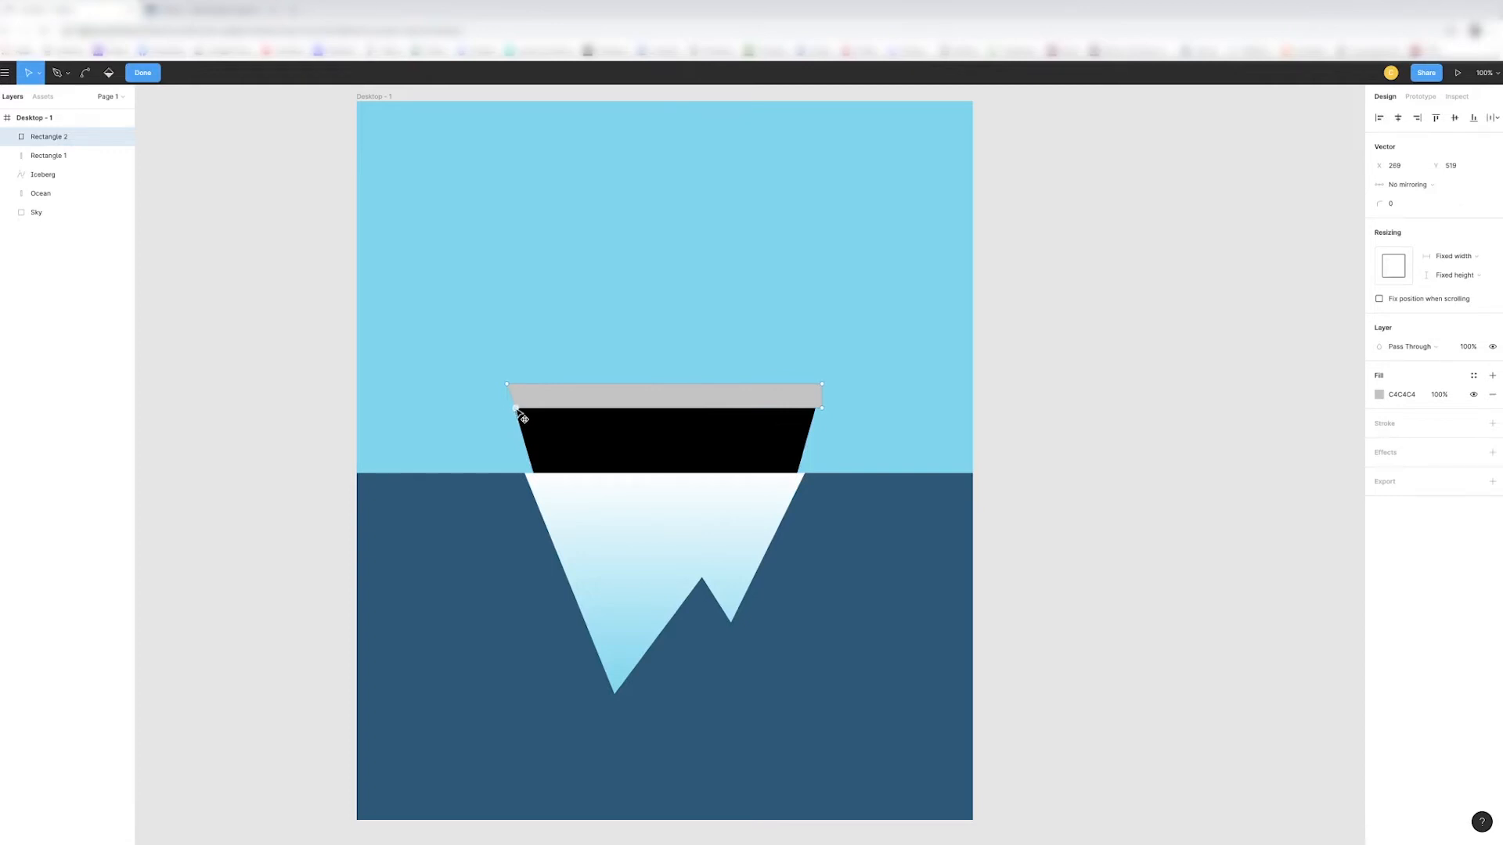
drag(821, 407, 816, 408)
double_click(849, 404)
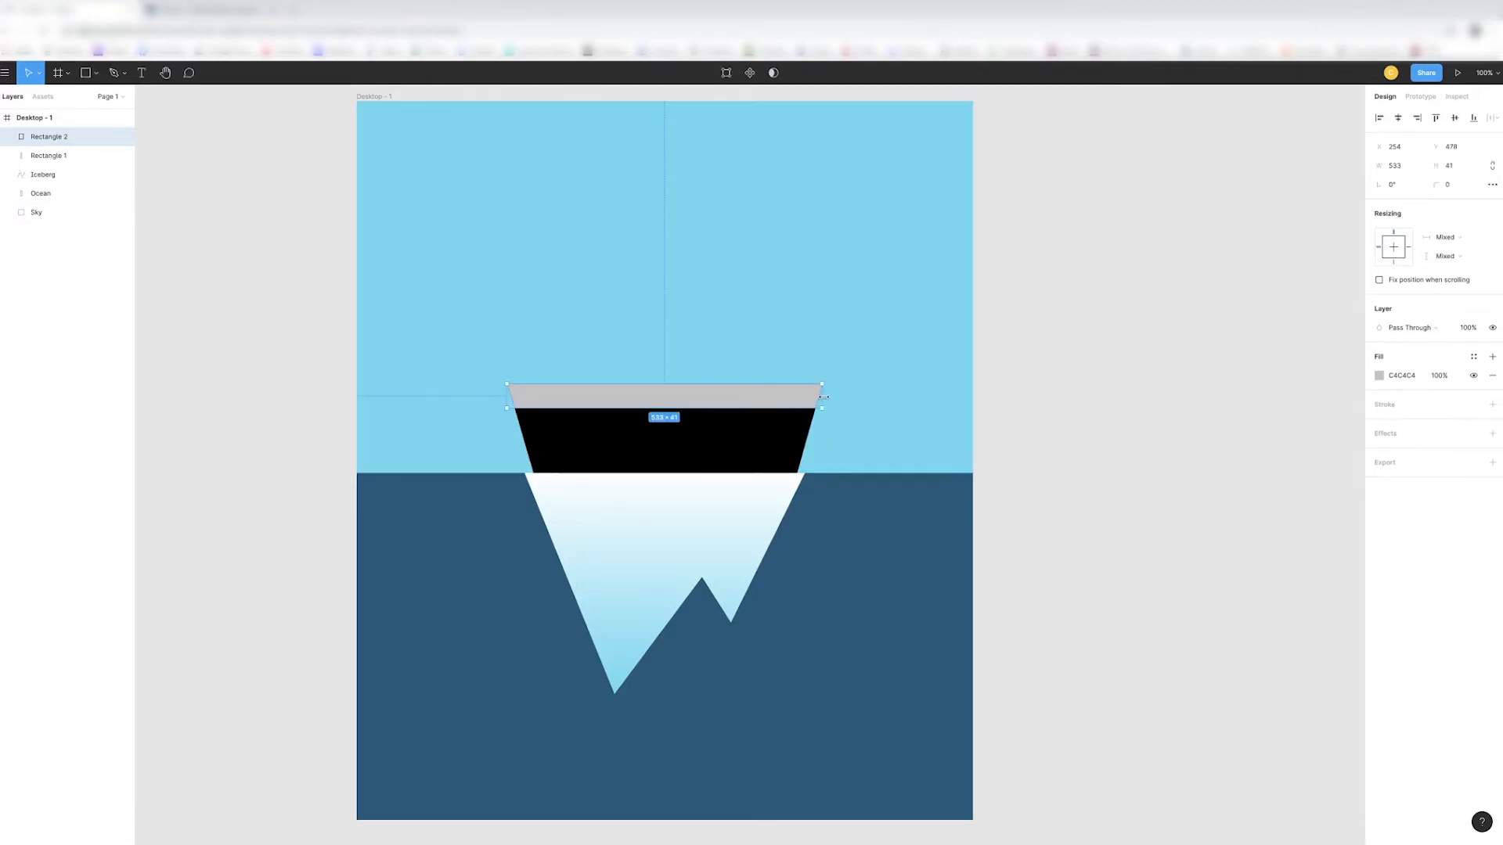
- Adjust the grey band's right edge and raise its upper edge to make it about 58 px tall
drag(822, 398, 827, 398)
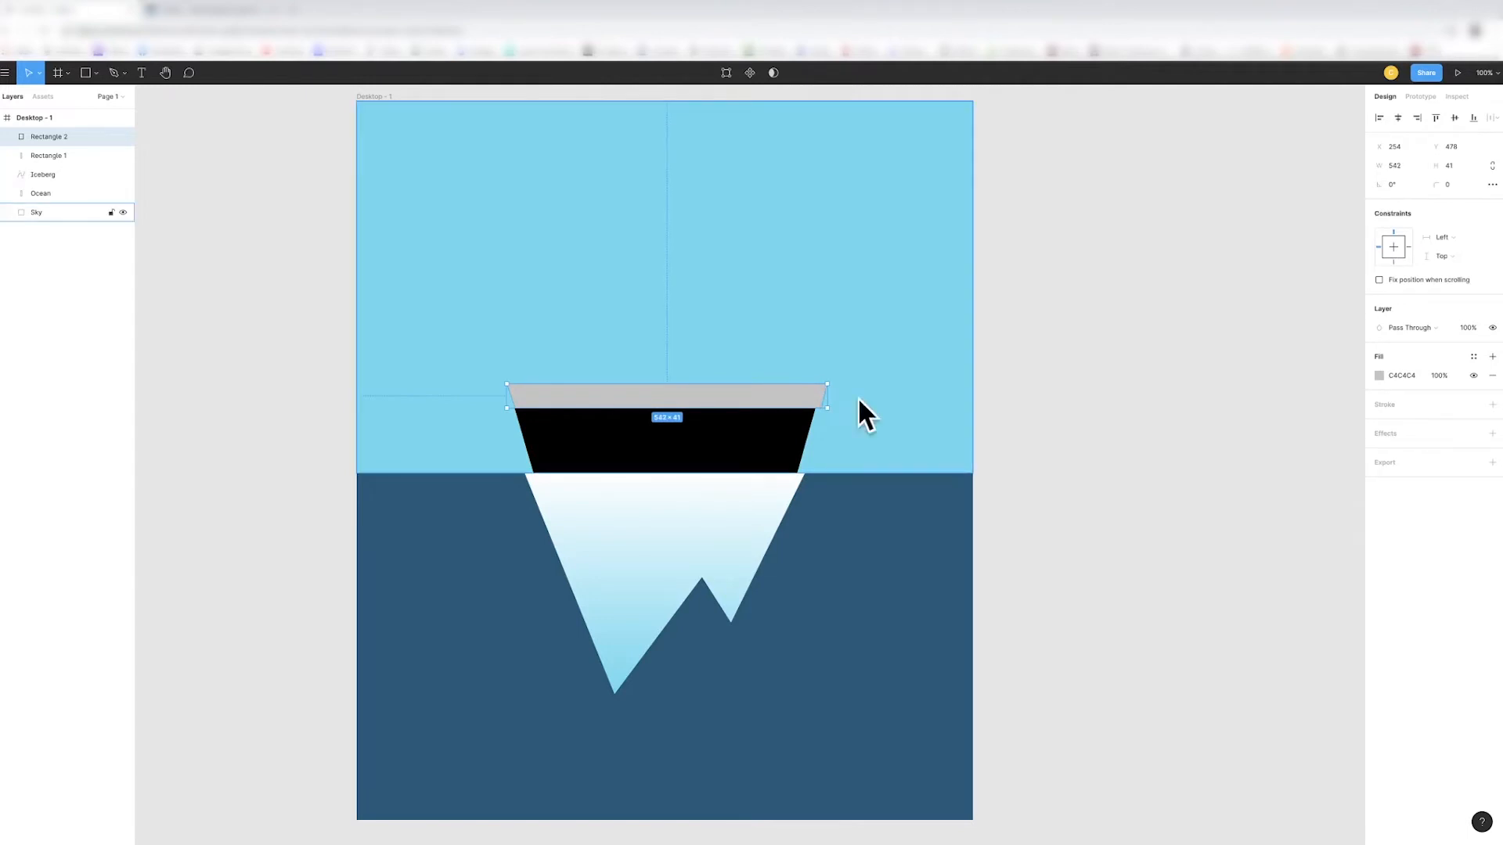
drag(826, 399, 825, 400)
drag(614, 380, 616, 373)
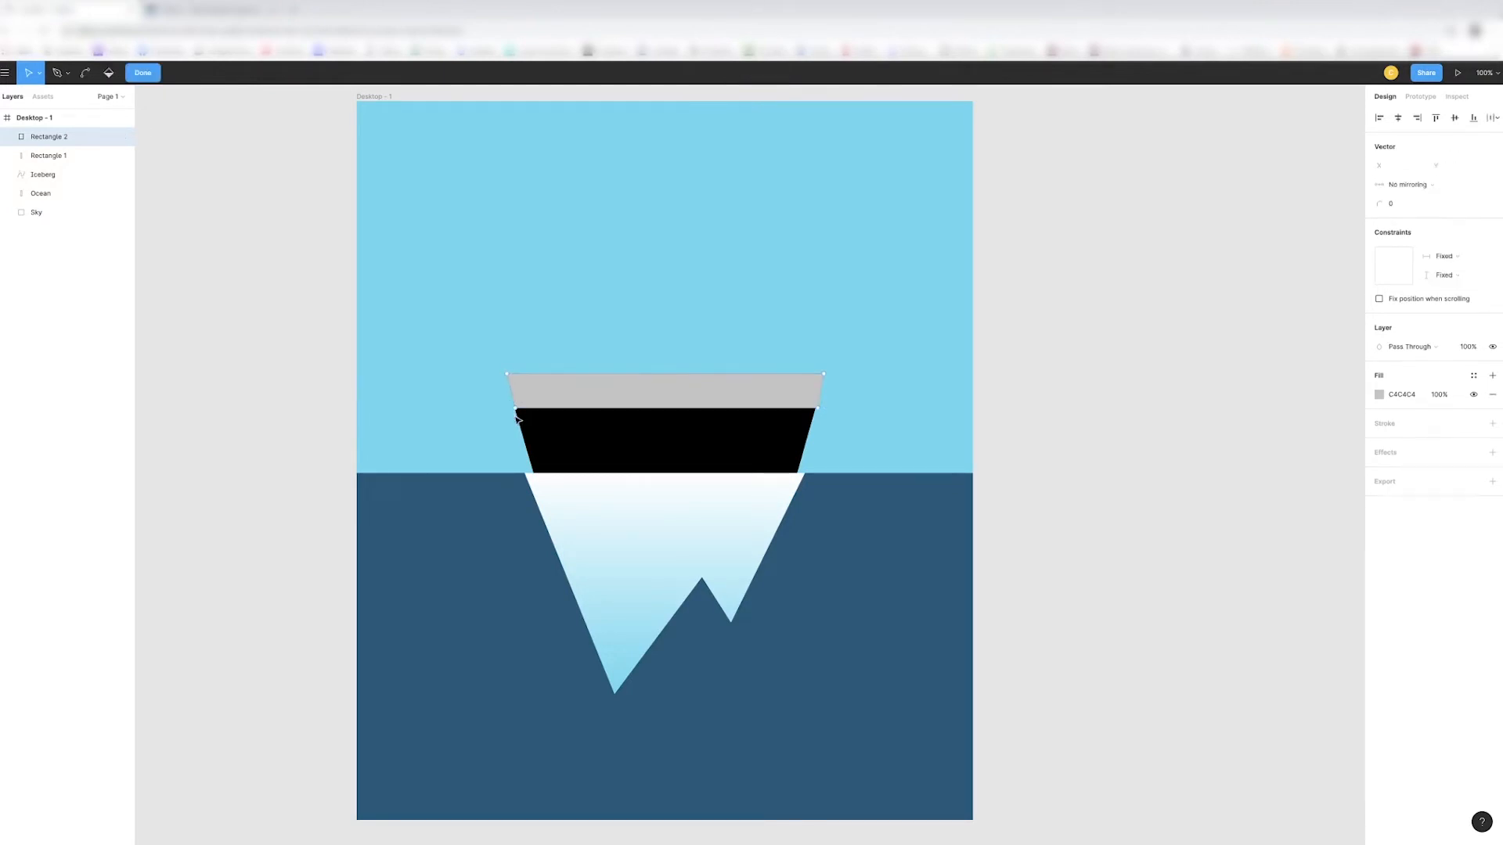
key(Escape)
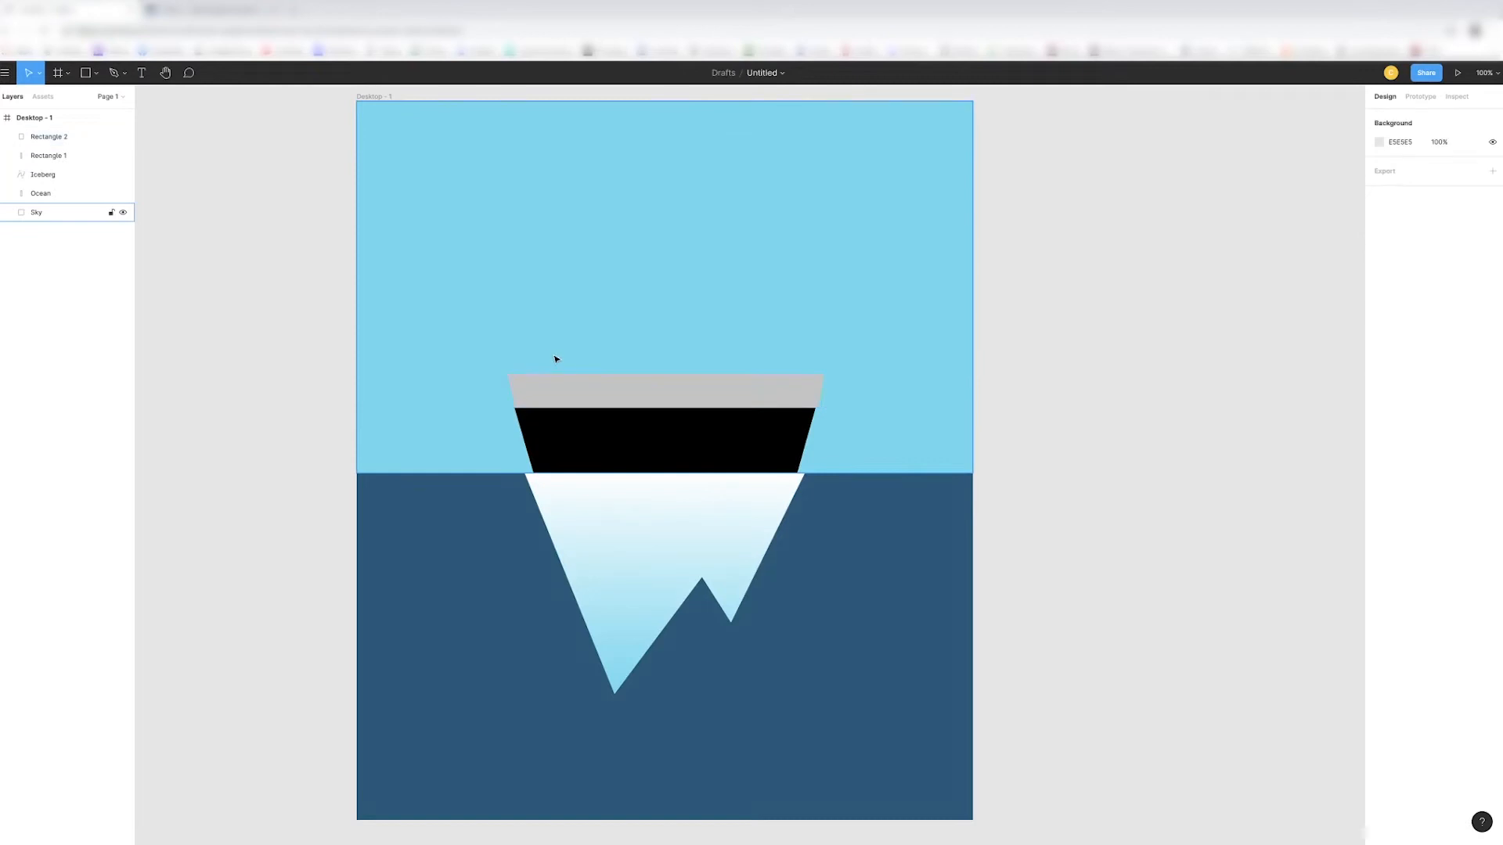
- Nudge the grey band to X 253 and narrow it to about 533 px to match the hull's slanted sides
key(plus)
click(669, 331)
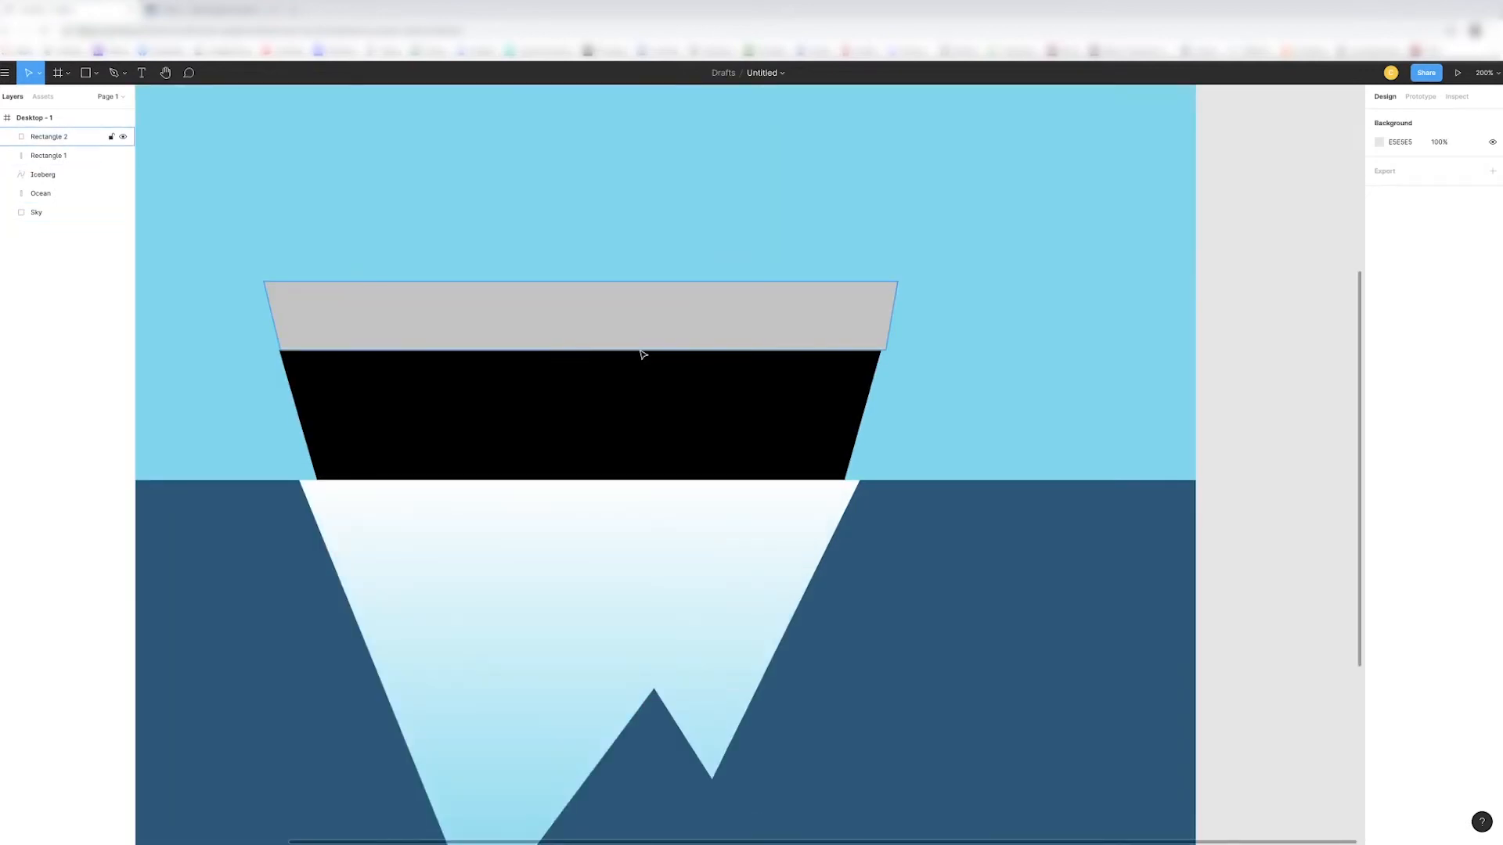
drag(690, 338, 688, 338)
drag(892, 327, 890, 327)
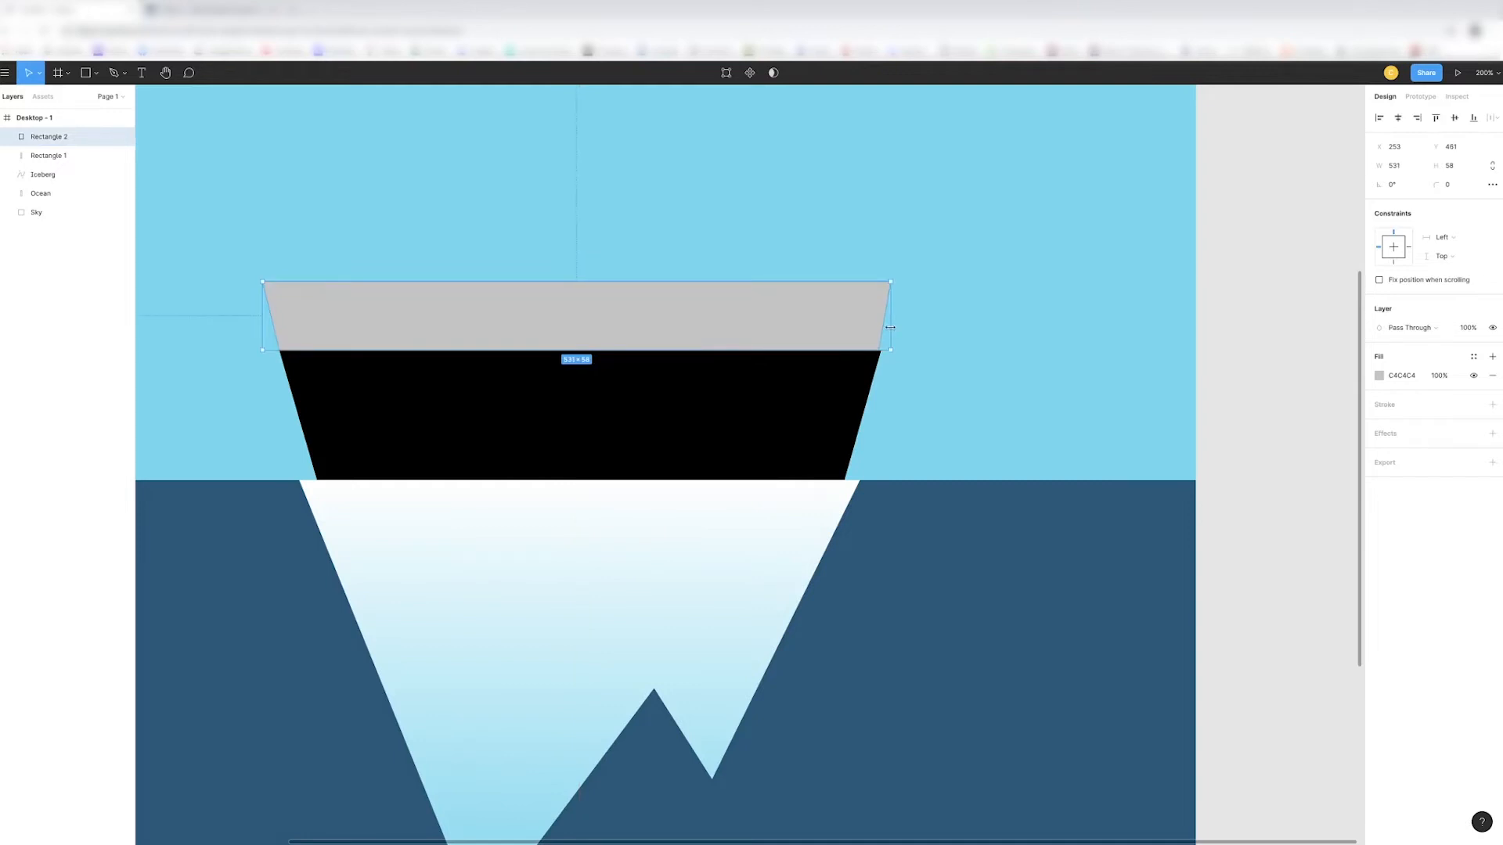
key(Escape)
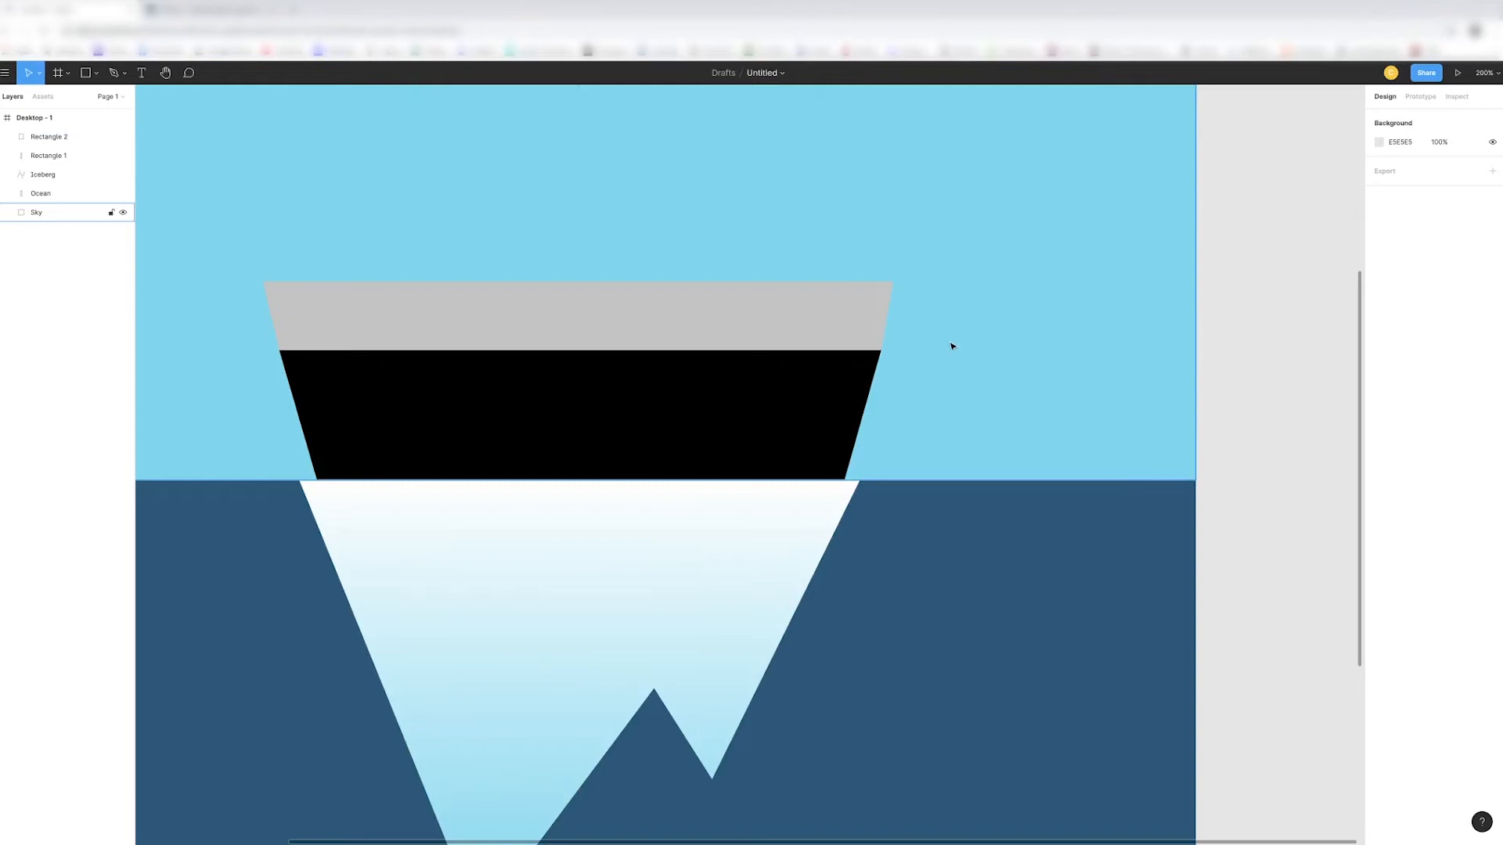
- Lighten the grey band's solid fill to D8D8D8
key(shift+0)
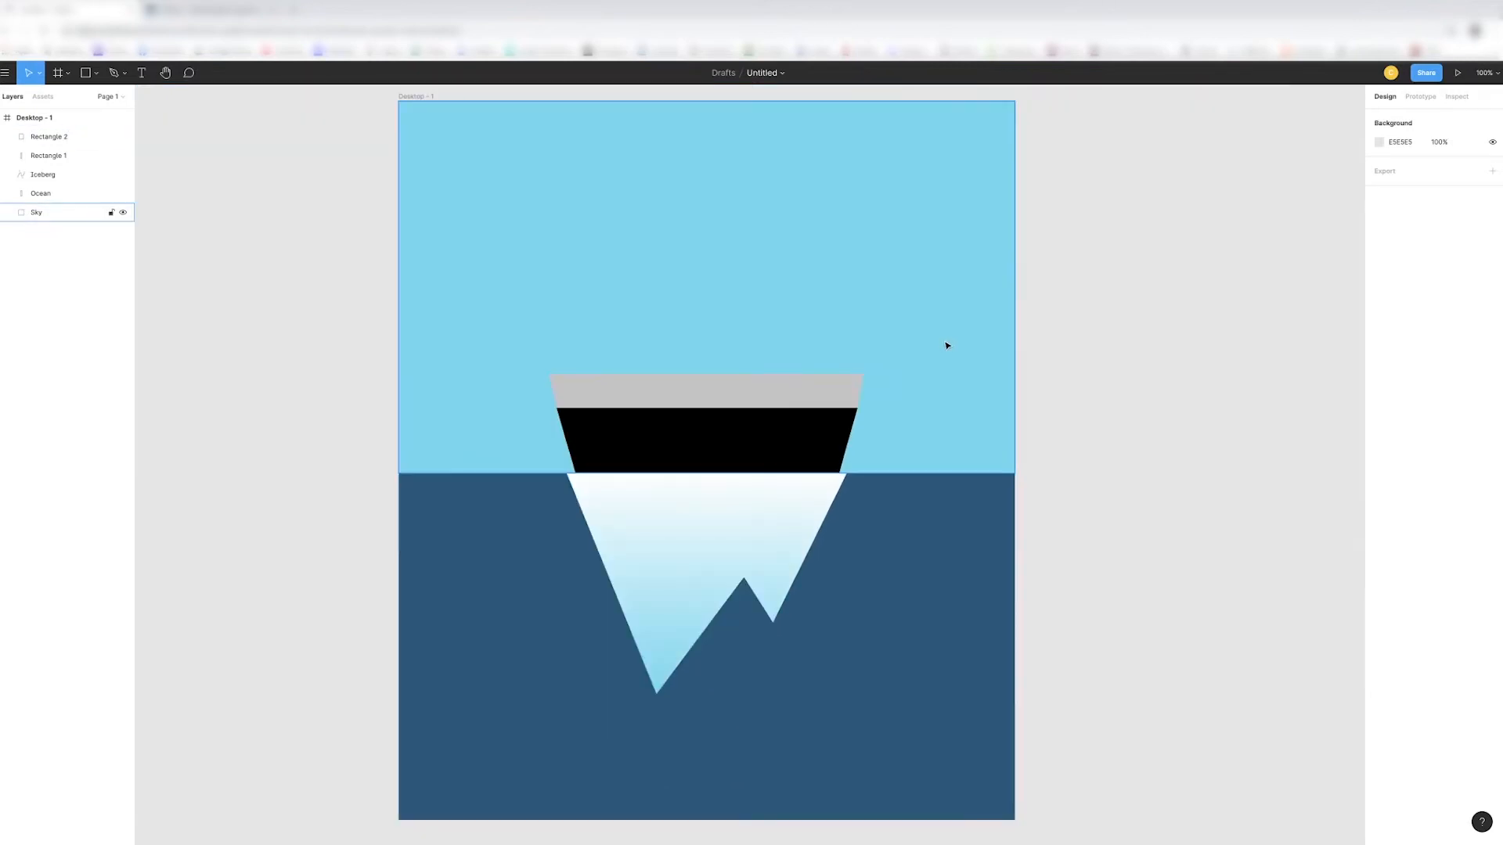
scroll(947, 346, left, 2)
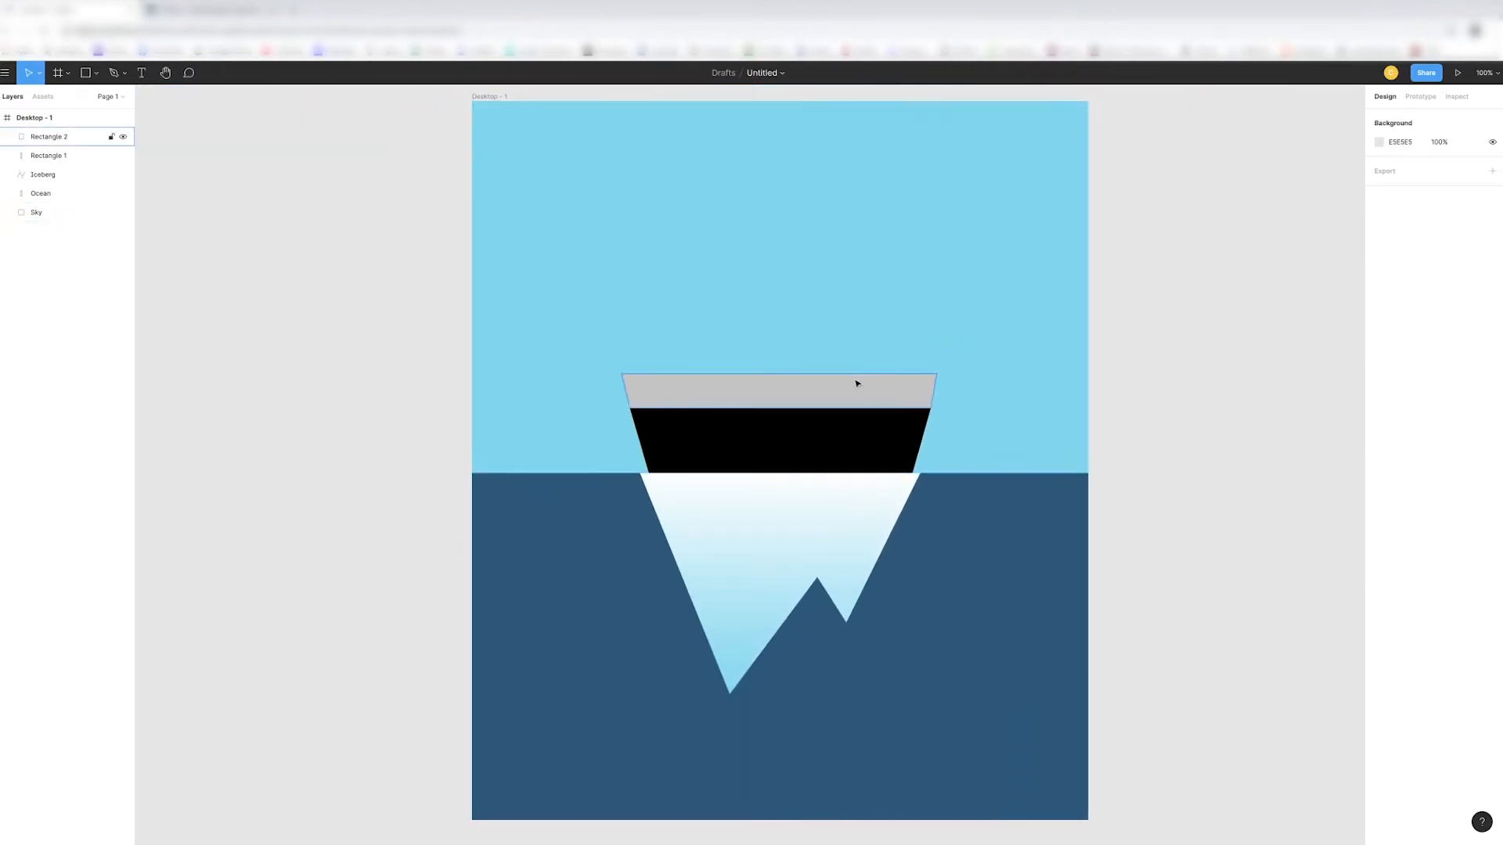
click(900, 393)
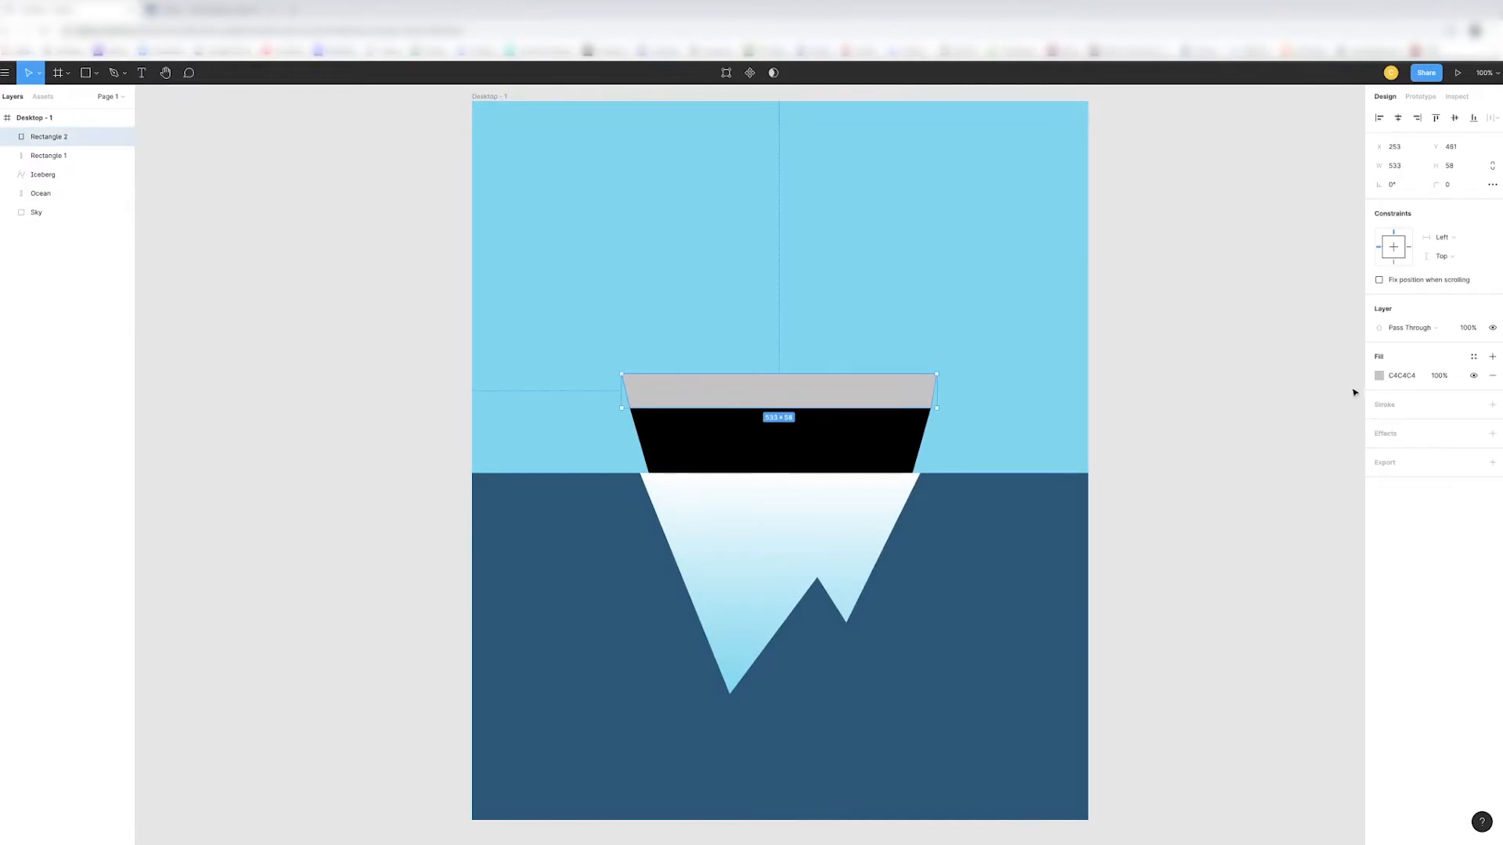
click(1379, 376)
click(1223, 421)
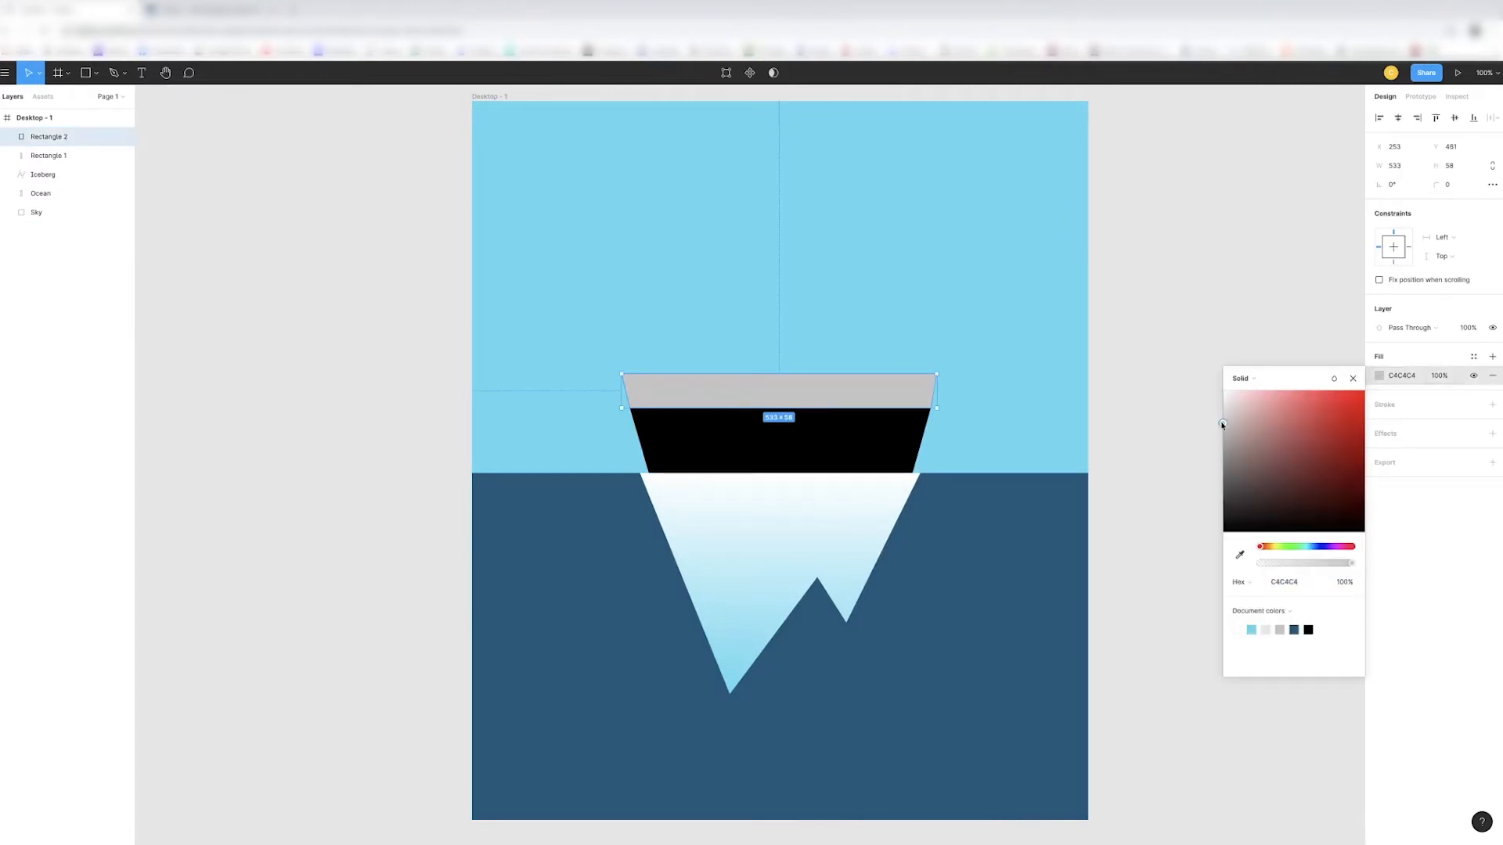
drag(1223, 420, 1221, 415)
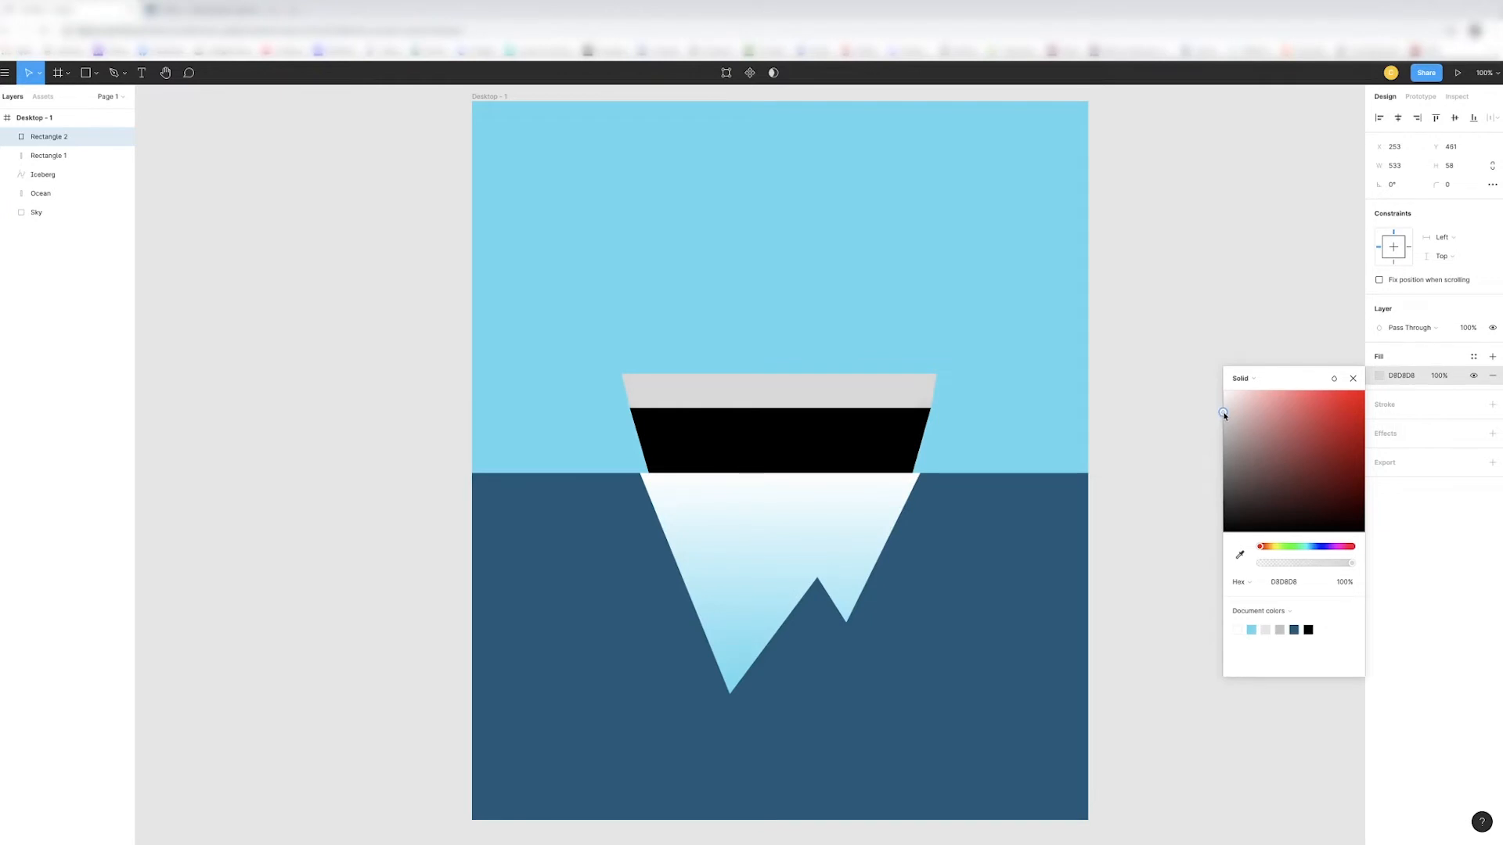
- Rename the grey band's layer to "Top of ship" and the black hull's layer to "Bottom of ship"
double_click(71, 139)
text(Top of ship)
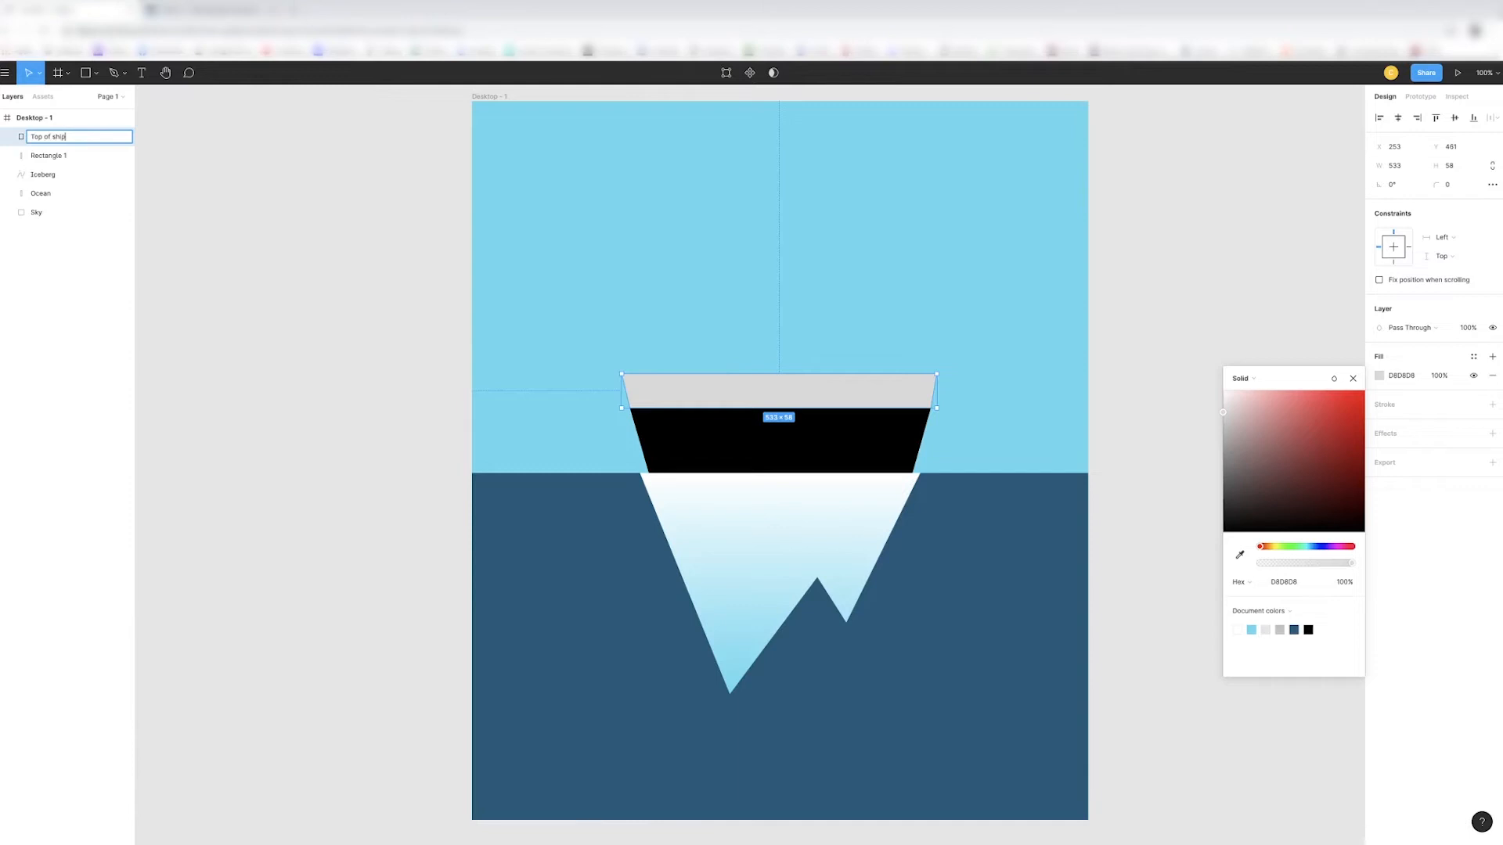
key(Return)
click(41, 157)
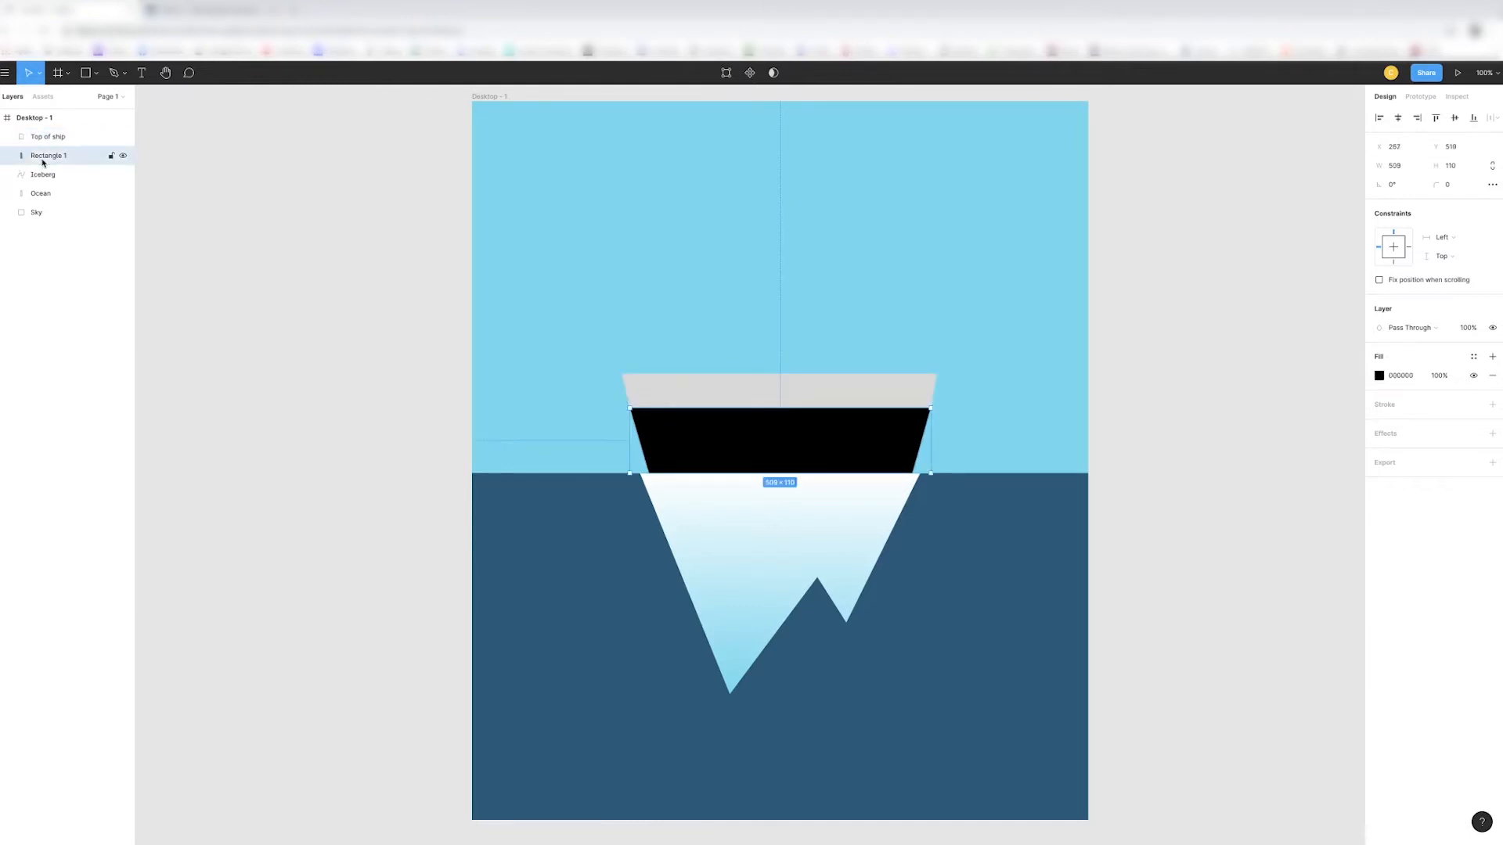
double_click(43, 156)
text(Bottom)
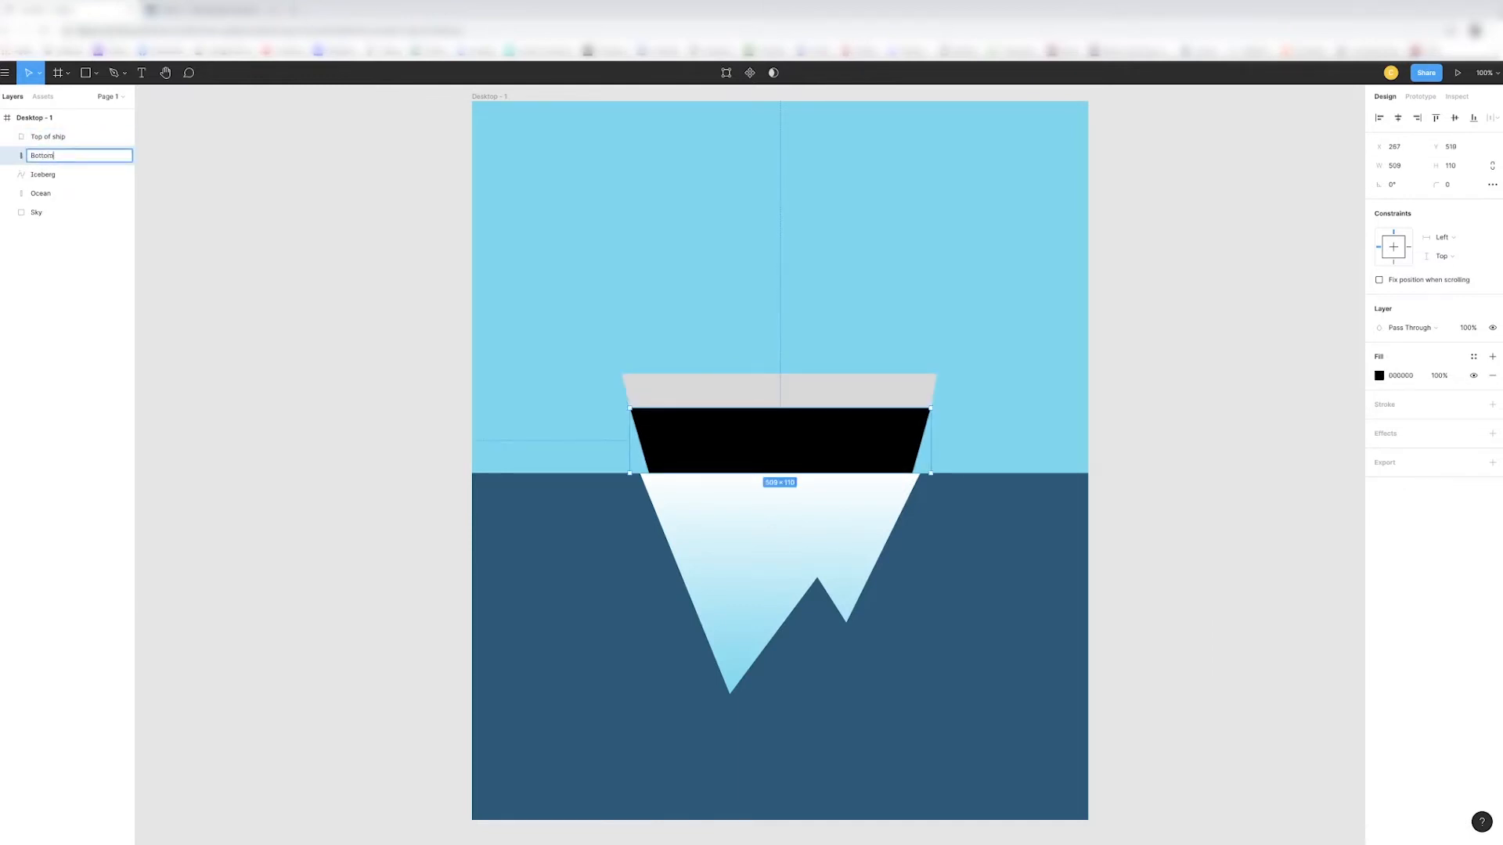
text( og)
key(BackSpace)
text(f ship)
key(Return)
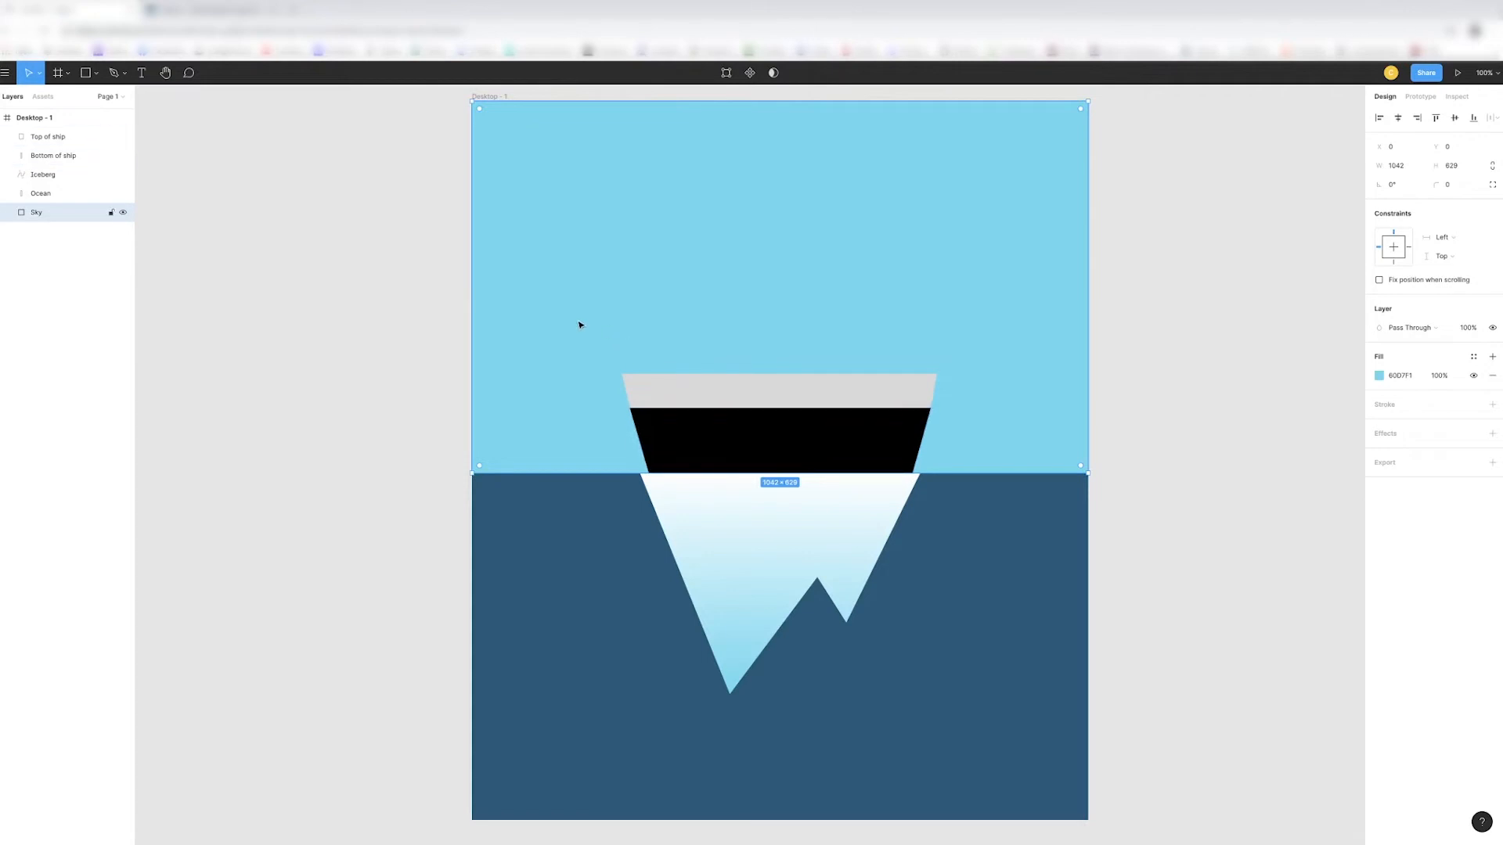
- Draw a circle about 38 × 38 px near the left end of the grey band and position it at X 289, Y 472
click(96, 72)
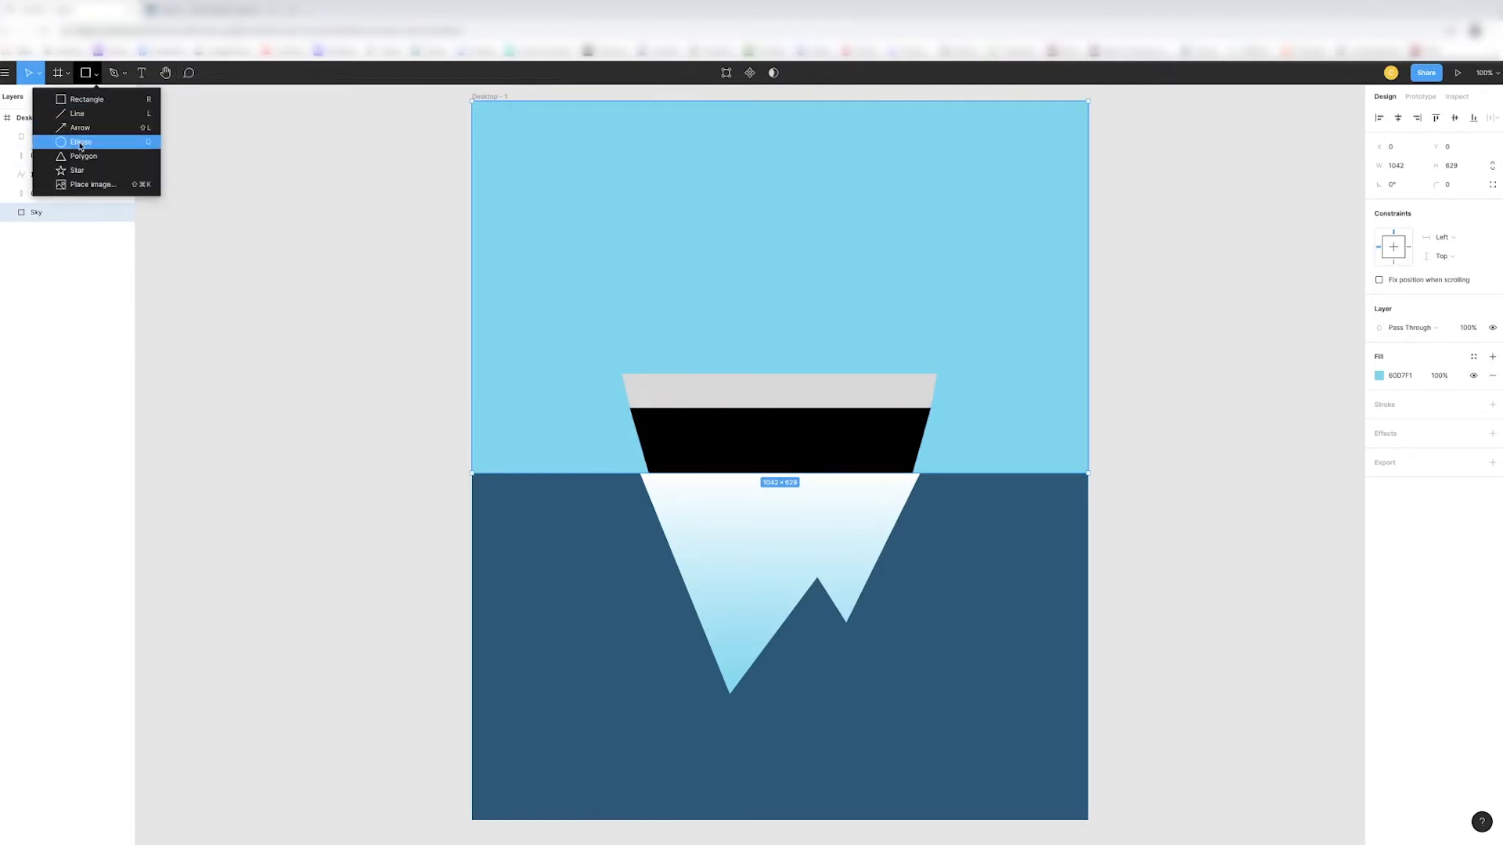
click(81, 143)
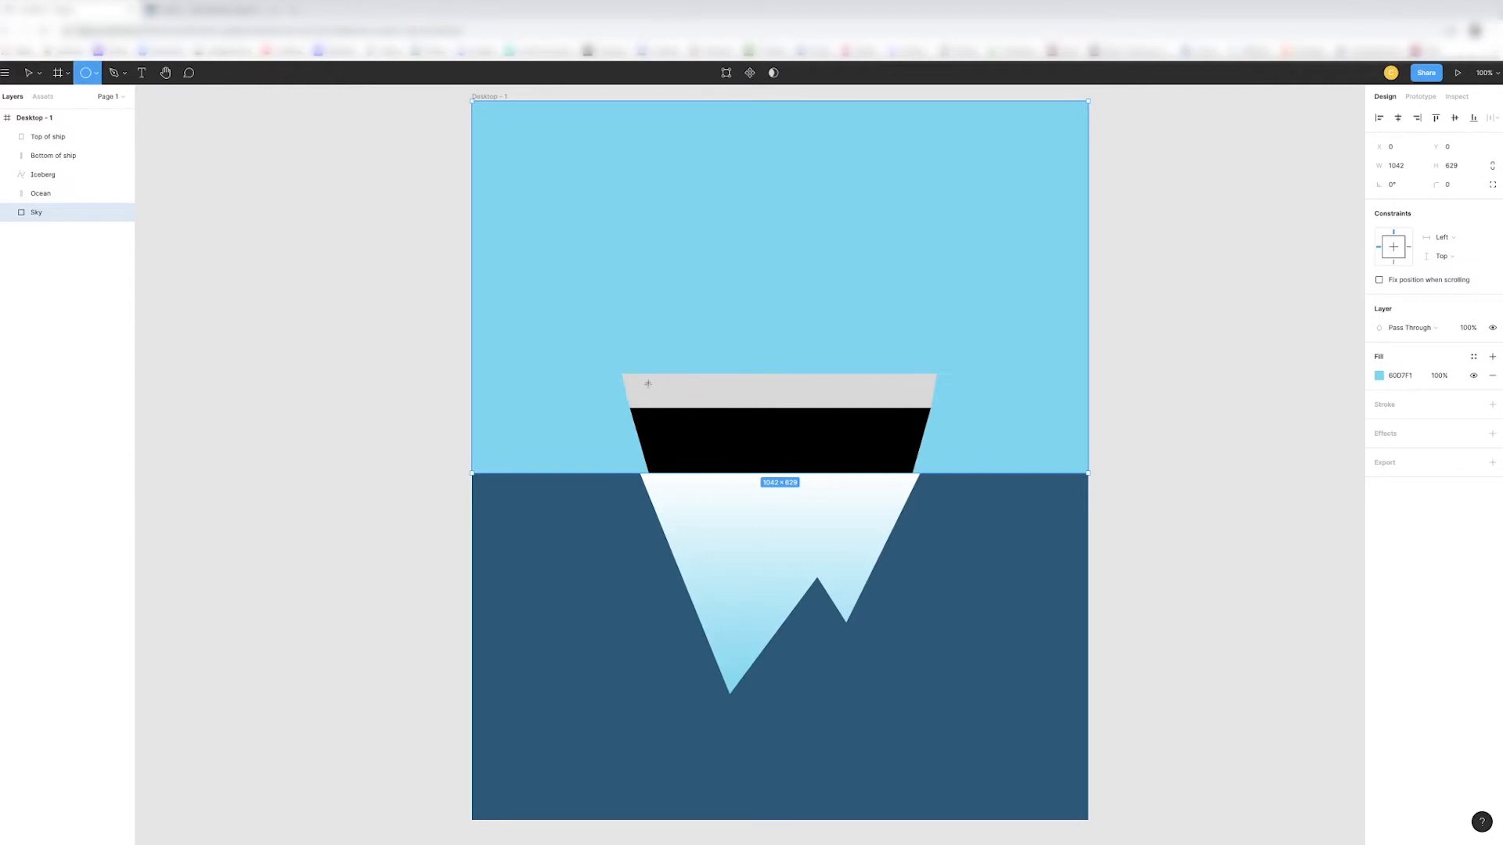
drag(649, 384, 671, 407)
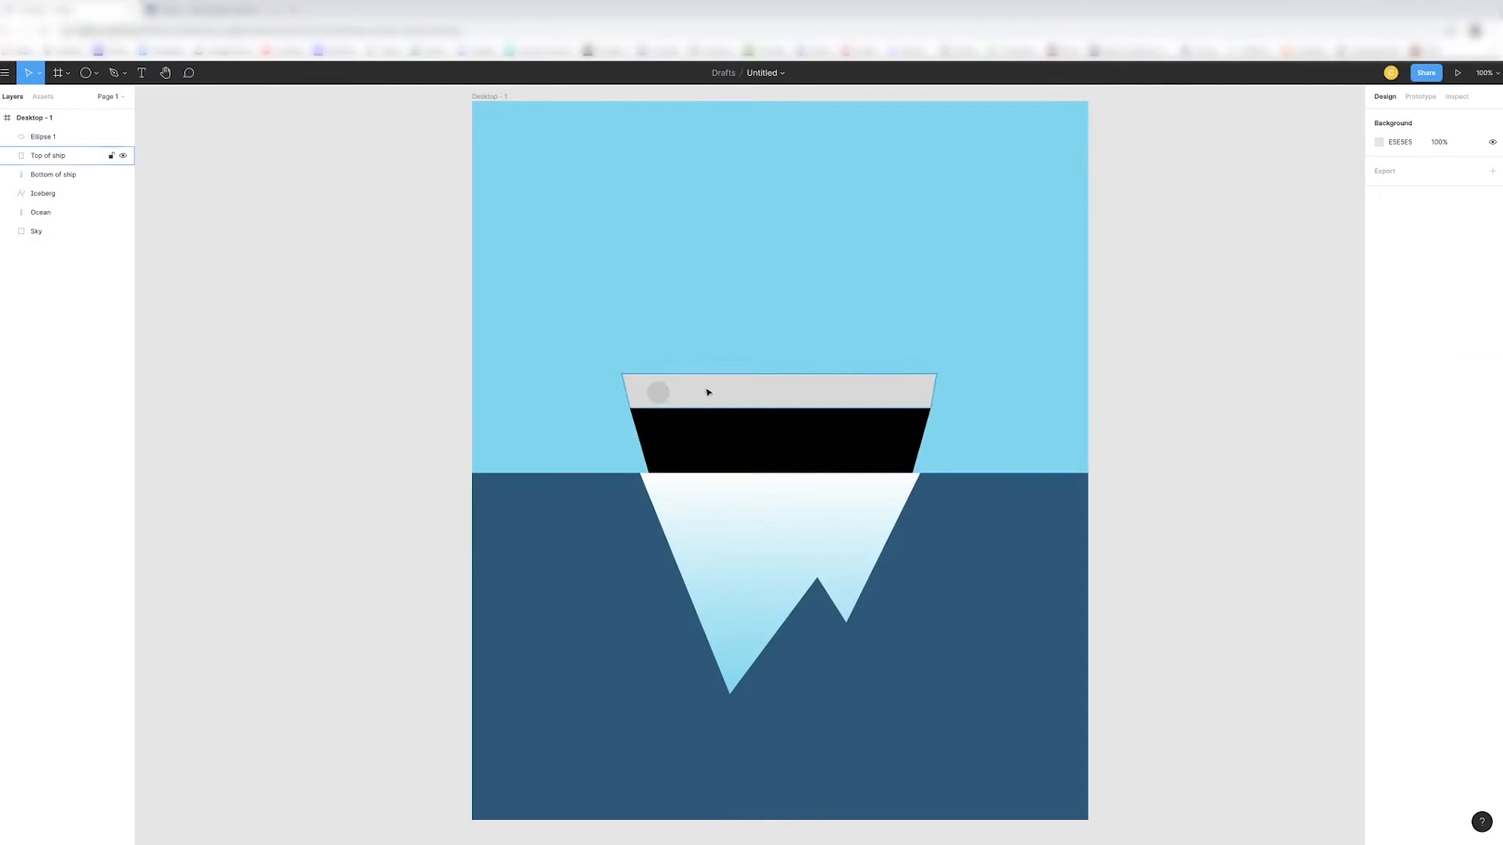
key(Up)
key(Up)
key(Up)
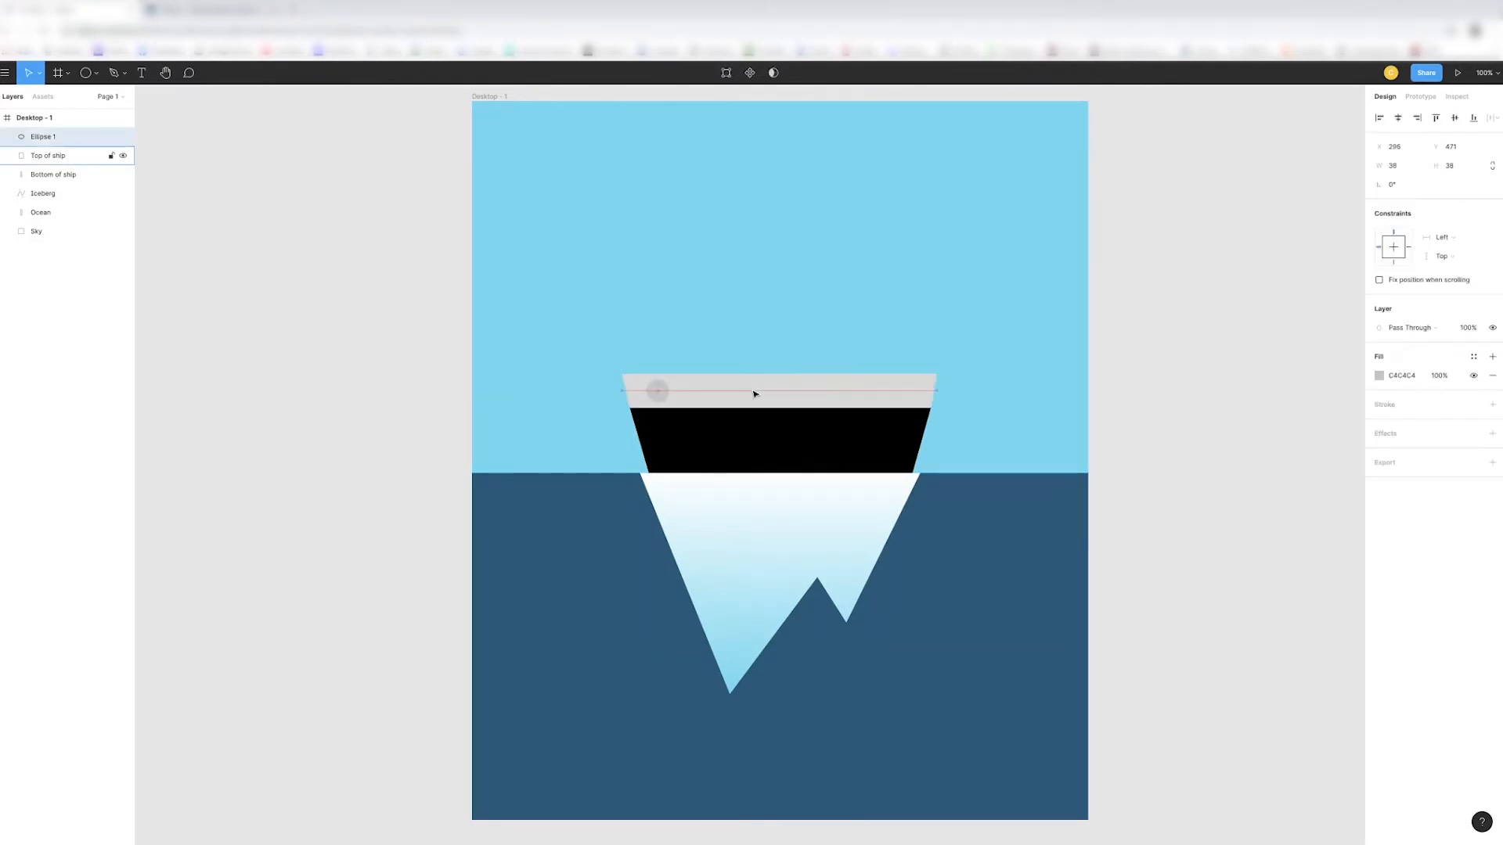
key(Up)
key(Down)
key(Down)
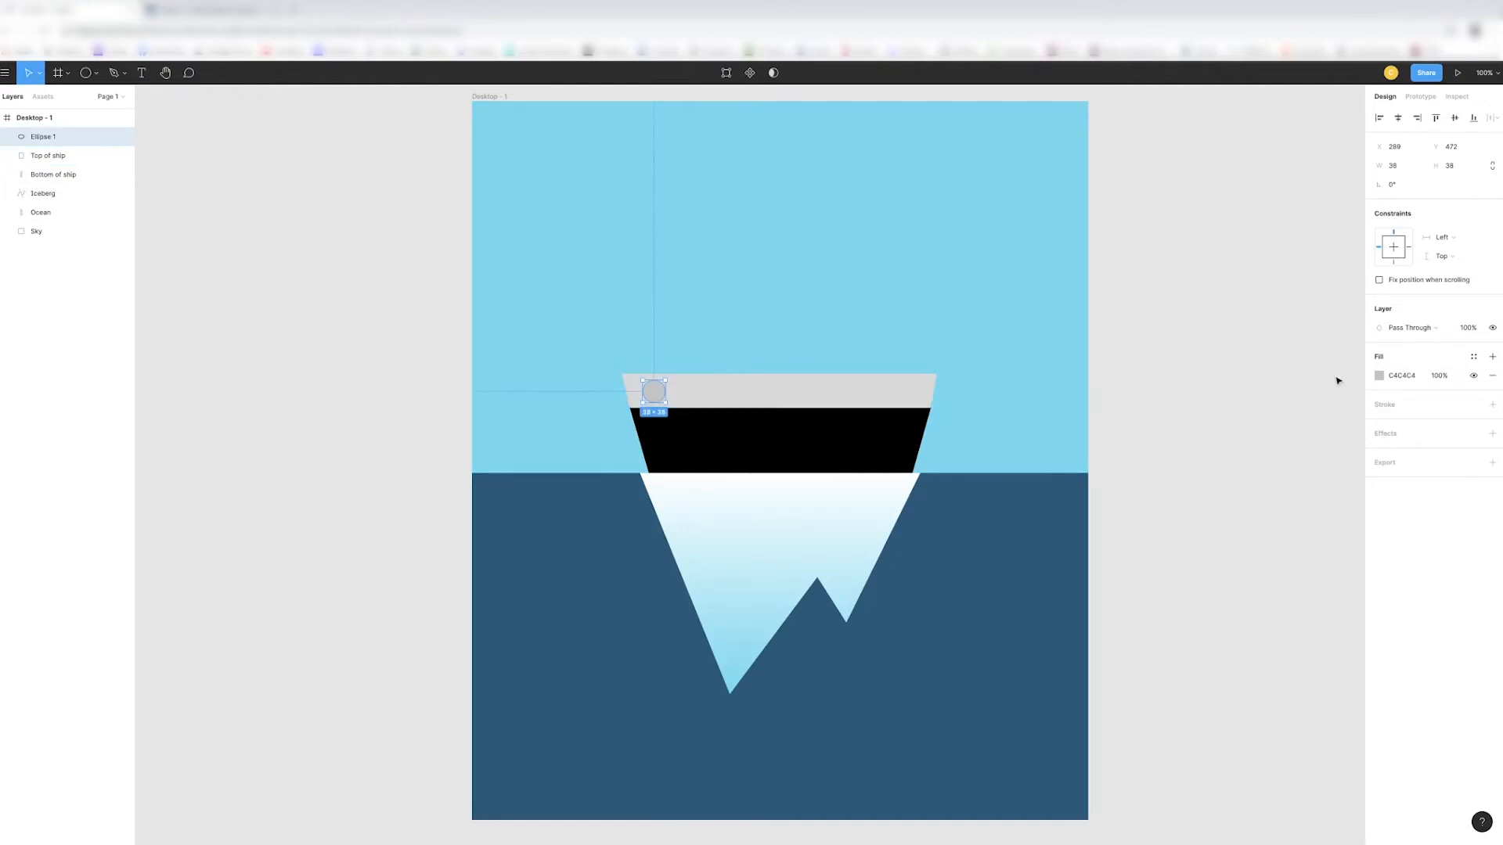
- Give the circle a linear gradient fill running from white to light grey
click(1379, 376)
click(1255, 379)
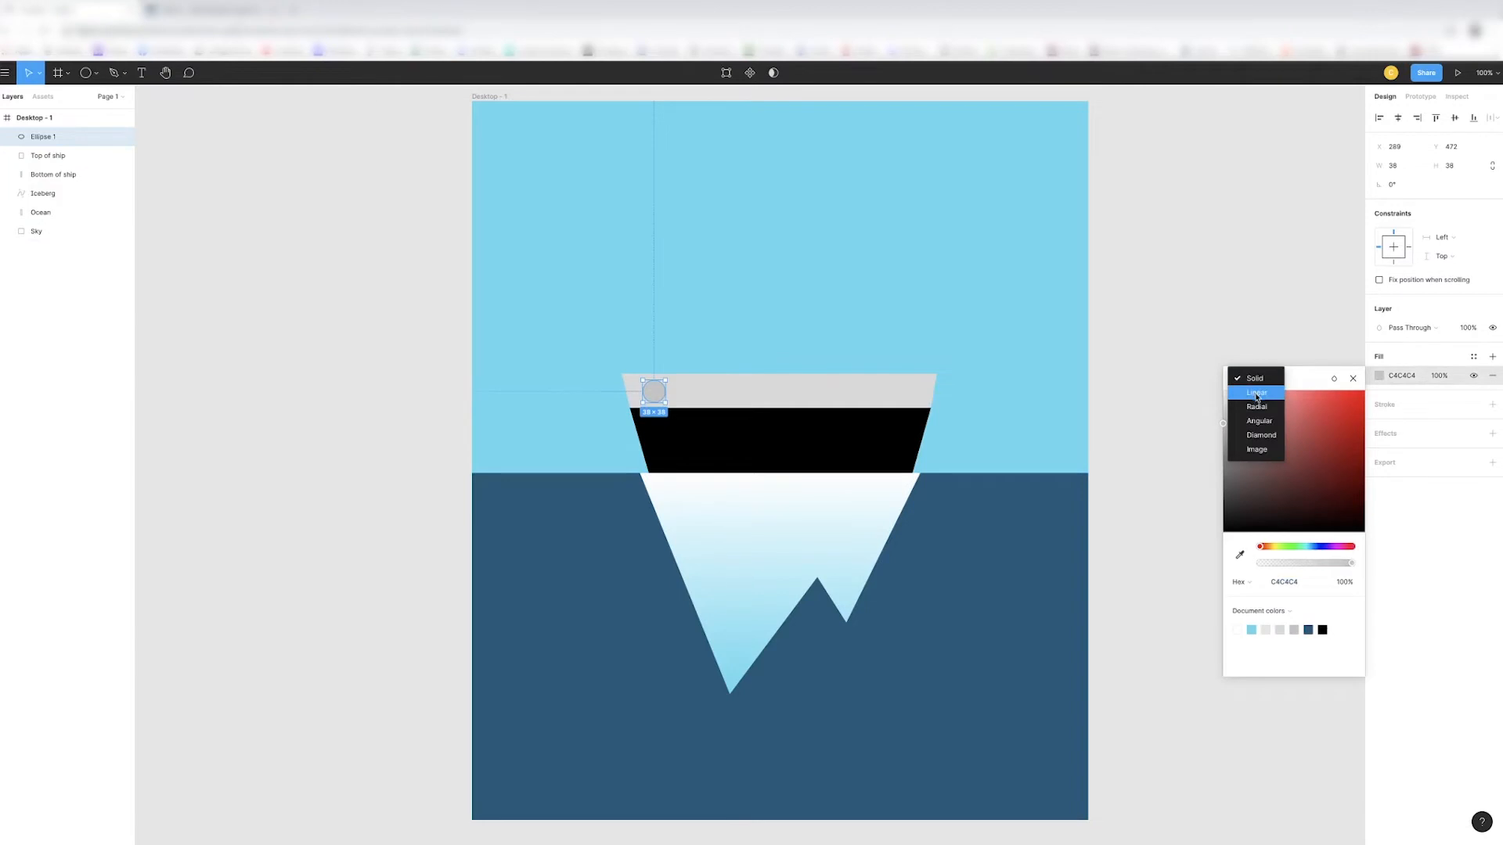
click(1257, 392)
click(1244, 665)
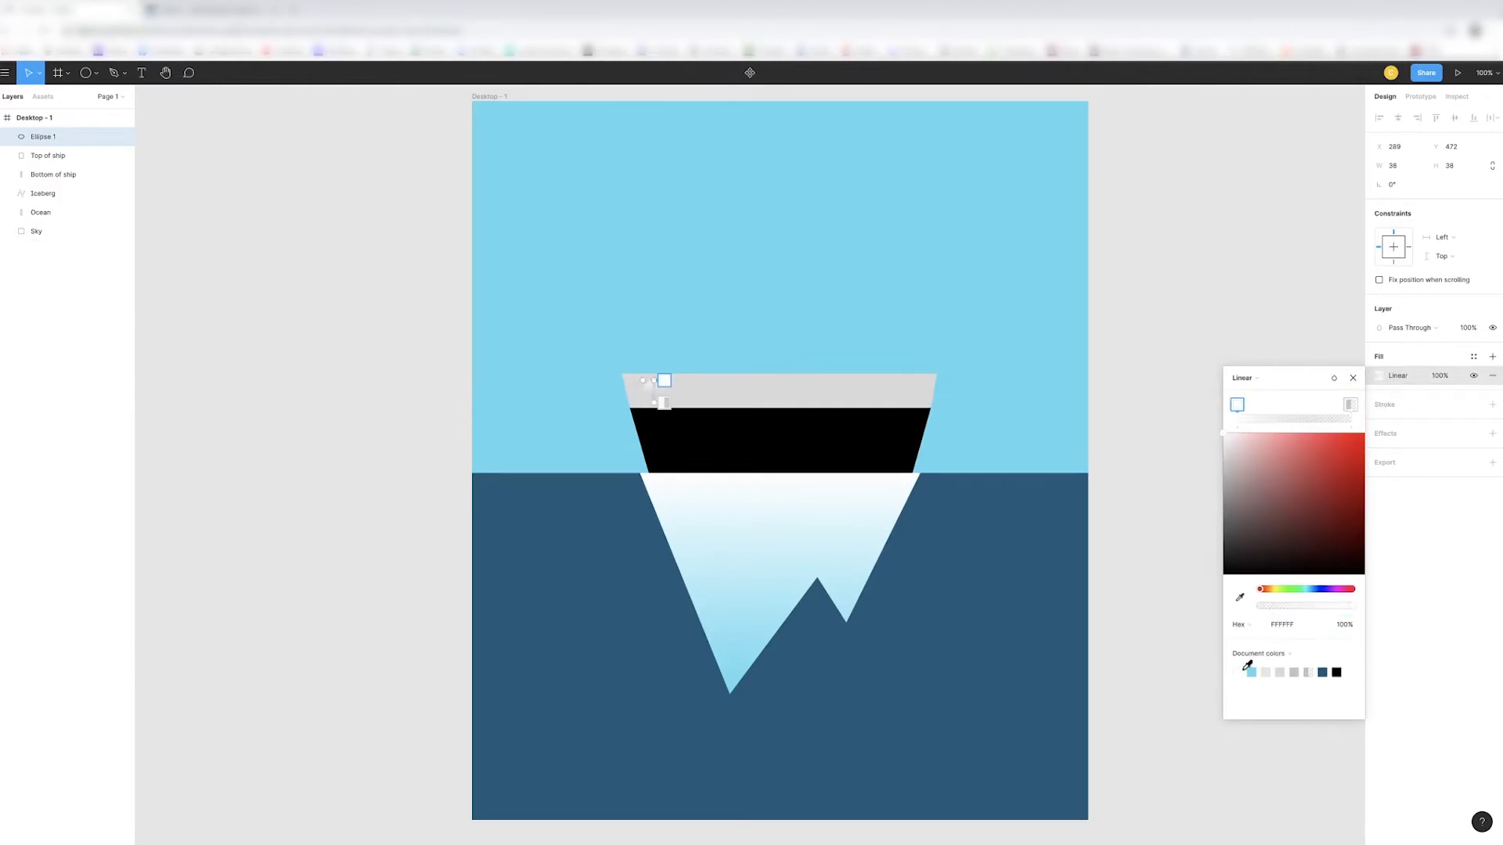
click(1350, 404)
click(1265, 673)
key(Escape)
key(Escape)
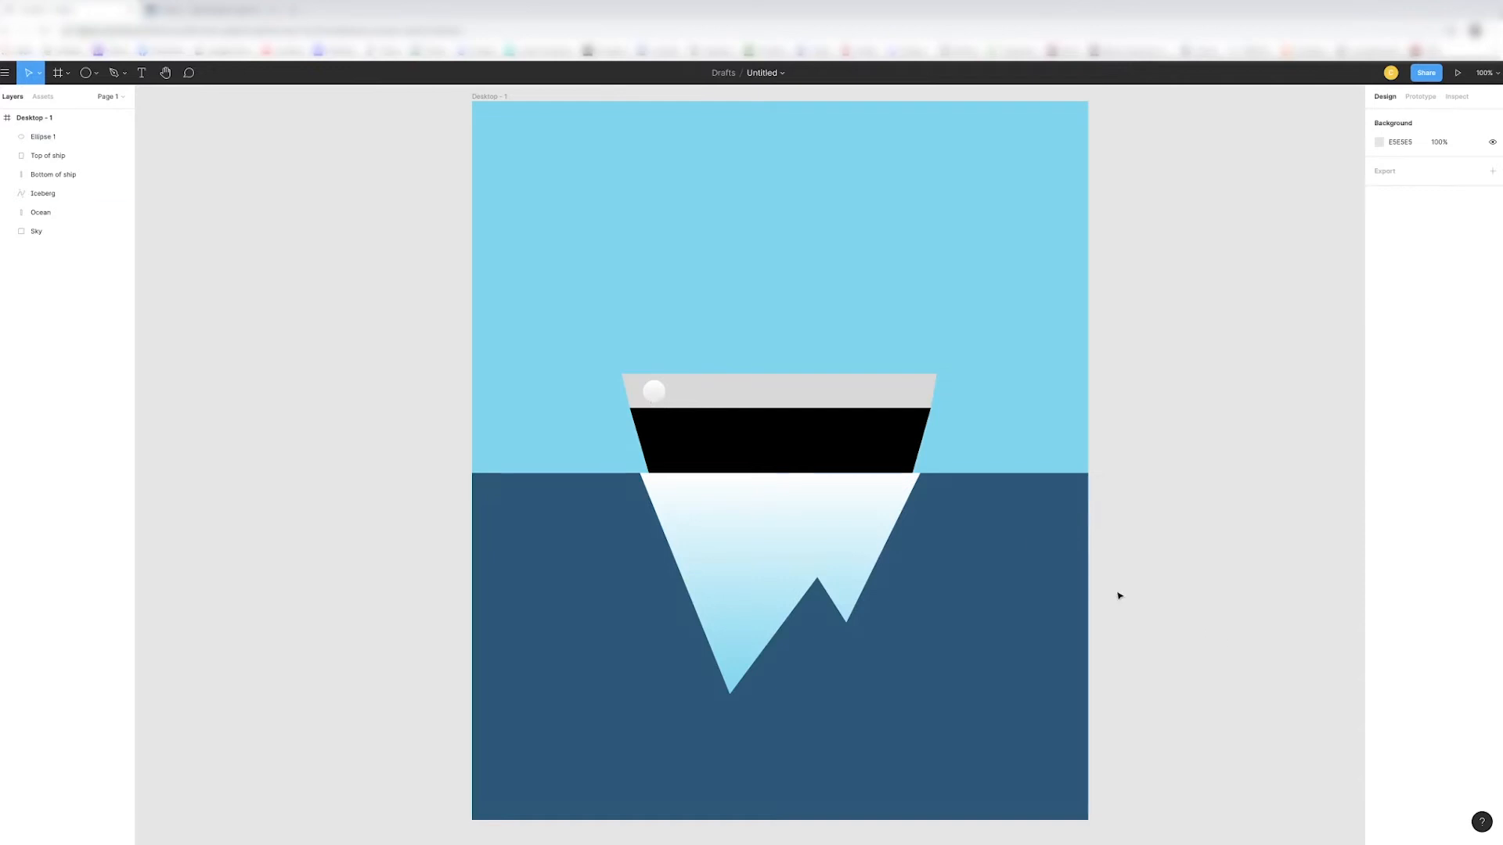
- Add a black inside stroke of 0.1 to the circle and nudge it up to Y 471
click(653, 391)
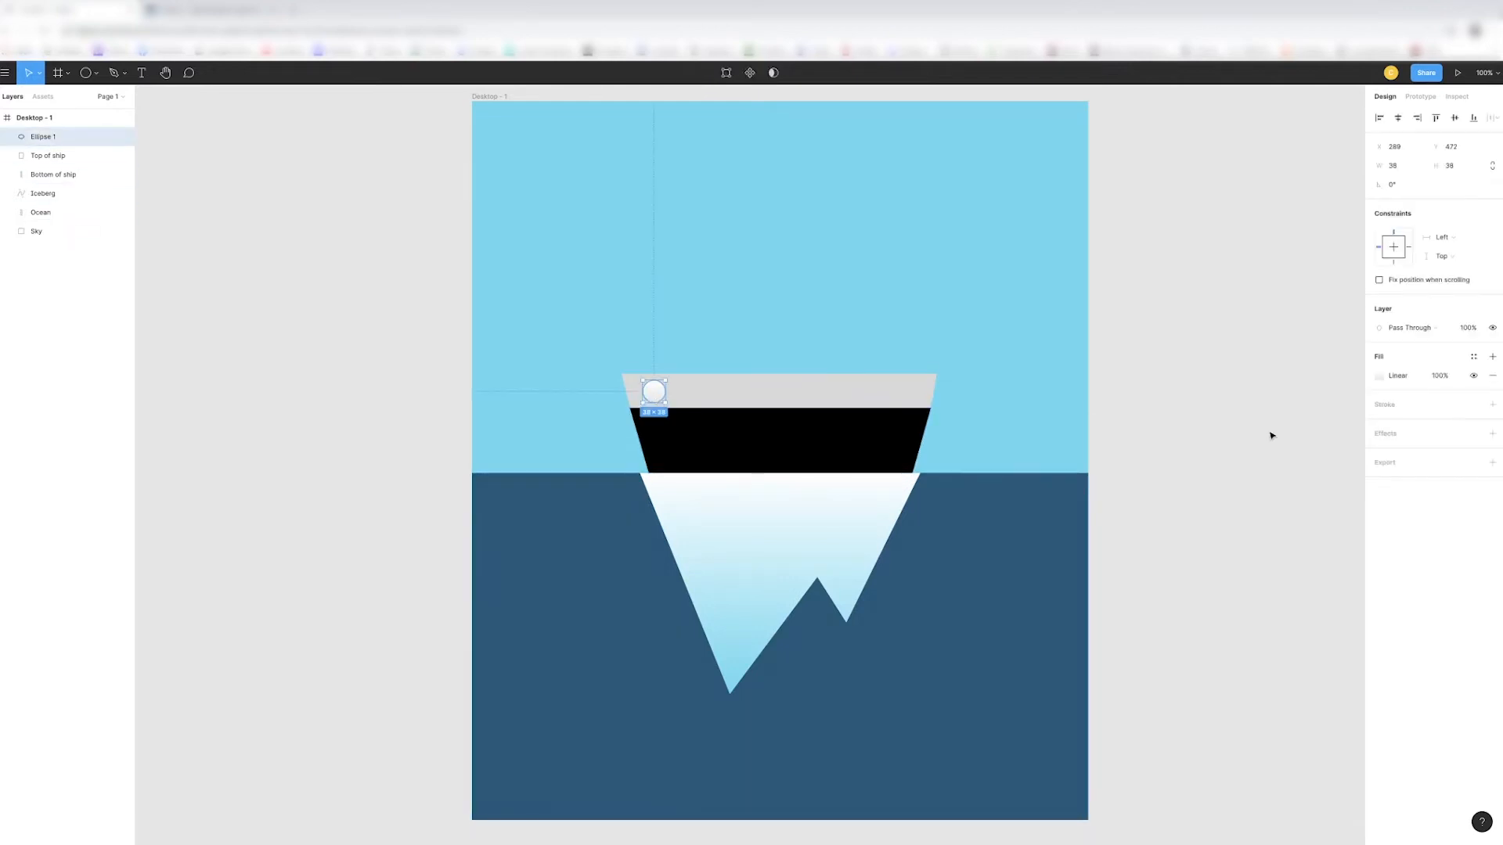
click(1492, 403)
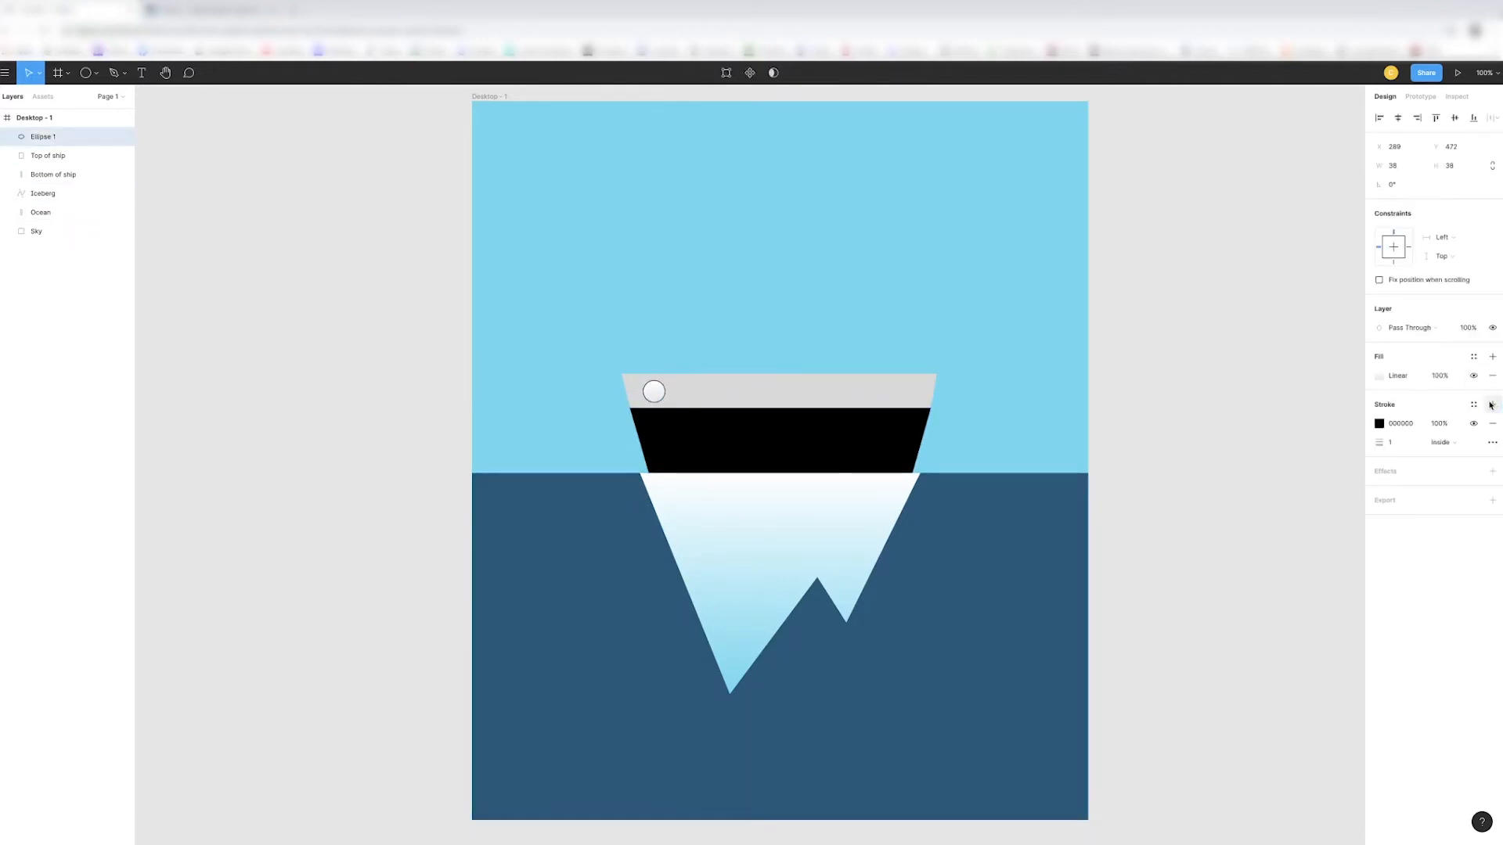
click(1392, 443)
text(0.1)
key(Return)
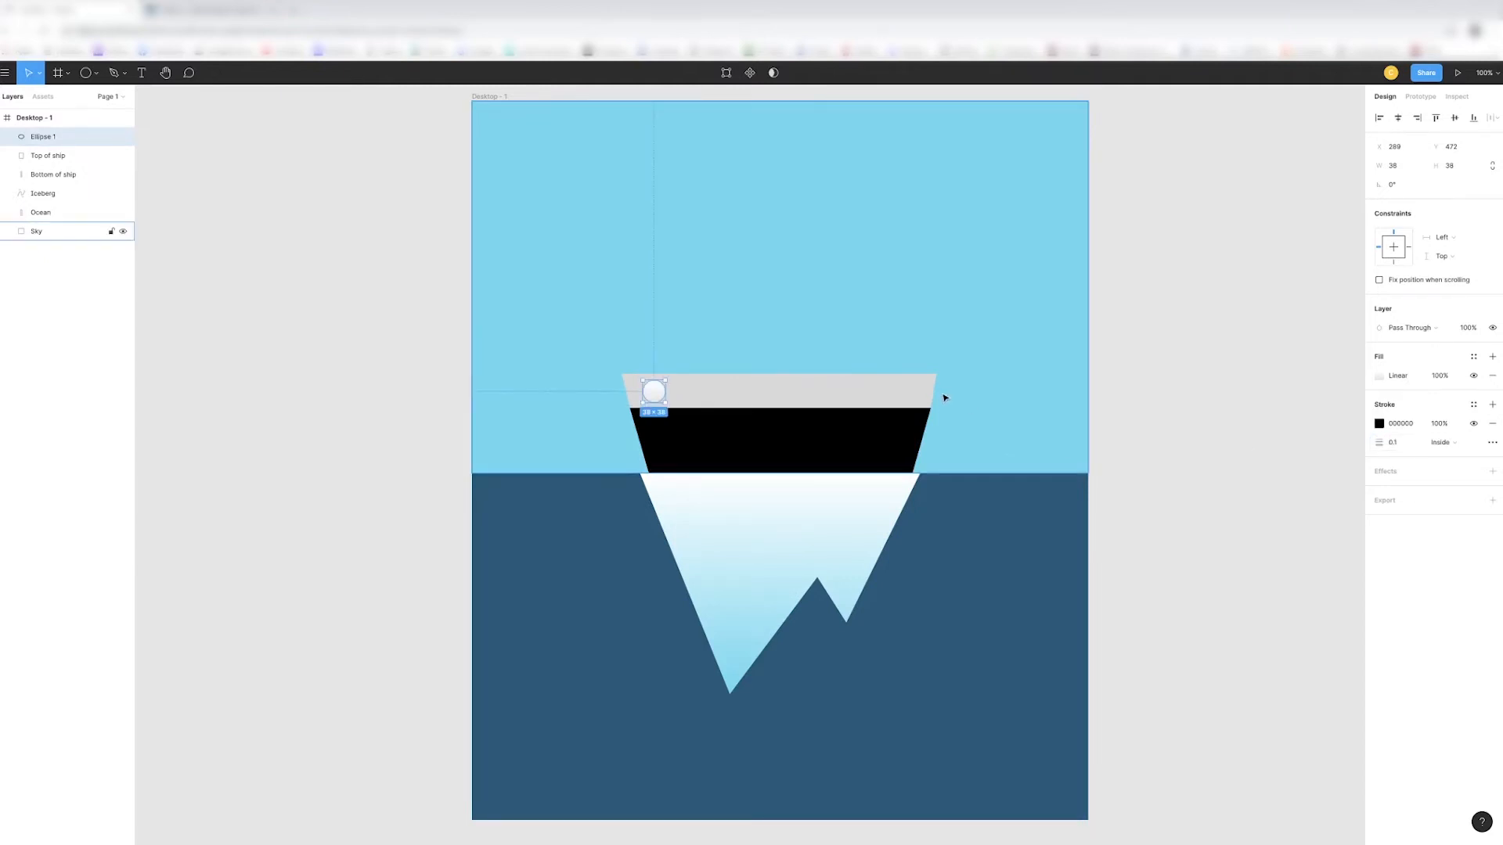
key(Up)
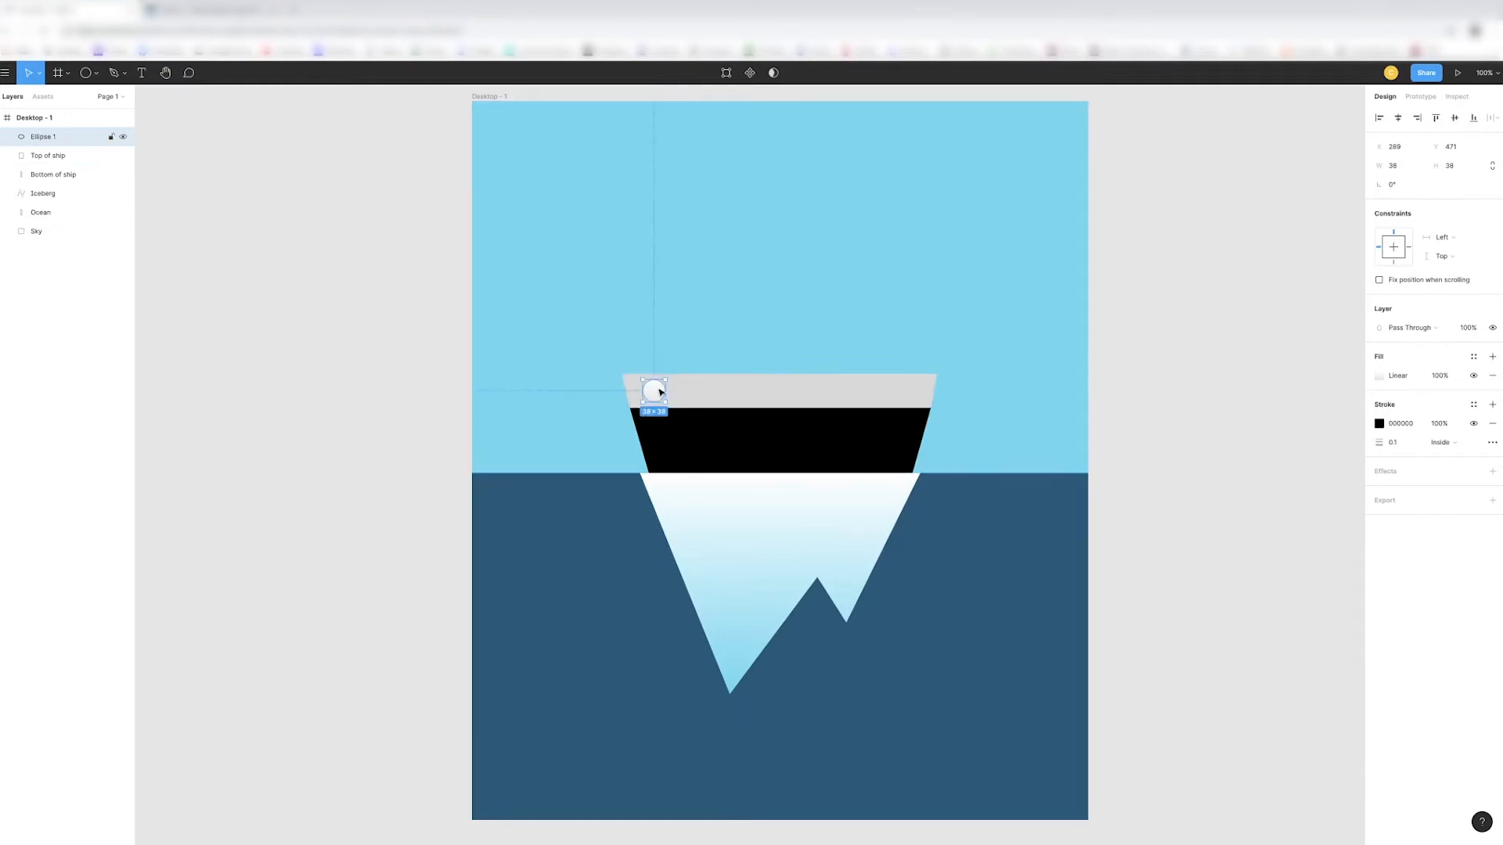
- Rename the circle's layer to "Window"
double_click(43, 137)
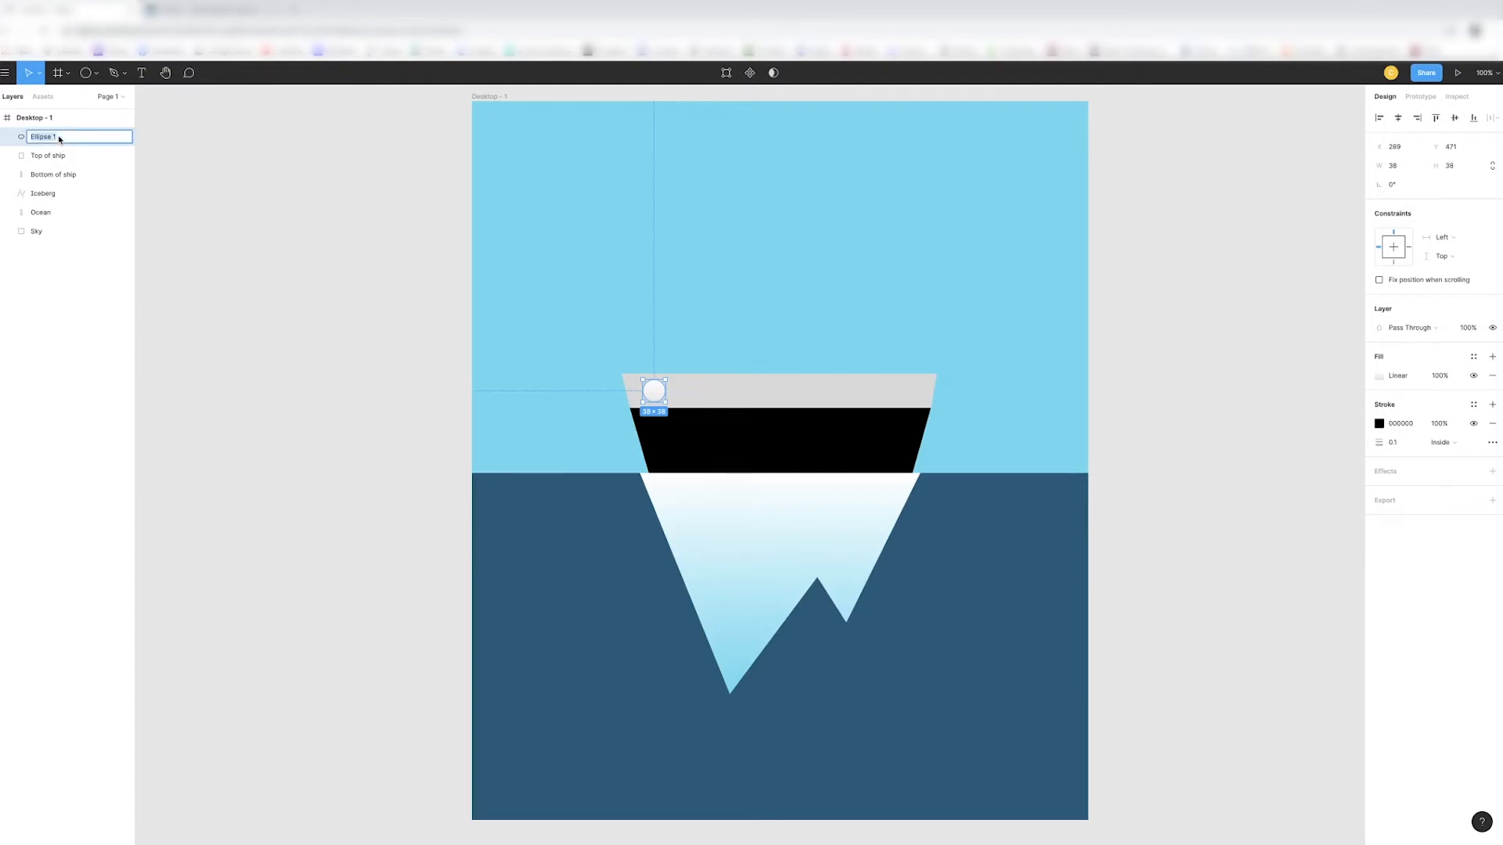
text(Window)
key(Return)
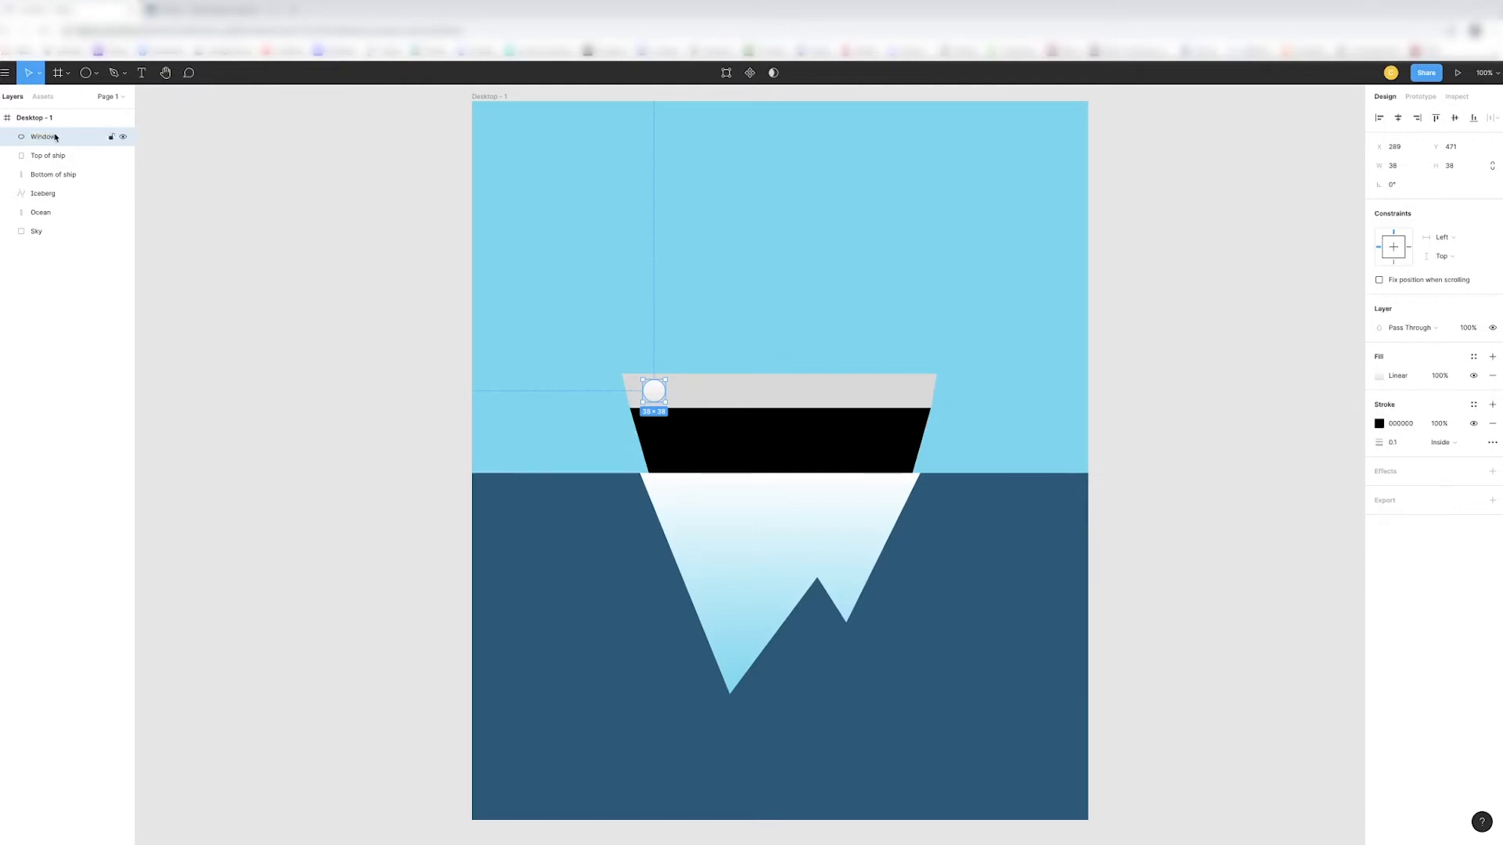
- Paste five copies of the window about 23 px apart along the grey band, and return to the Figma file from the finished page
key(ctrl+v)
key(ctrl+v)
key(ctrl+v)
key(ctrl+v)
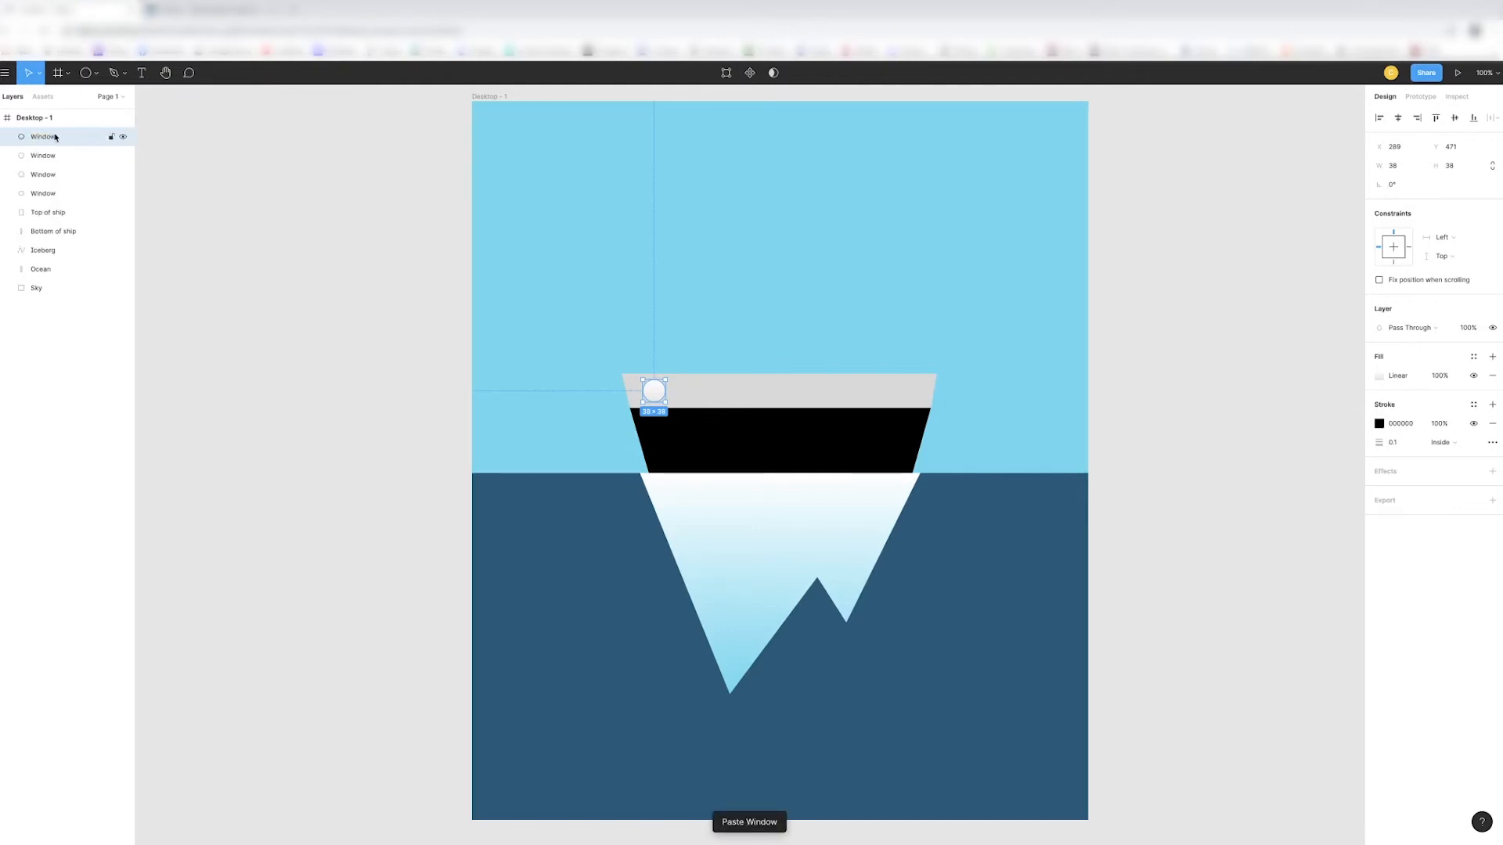
key(ctrl+v)
drag(653, 394, 798, 396)
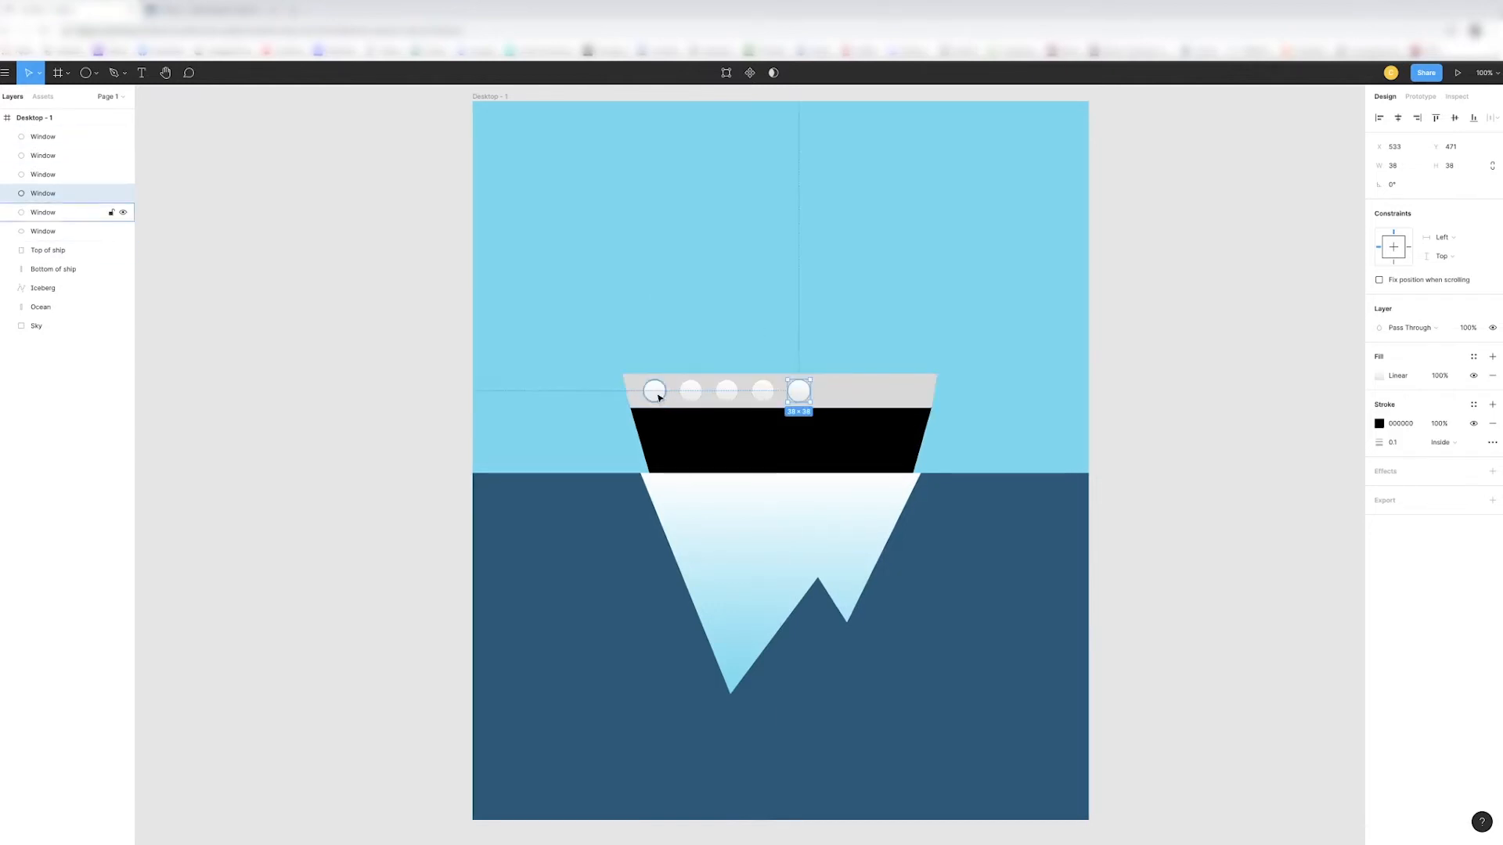
click(697, 397)
drag(697, 397, 838, 399)
key(Escape)
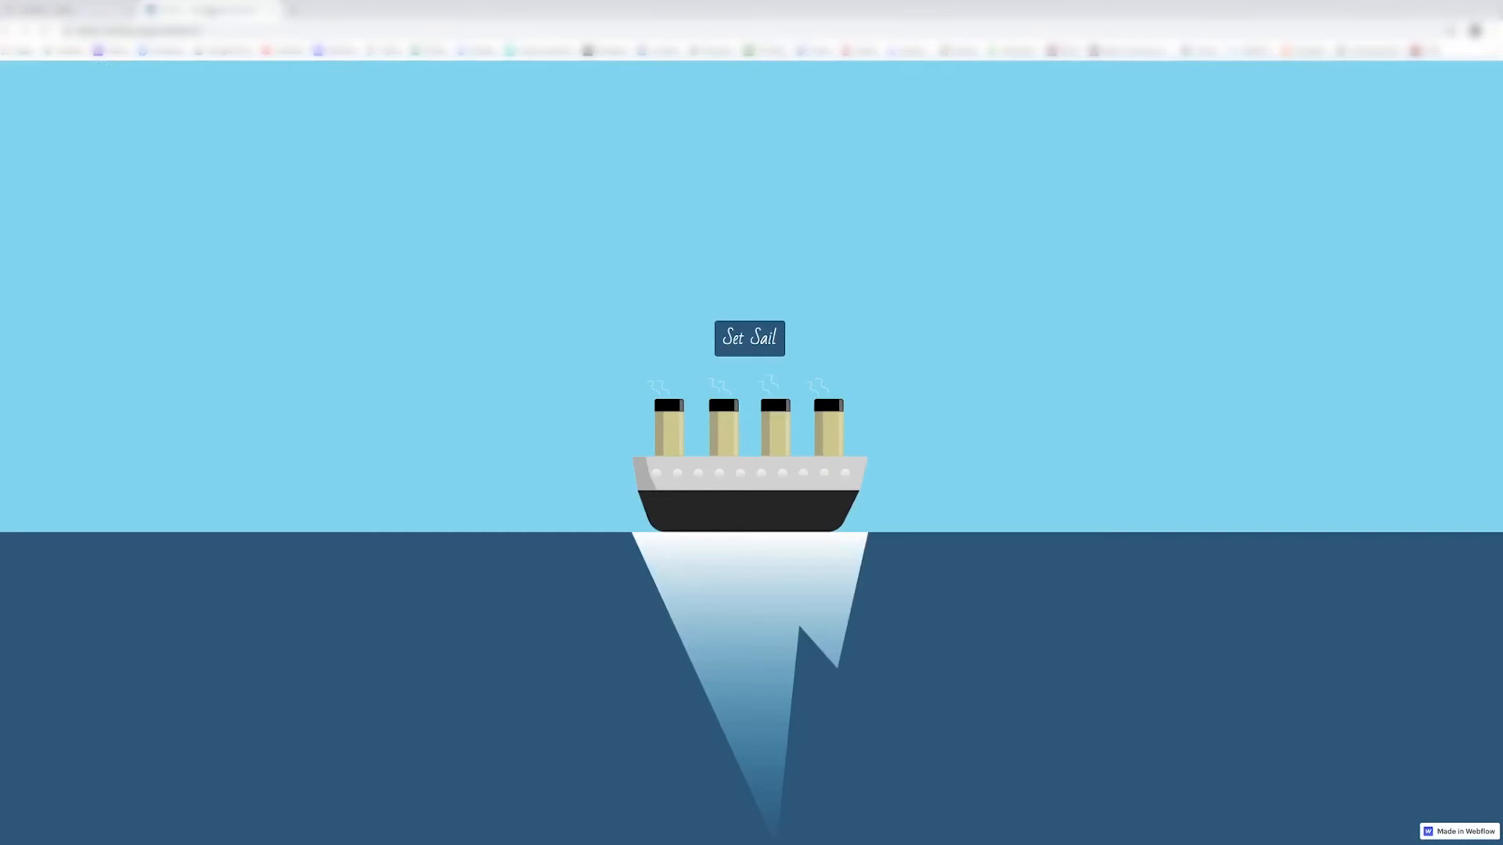
click(99, 11)
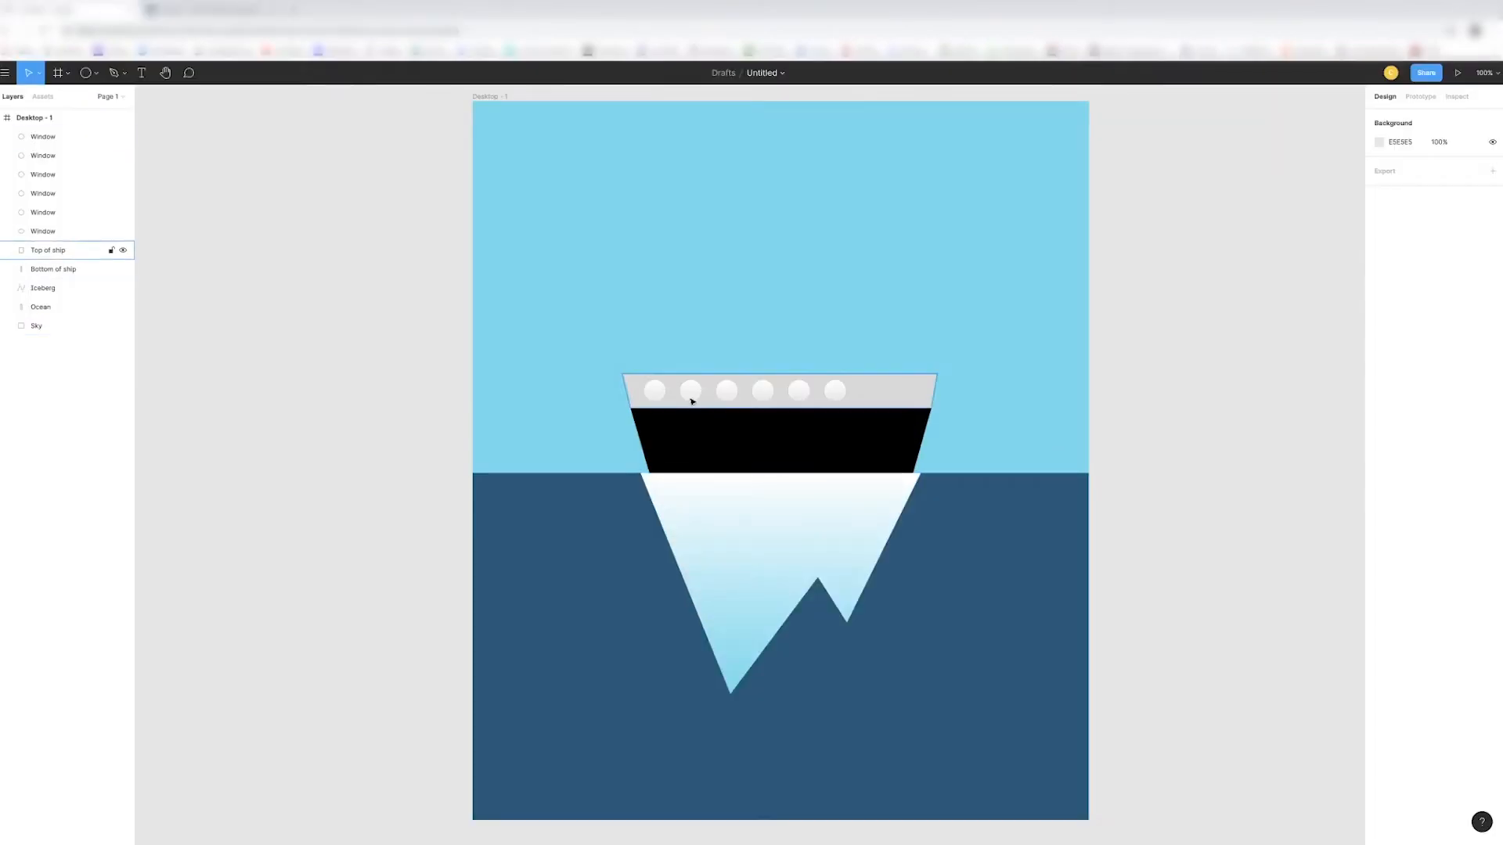
click(649, 396)
drag(665, 400, 702, 399)
key(ctrl+z)
- Paste two more copies of the rightmost window and continue the row at equal spacing, with the last at X 716
click(843, 397)
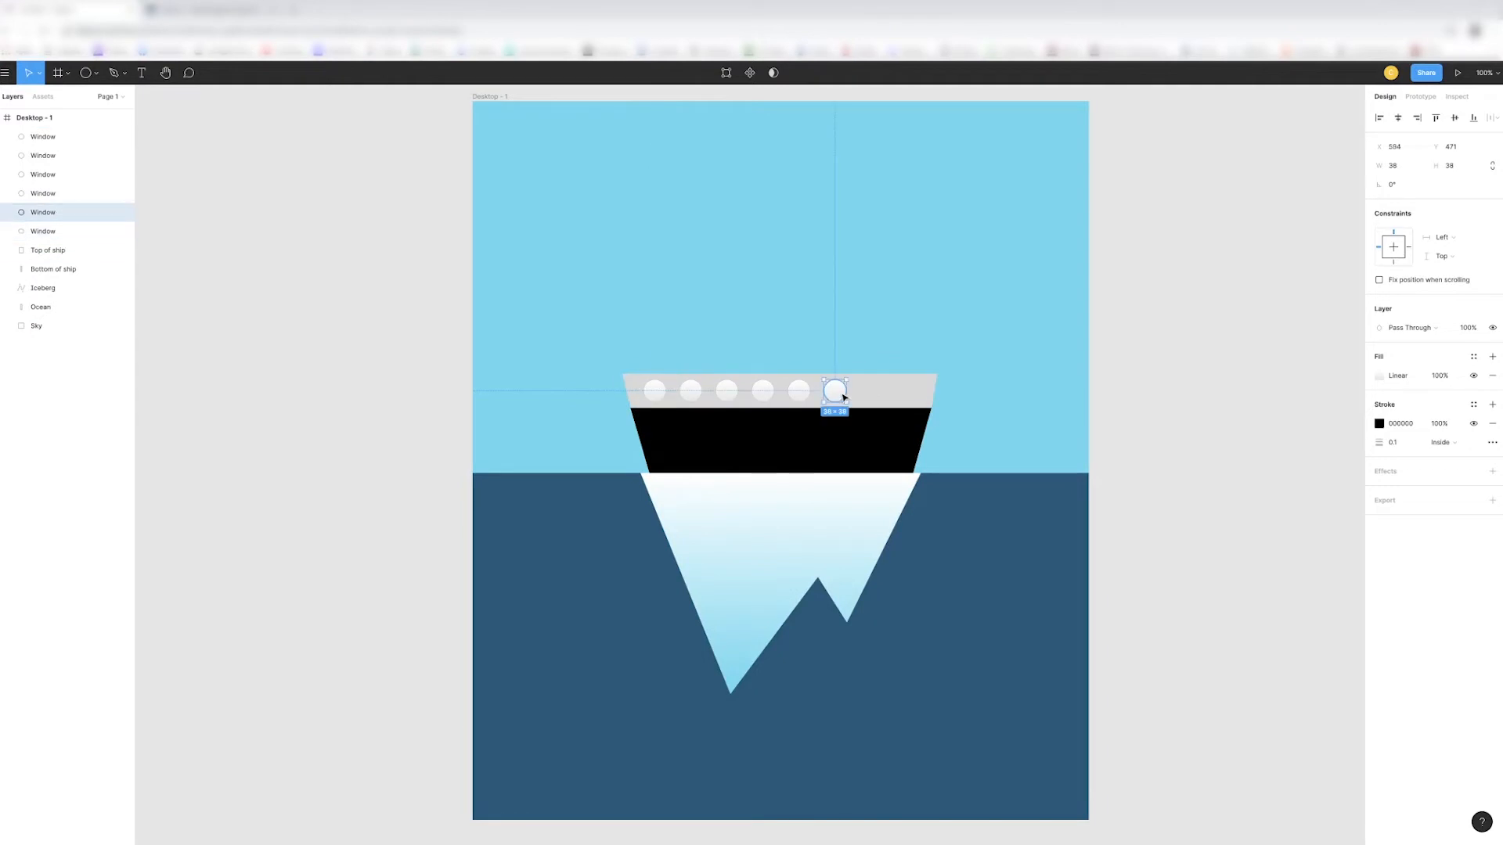
key(ctrl+v)
key(ctrl+v)
drag(843, 397, 900, 395)
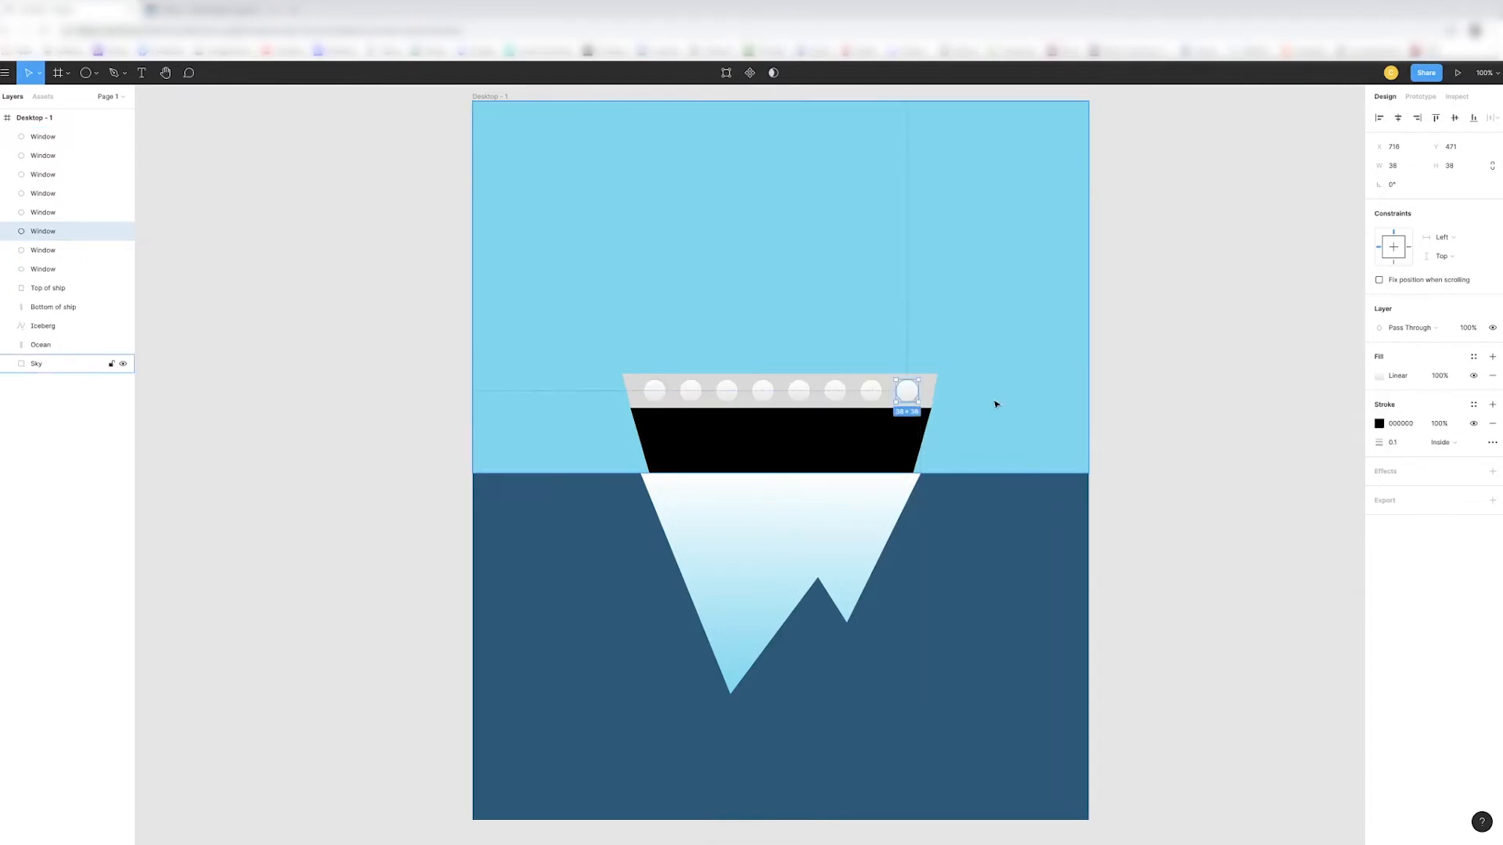
key(Escape)
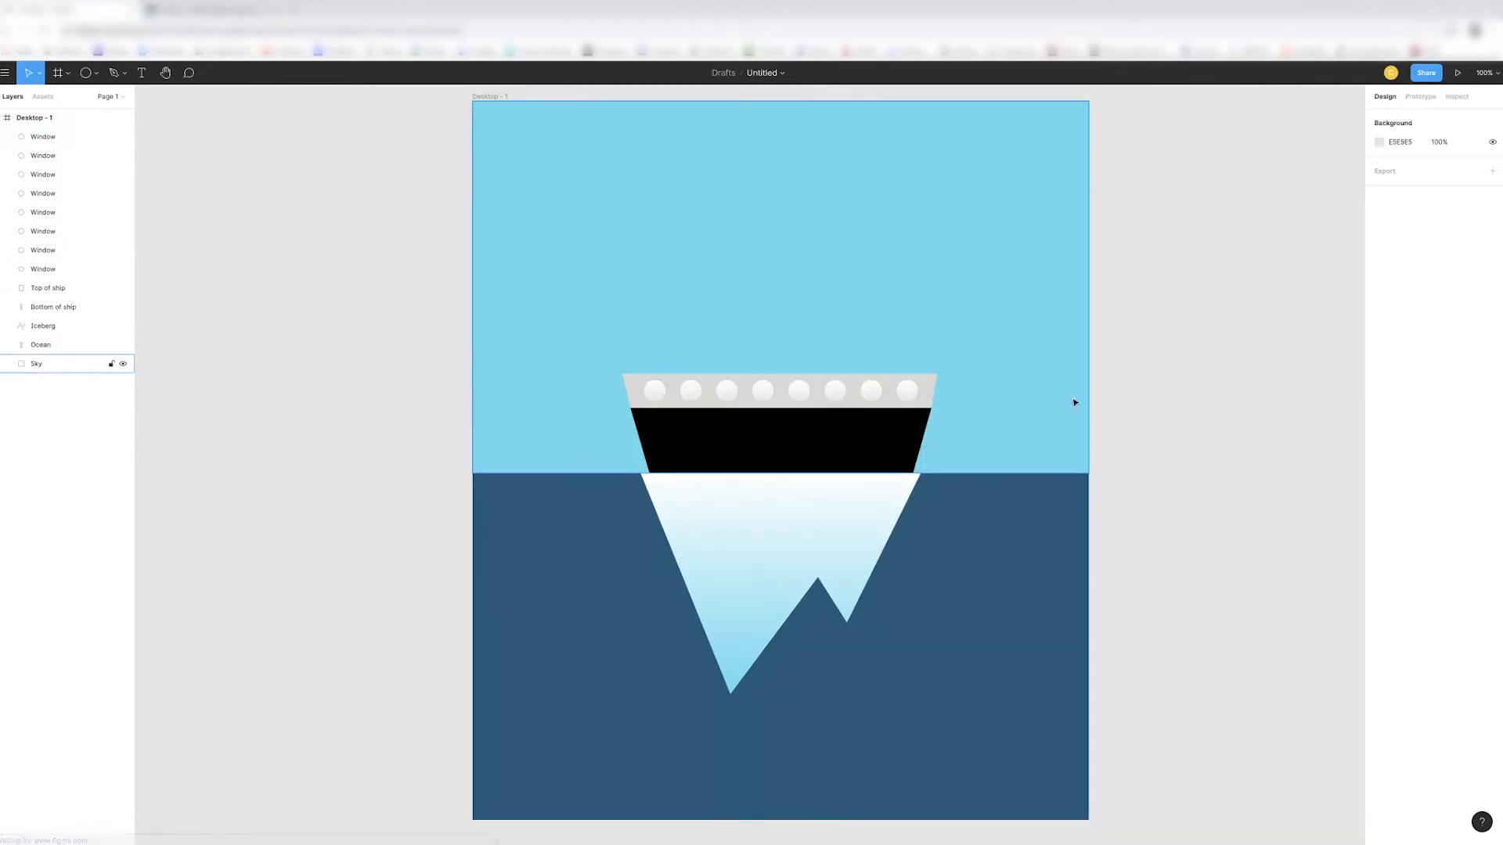
- Raise the upper edge of the grey band to make it about 66 px tall
click(634, 392)
drag(781, 372, 781, 369)
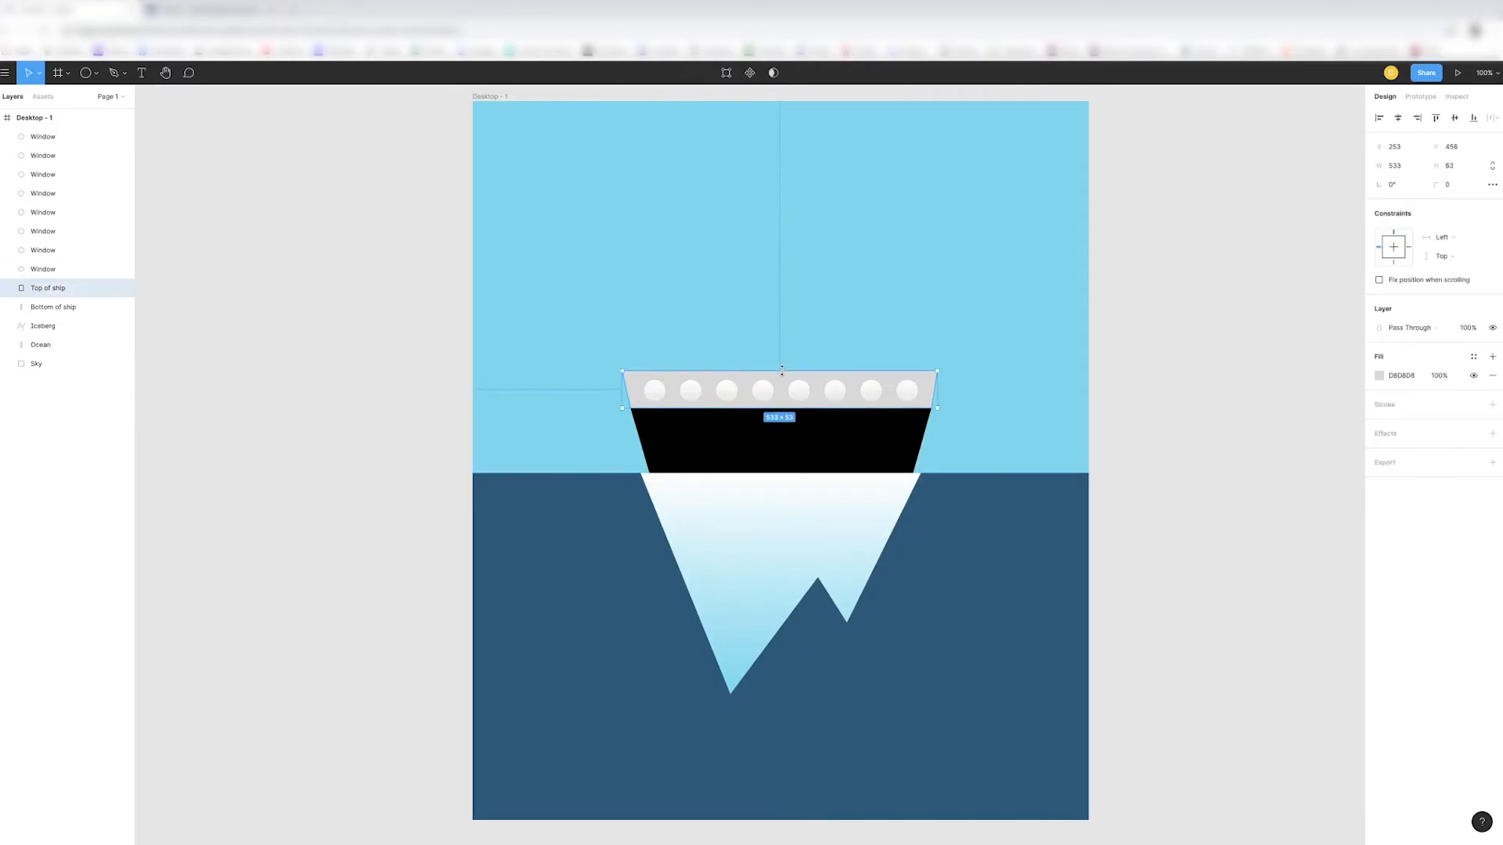
drag(782, 368, 782, 368)
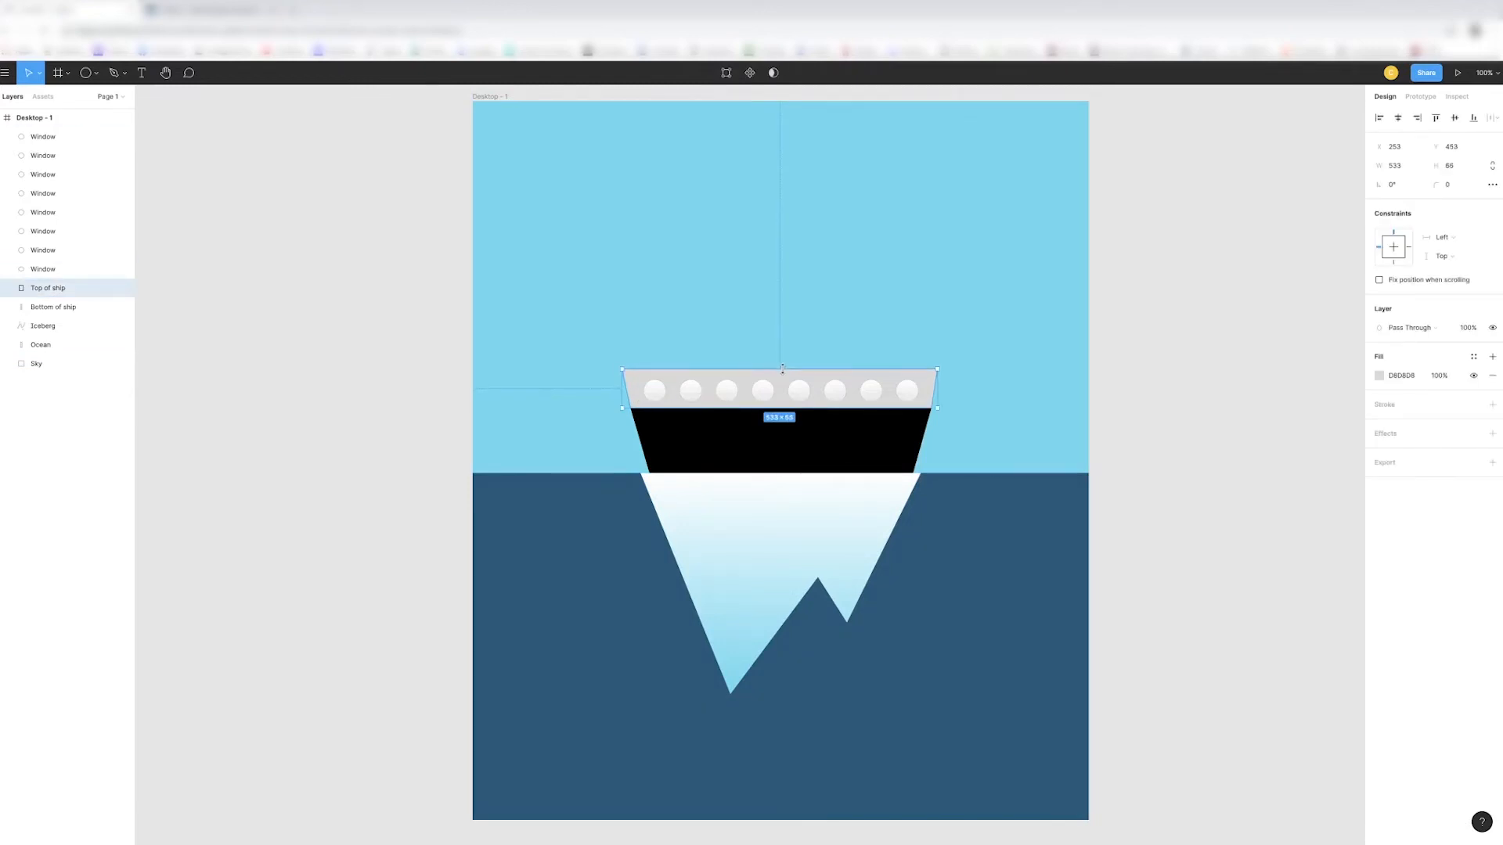
- Group all eight window circles into one layer group
click(62, 269)
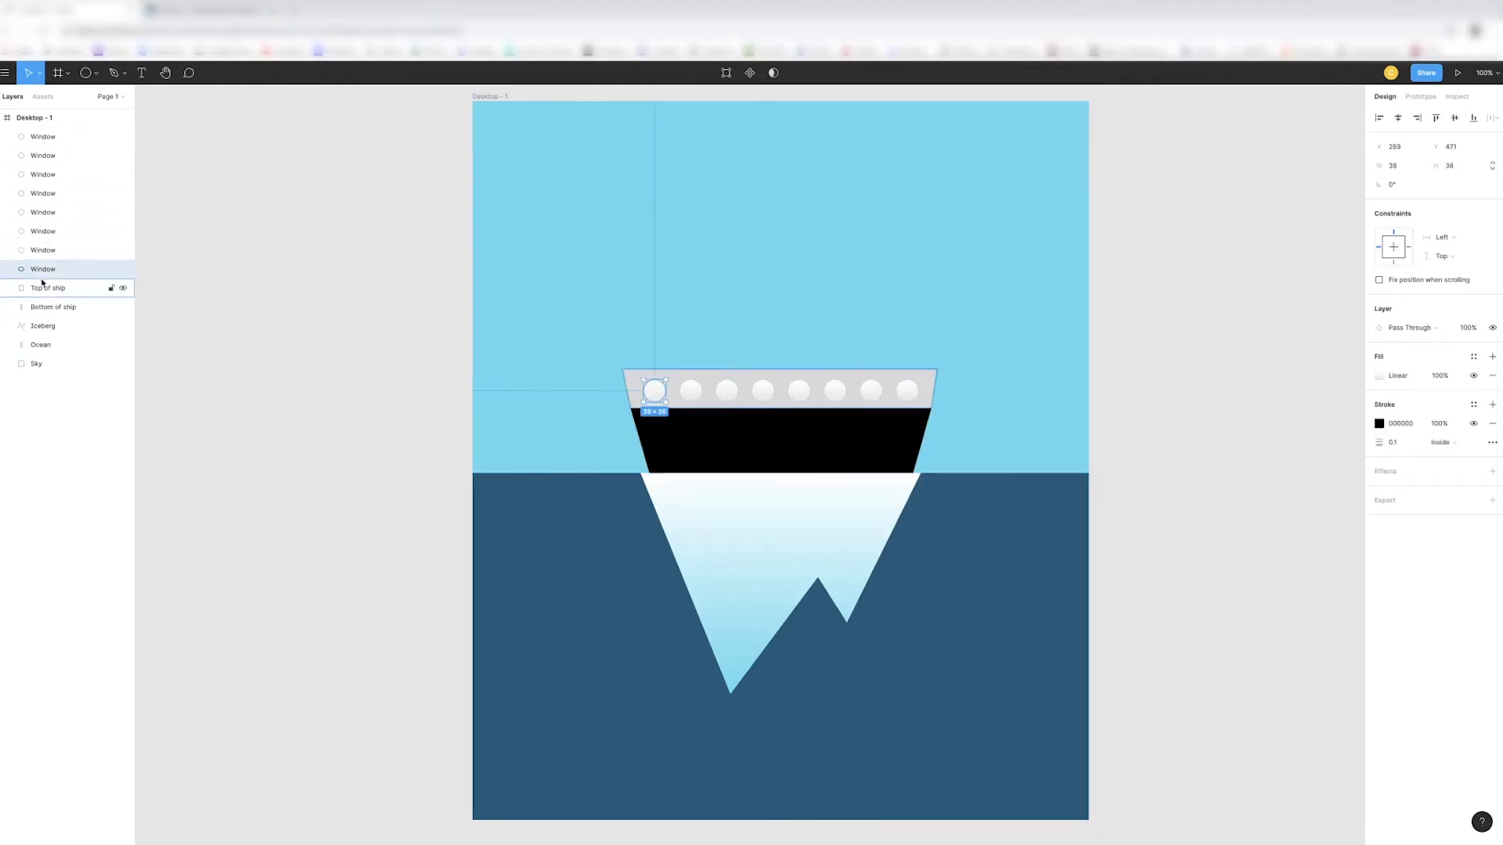
shift+click(42, 137)
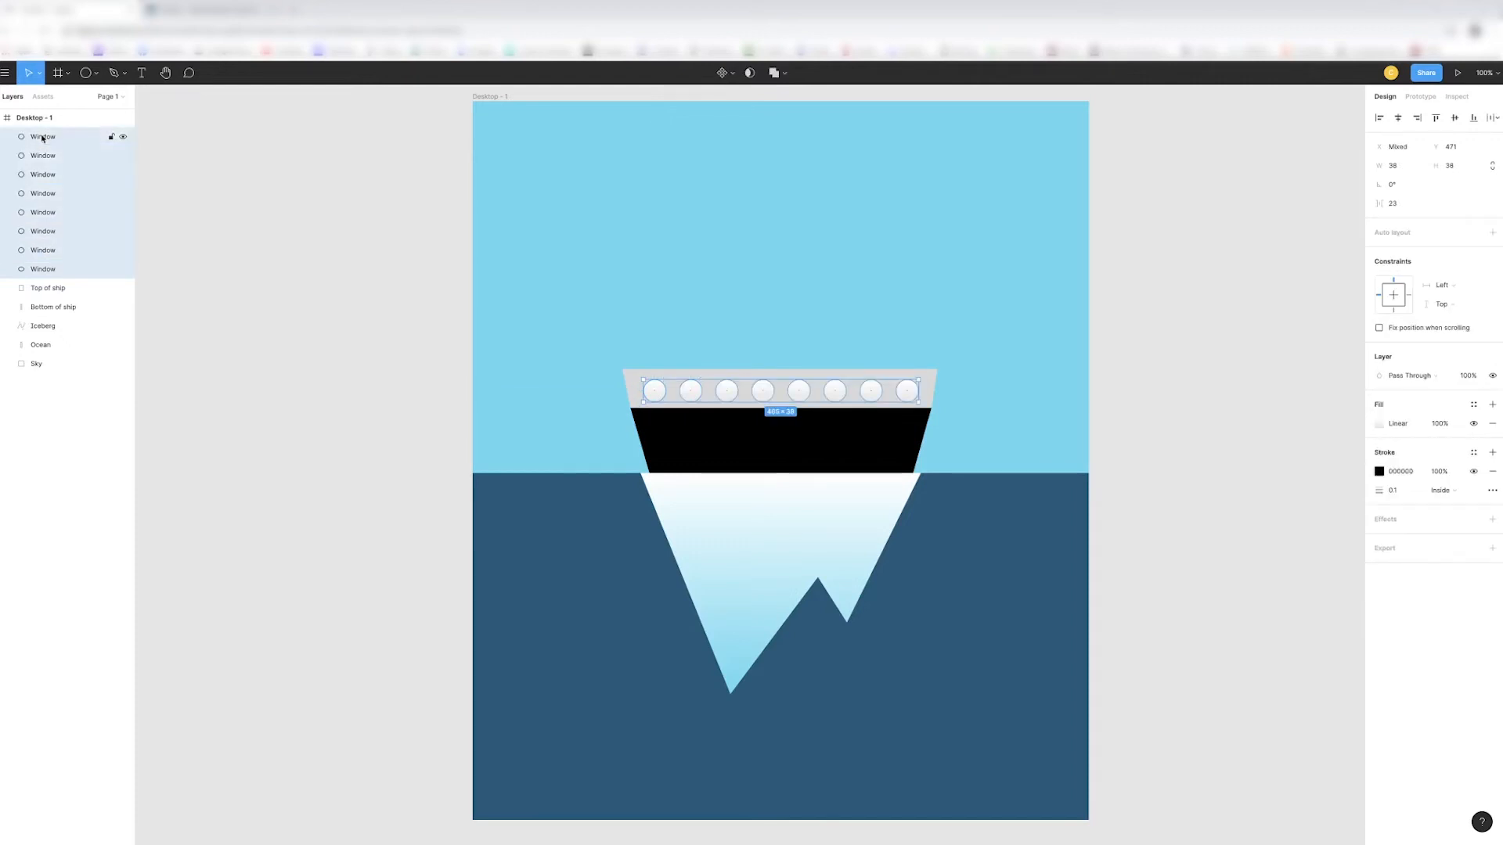
key(ctrl+g)
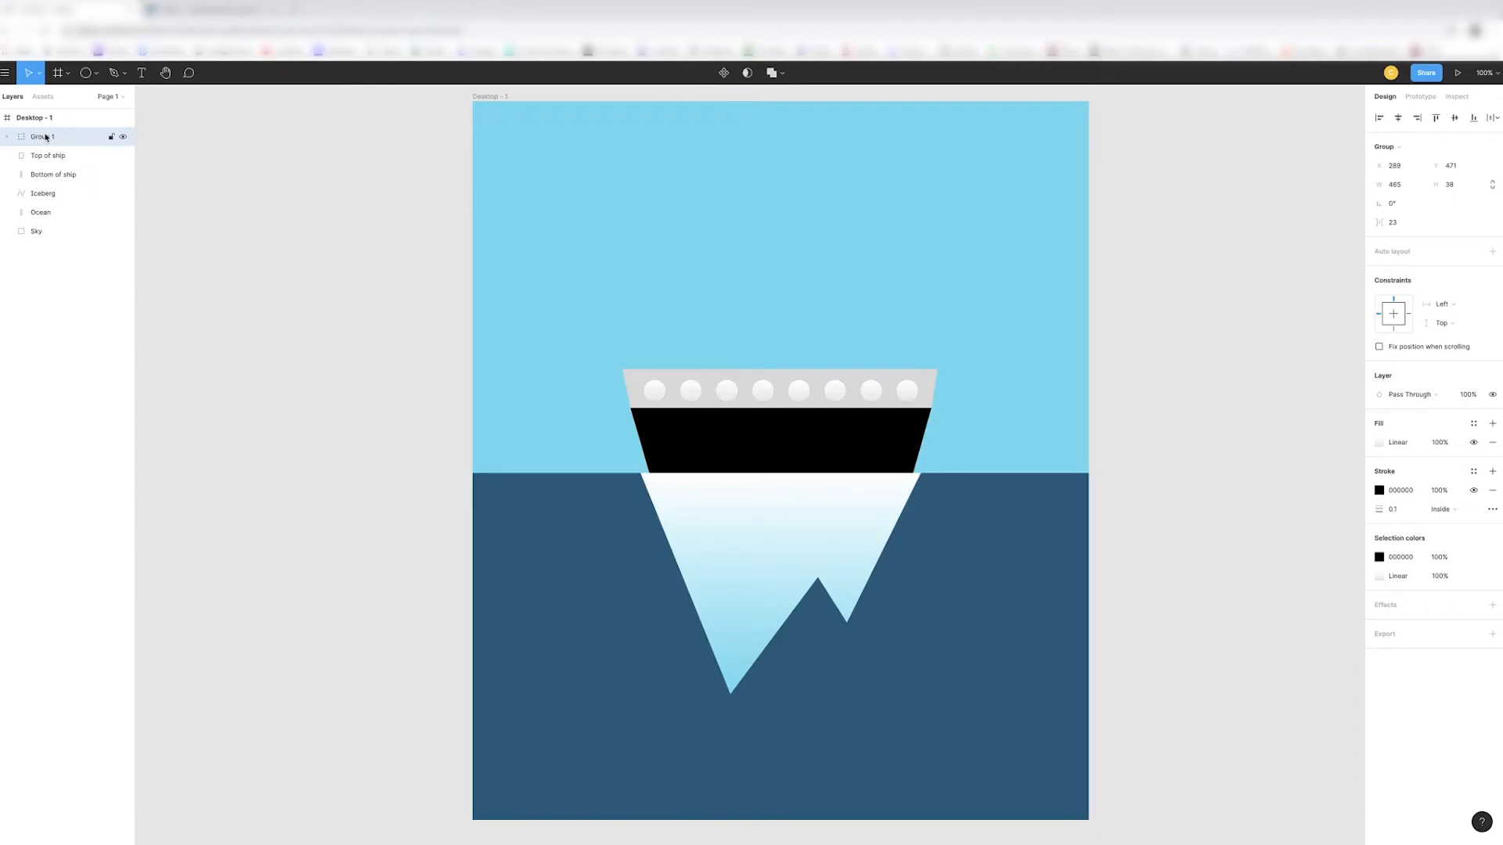
- Rename the group of window circles as Windows
double_click(45, 137)
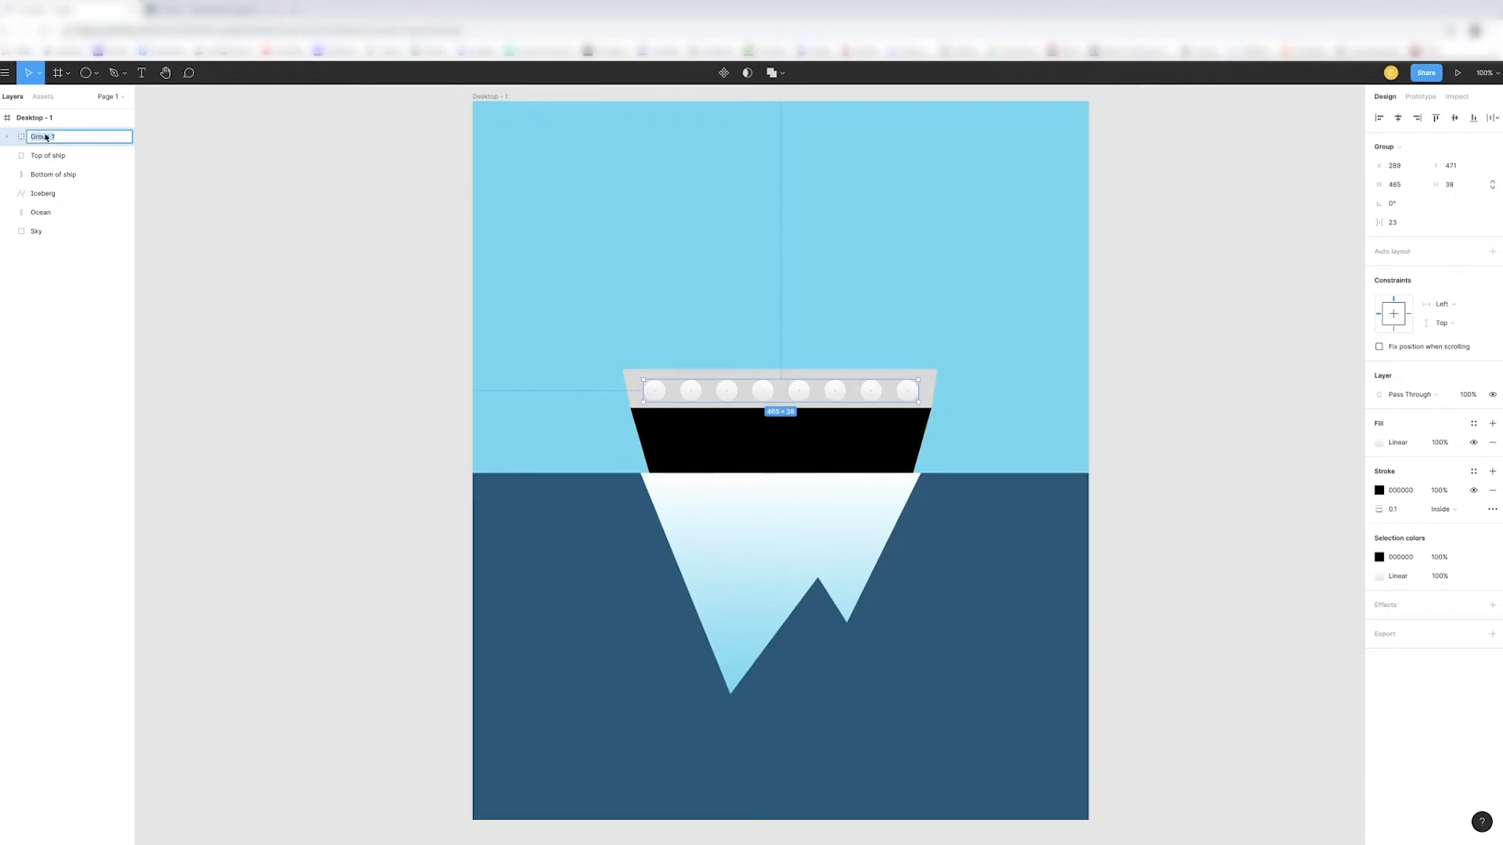
text(Windows)
key(Return)
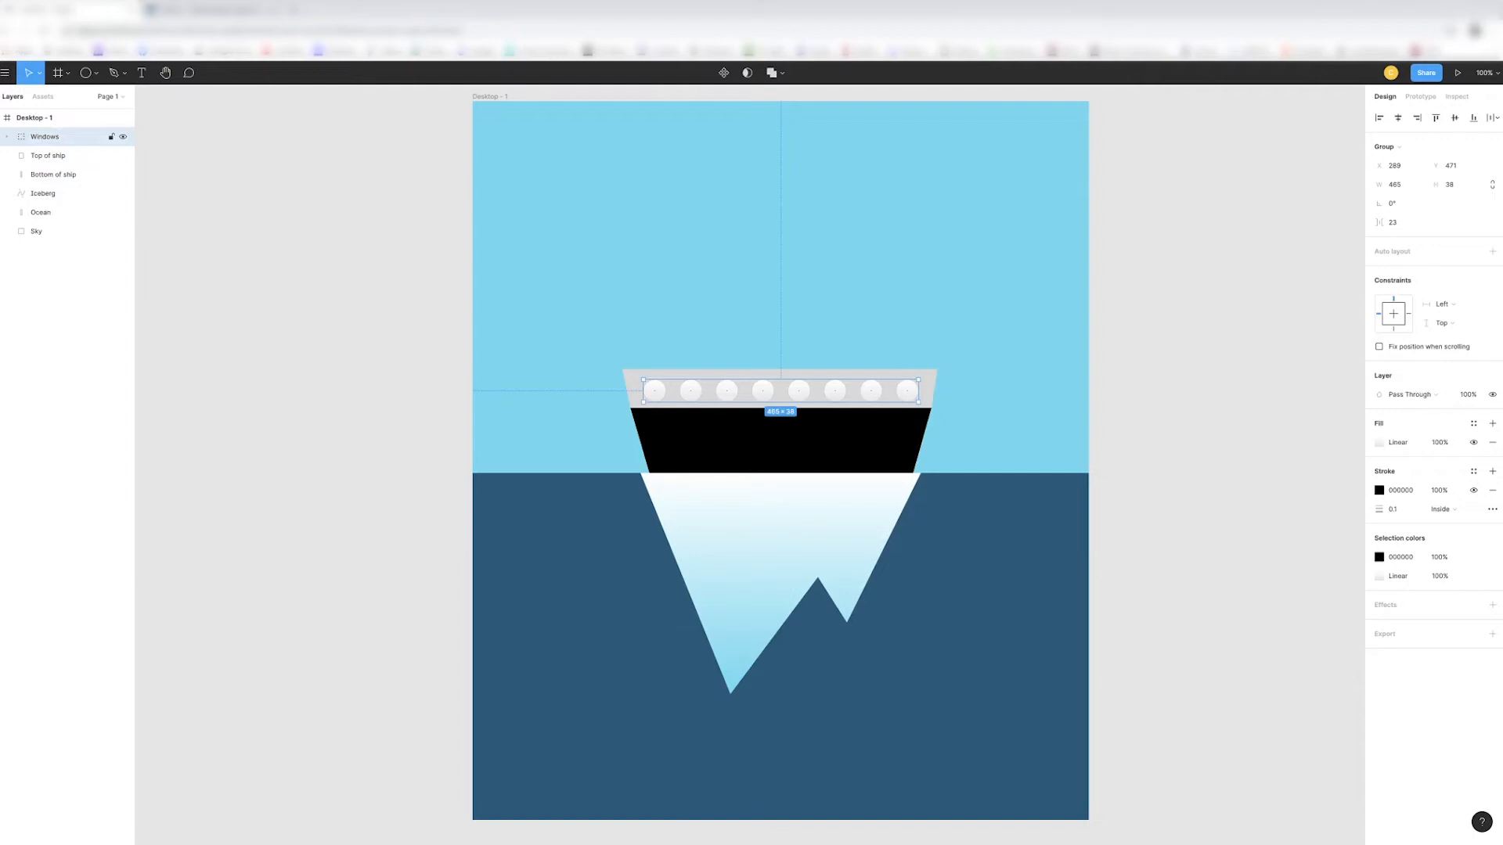
click(7, 138)
click(6, 138)
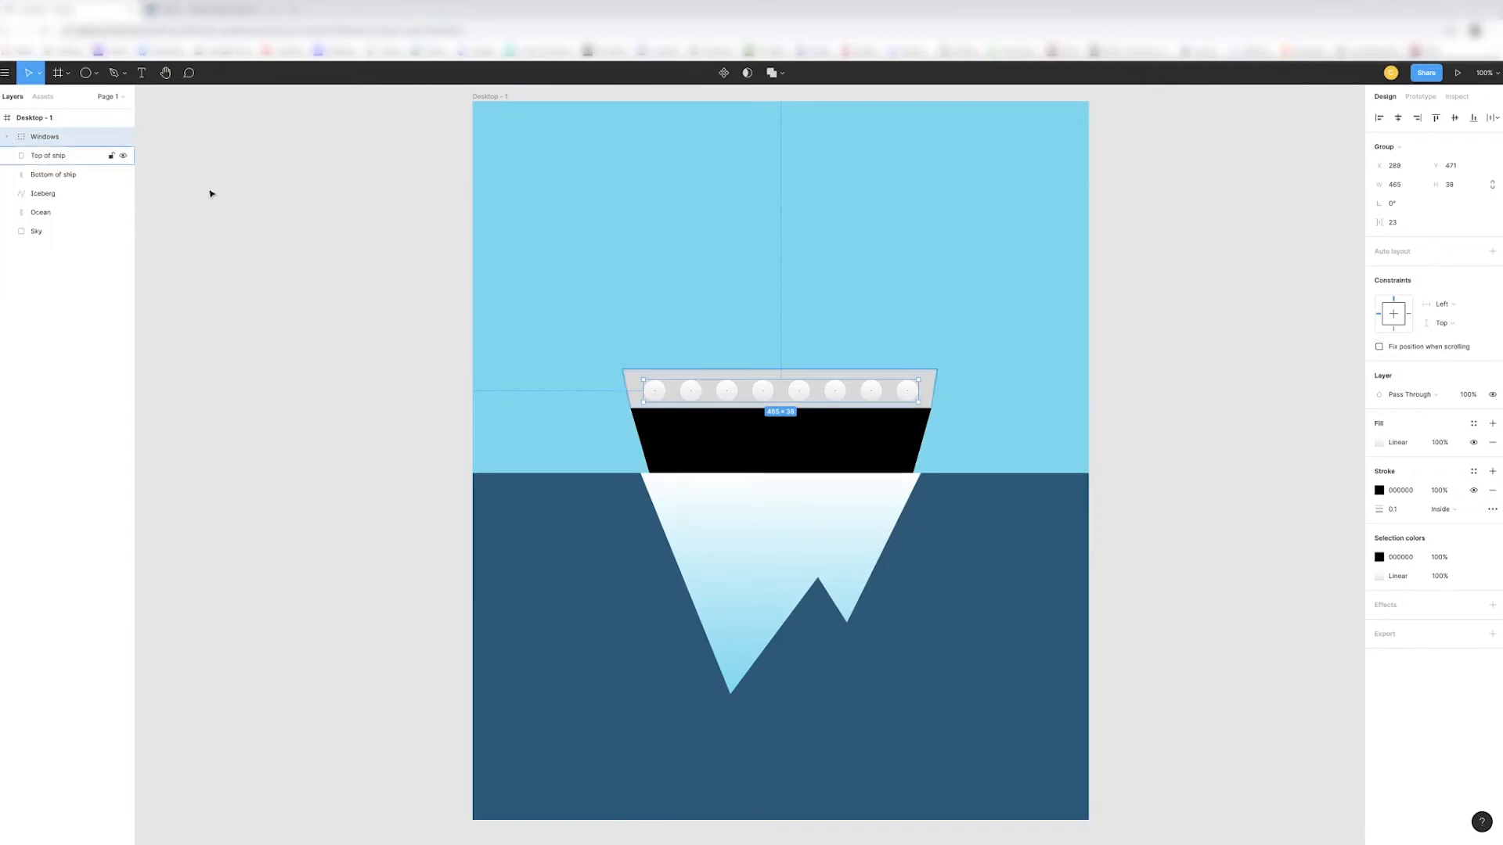
- Move the Windows group up to Y 467 so it is vertically centred in the grey band
drag(751, 377, 881, 389)
key(Up)
key(Up)
key(Up)
key(Up)
key(Up)
key(Down)
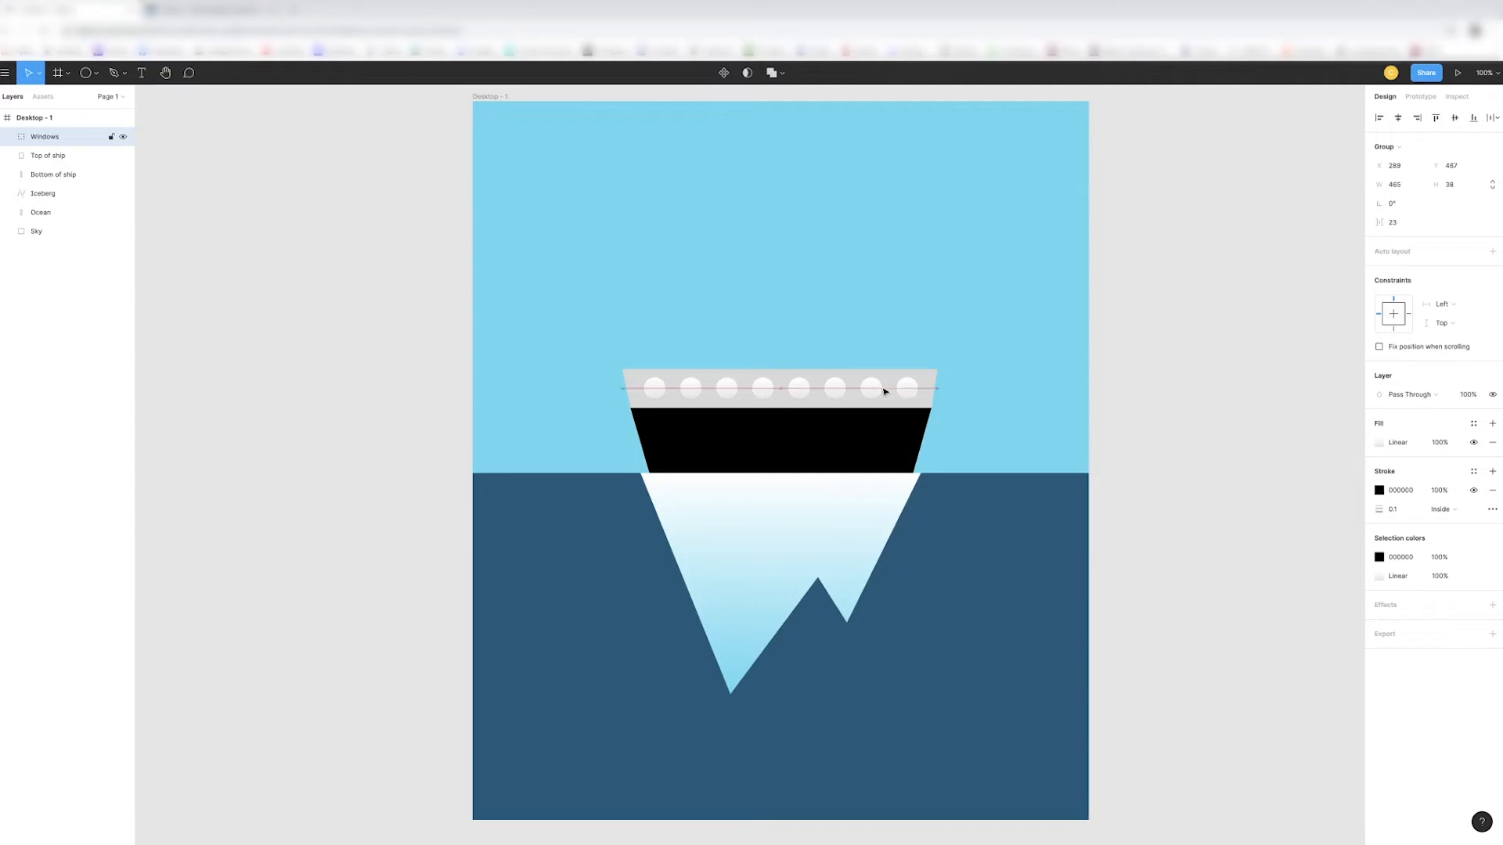
key(Escape)
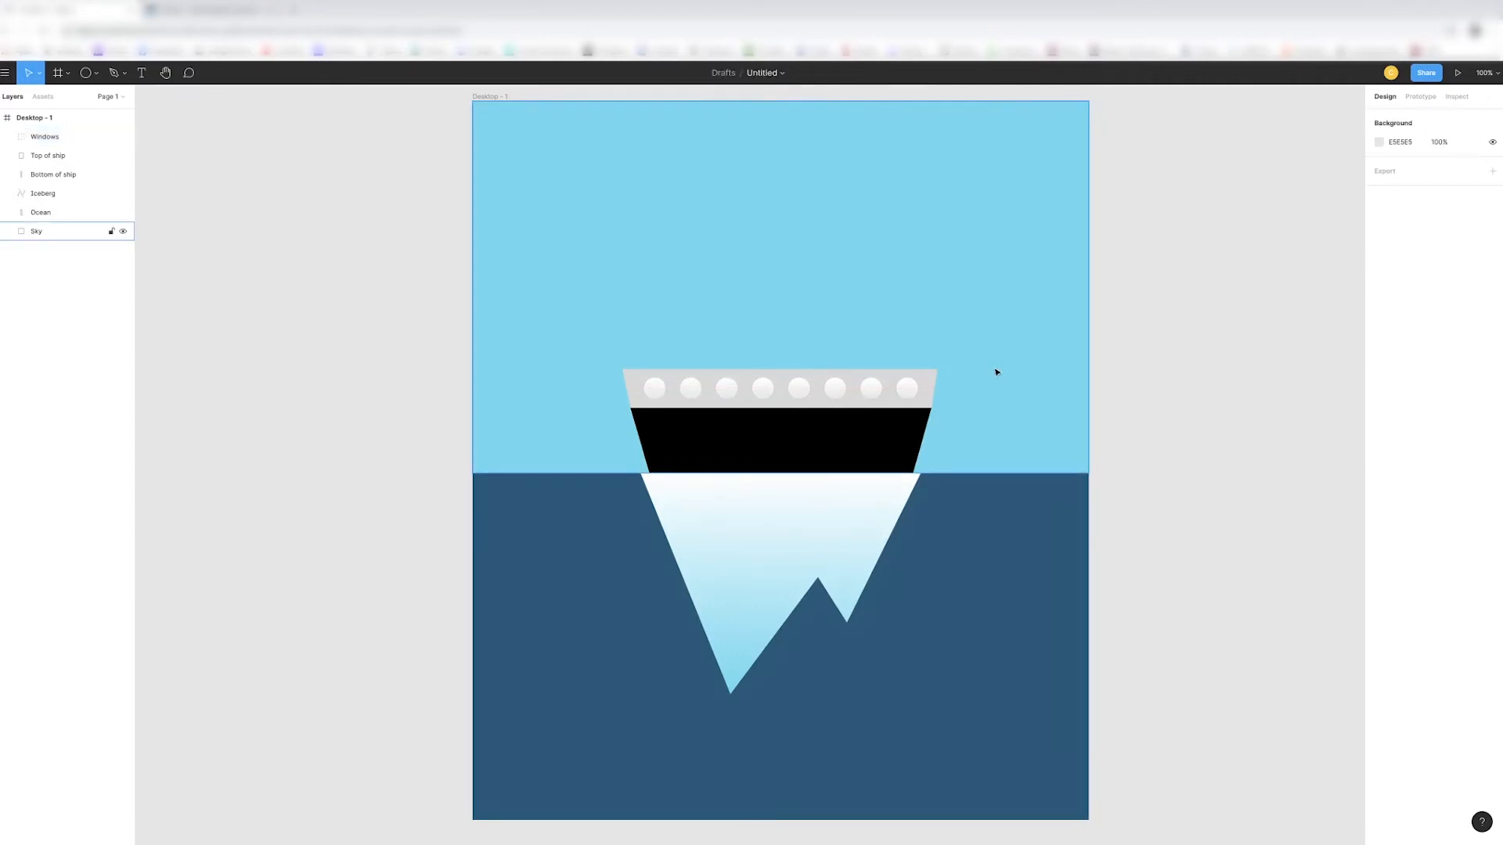
- Draw a funnel rectangle about 86 px wide and 140 px tall behind nothing, standing on the grey band near the ship's left end
click(95, 74)
click(85, 100)
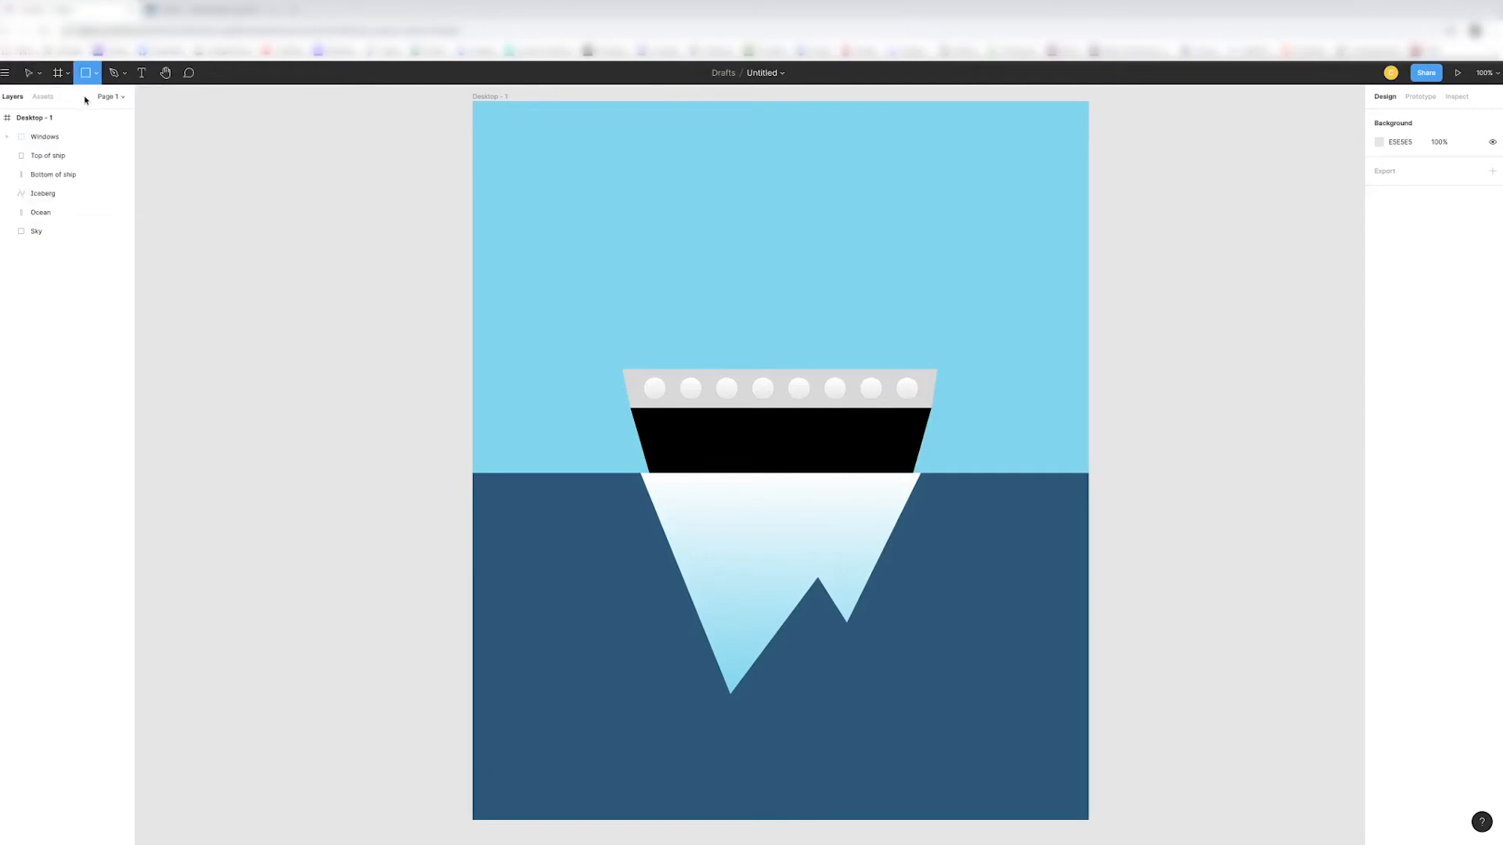
mouse_move(635, 287)
mouse_down()
mouse_move(688, 376)
mouse_move(680, 338)
mouse_up()
drag(688, 286, 688, 285)
click(745, 304)
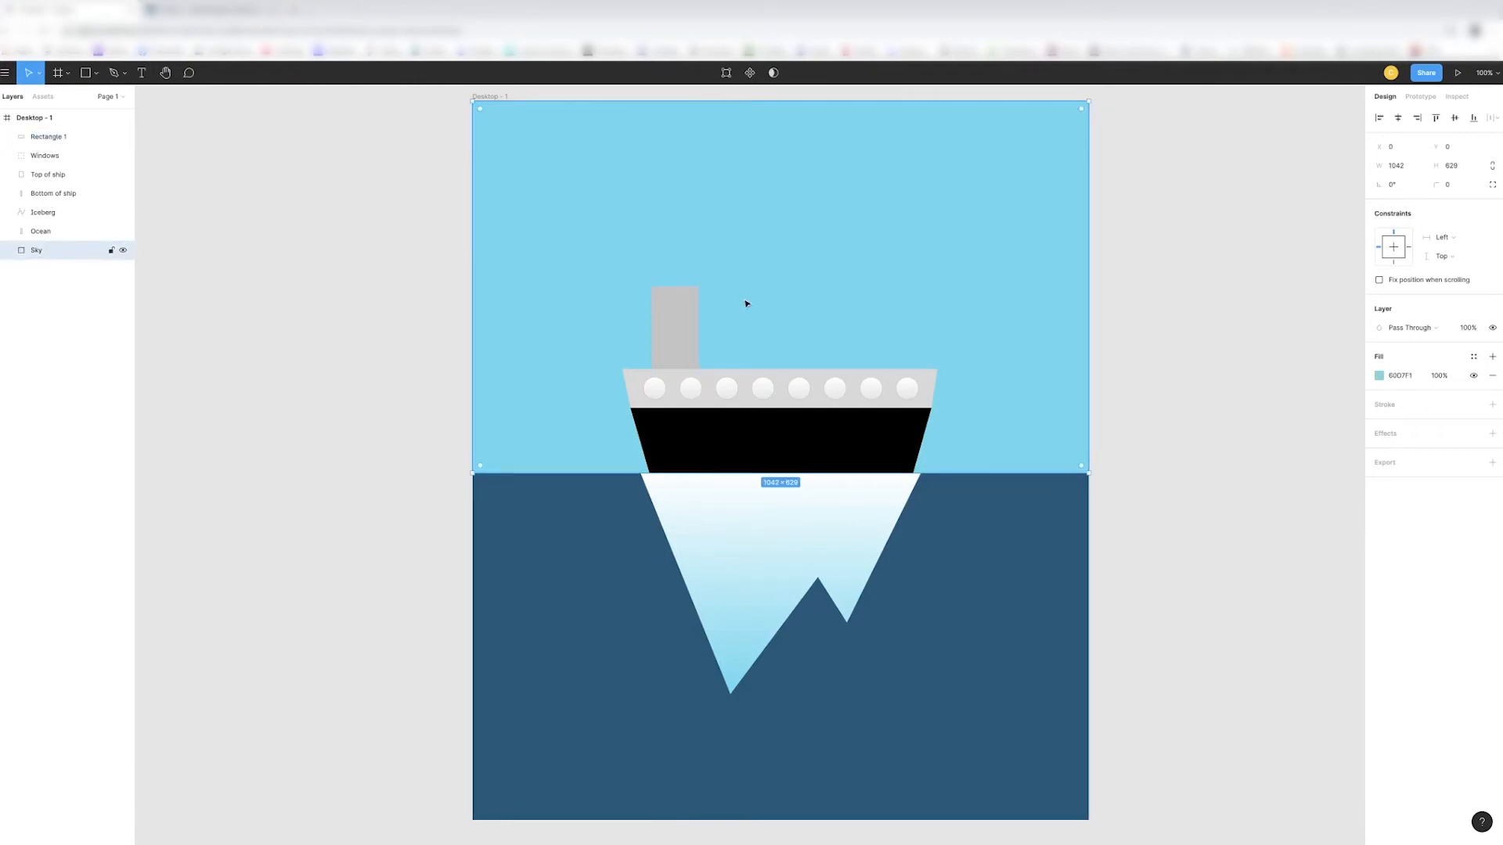
click(694, 291)
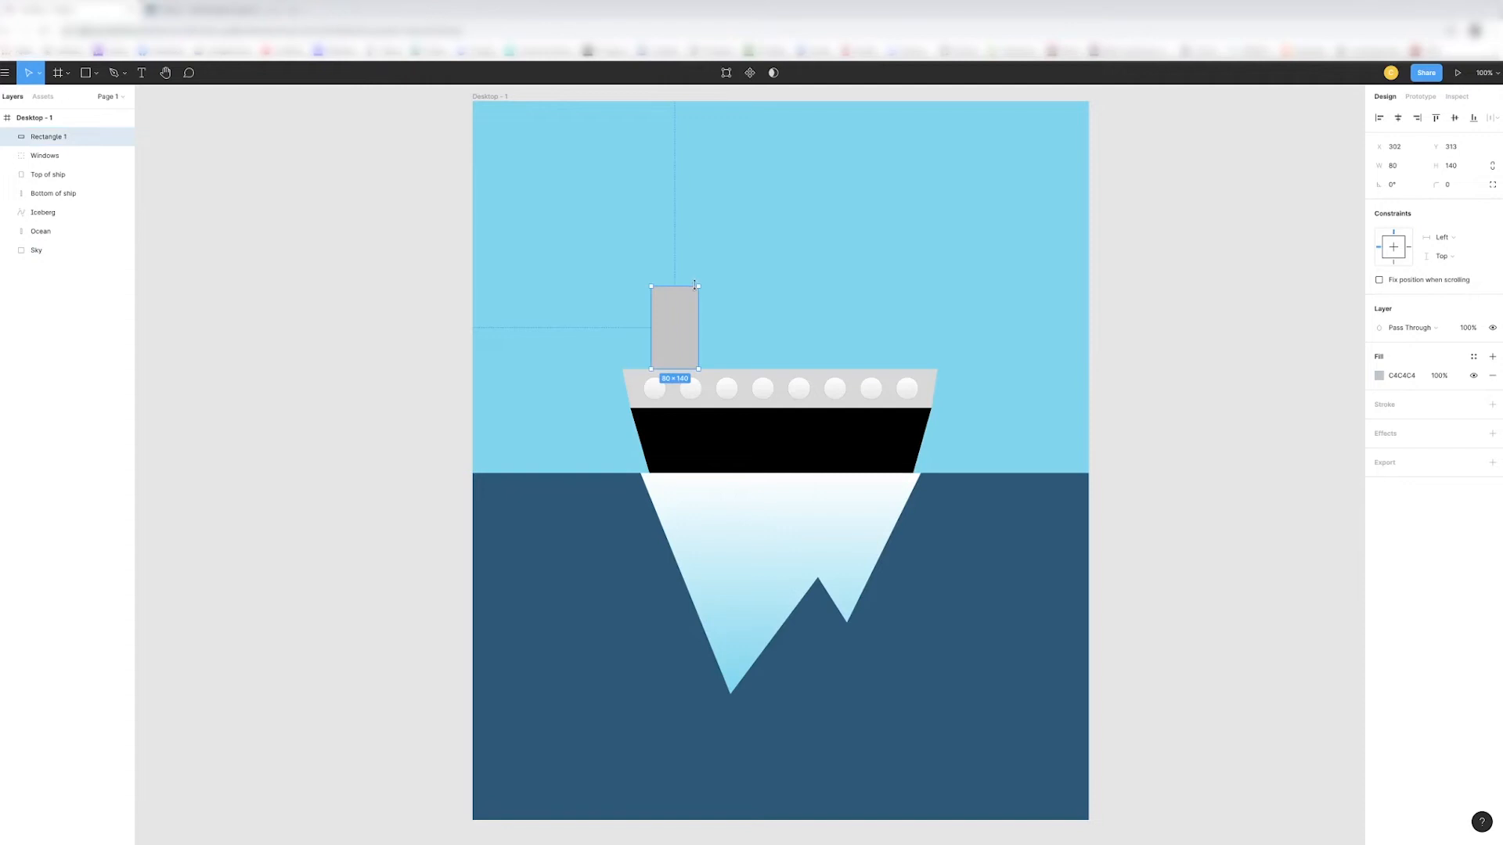
drag(701, 294, 705, 295)
- Fill the funnel rectangle with the tan colour E0D096
click(1379, 376)
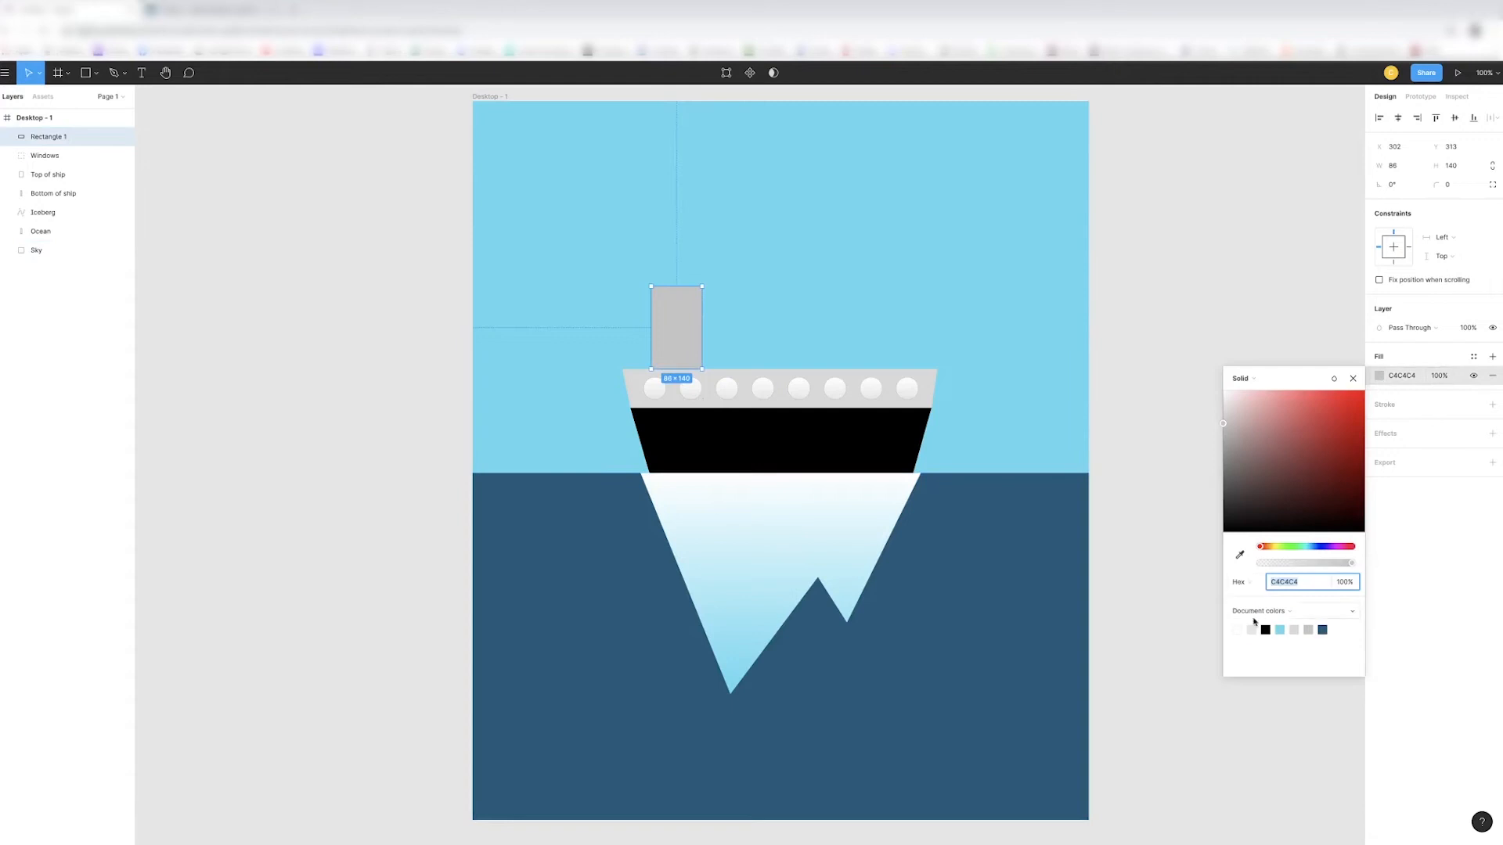
drag(1228, 428, 1277, 416)
click(1274, 547)
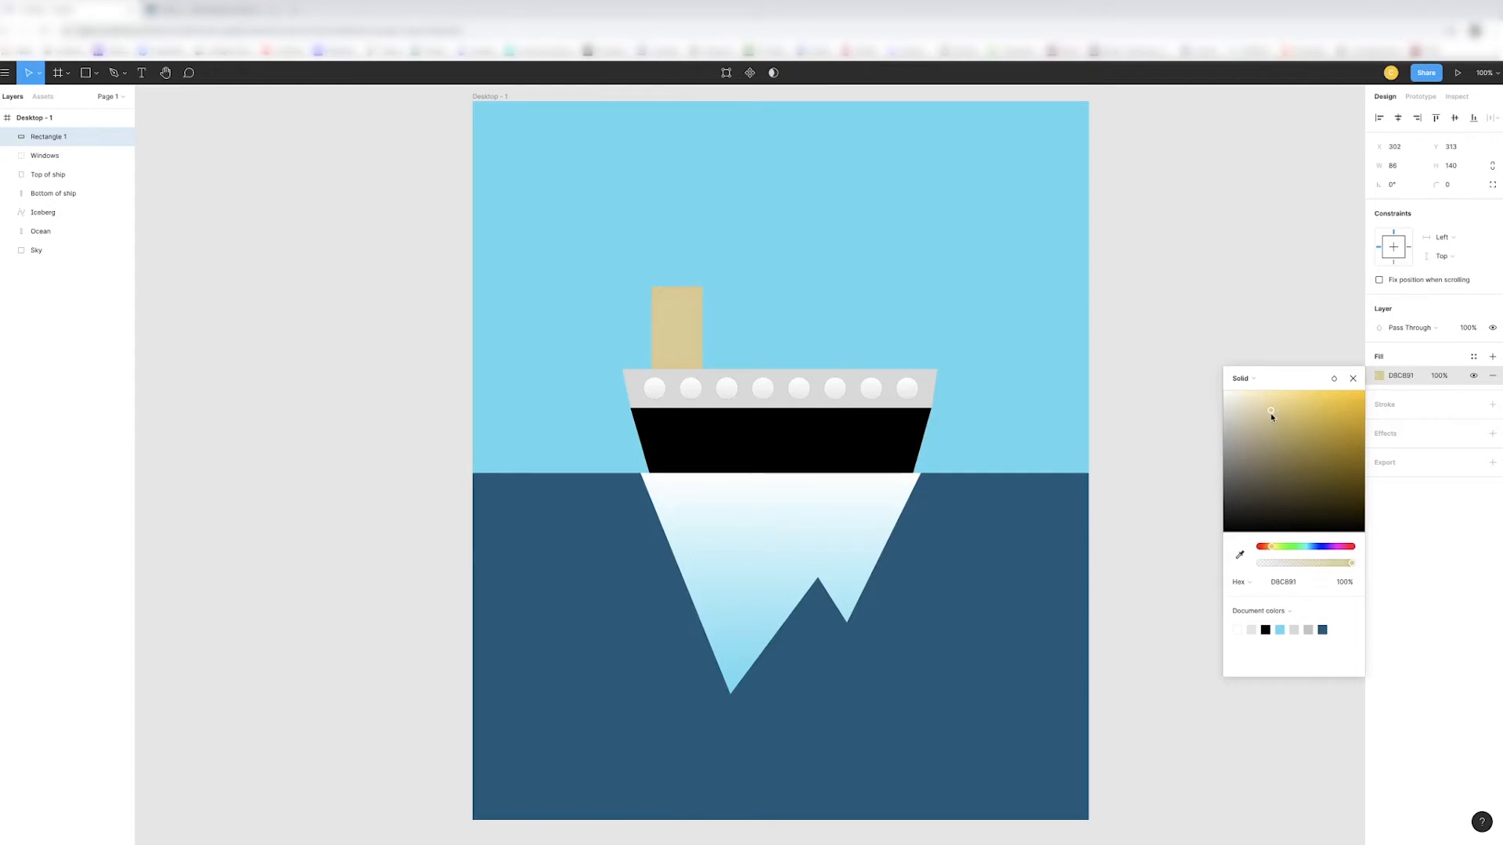
drag(1270, 416, 1270, 414)
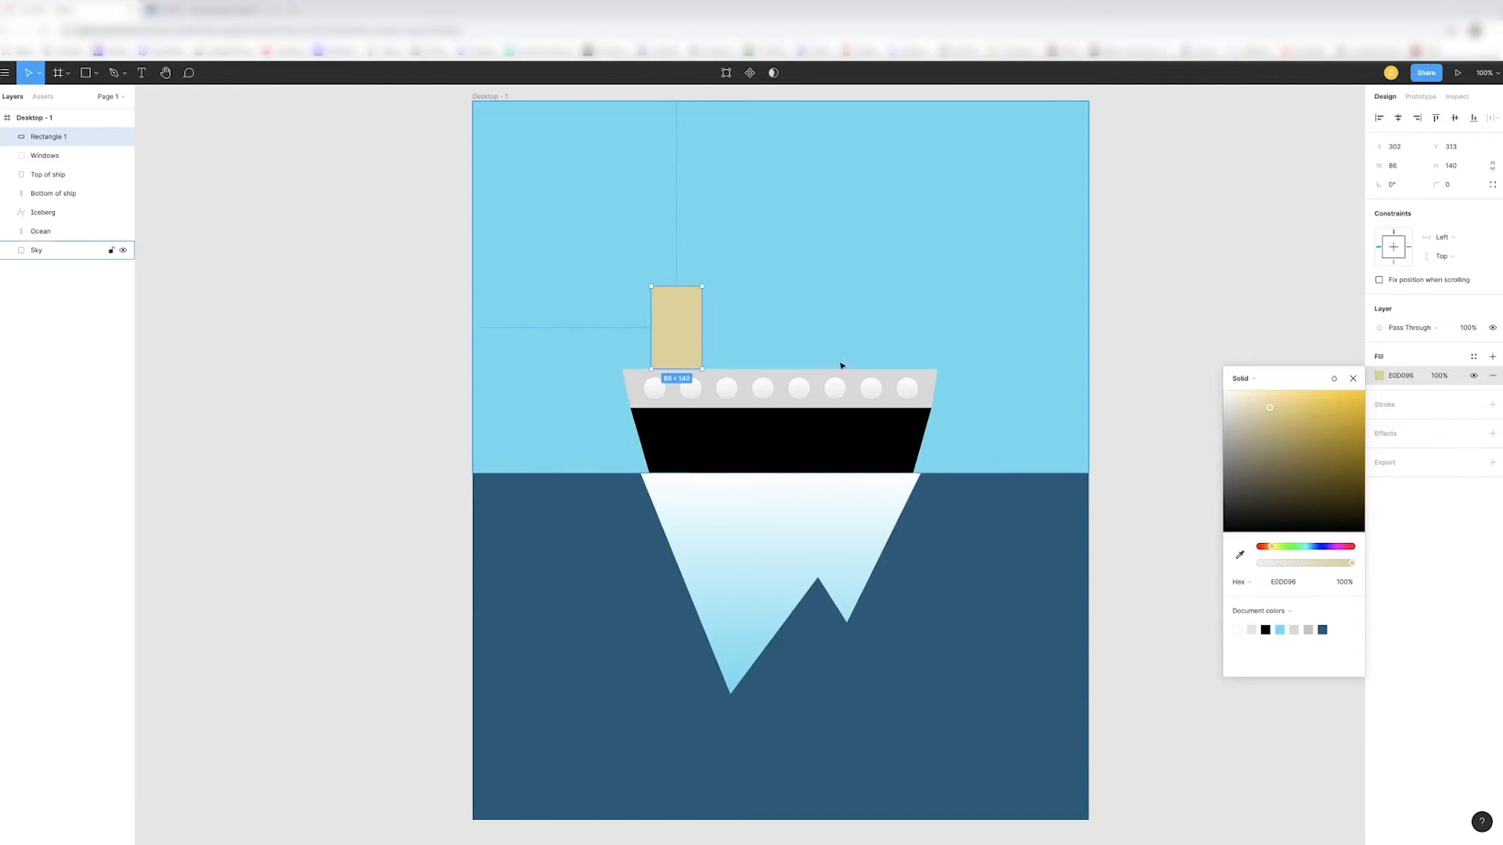
- Draw a cap rectangle about 86 px wide and 45 px tall over the funnel's upper end, placed at Y 298
click(90, 75)
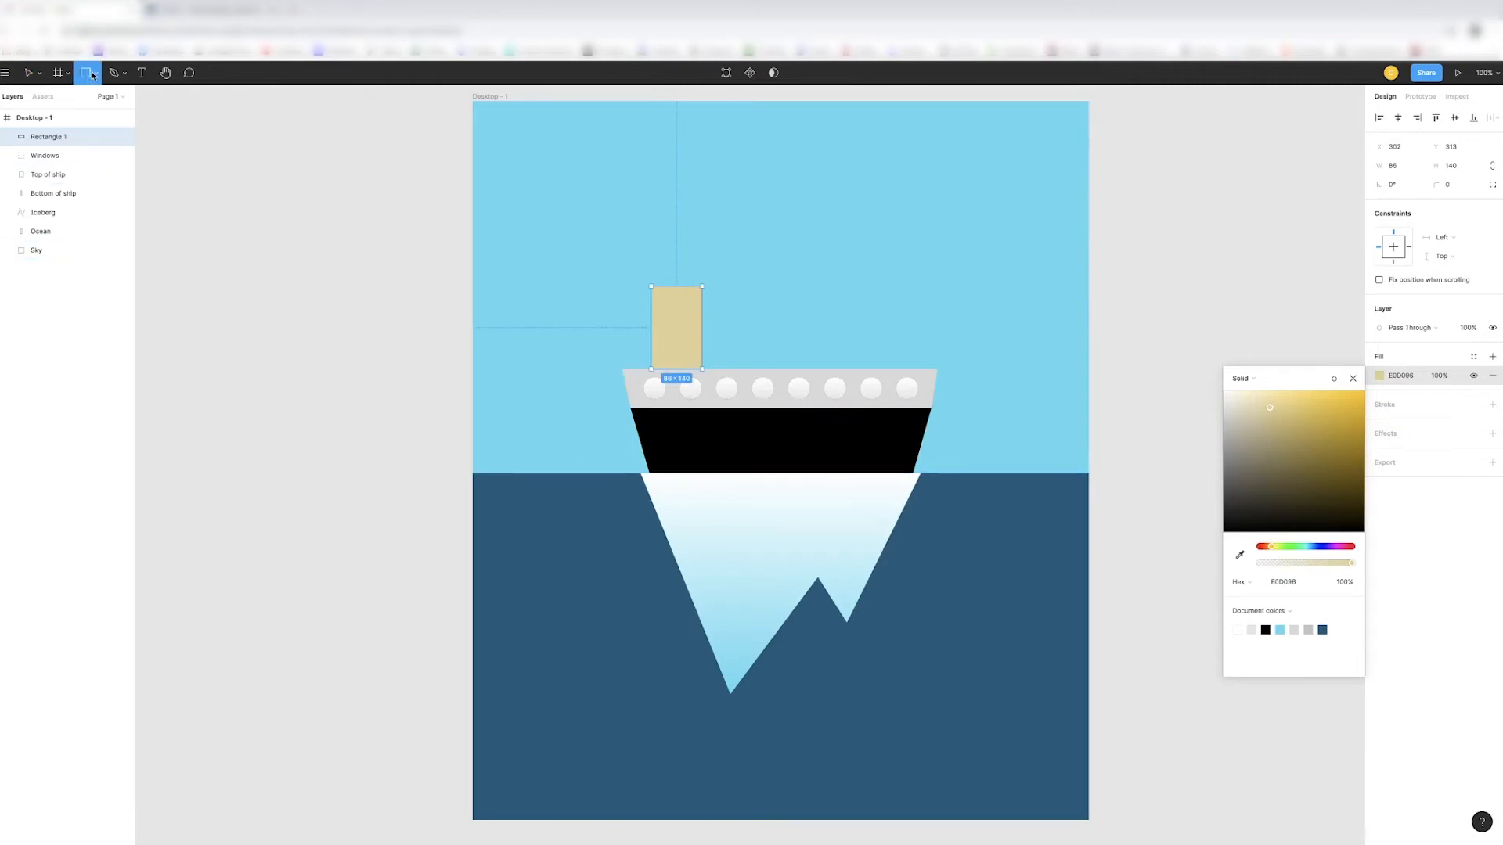
click(96, 75)
click(89, 102)
mouse_move(648, 269)
mouse_down()
mouse_move(667, 294)
mouse_move(703, 298)
mouse_move(687, 290)
mouse_move(700, 286)
mouse_move(682, 297)
mouse_up()
key(Escape)
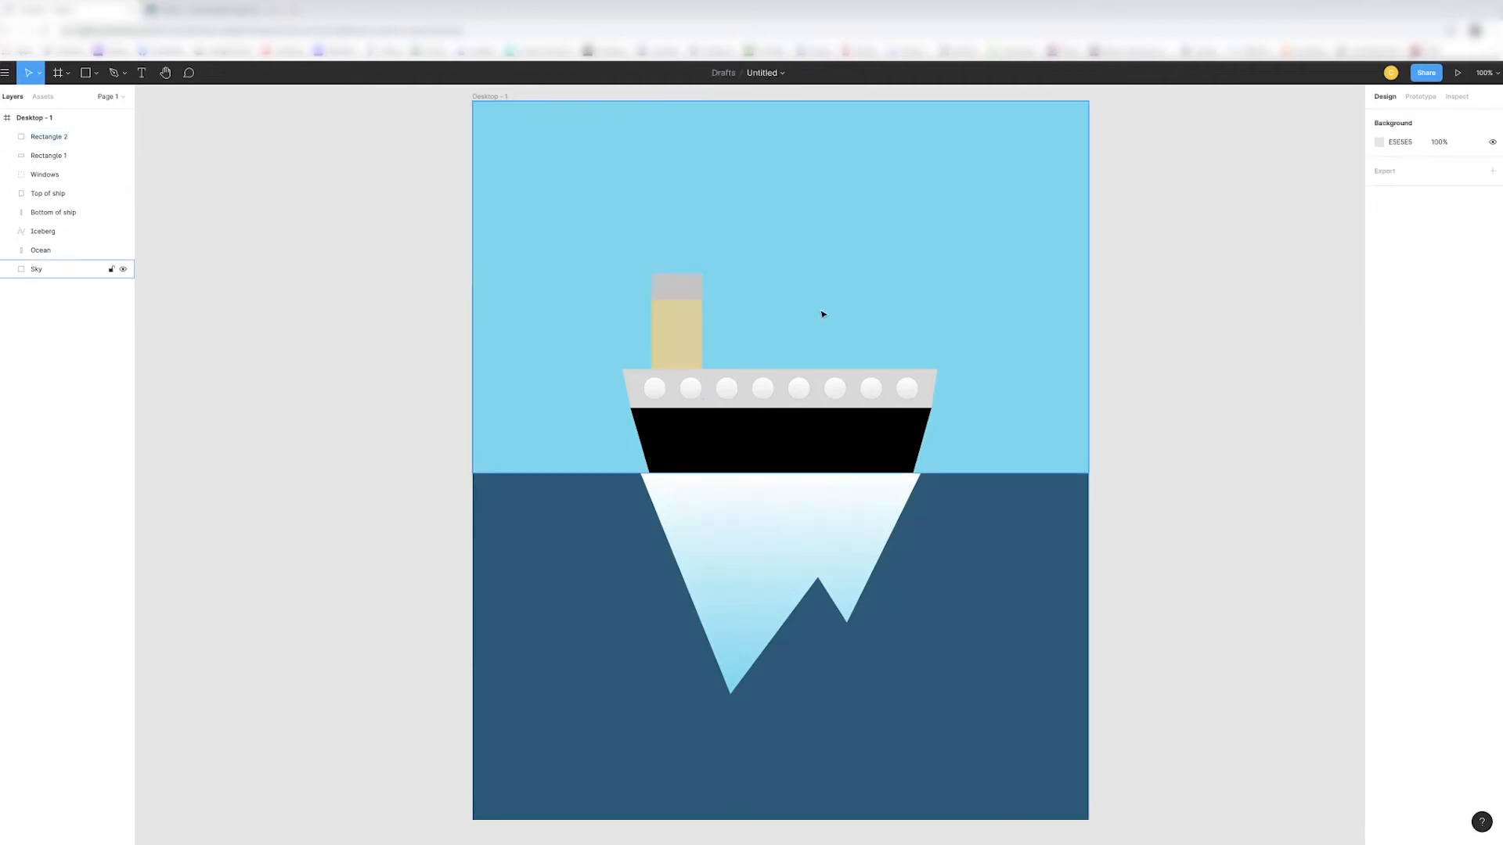
click(681, 292)
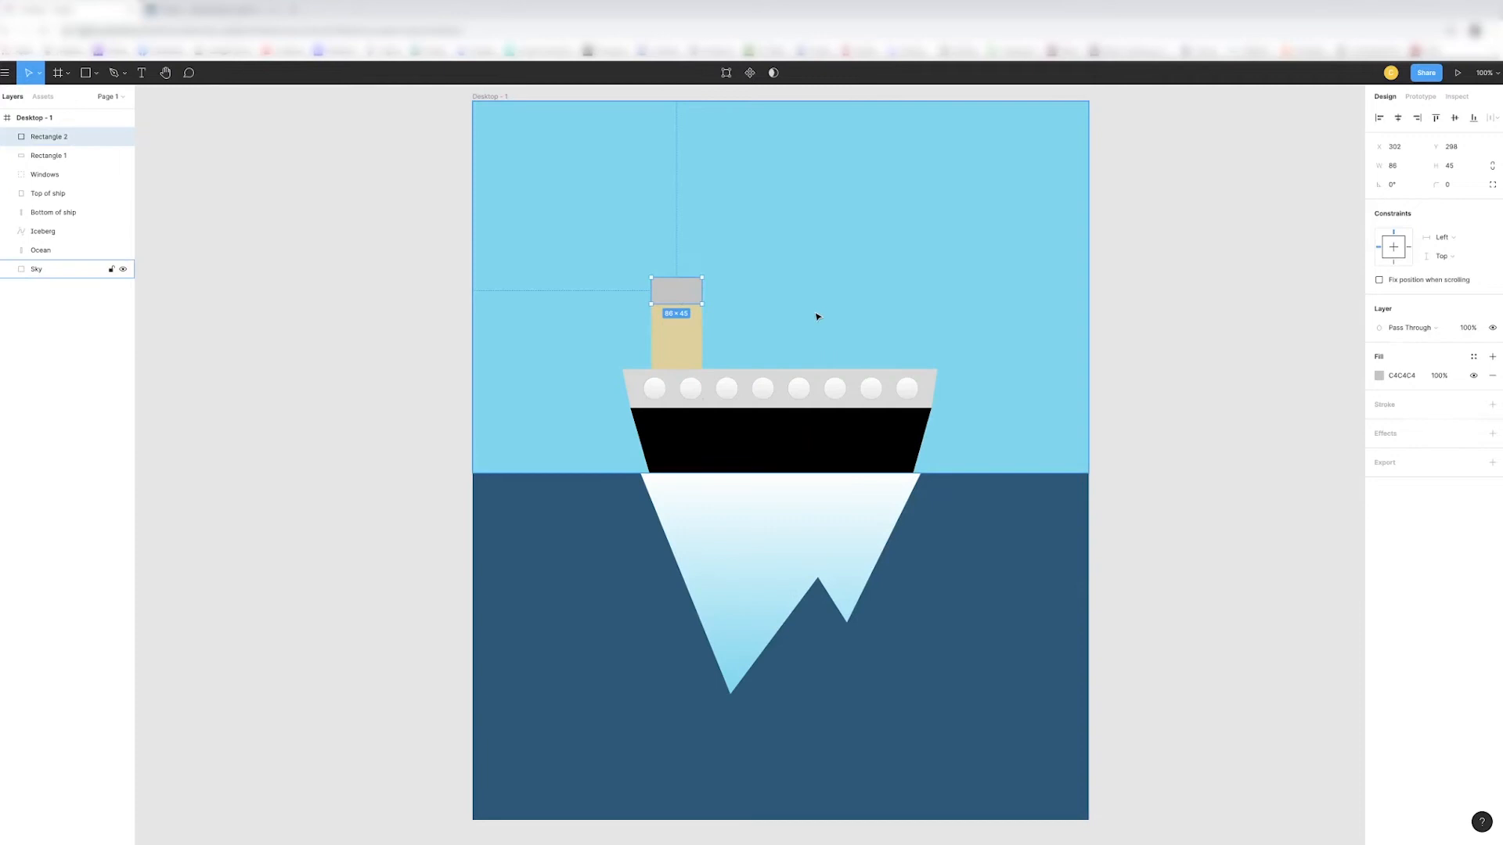
key(Escape)
- Fill the funnel cap with black from the document colors
key(ctrl+equal)
scroll(672, 310, up, 5)
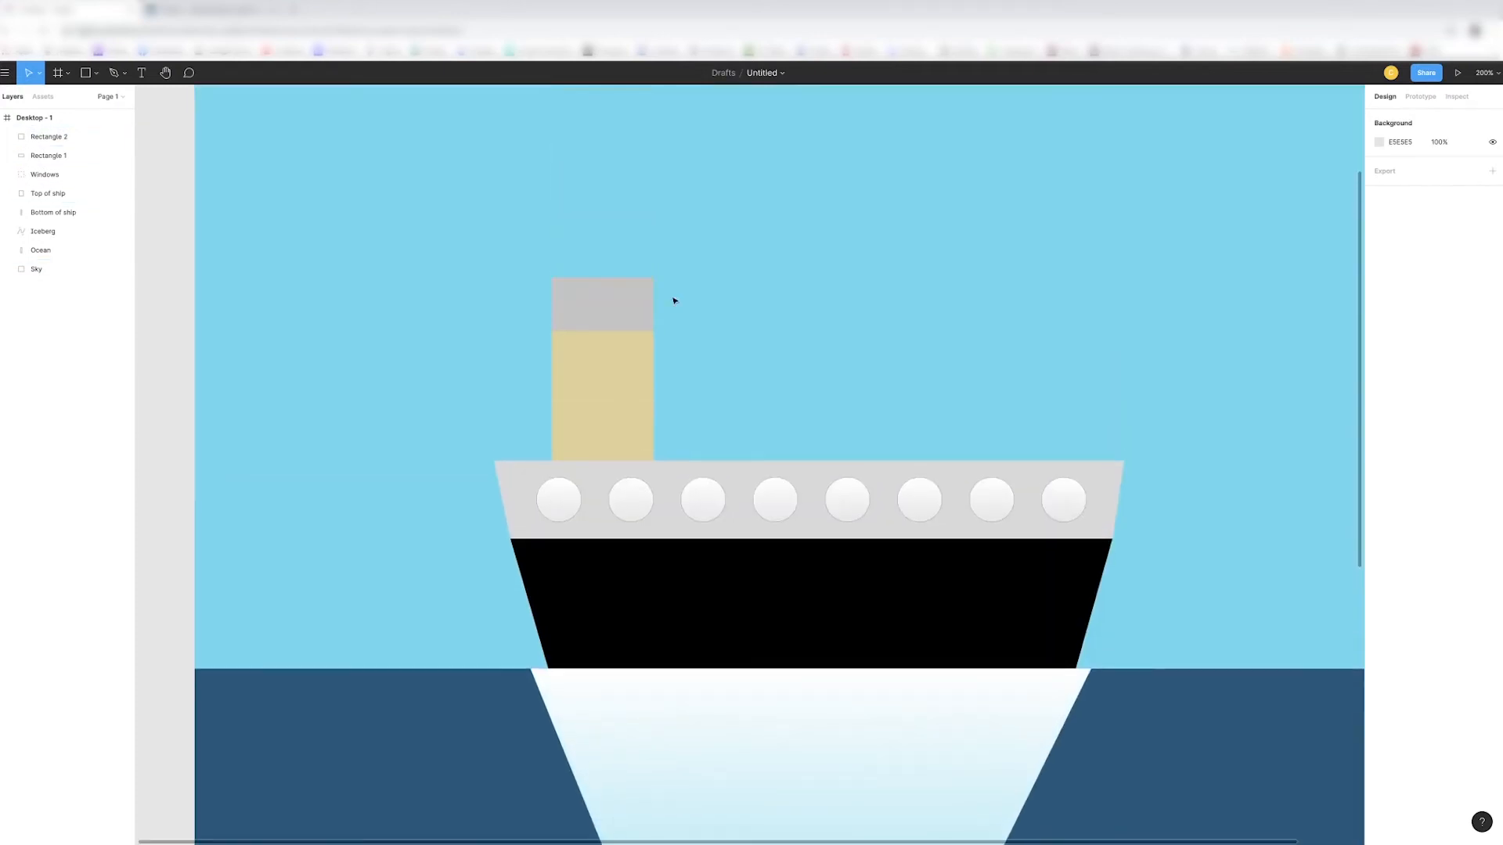
click(642, 305)
click(1379, 376)
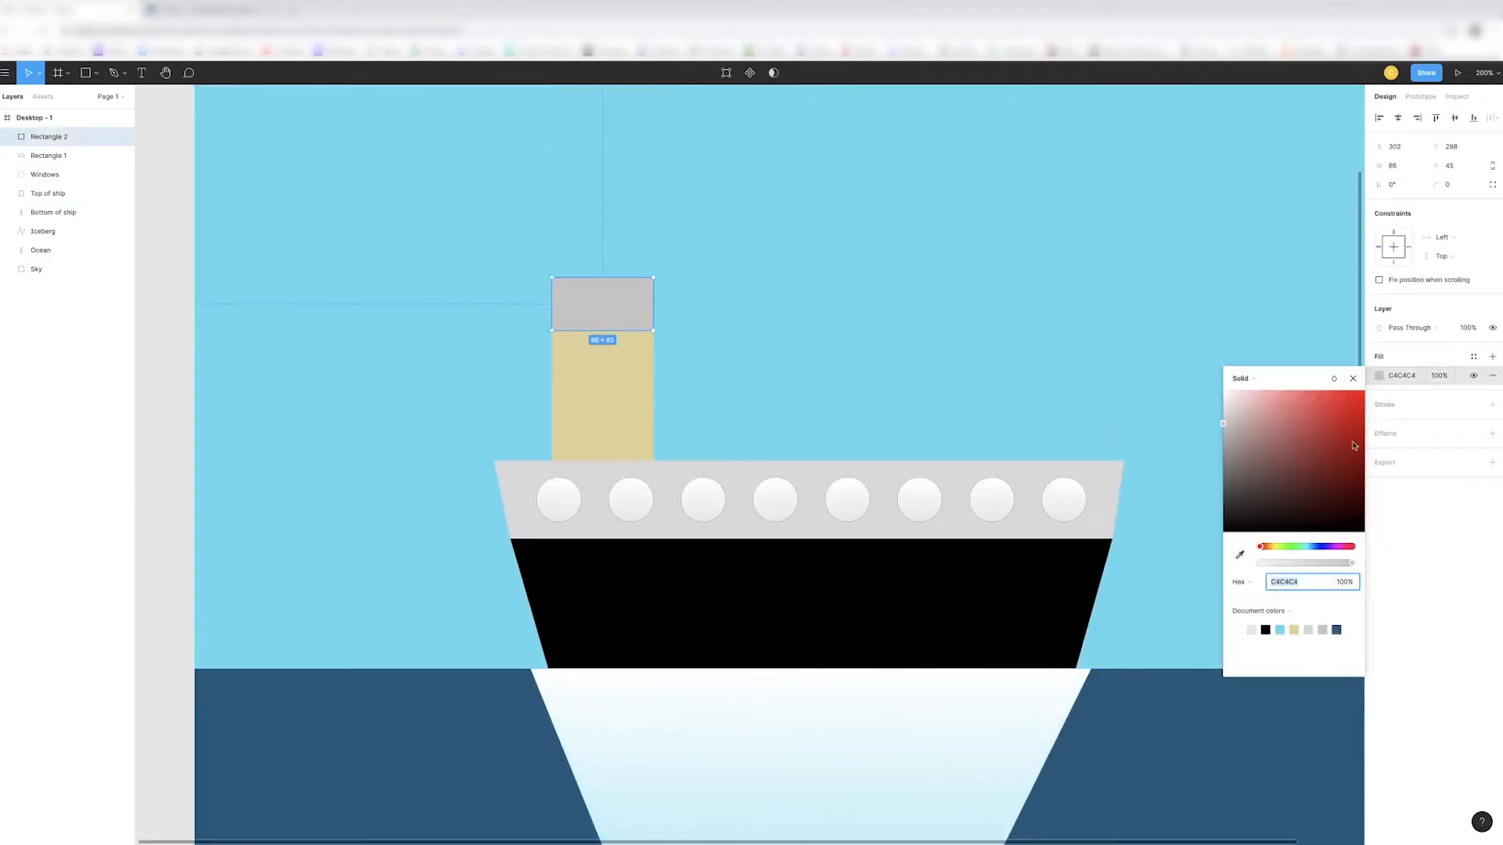
click(1266, 629)
key(Escape)
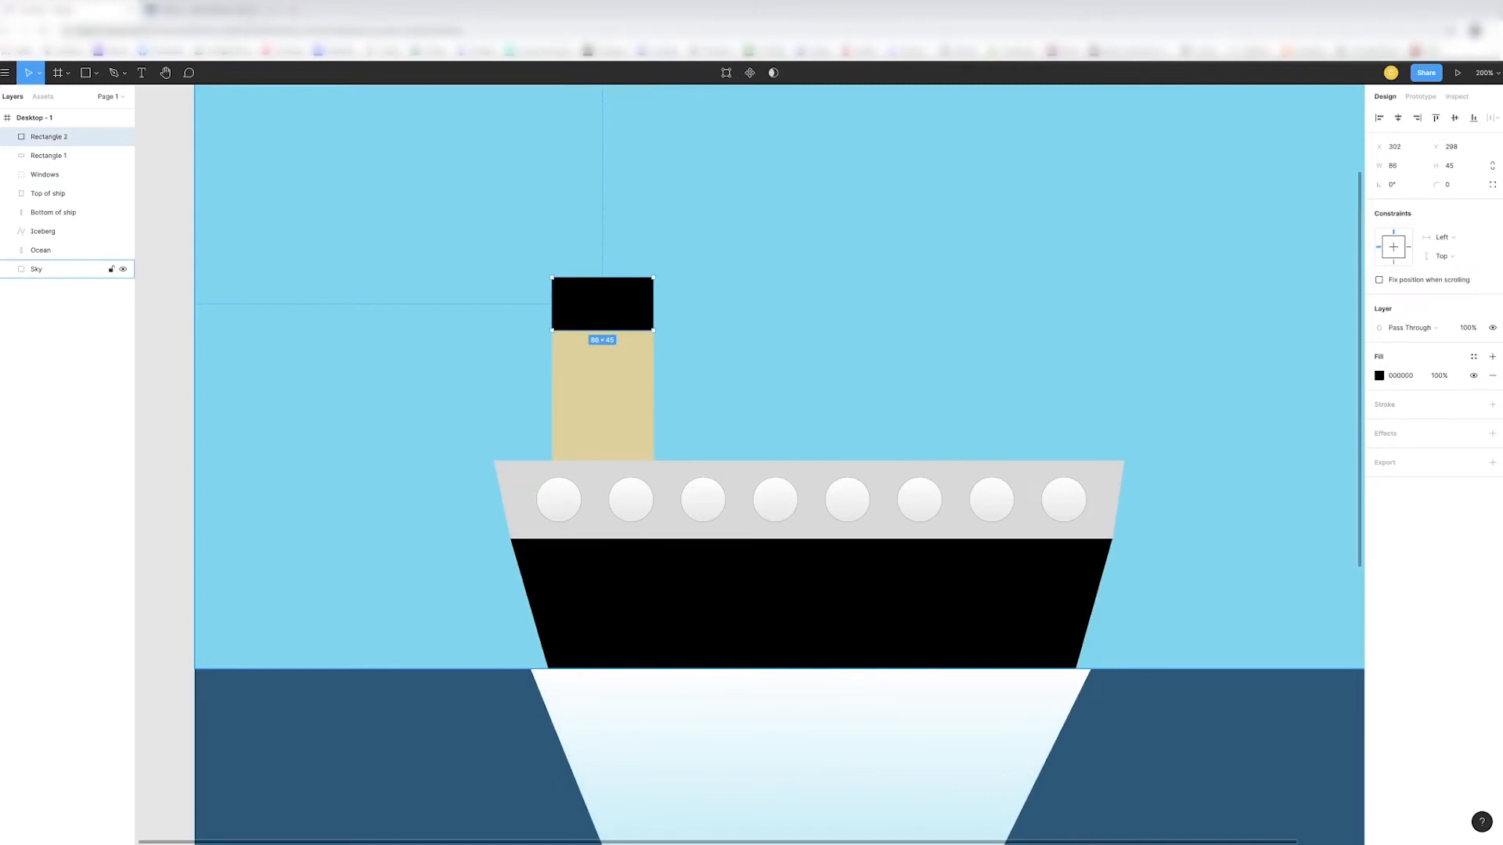
- Switch to the finished Webflow page to examine its funnels, and return to the Figma file
click(223, 14)
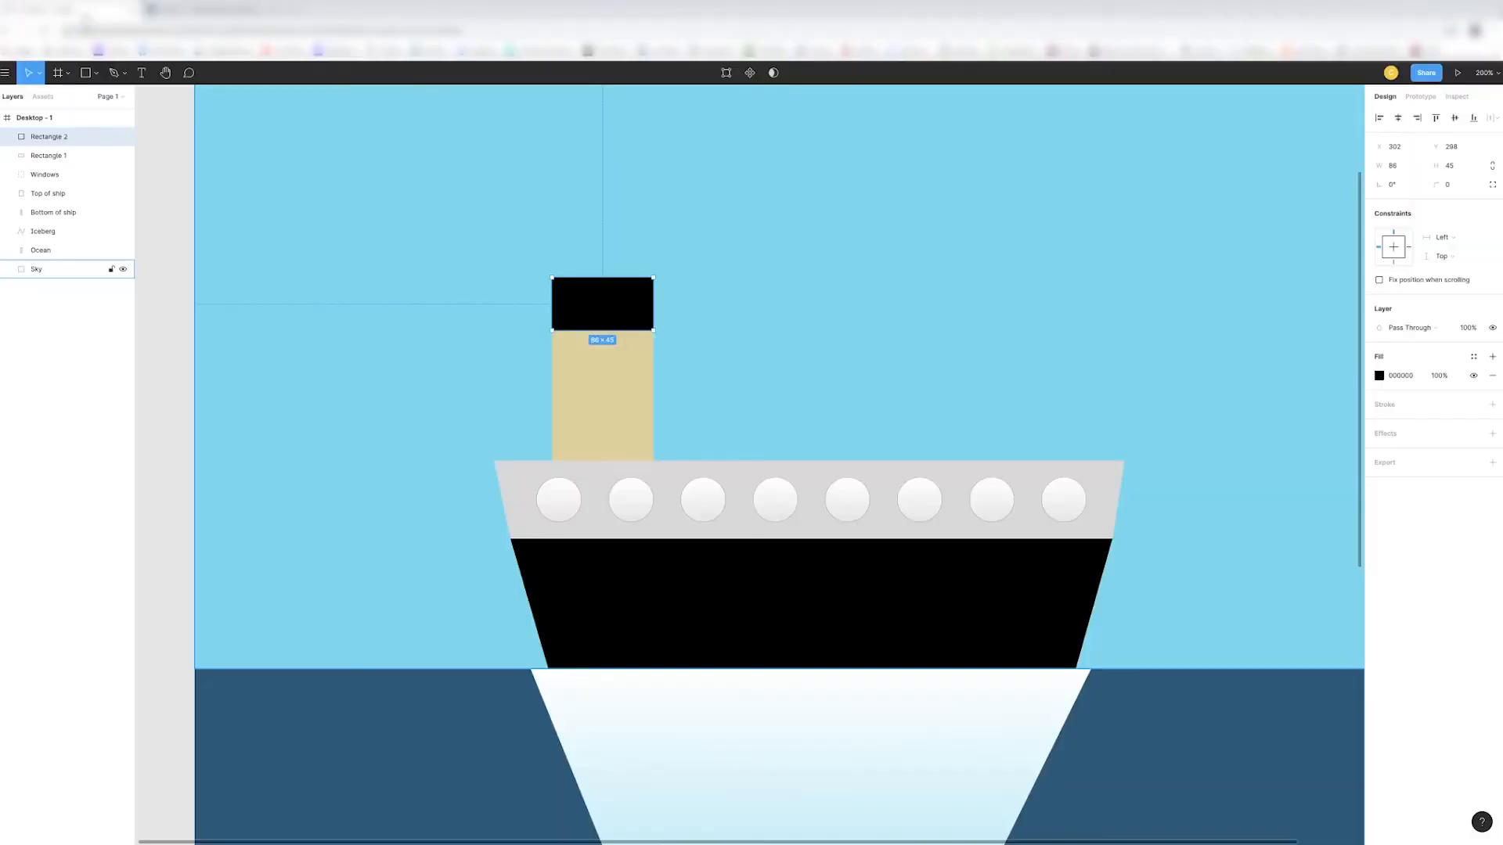
click(85, 14)
click(822, 329)
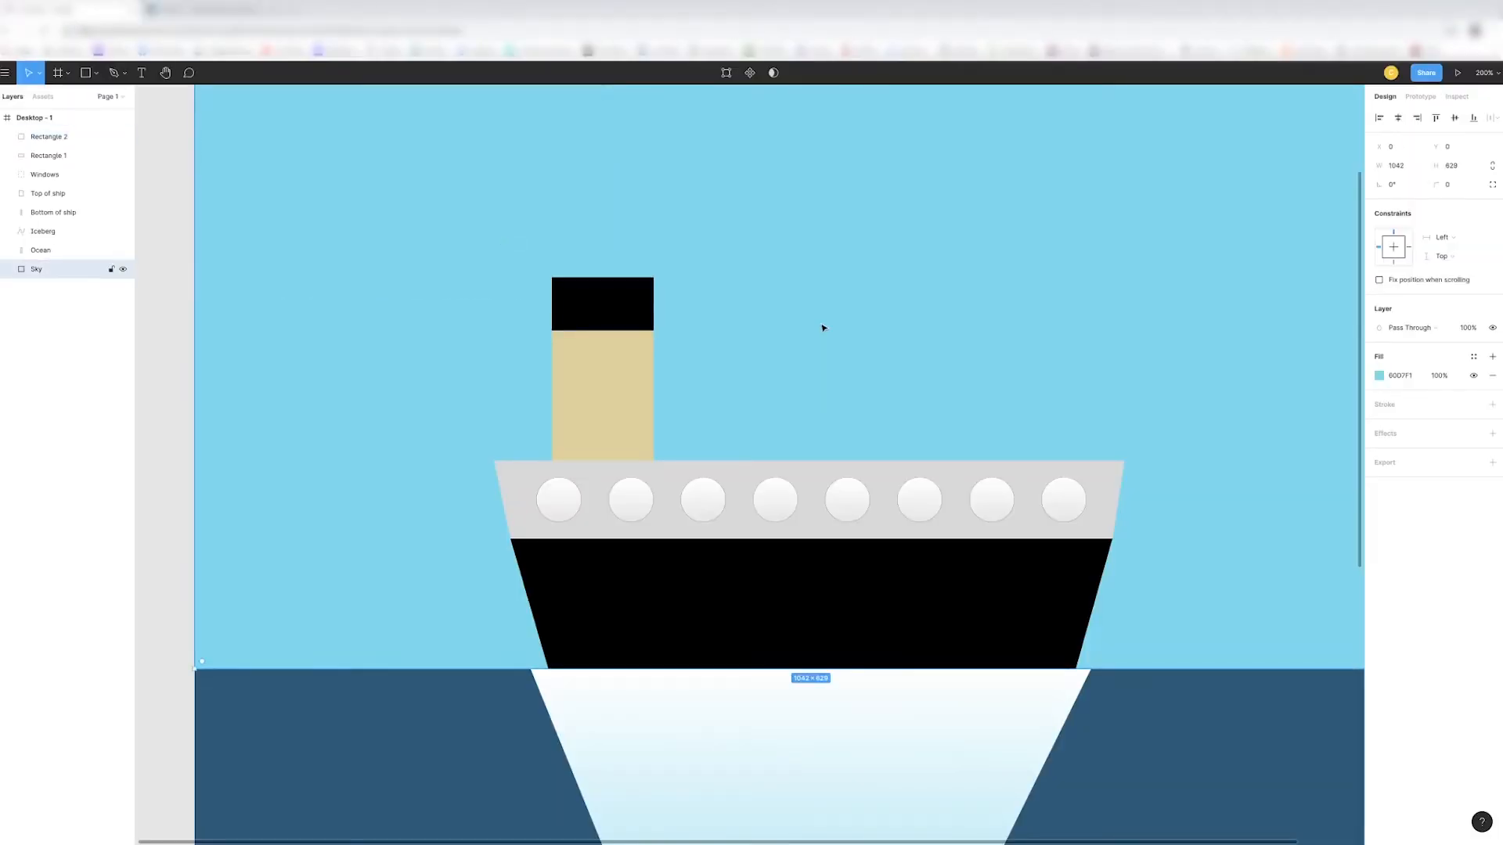
- Round only the two upper corners of the black funnel cap with a radius of 3
click(573, 291)
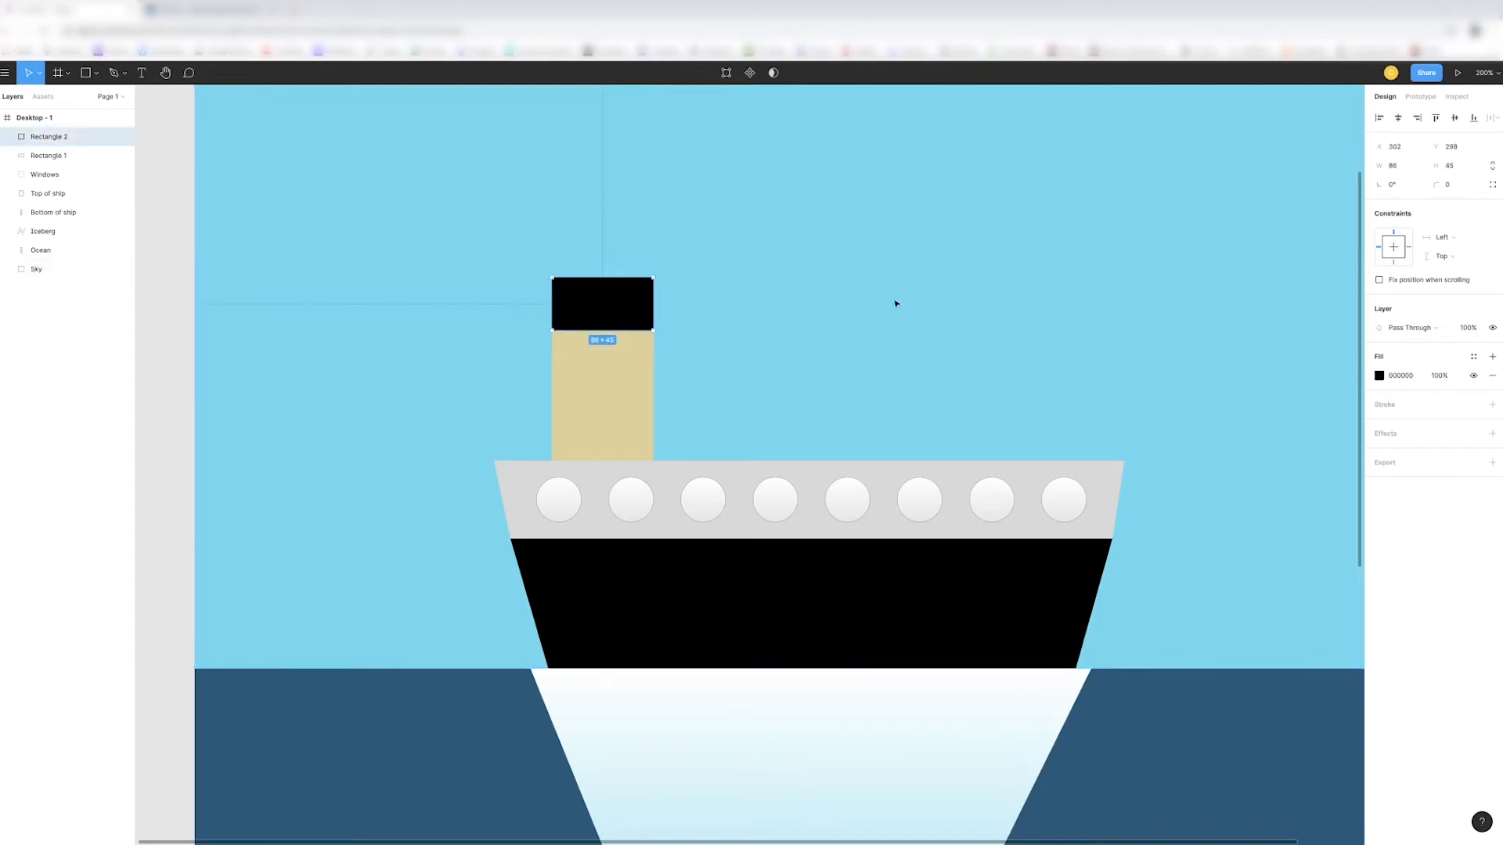
click(1448, 185)
click(1460, 208)
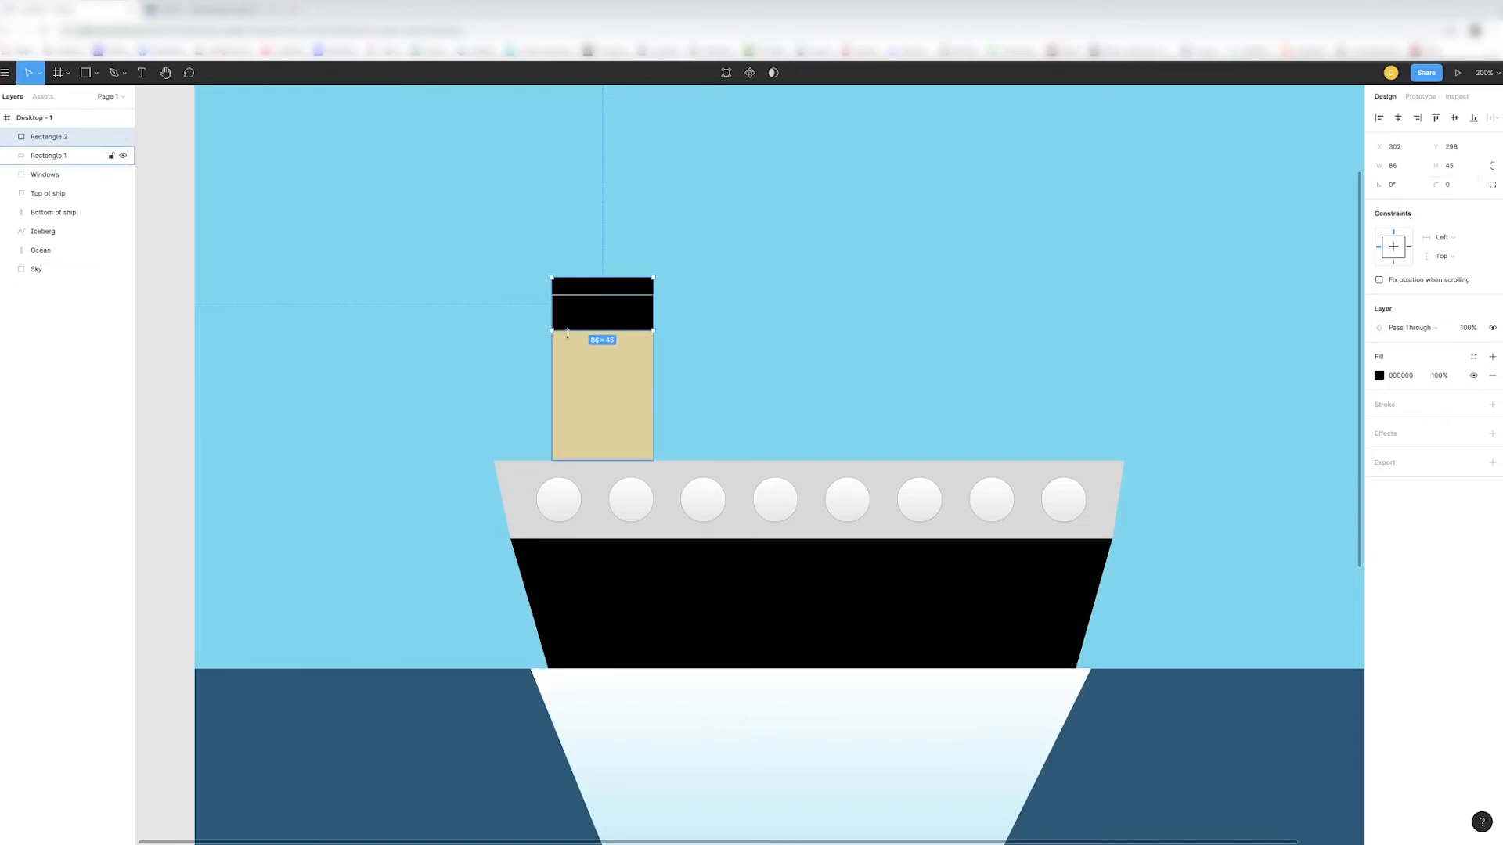
click(1493, 186)
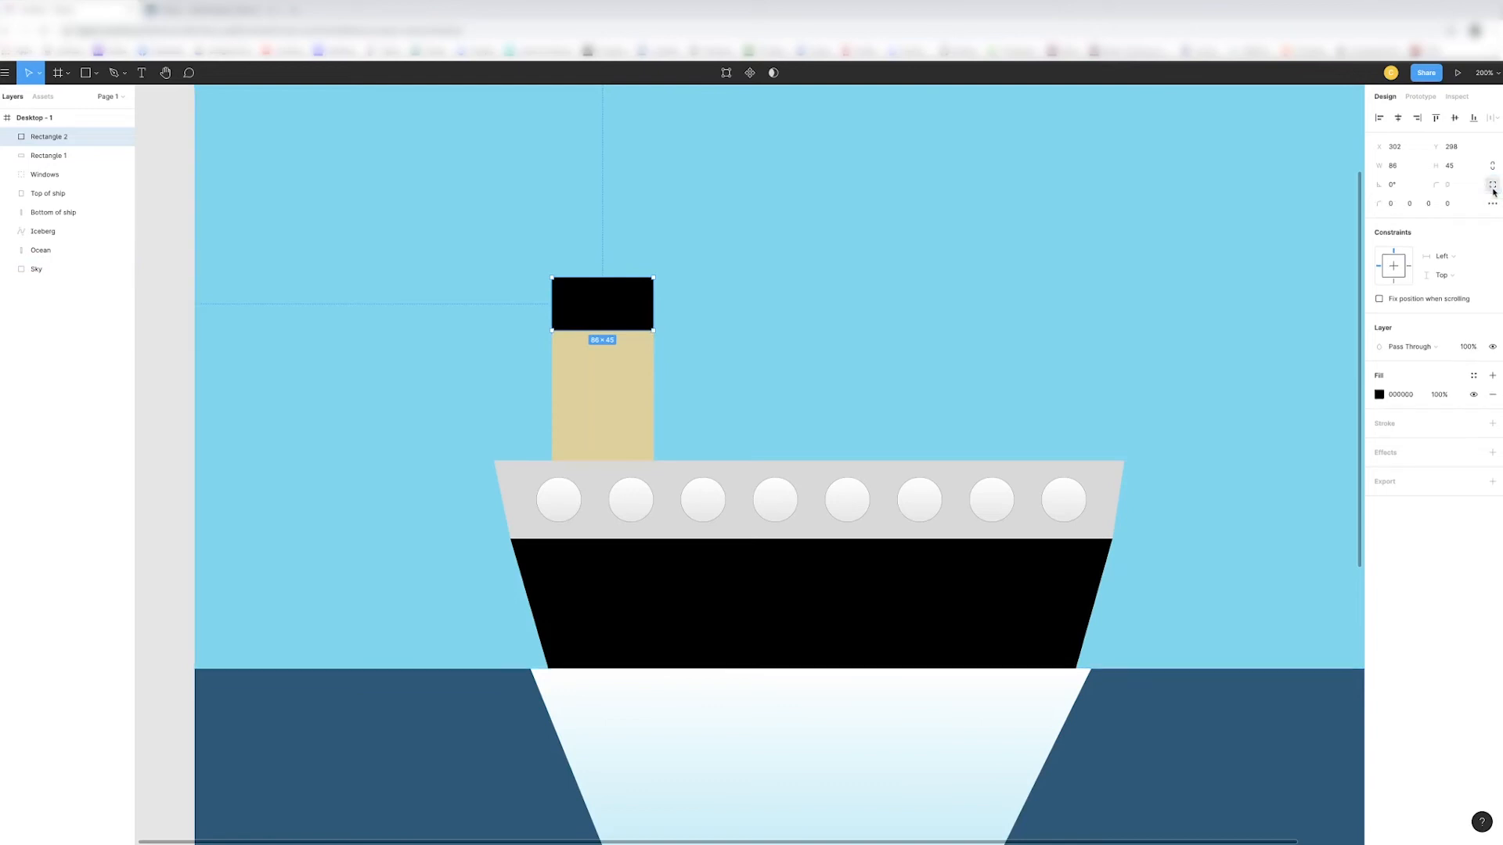
text(3)
key(Return)
click(1409, 203)
text(3)
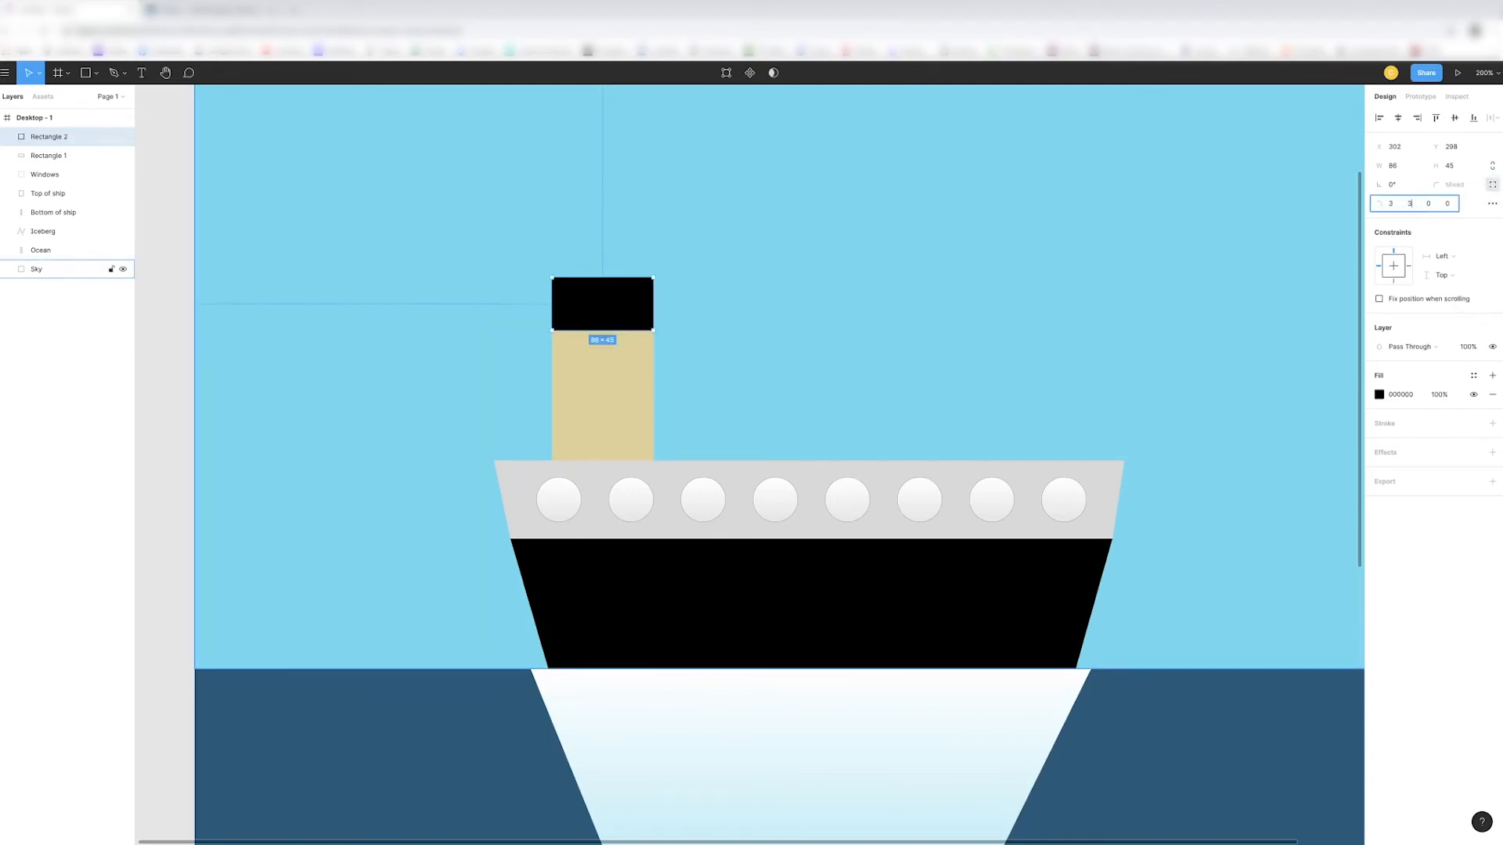
click(1170, 261)
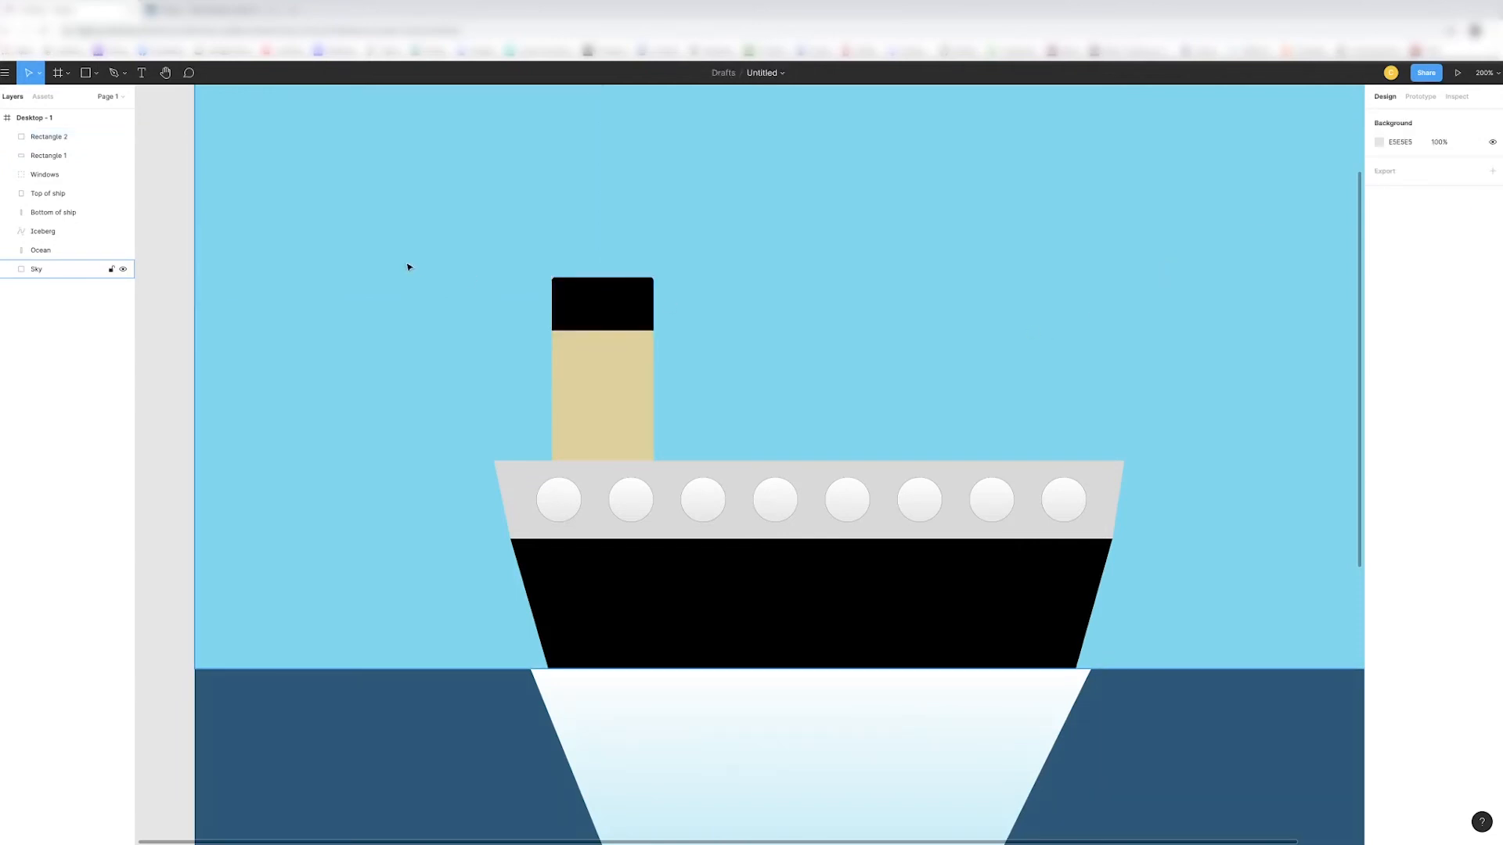
- Draw a vertical strip about 20 px wide and 155 px tall along the funnel's left edge and nudge it to X 301
click(113, 72)
click(96, 73)
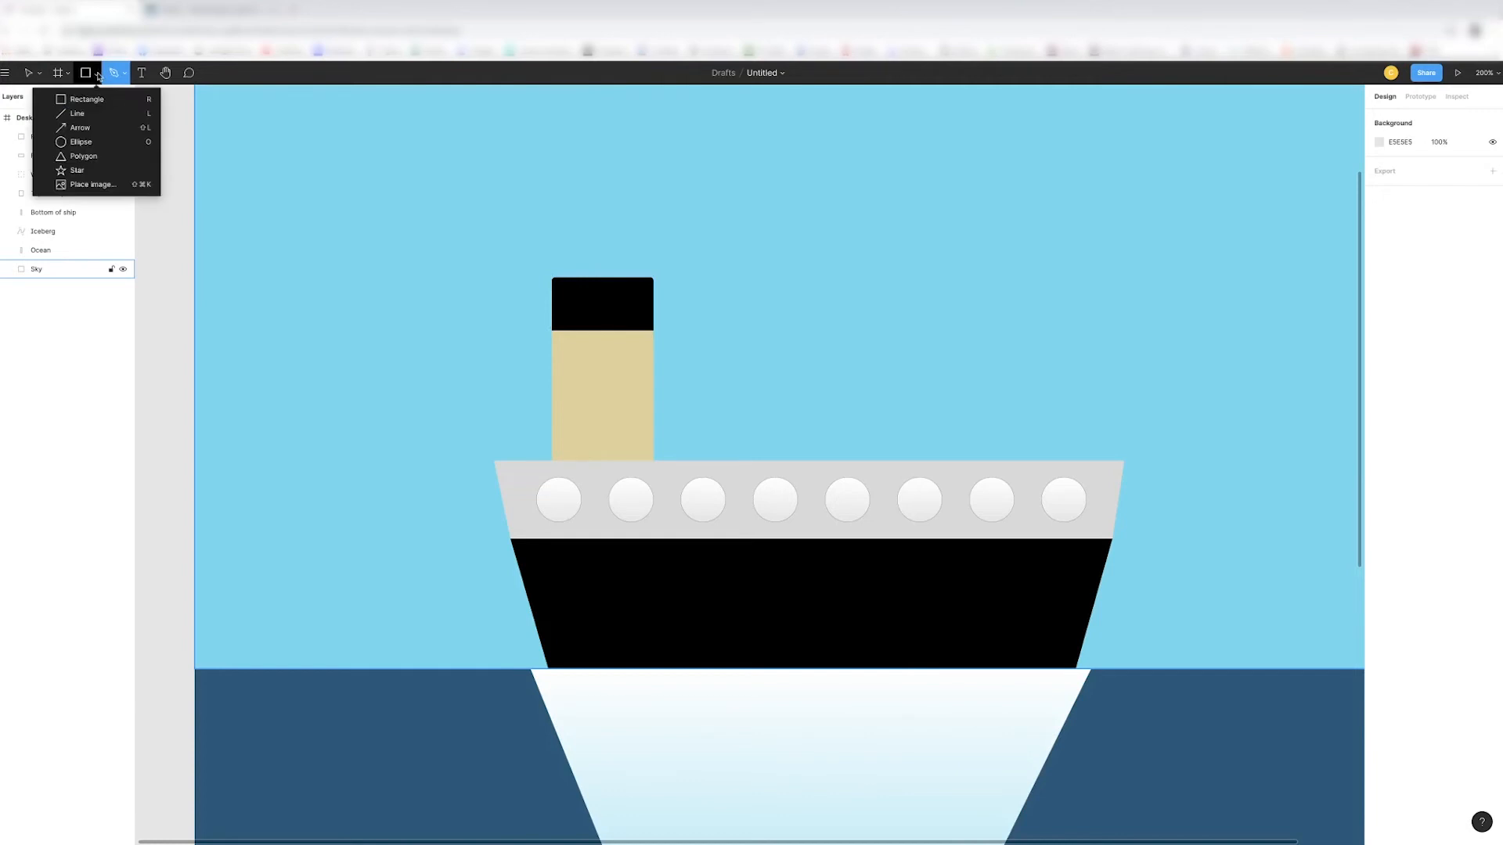
click(95, 98)
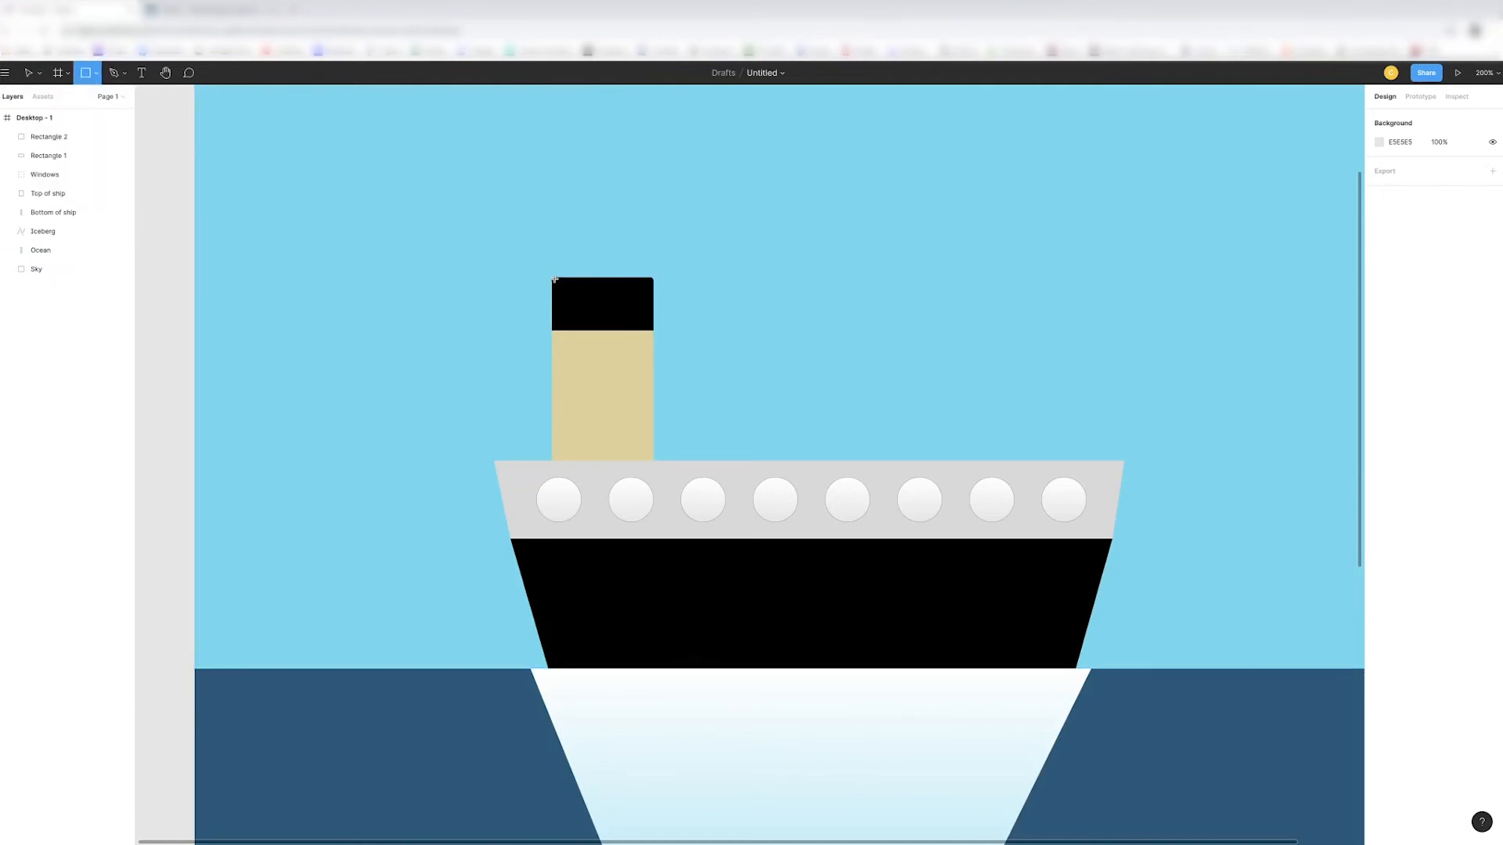
drag(554, 279, 577, 461)
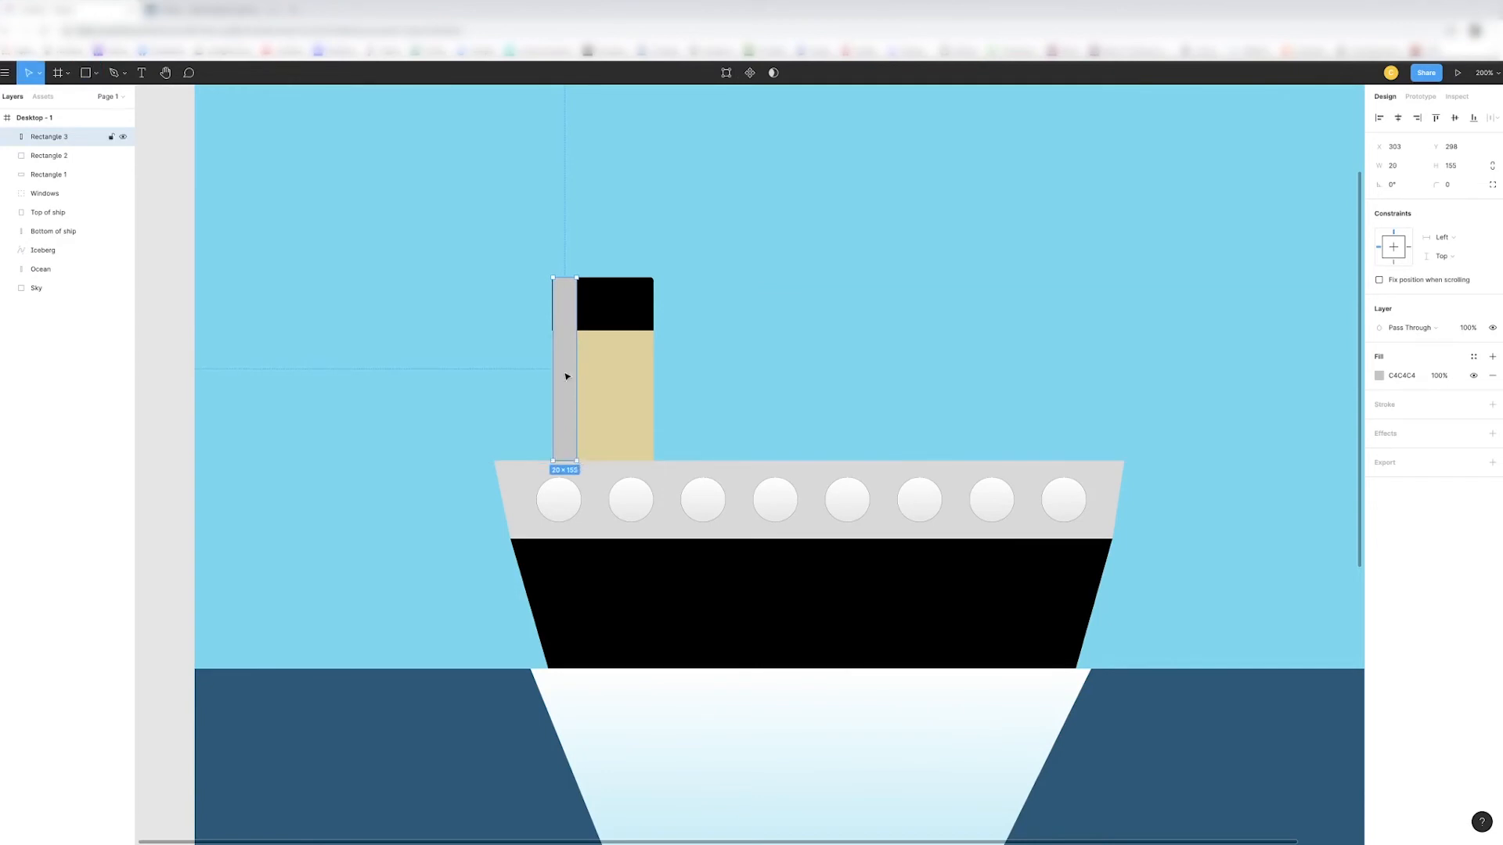
key(Left)
key(Left)
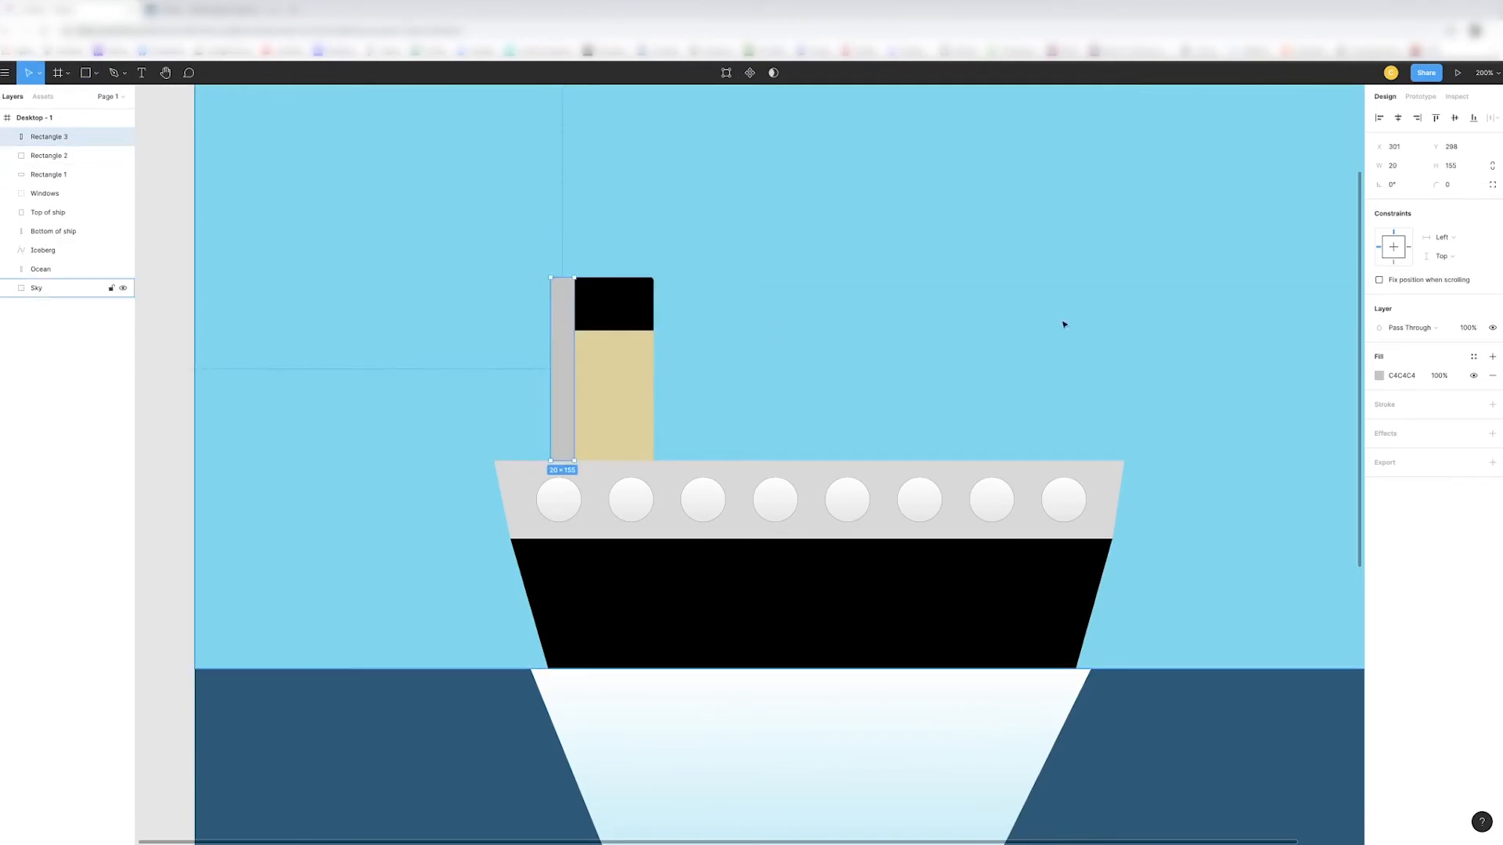
- Fill the strip with black at 42% opacity and nudge it to X 302, flush with the funnel's left edge
click(1379, 376)
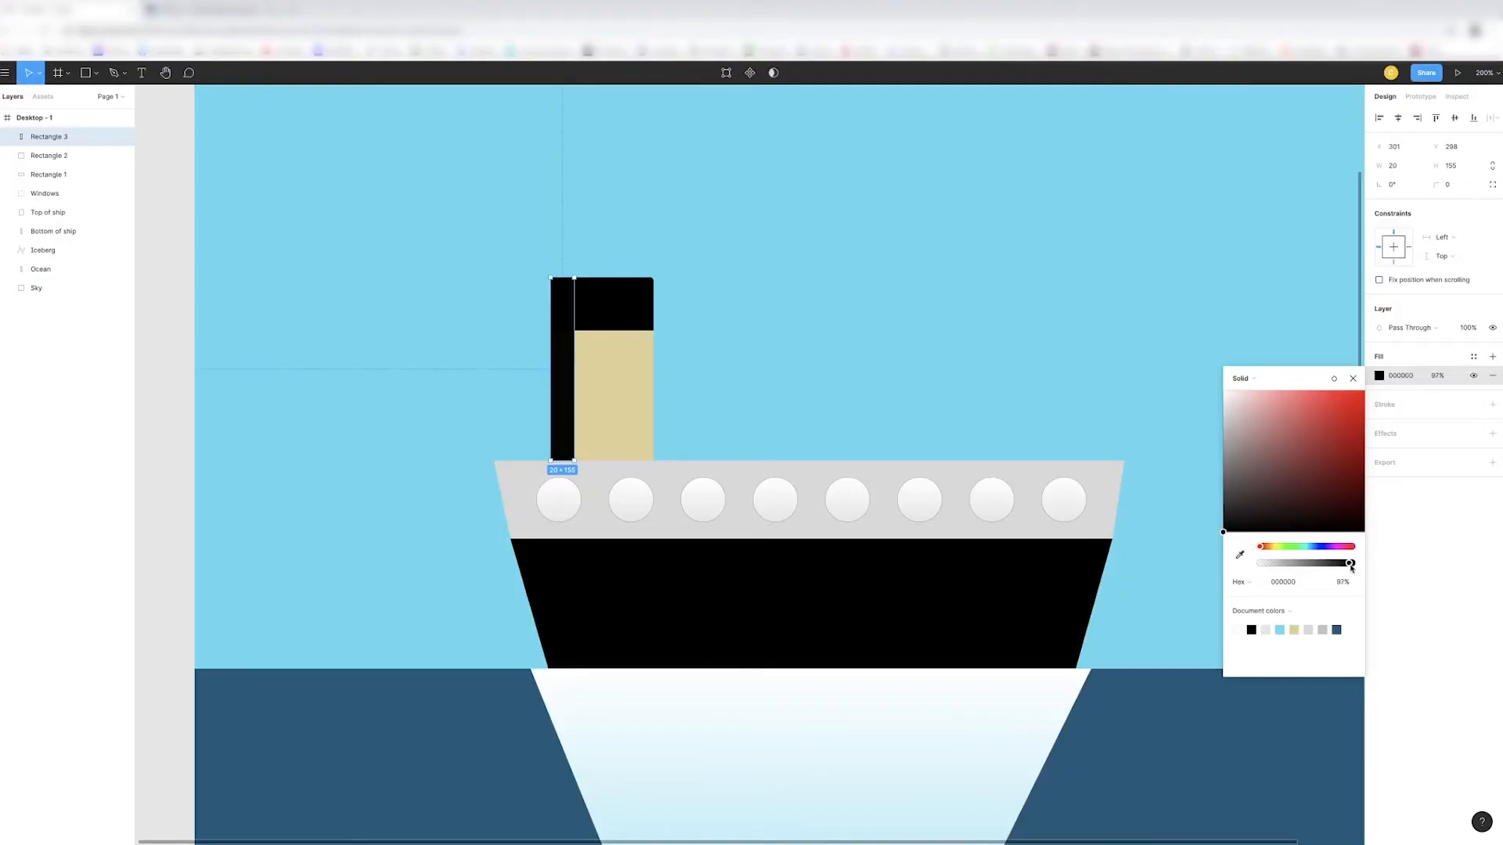
drag(1349, 565, 1300, 572)
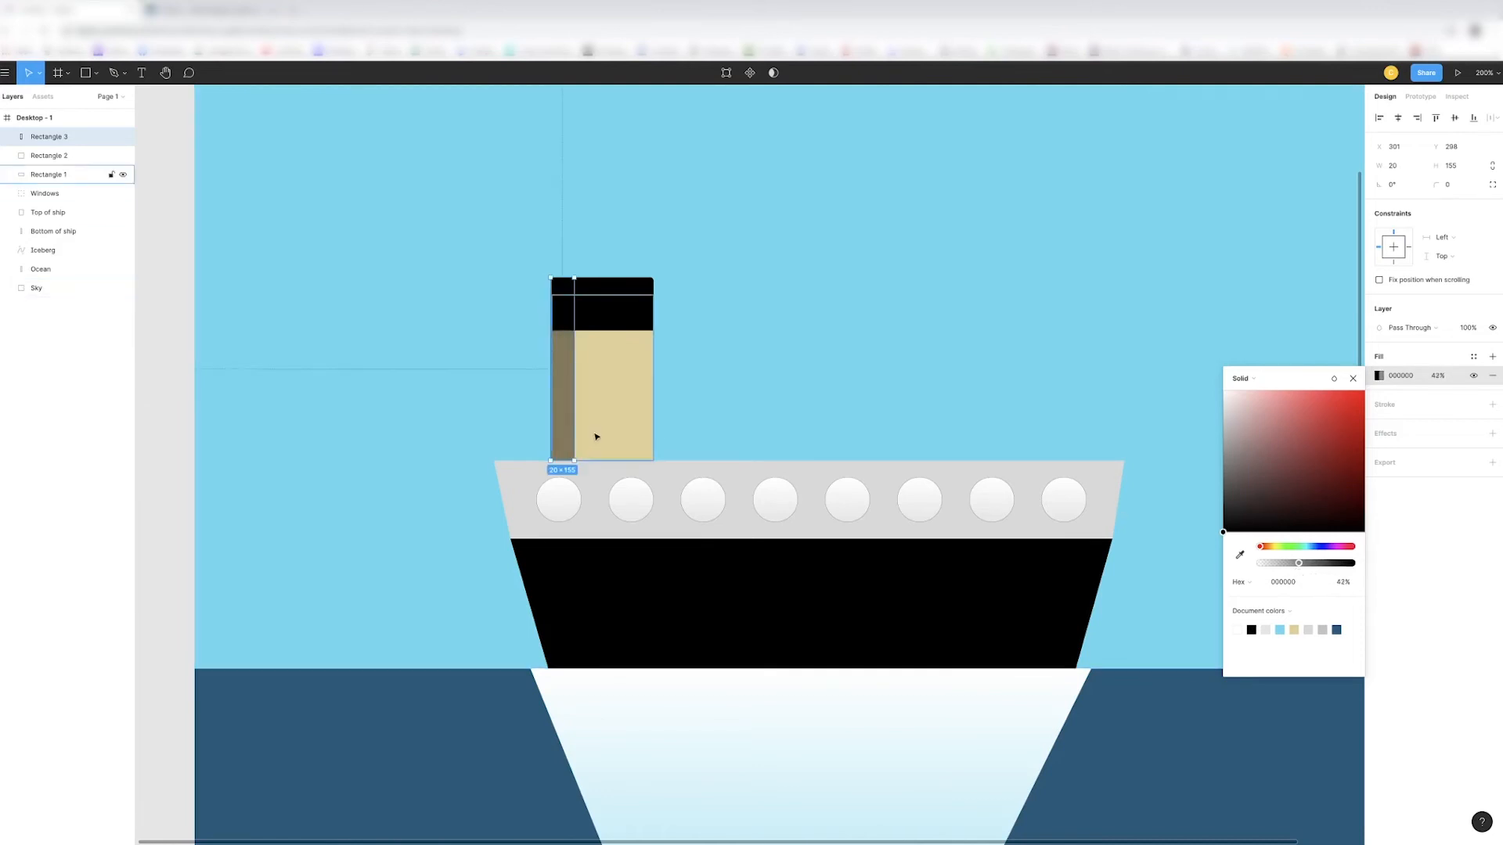
key(Right)
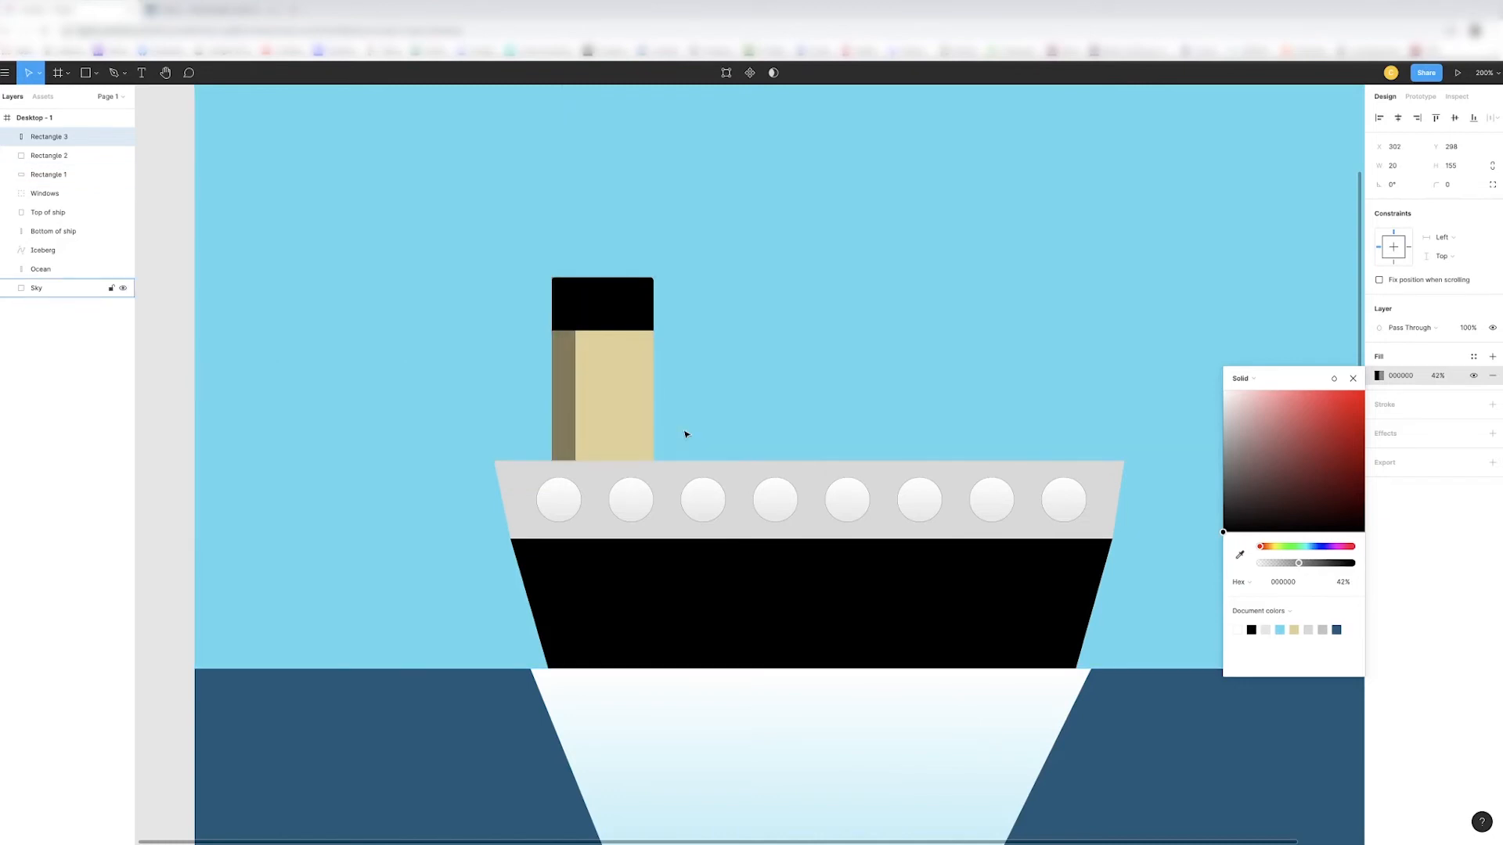
click(816, 397)
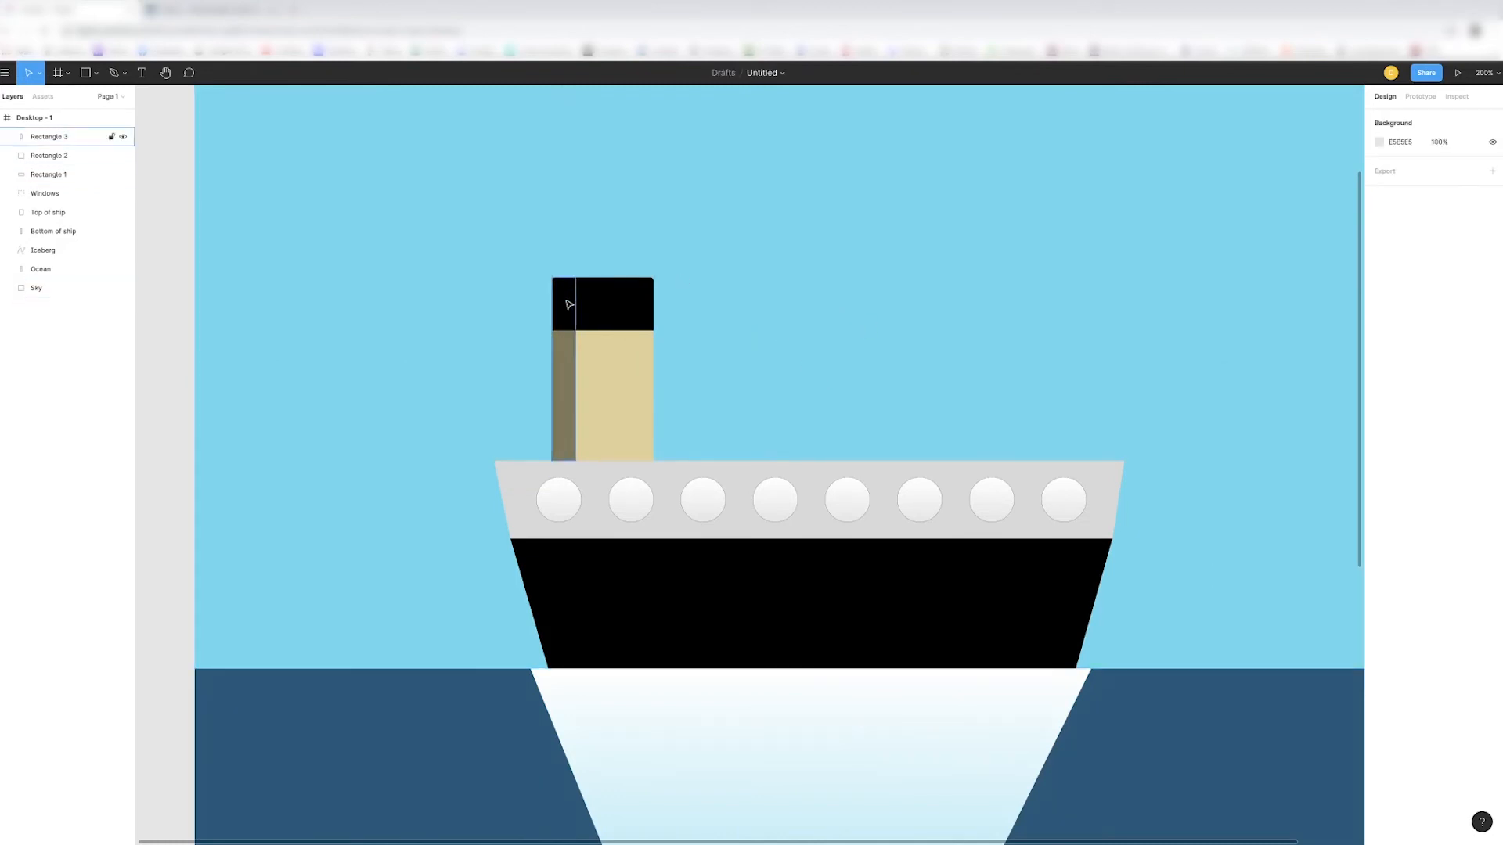
- Round only the upper-left corner of the dark strip on the funnel with a radius of 3
key(plus)
scroll(745, 296, left, 2)
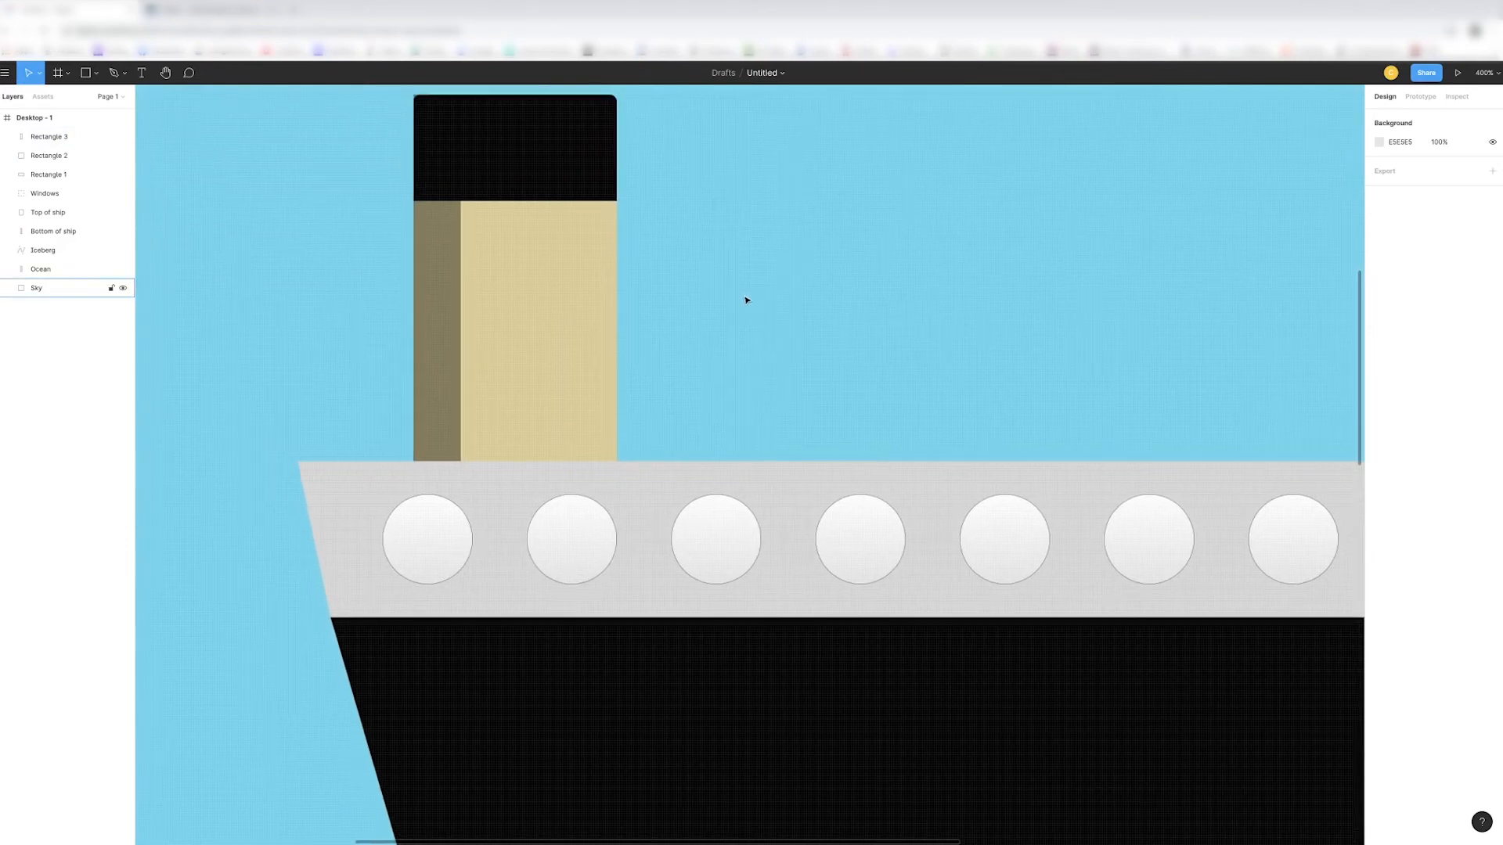
scroll(626, 313, up, 5)
click(457, 317)
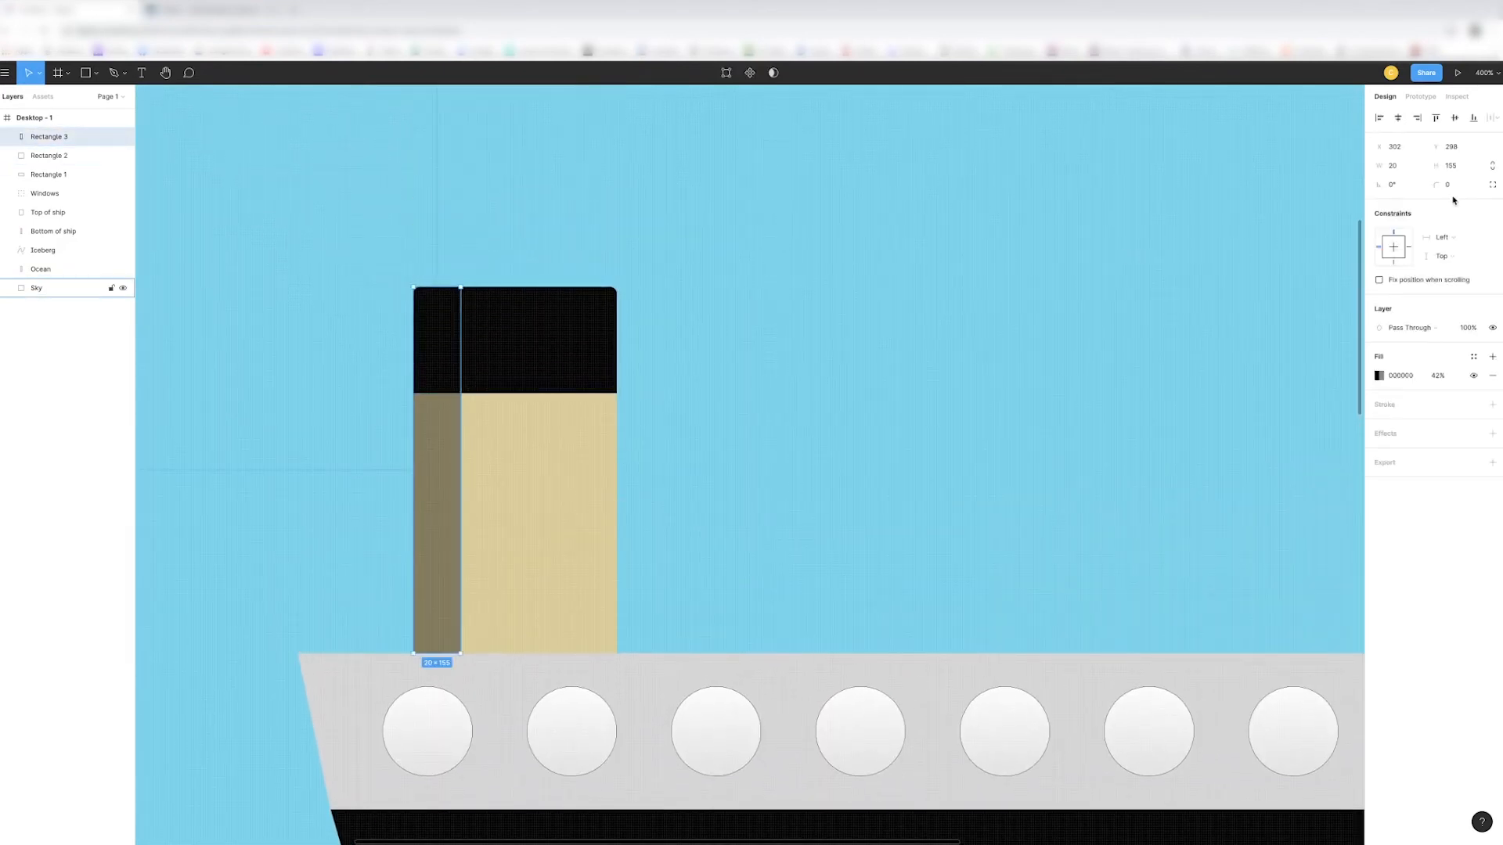
click(1492, 184)
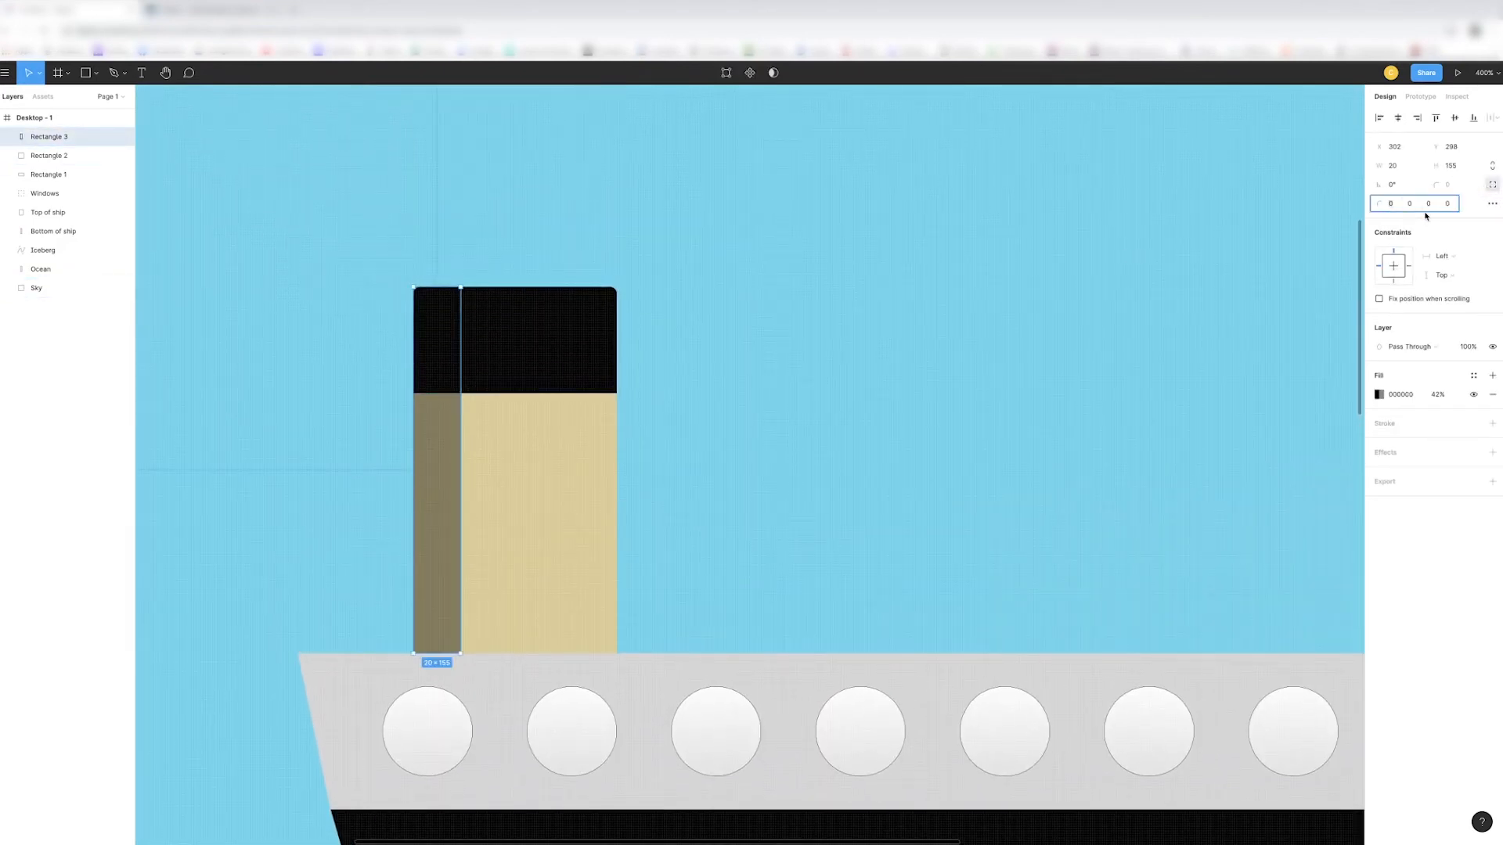
key(Return)
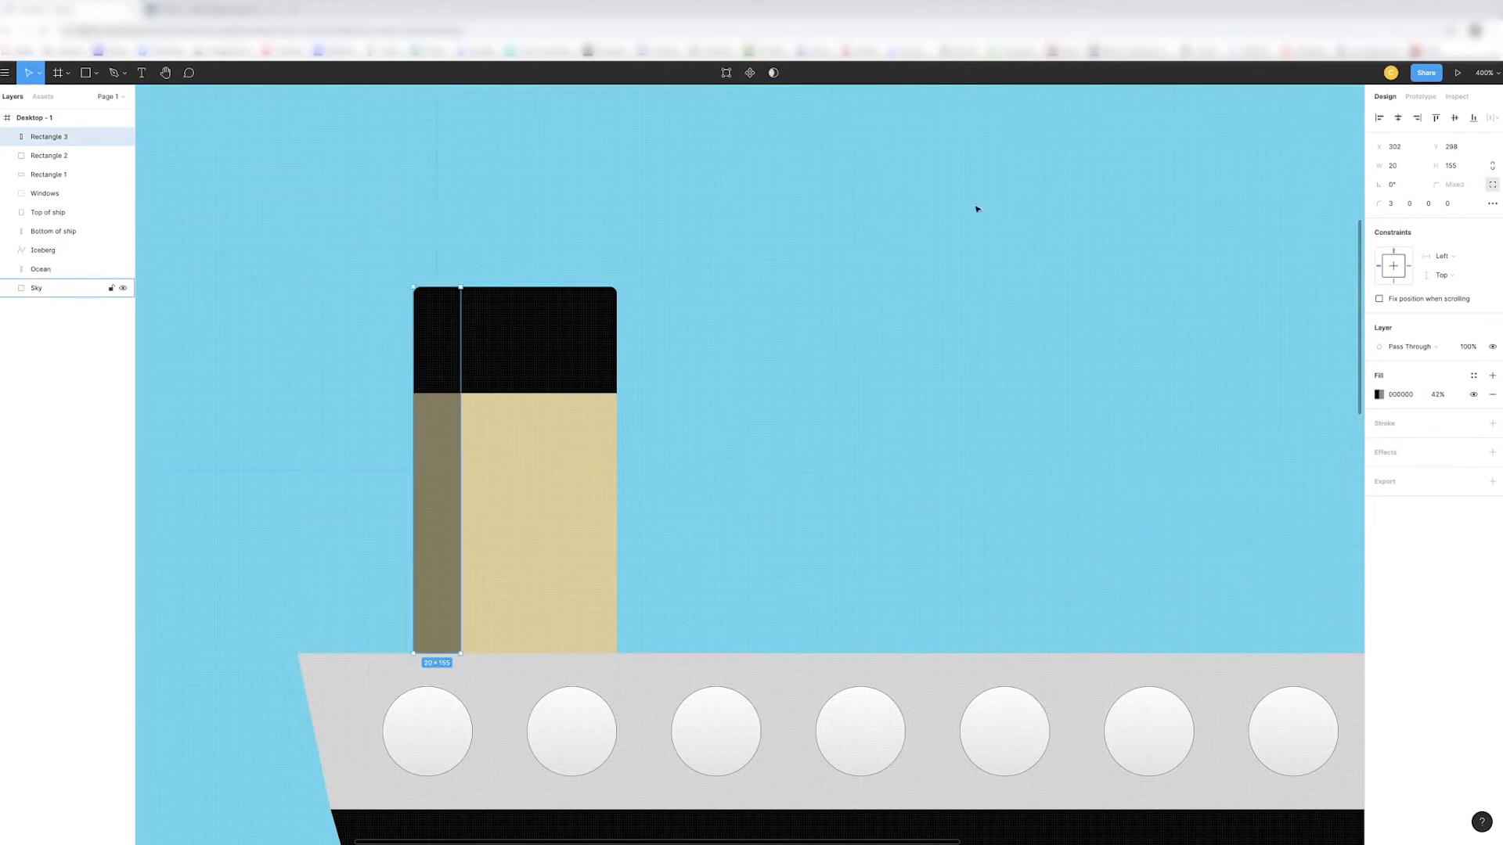
click(963, 211)
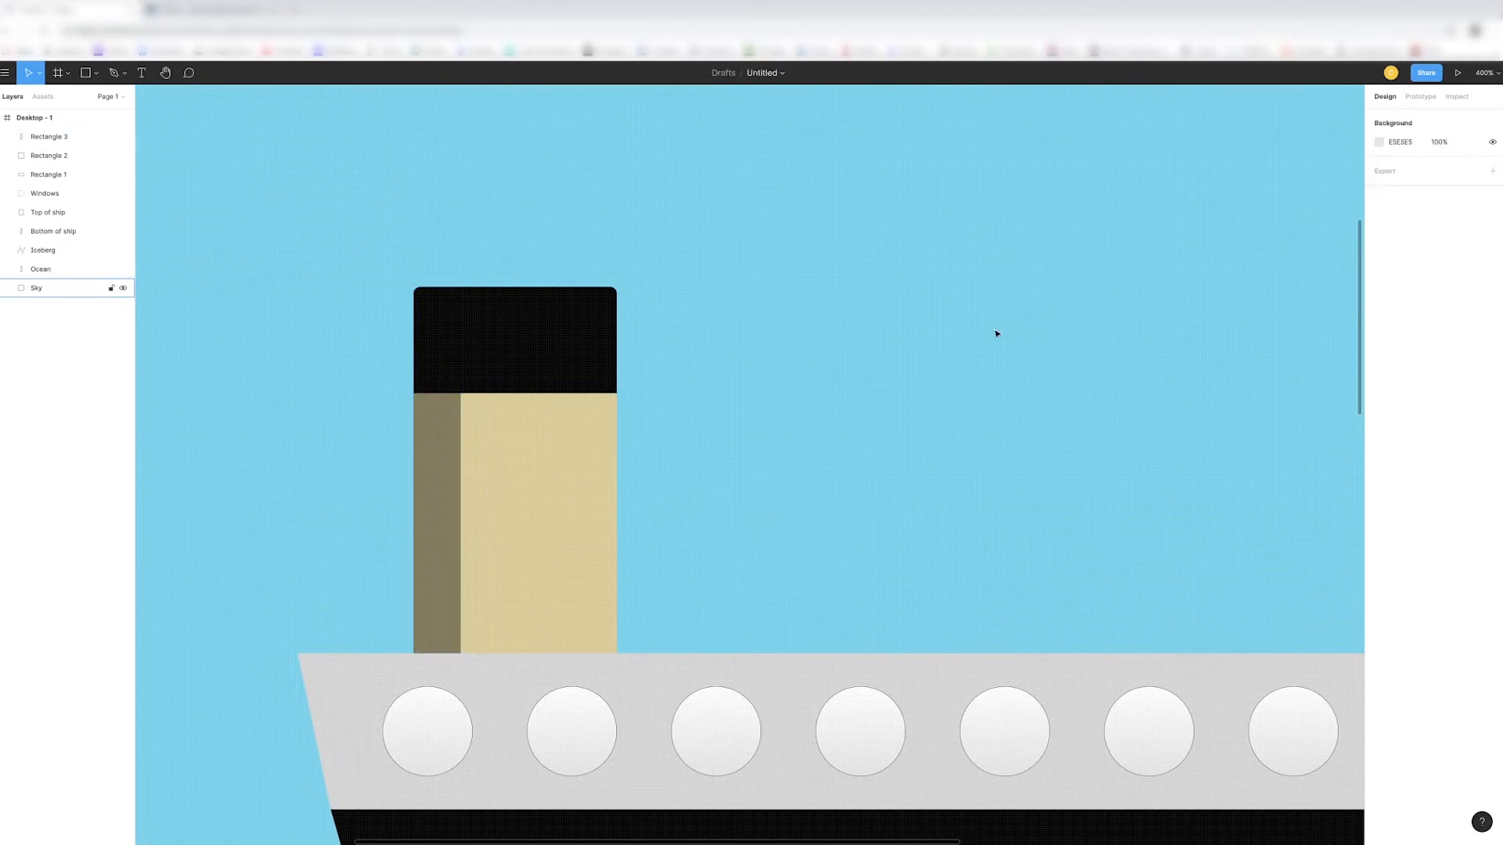
- Draw a strip about 15 px wide and 155 px tall along the funnel's right edge and fill it with white at 54% opacity
key(minus)
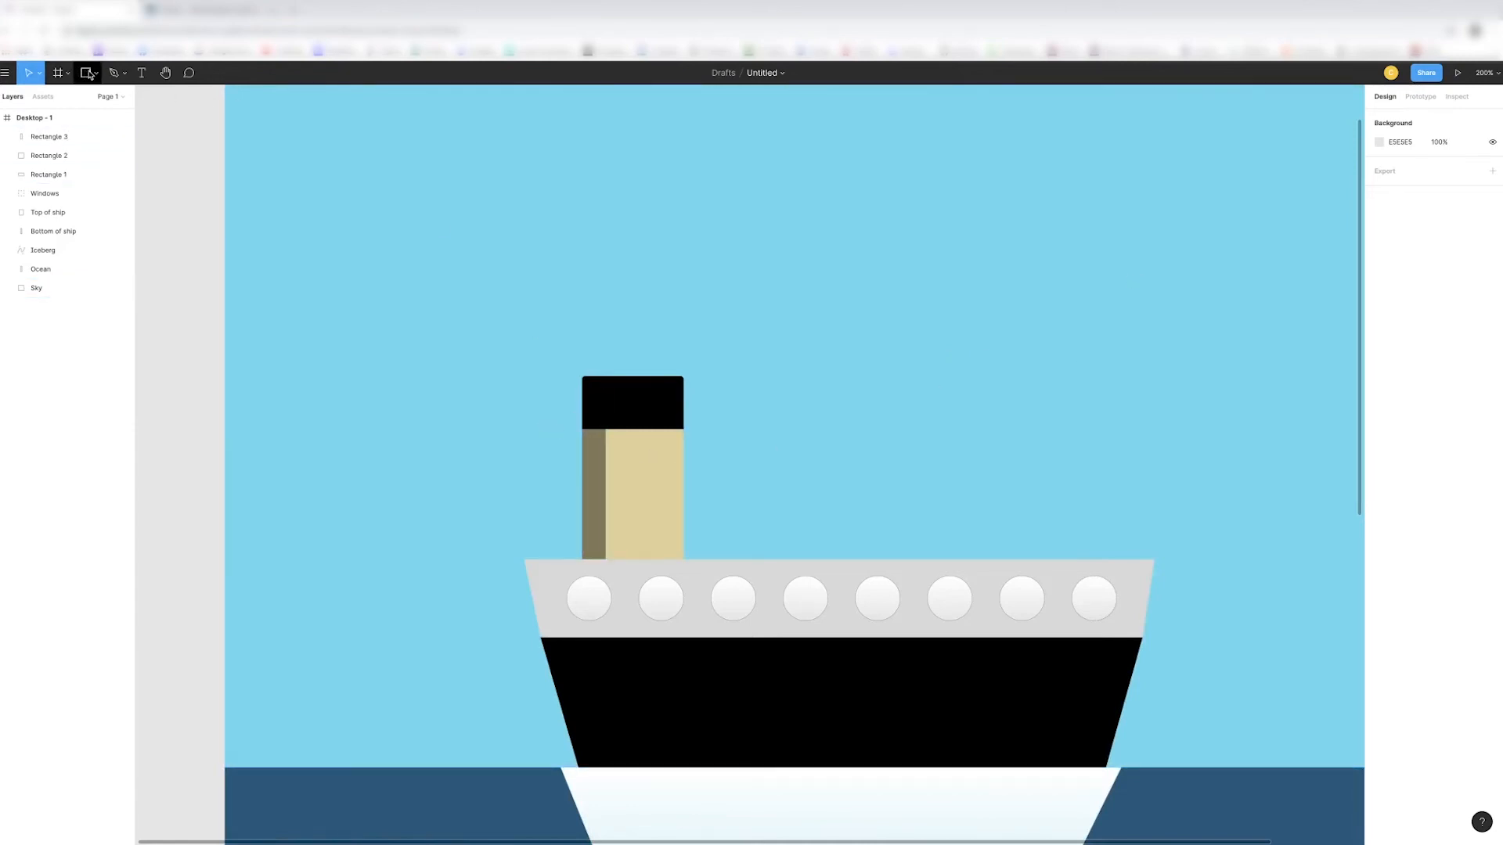
click(90, 74)
click(86, 99)
drag(665, 376, 685, 562)
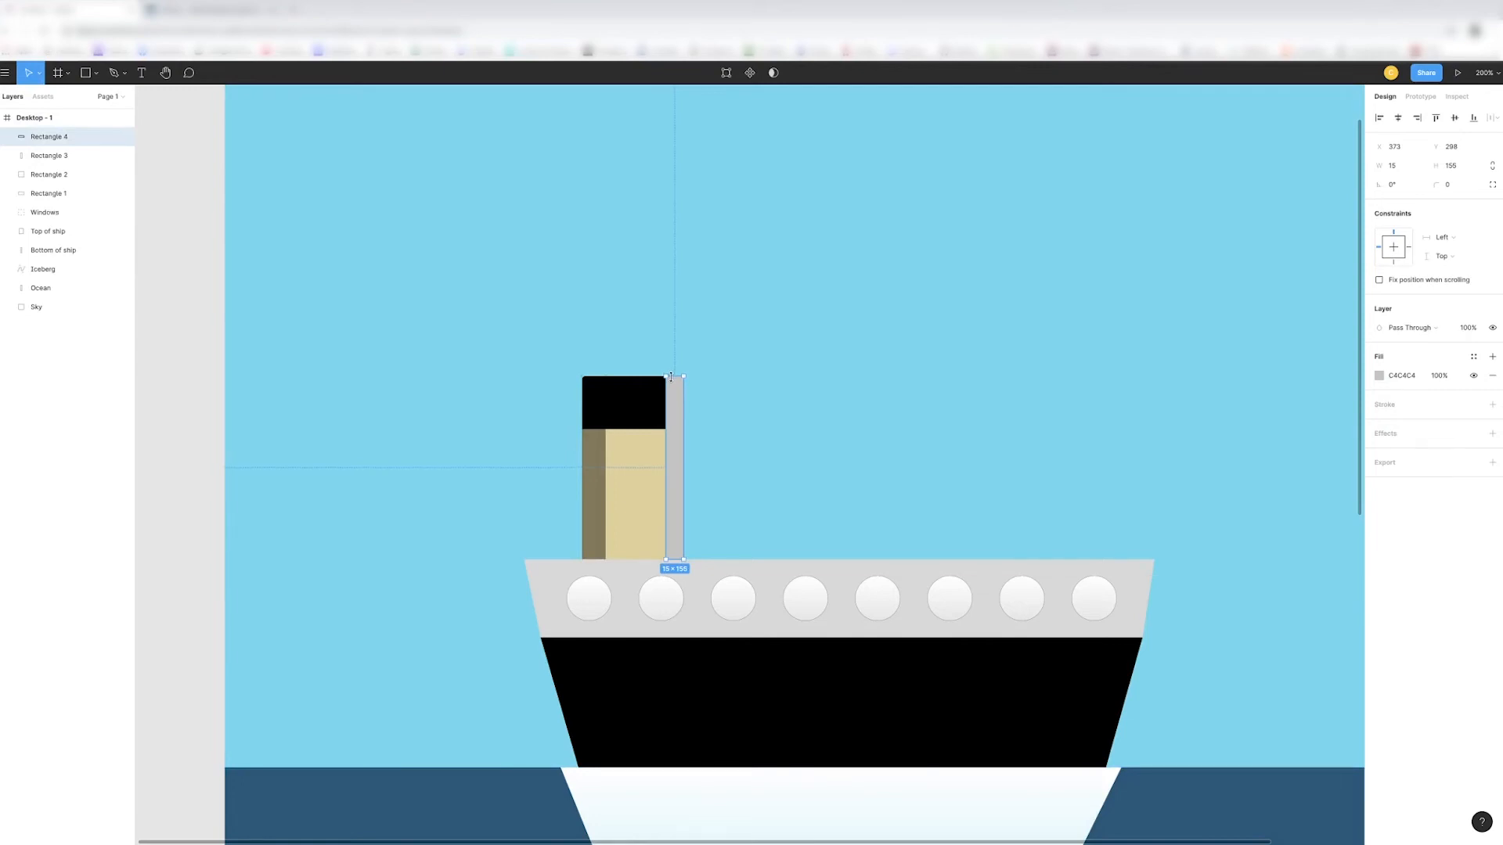
click(1379, 376)
click(1268, 583)
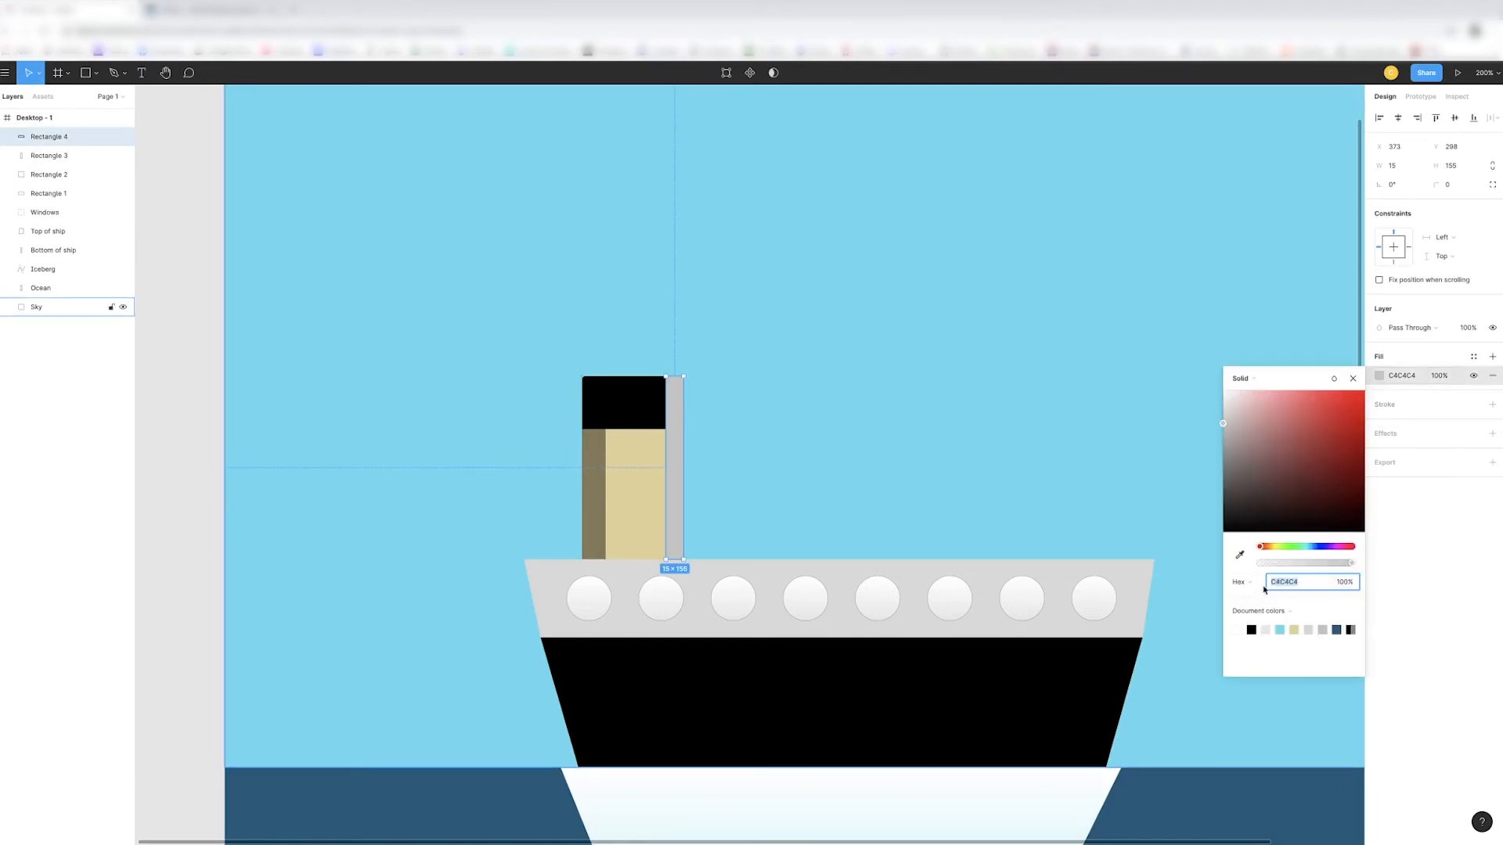
click(1230, 630)
drag(1353, 569, 1315, 570)
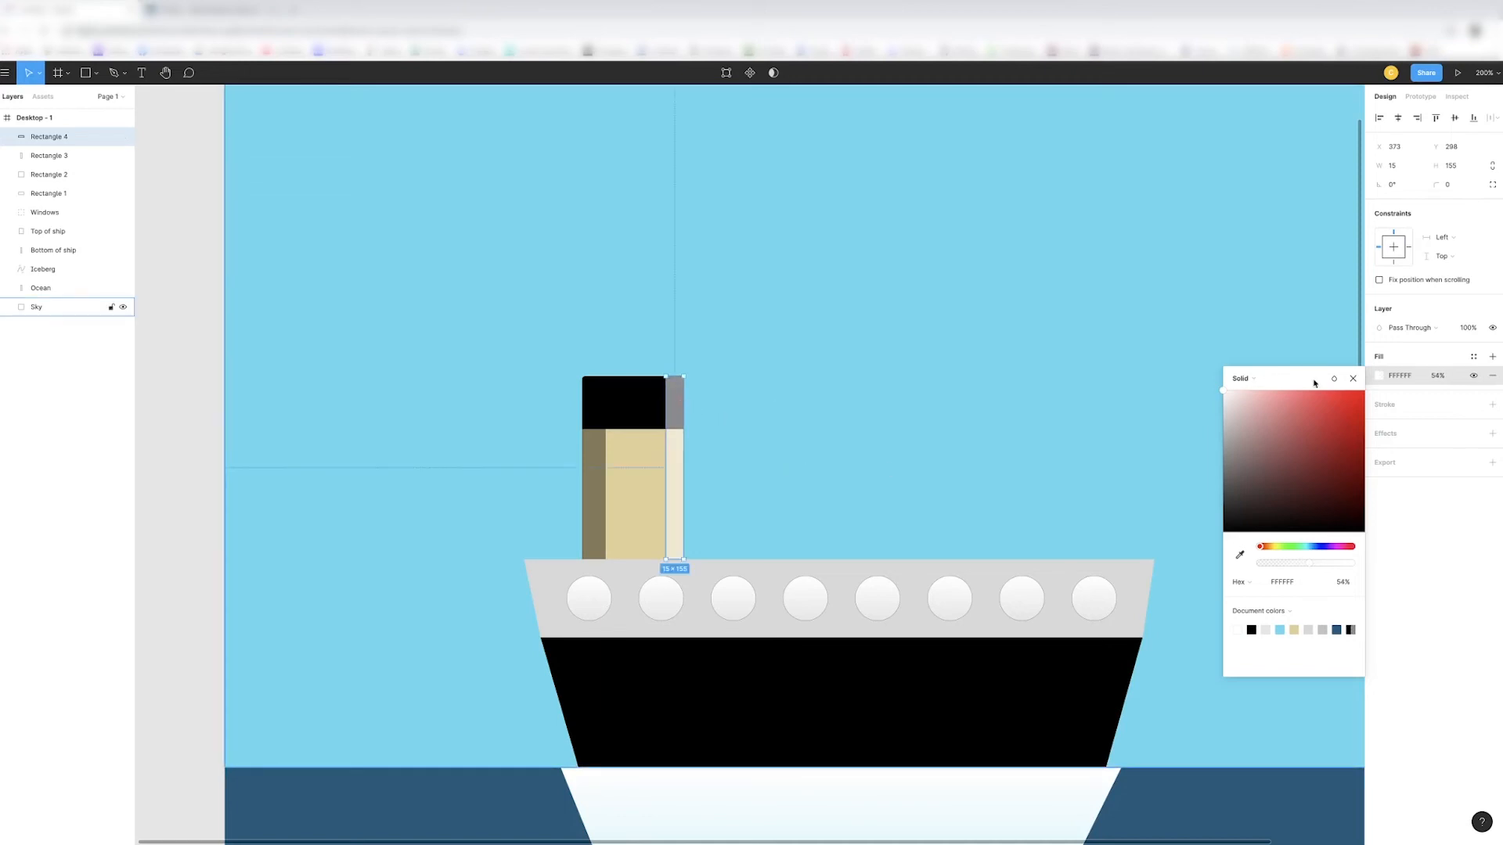
click(1353, 378)
- Round only the upper-right corner of the light strip on the funnel with a radius of 3
click(1492, 184)
click(1411, 205)
key(Return)
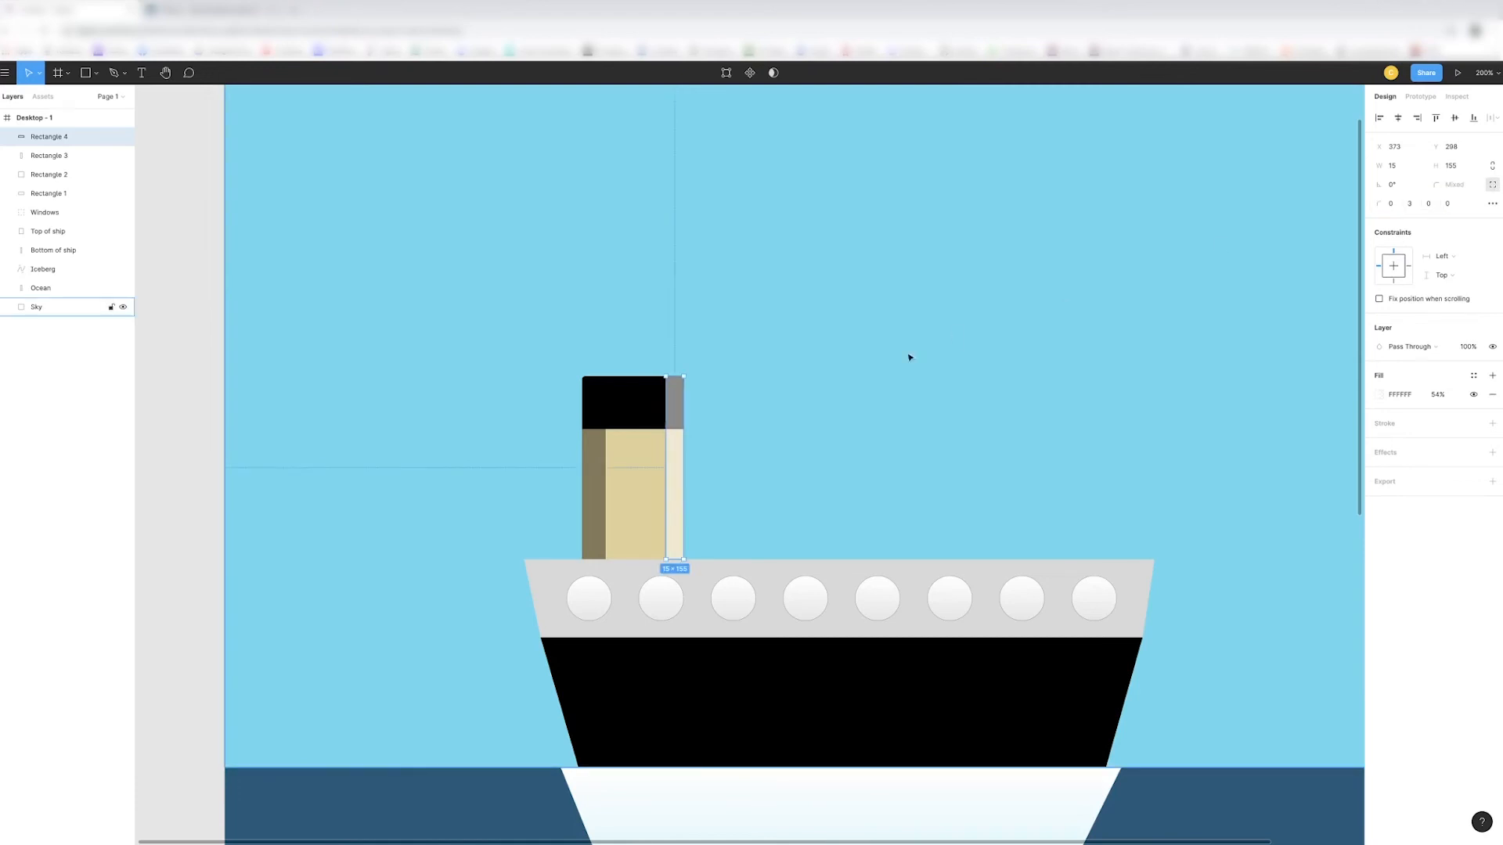
key(super+plus)
scroll(669, 374, left, 1)
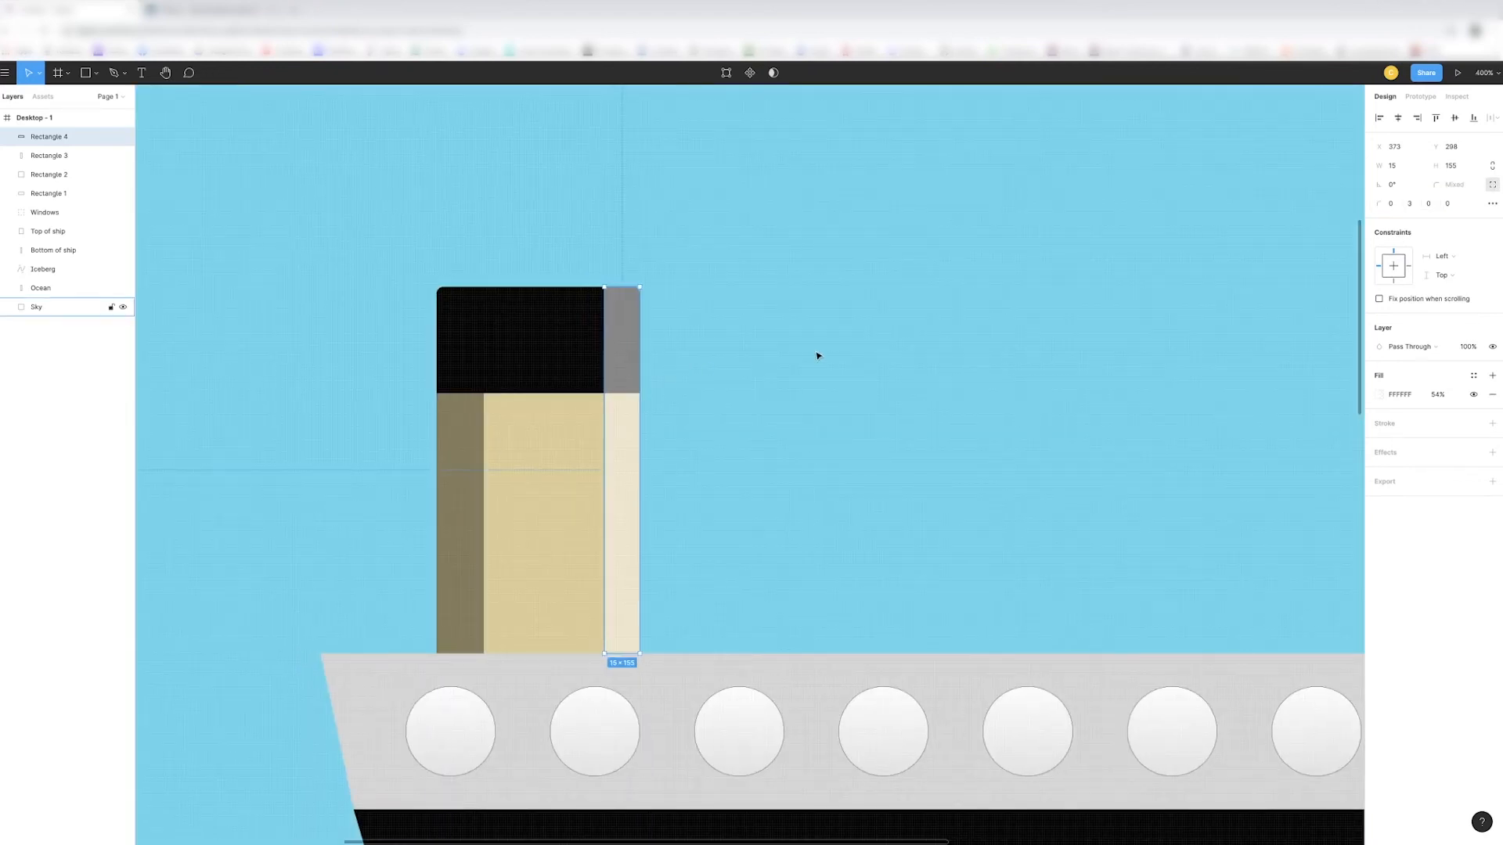
key(Escape)
scroll(819, 355, left, 2)
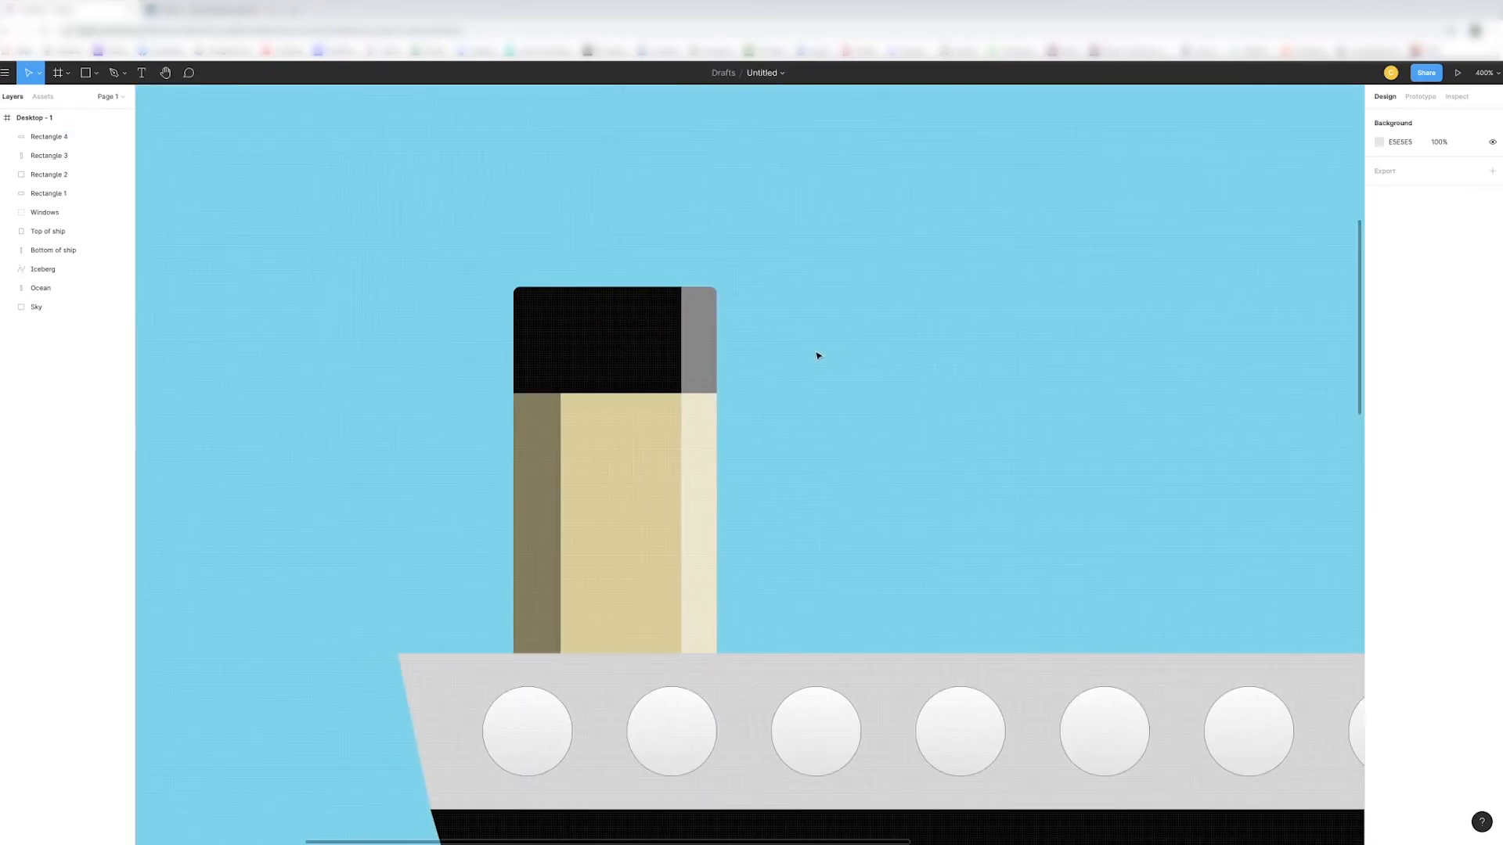
- Sketch two curly smoke lines above the funnel with the Pencil tool, about 19 by 34 px and 26 by 52 px
key(super+minus)
scroll(819, 355, down, 2)
key(super+minus)
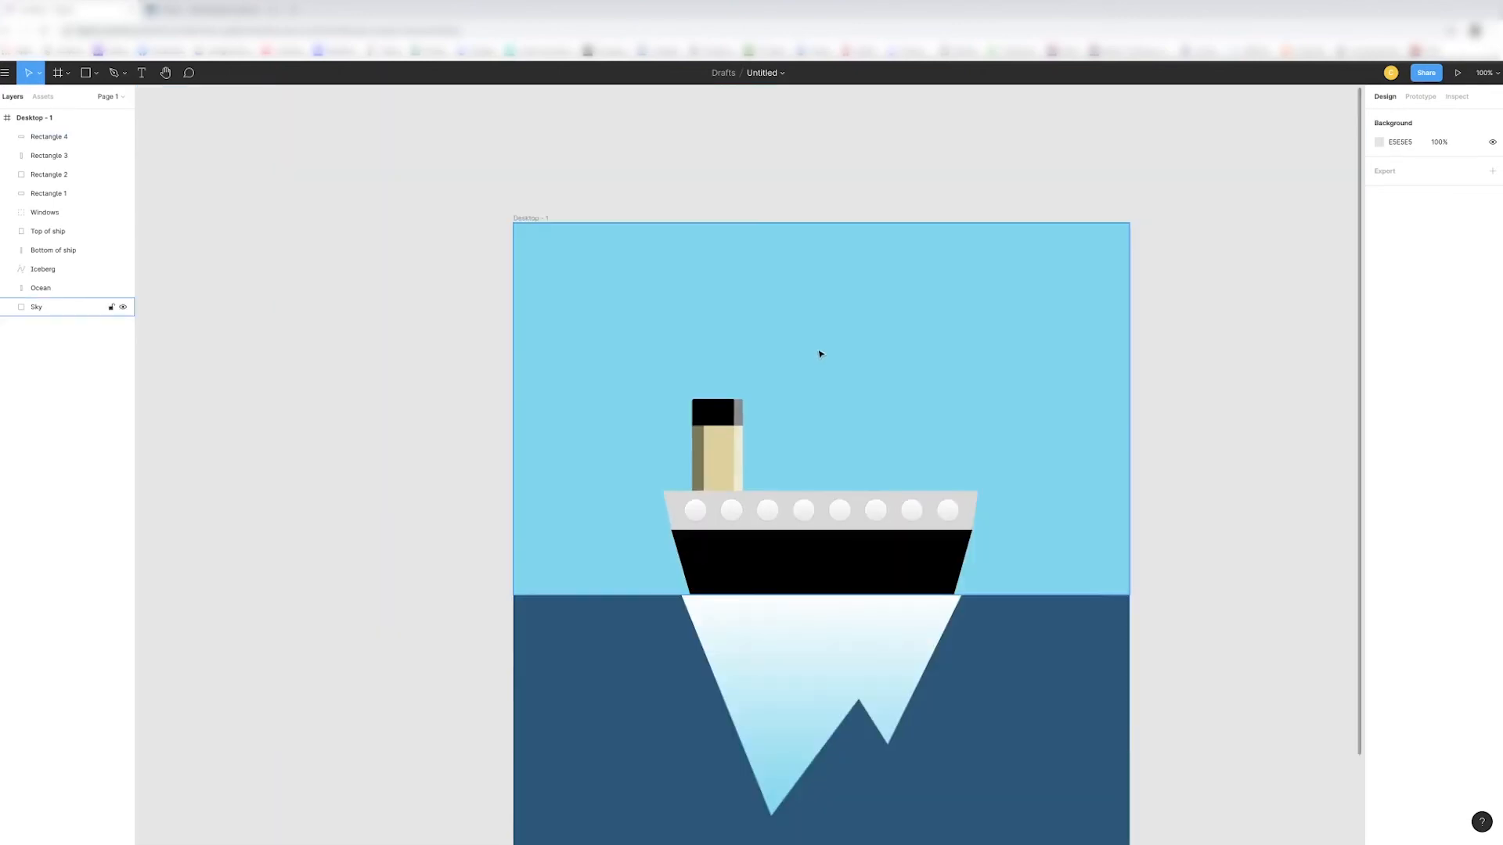
scroll(819, 355, down, 2)
scroll(819, 355, up, 2)
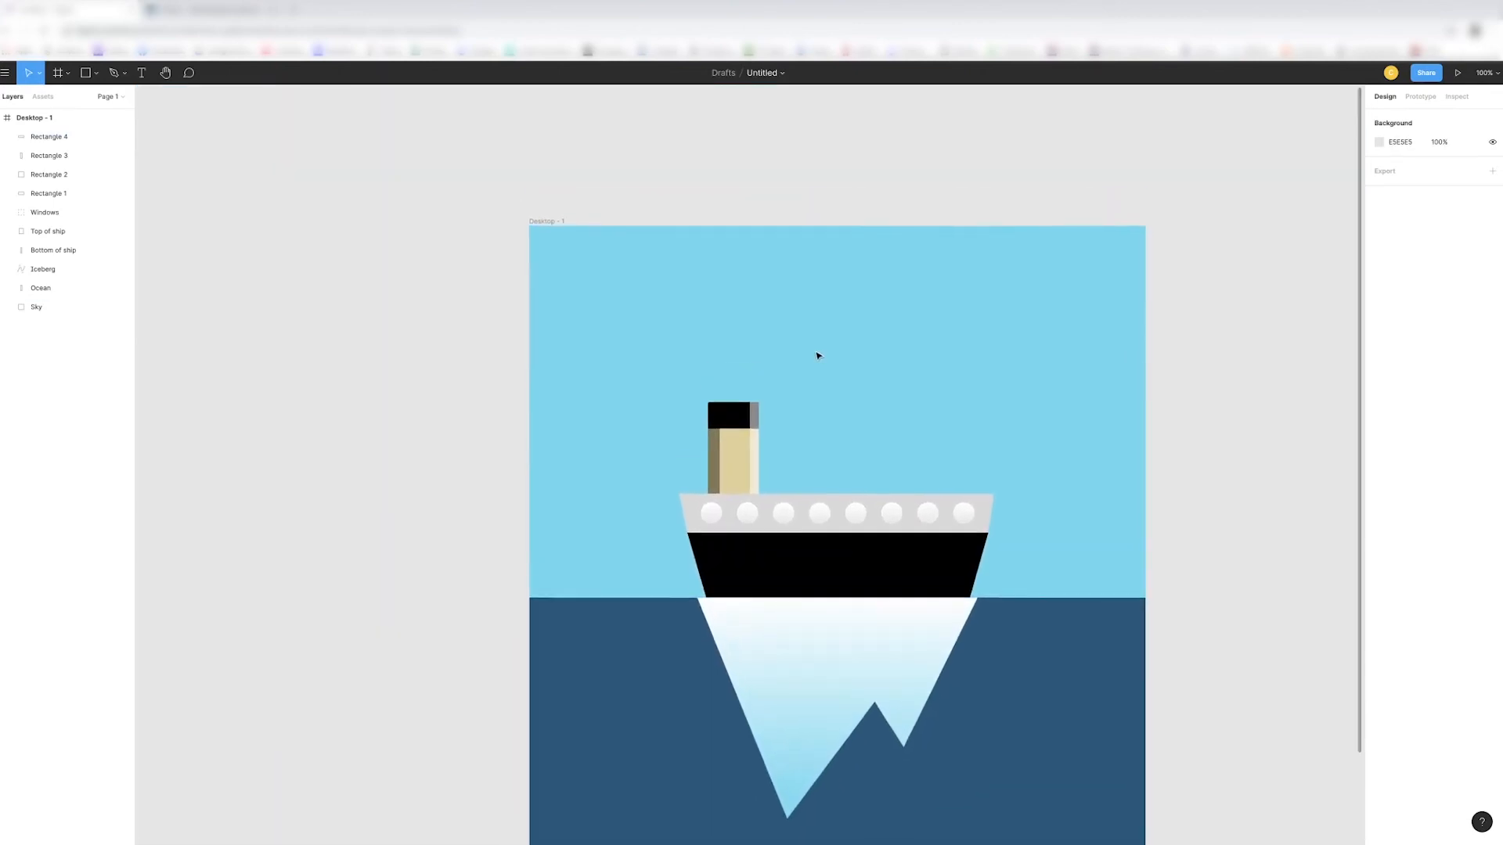
key(super+plus)
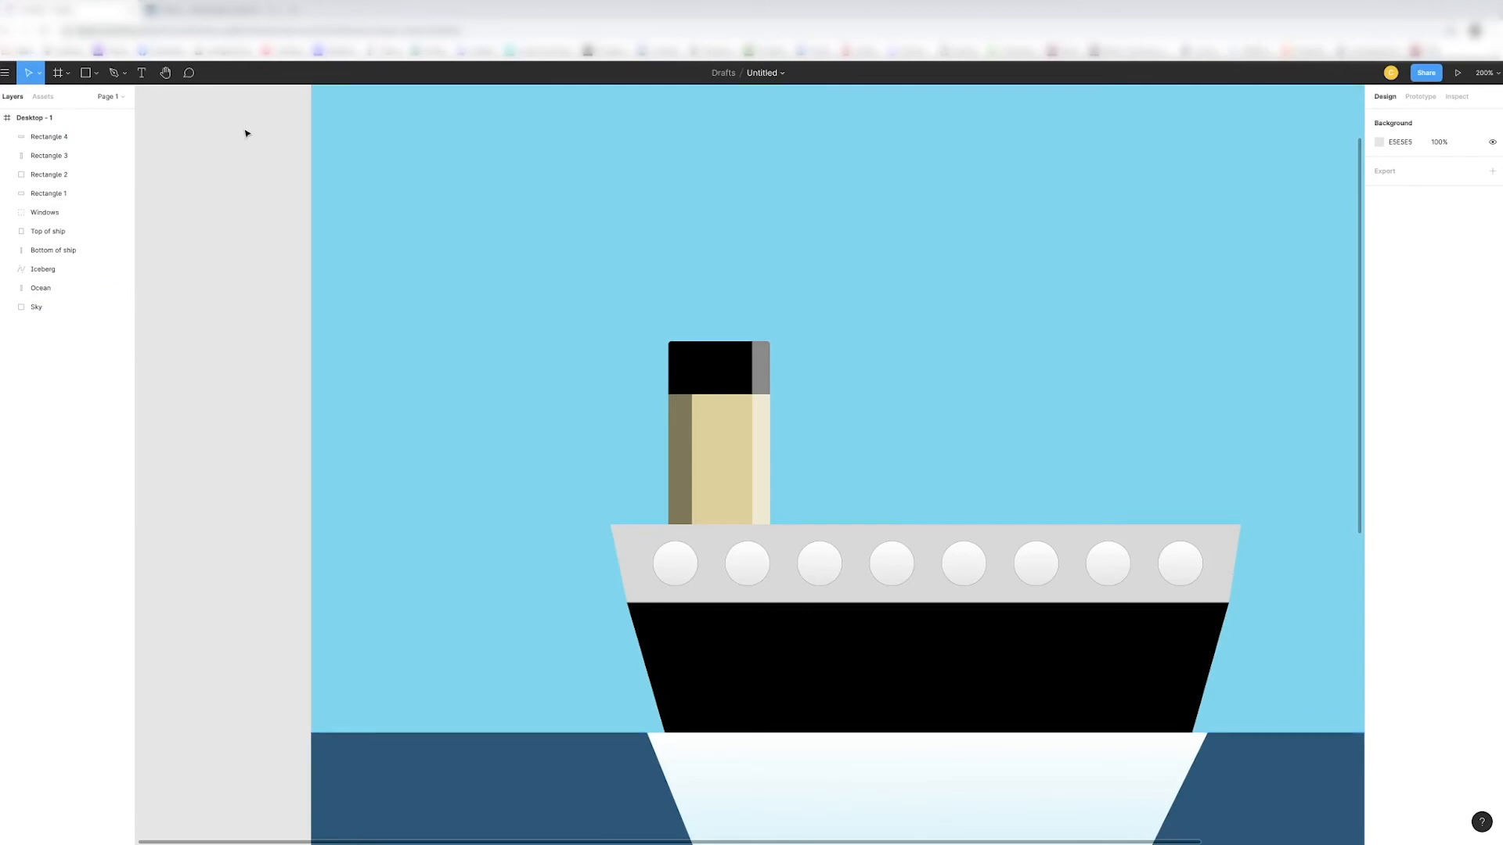
click(122, 73)
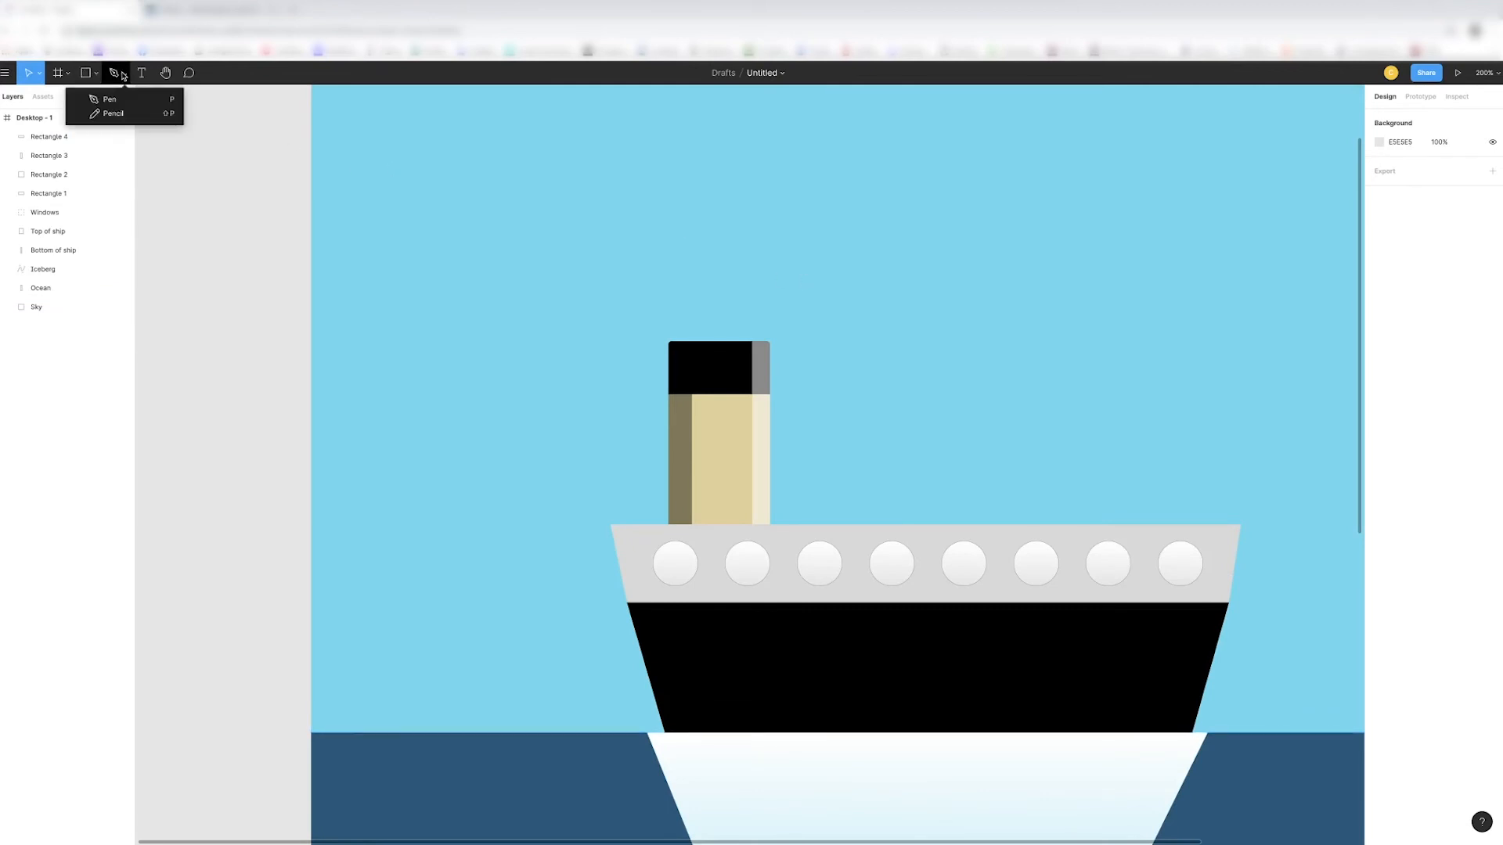
click(114, 114)
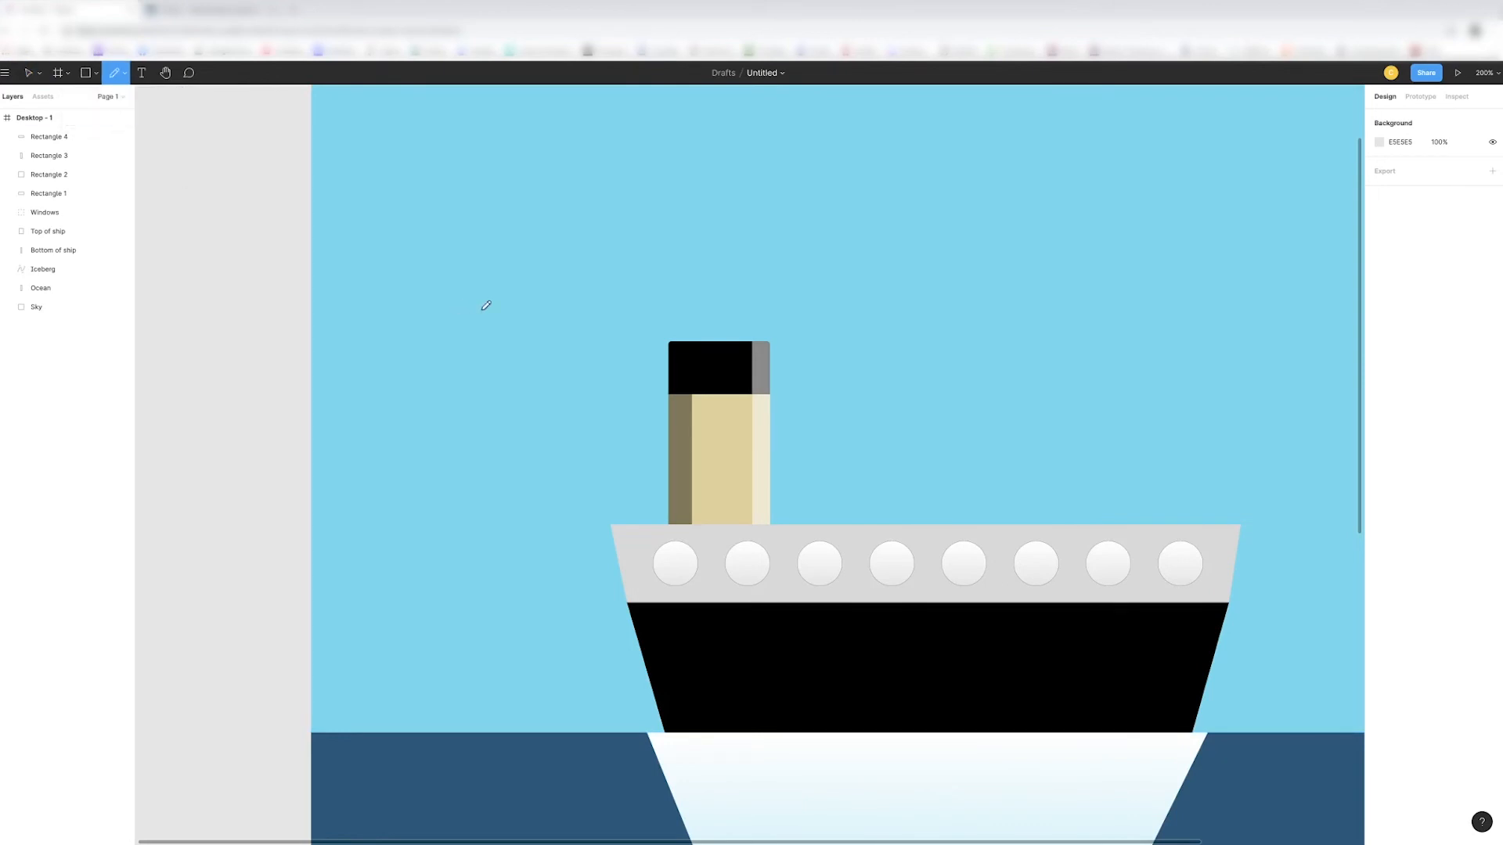
drag(671, 292, 691, 330)
drag(702, 272, 731, 329)
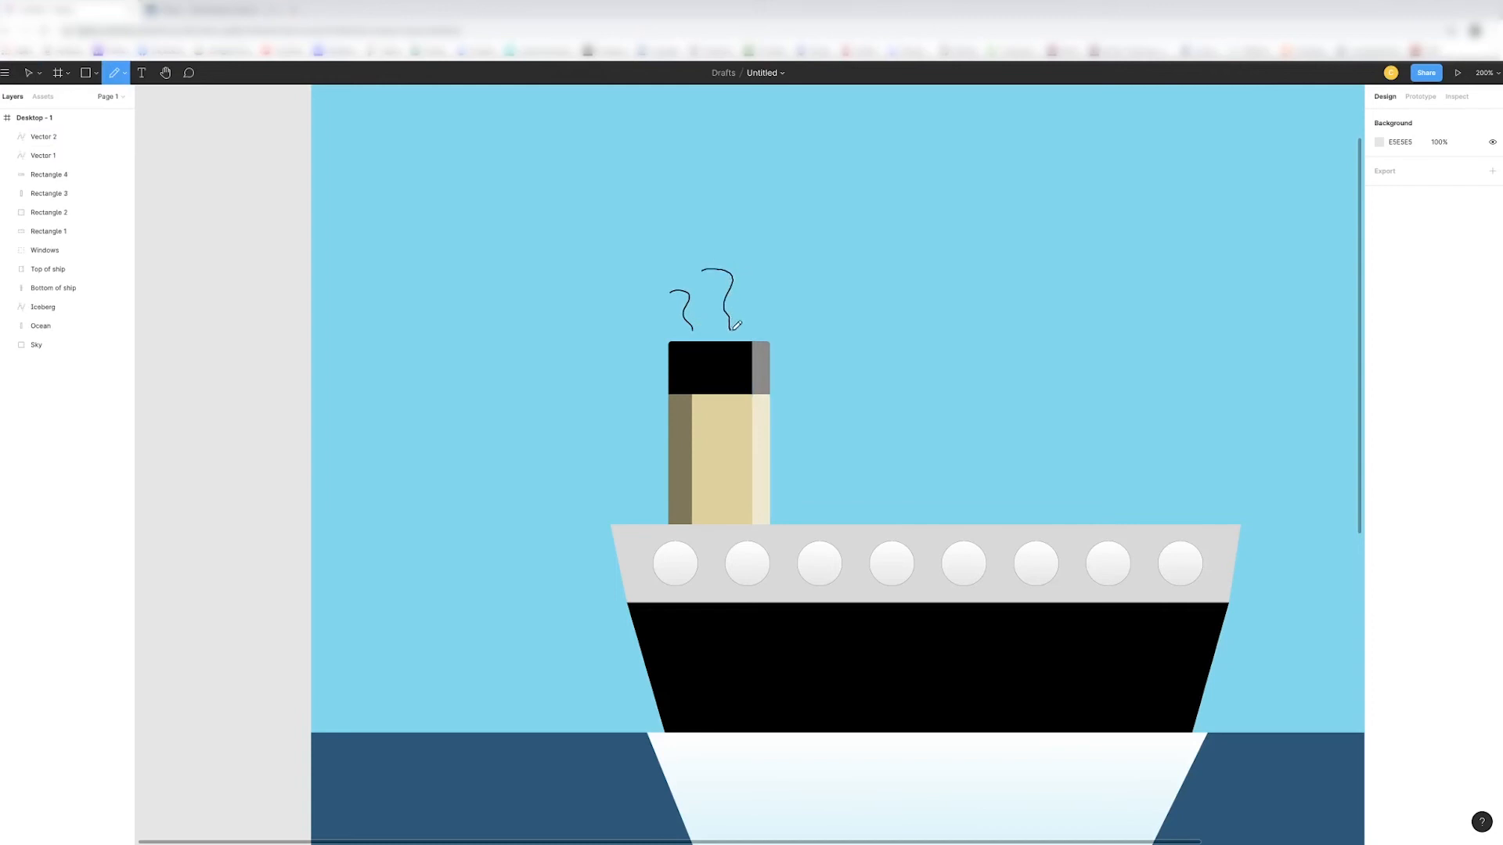
- Rename both smoke line layers as smoke
click(48, 140)
double_click(49, 140)
text(s)
key(Return)
click(47, 155)
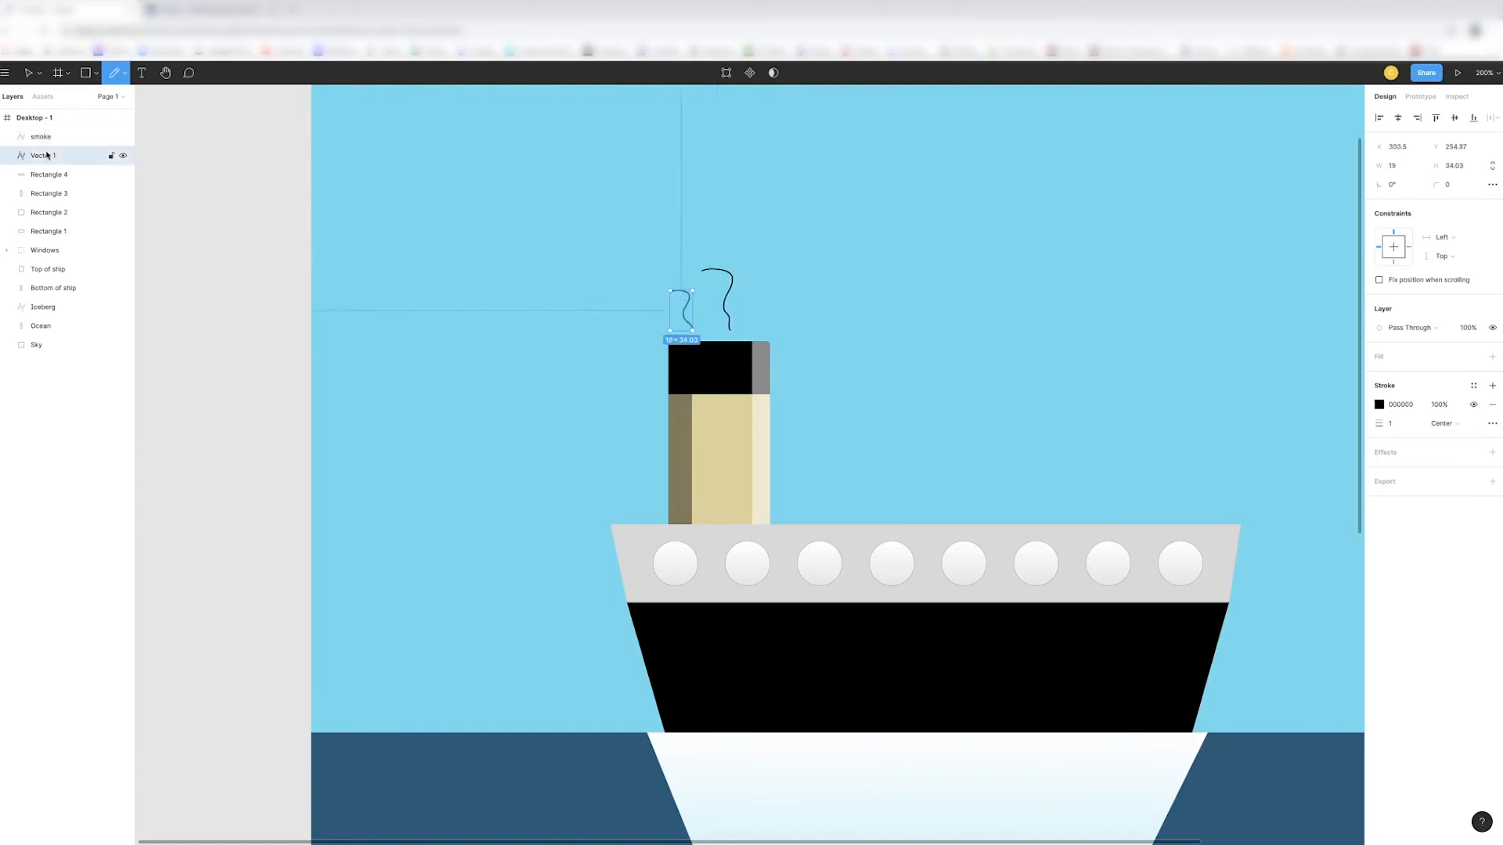
double_click(47, 155)
text(smoke)
key(Return)
- Set the stroke colour of both smoke lines to white, FFFFFF
click(1379, 405)
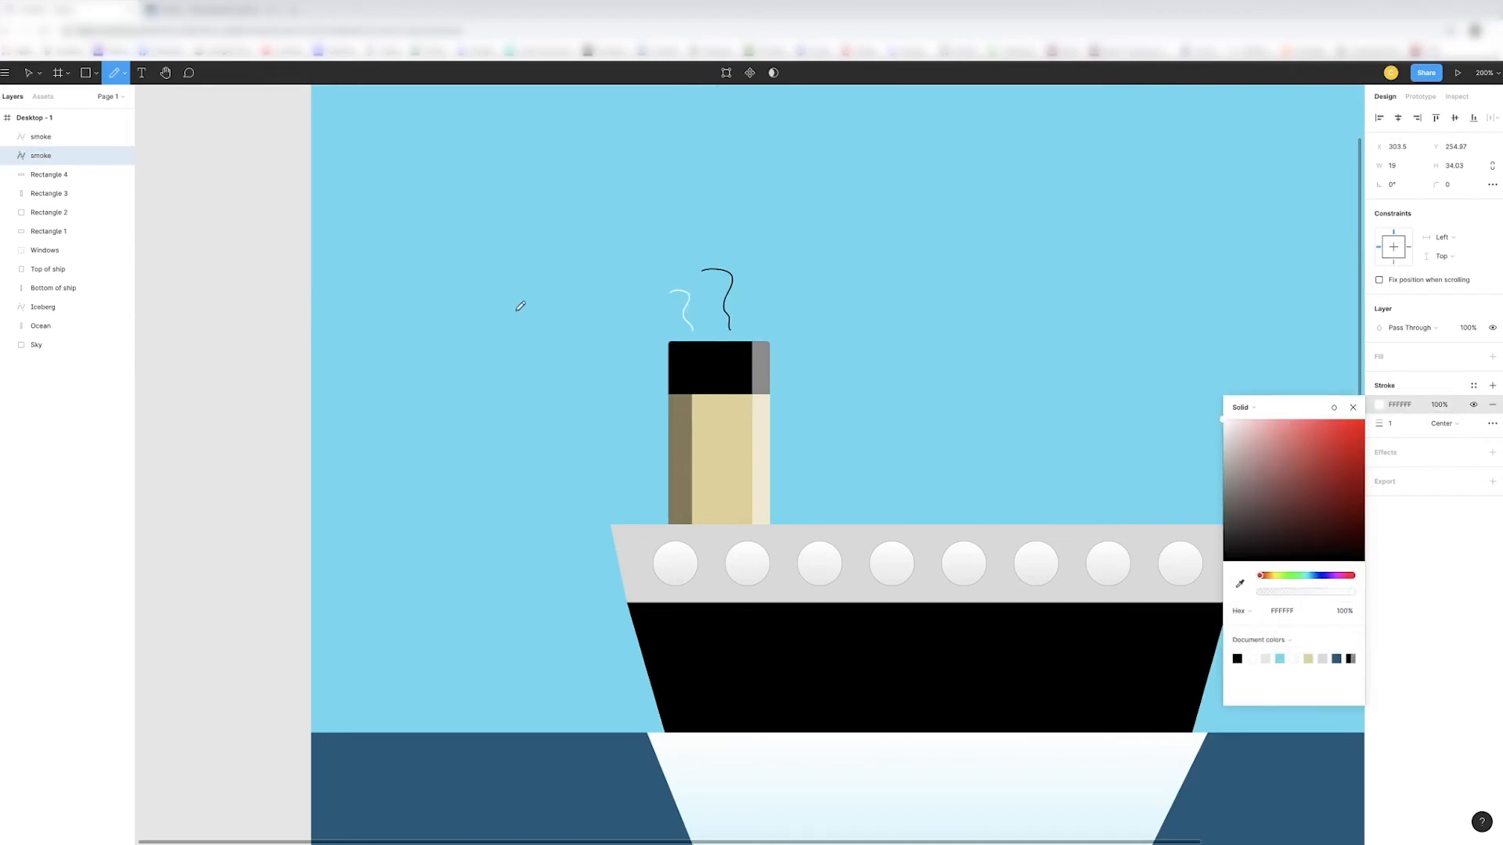
click(47, 136)
click(1379, 404)
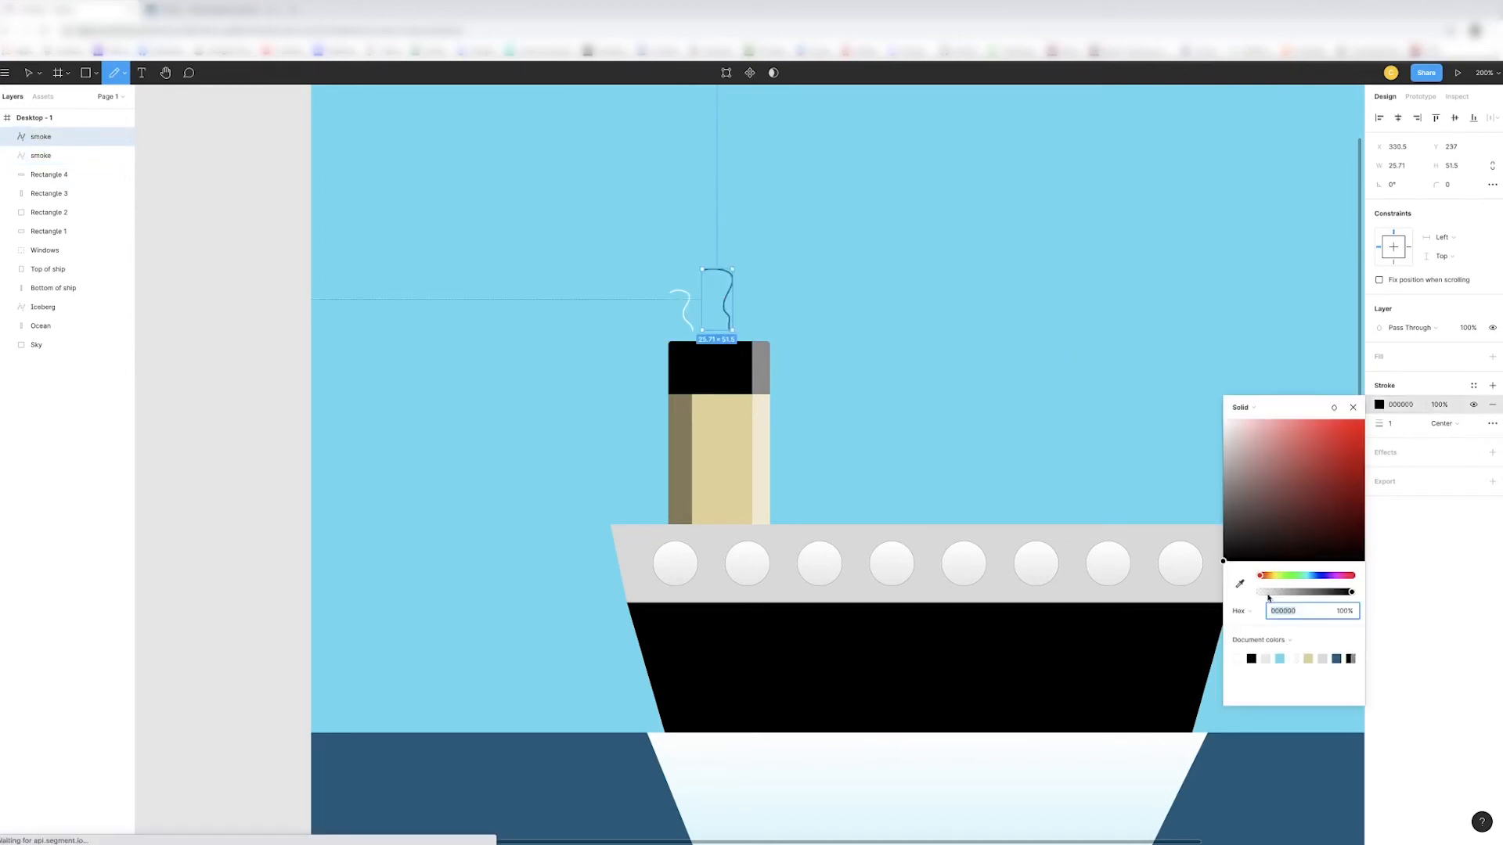
click(1237, 656)
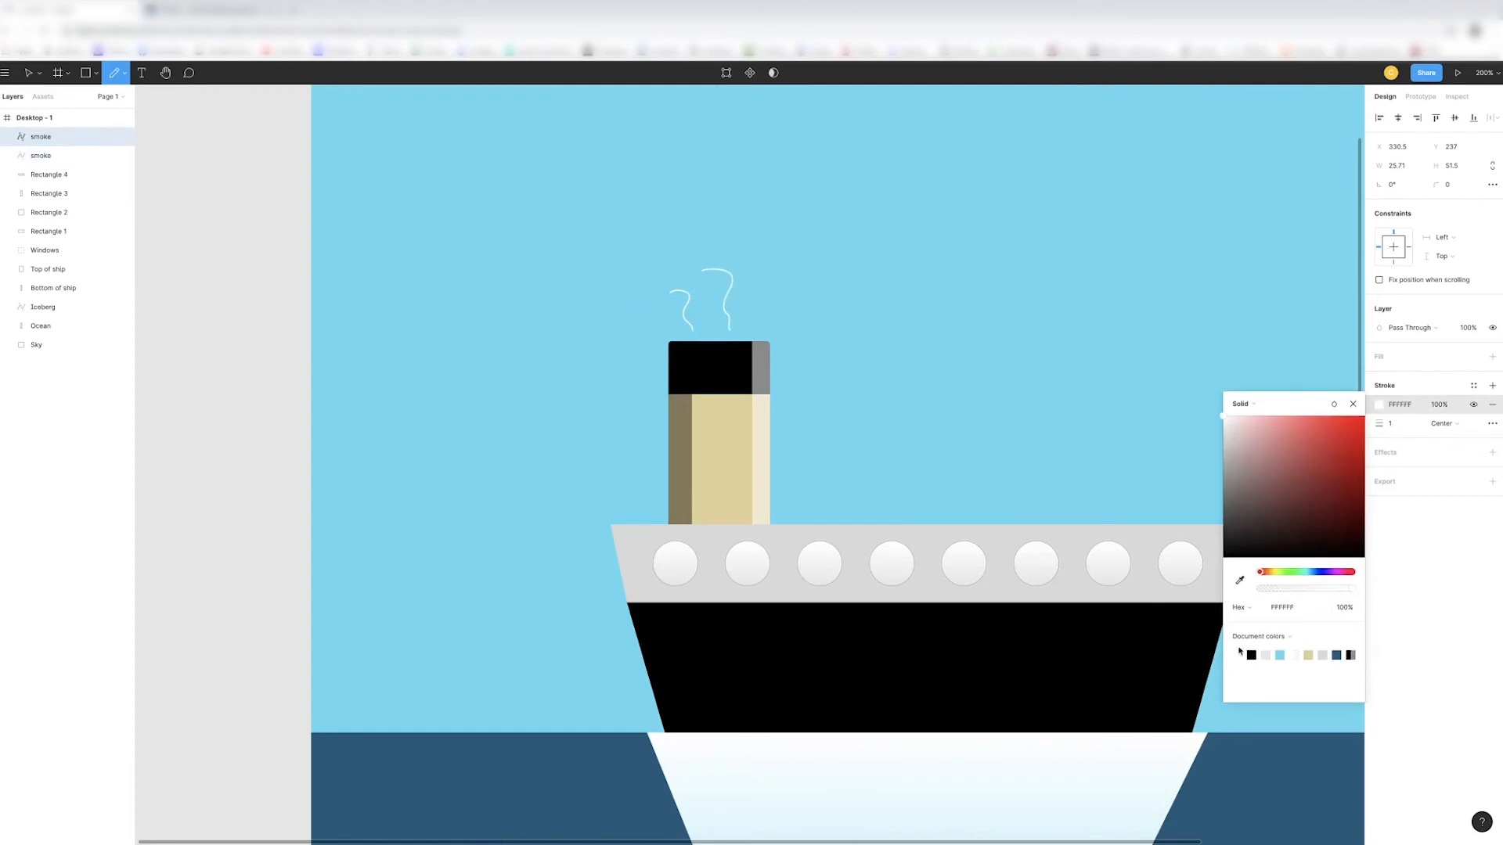
- Rename the layer of the funnel's light strip as Light Shadow
click(31, 175)
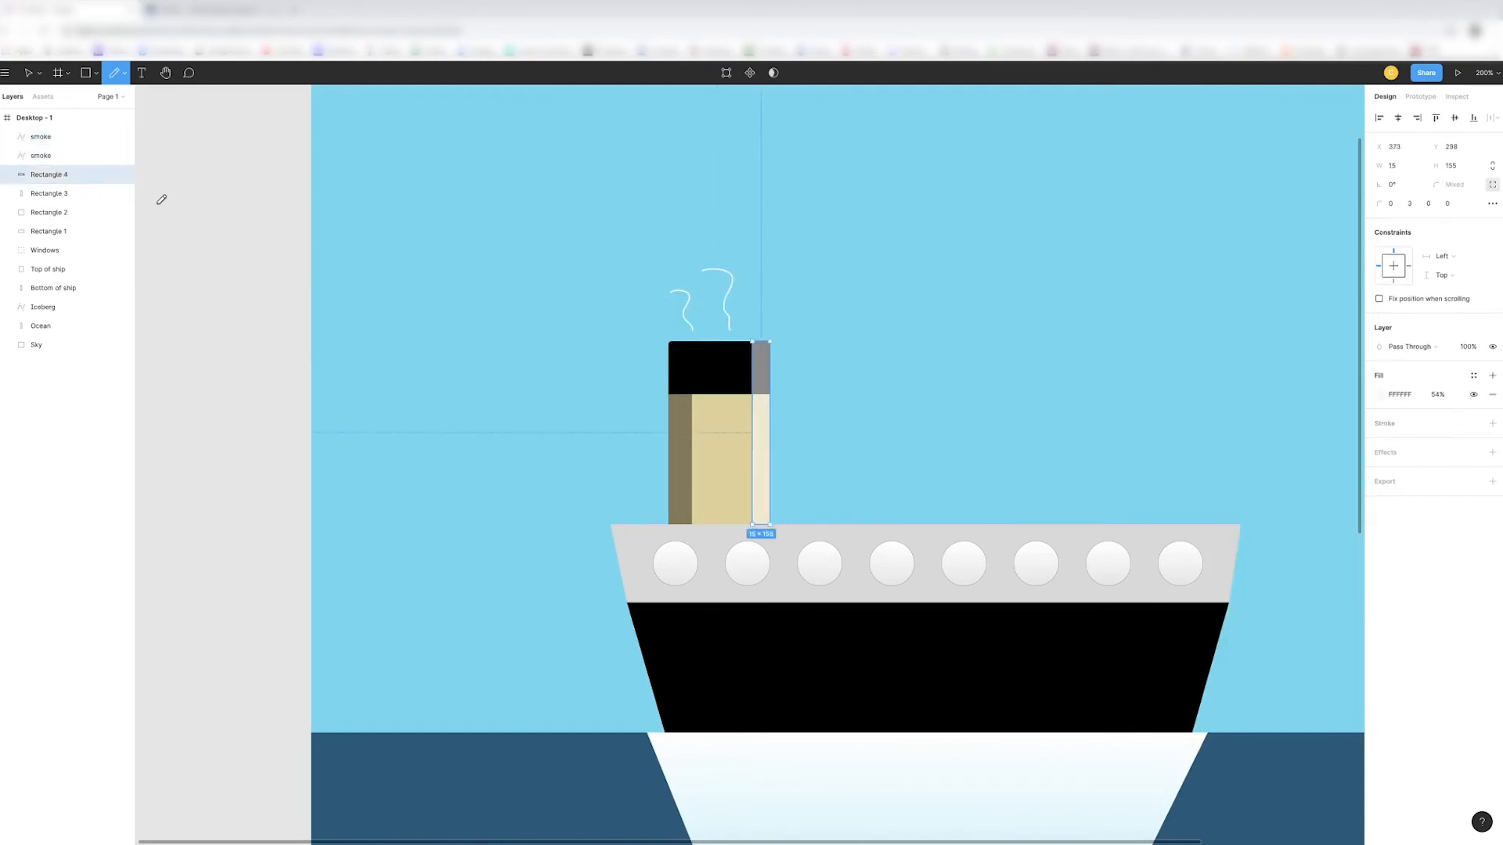
key(ctrl+r)
text(Light Shadow)
key(BackSpace)
text(ow)
key(Return)
- Rename the layer of the funnel's dark strip as Dark Shadow
click(55, 194)
double_click(55, 194)
text(Da)
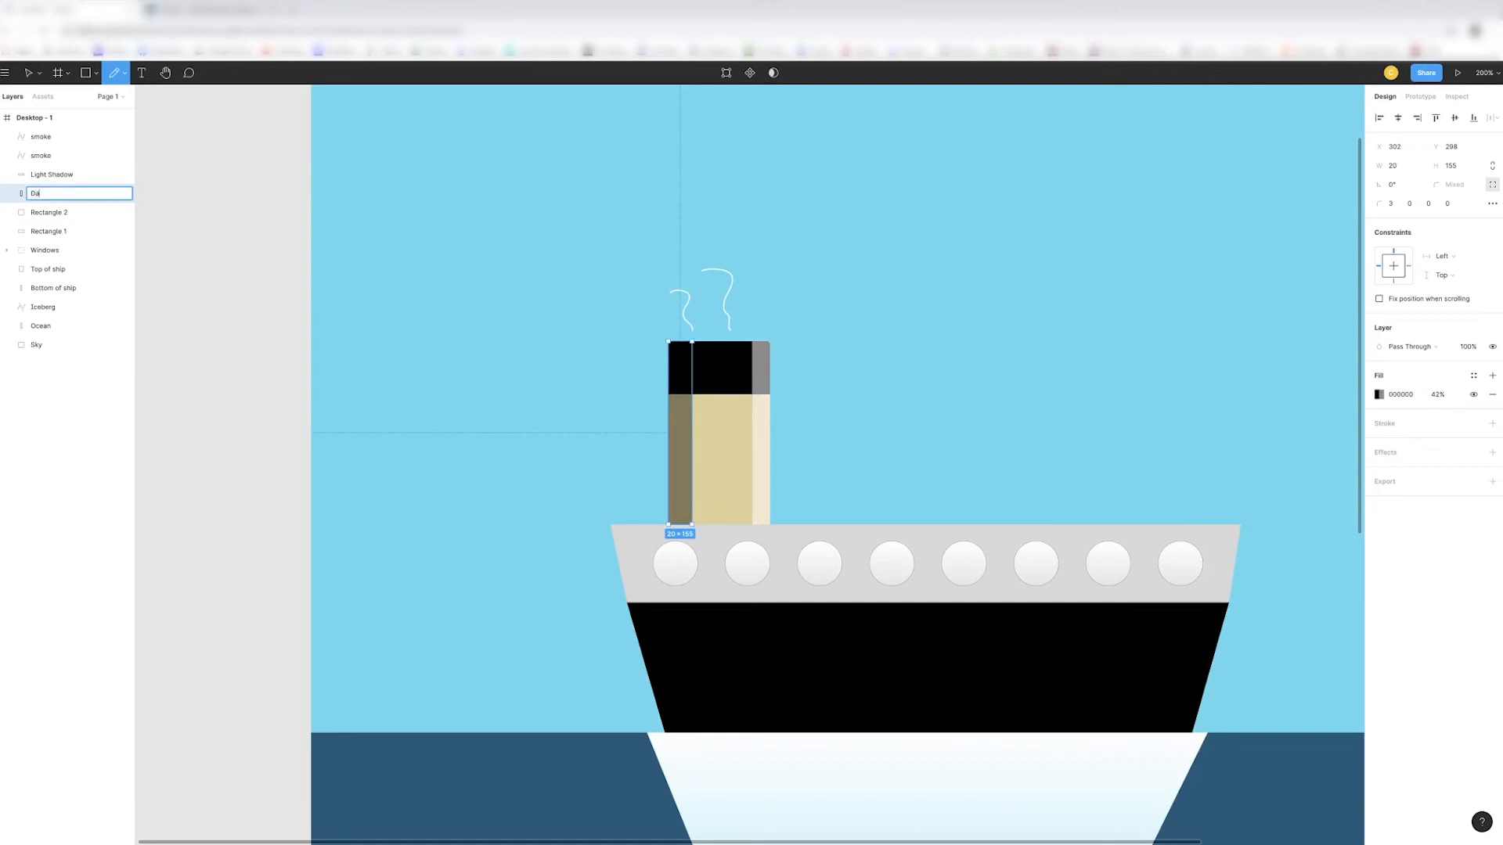
text(rk Shadow)
key(Return)
- Rename the layer of the funnel's black cap as Top of smokestack
click(20, 214)
double_click(18, 218)
text(Top)
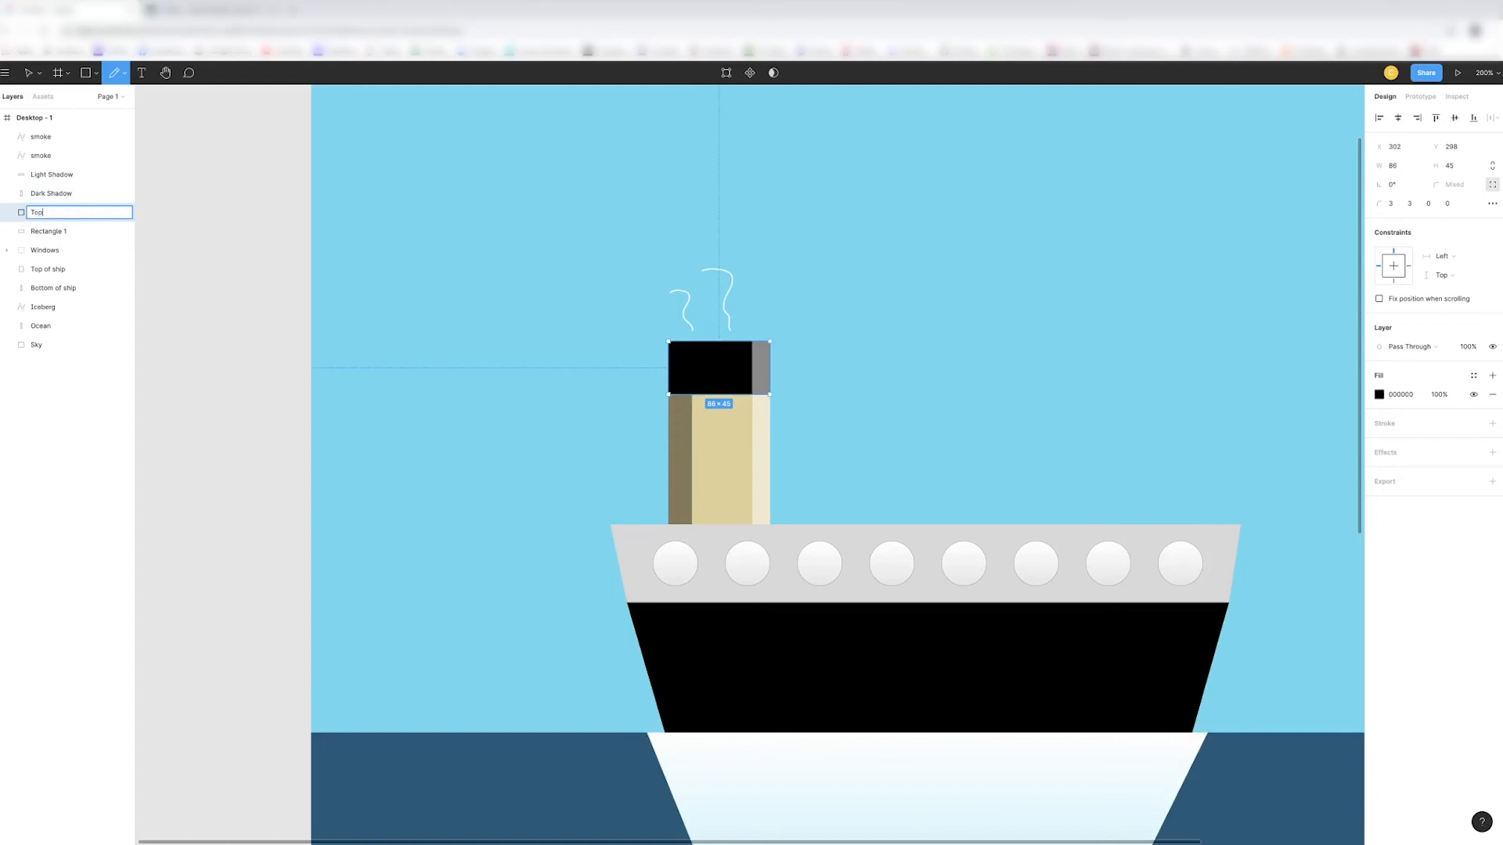
text( of s mokestack)
key(Return)
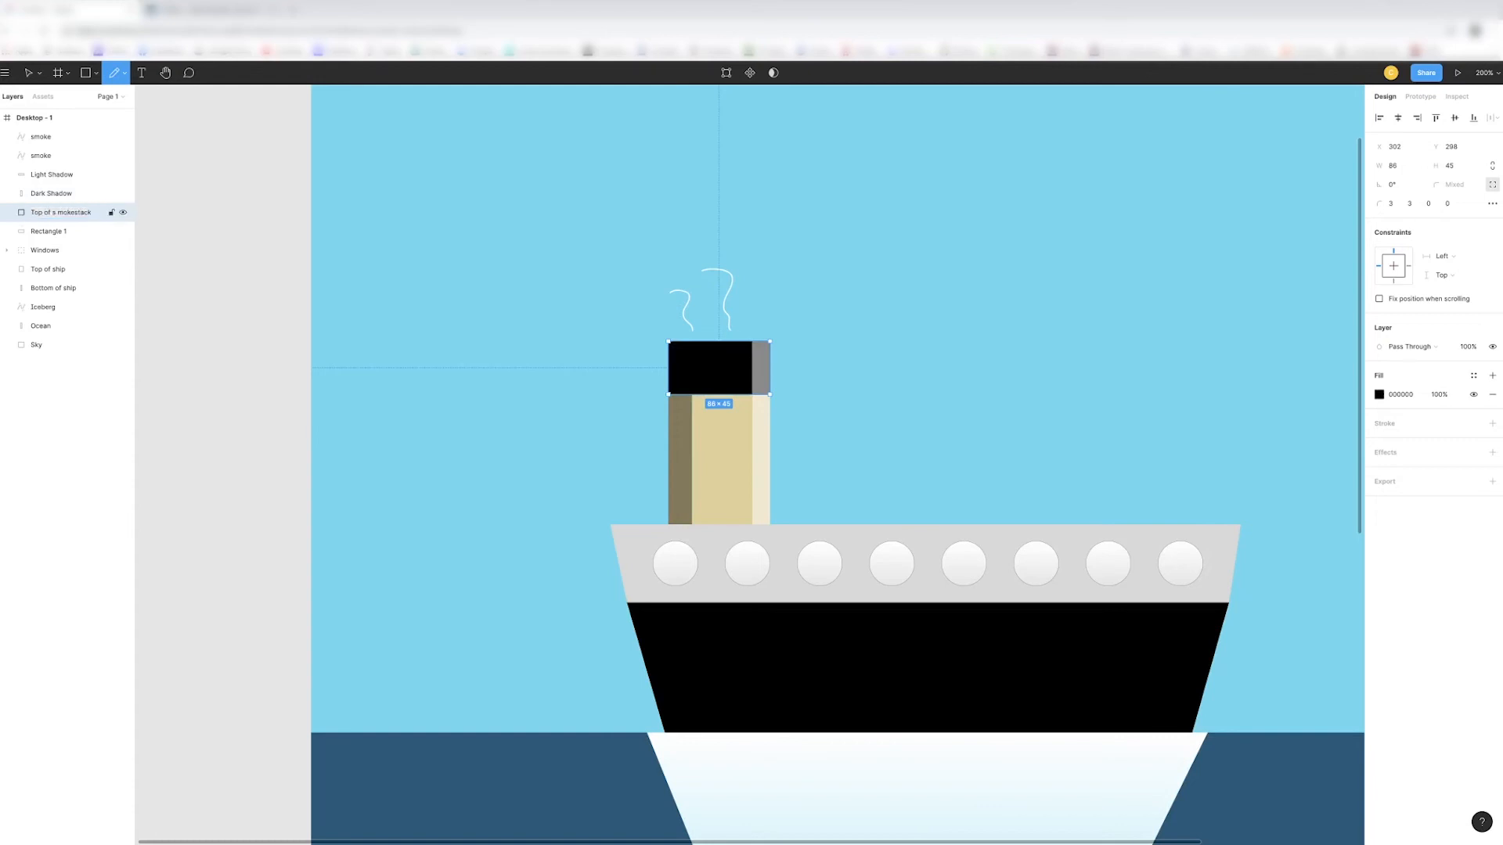
double_click(67, 214)
click(60, 214)
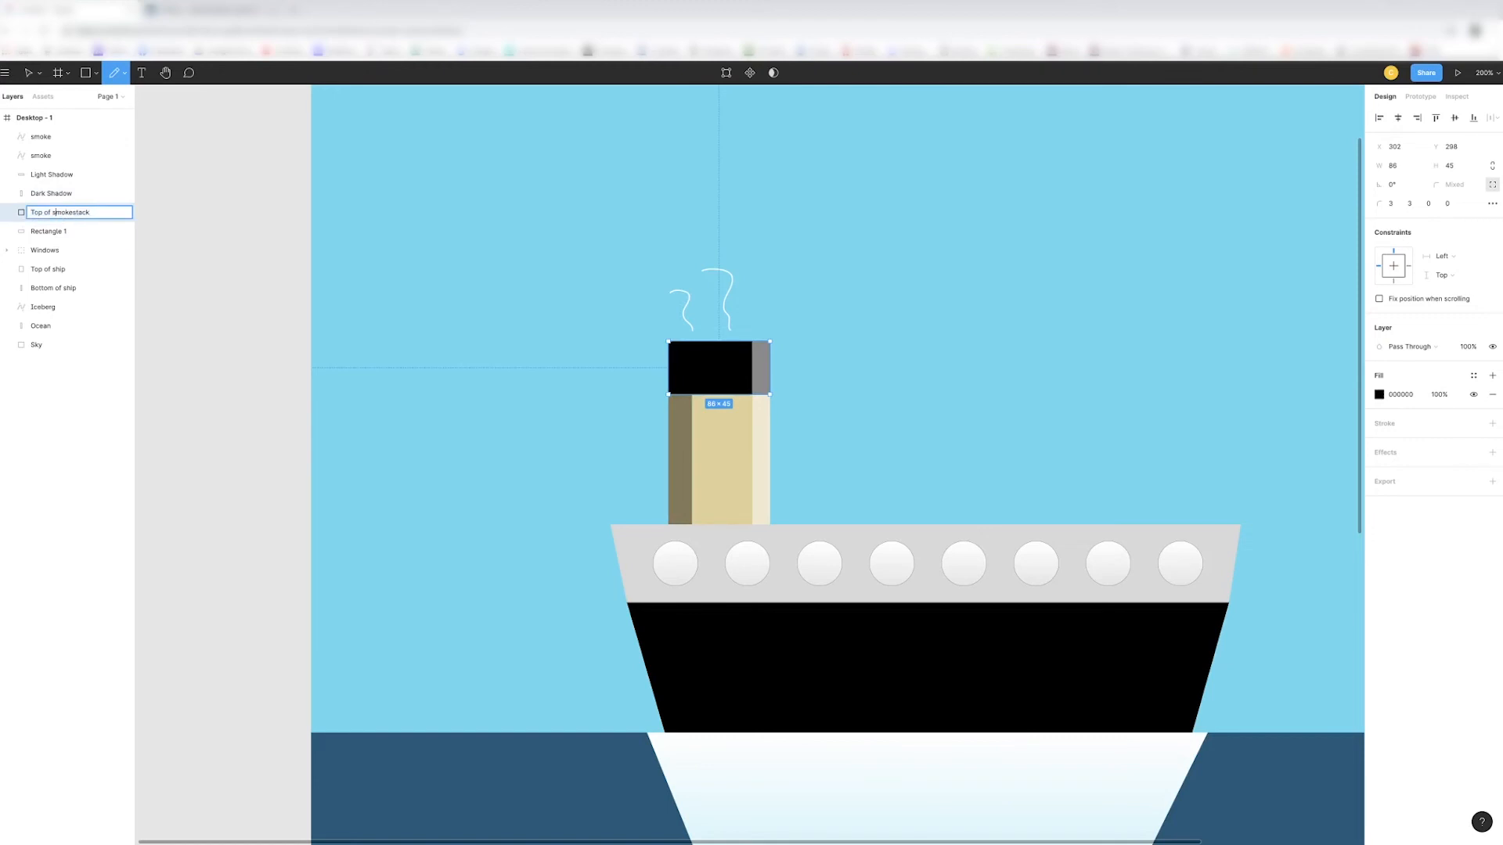
- Rename the layer of the funnel's beige body as Bottom of smokestack
click(62, 230)
double_click(61, 230)
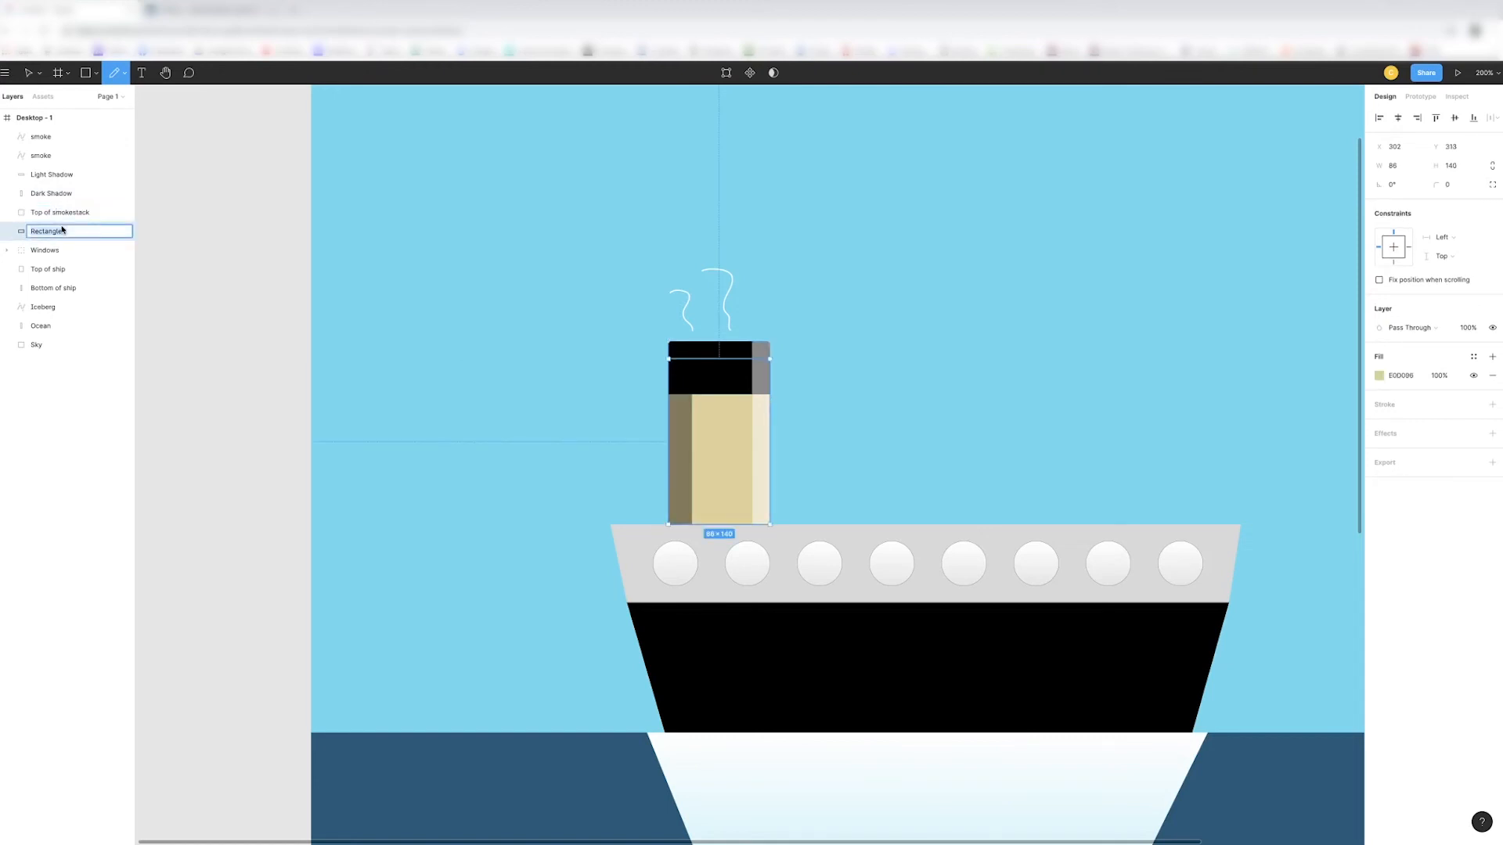
text(Bottom of smokestack)
key(Return)
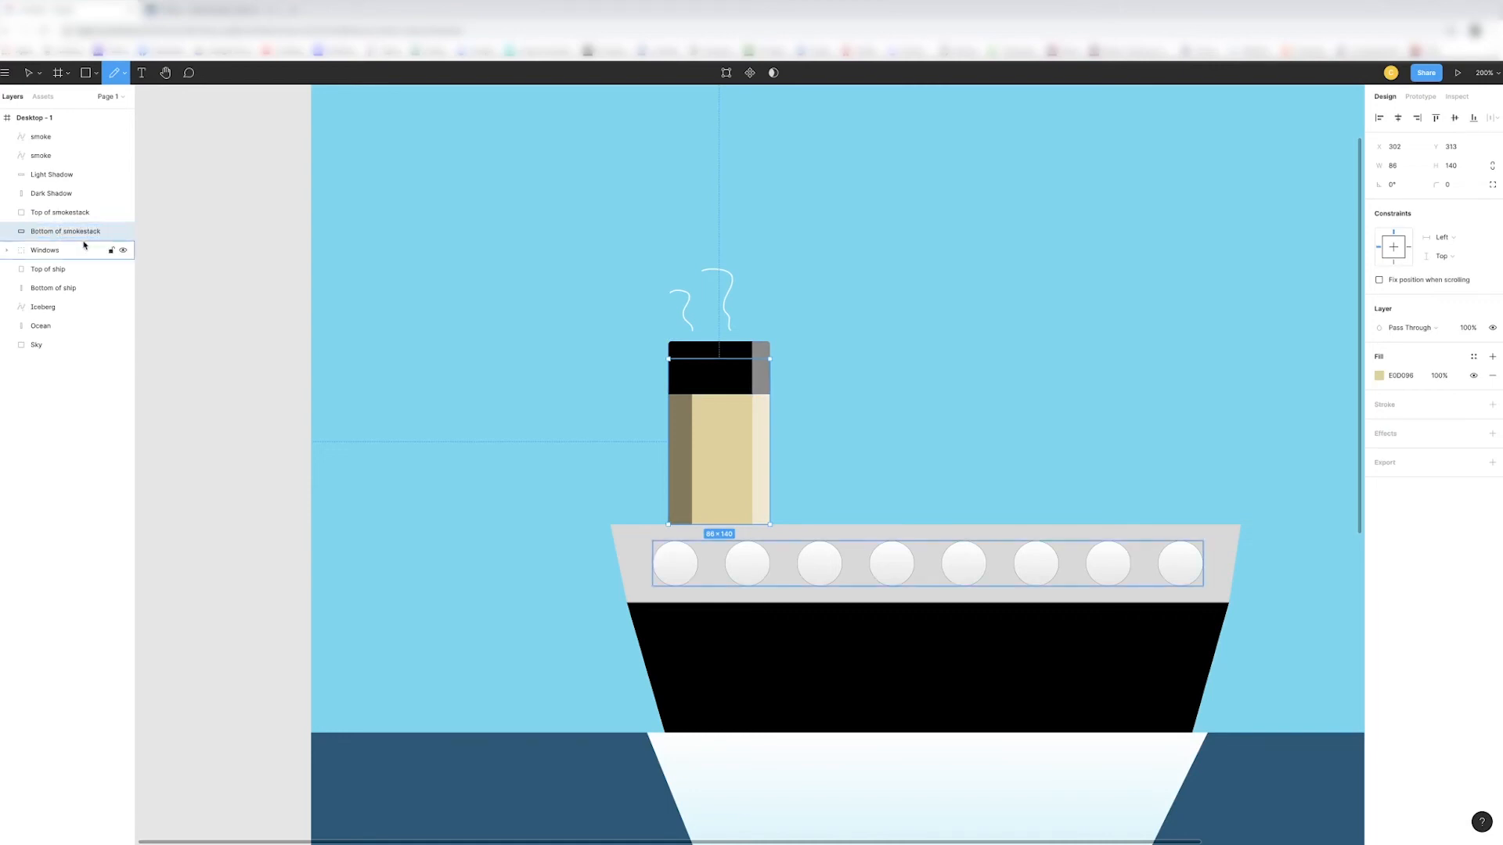
key(Escape)
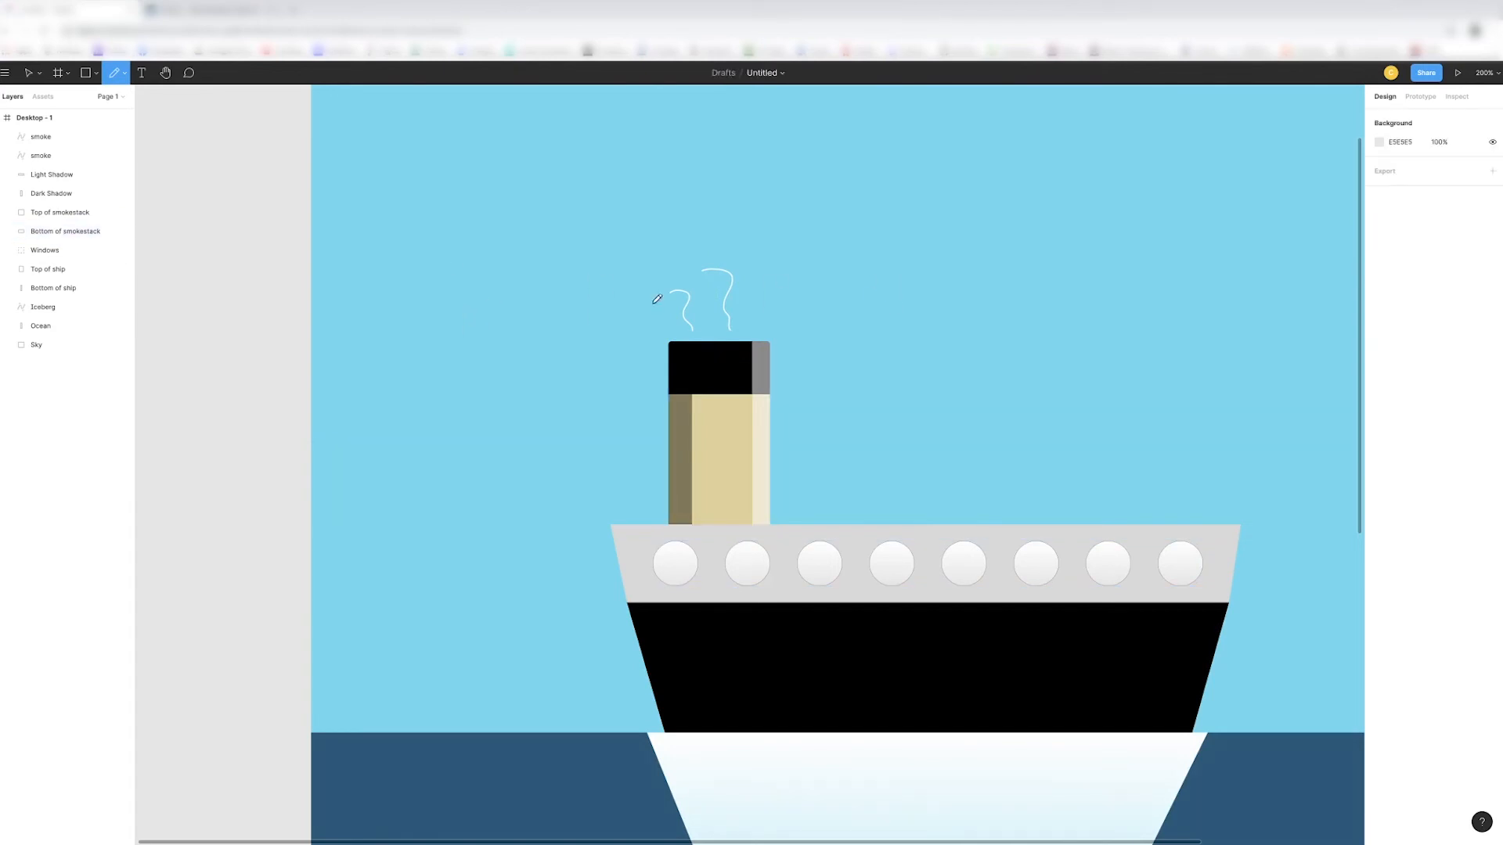
- Group the two smoke lines, both shadow strips and the funnel's top and bottom parts, and name the group Smokestack
click(52, 139)
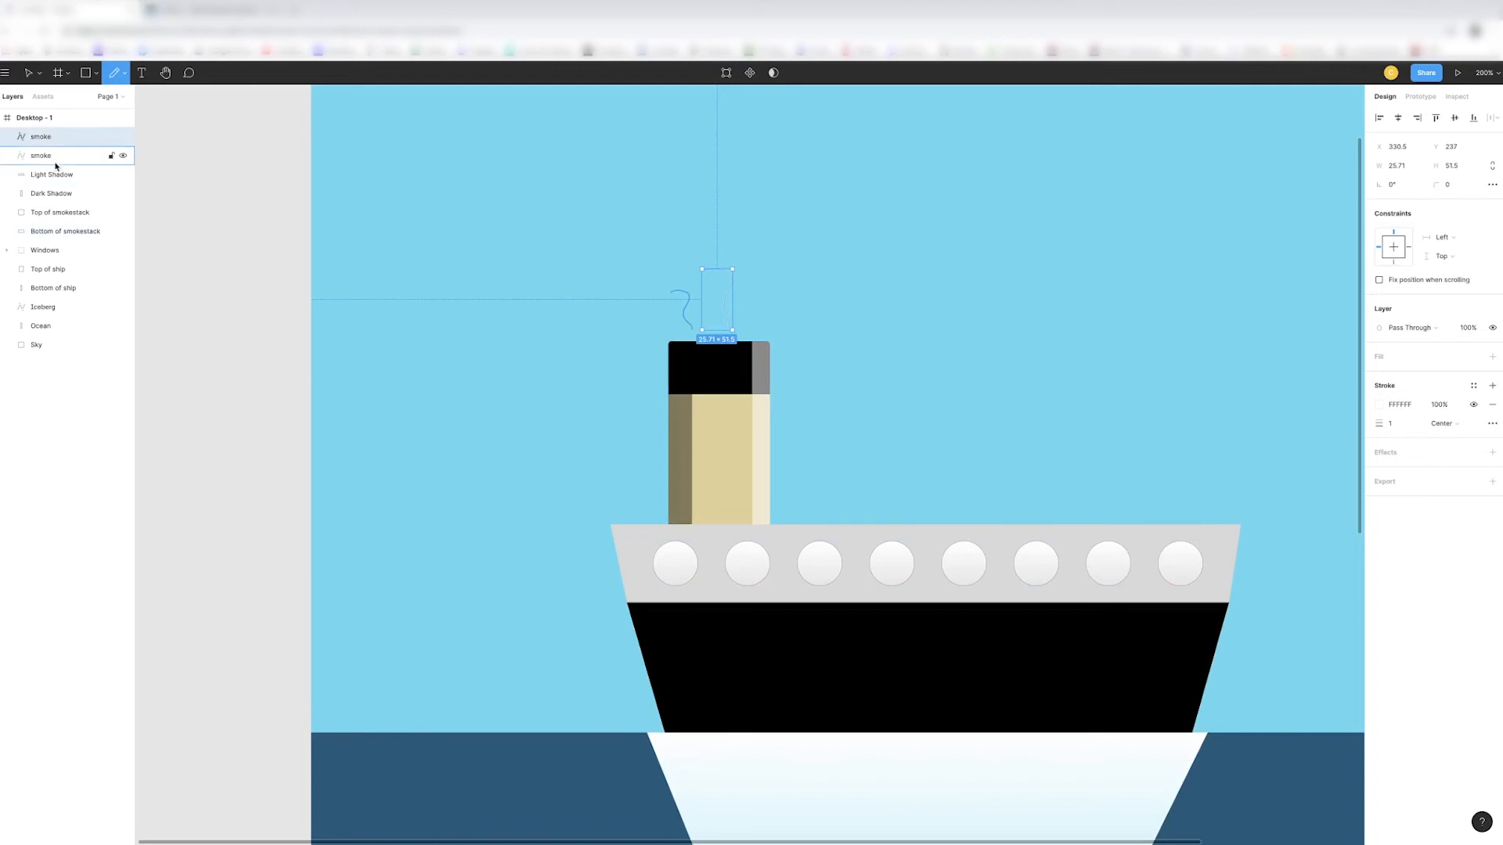
shift+click(58, 232)
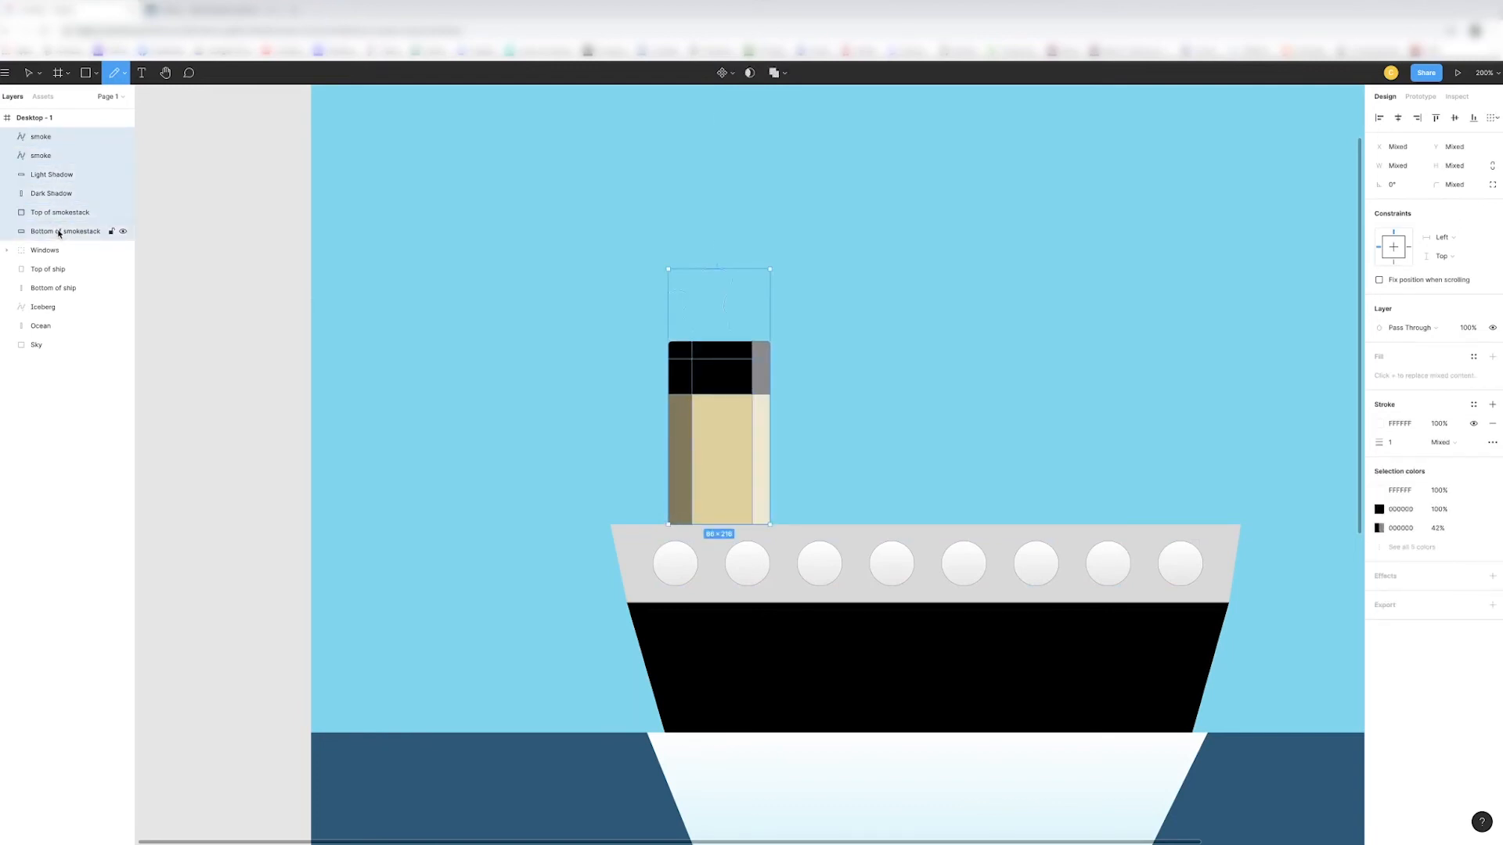
key(ctrl+g)
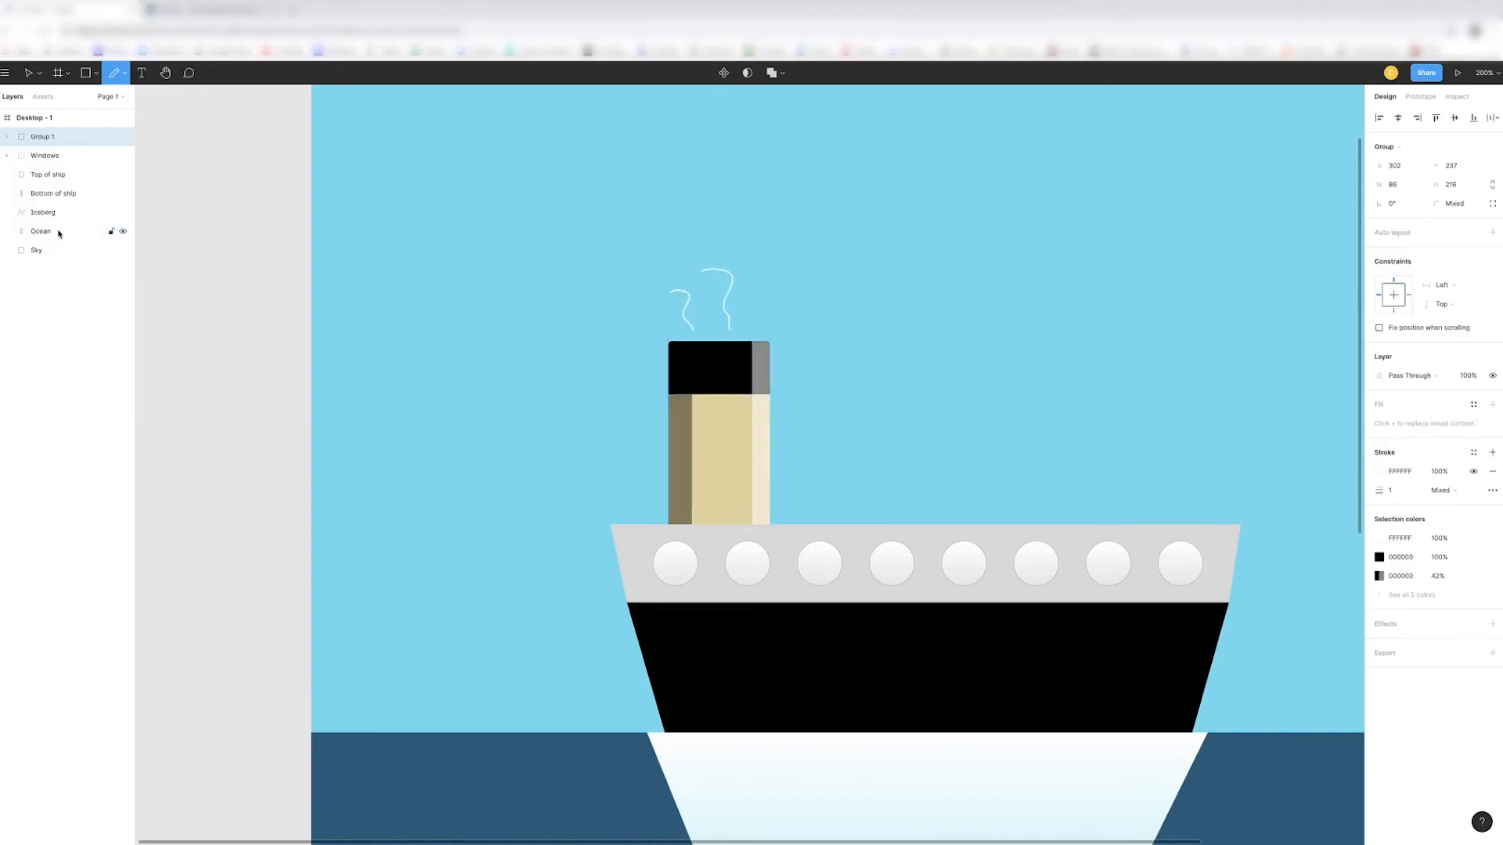
key(ctrl+r)
text(Smo)
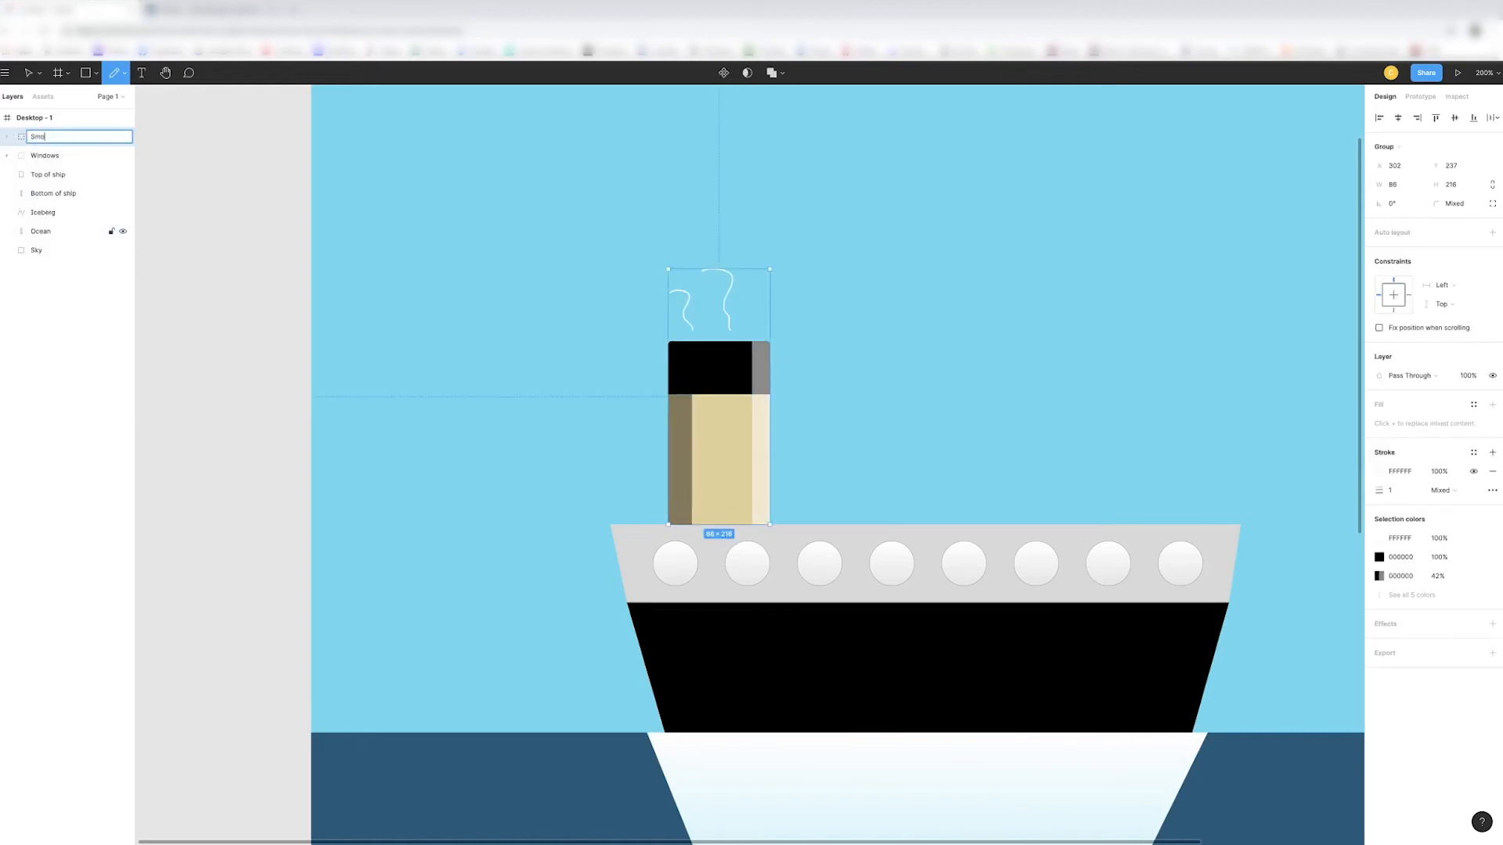
text(kestack)
key(Return)
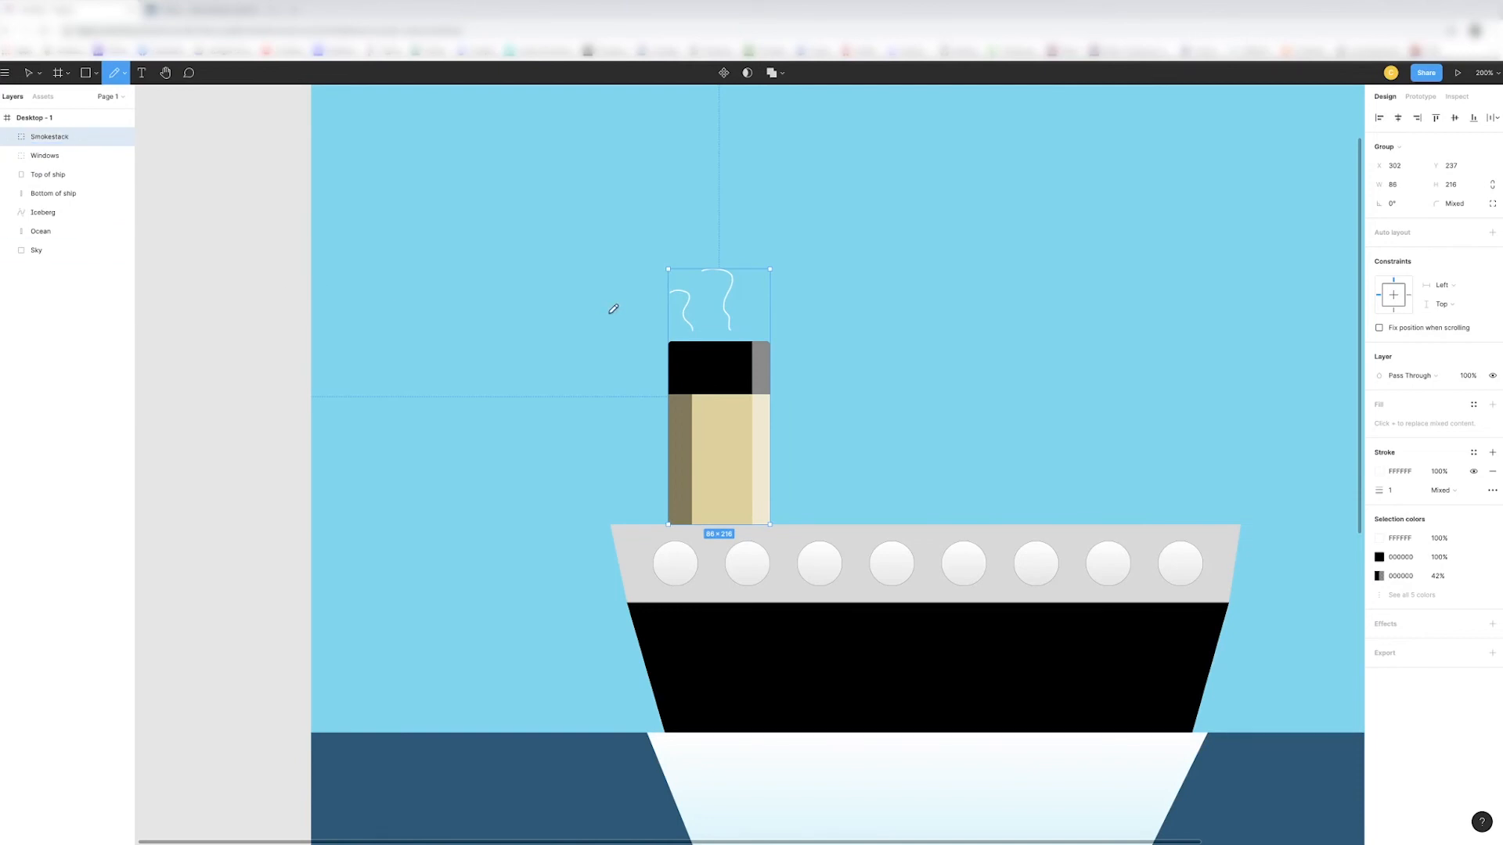
- Paste three copies of the Smokestack group and space the four smokestacks evenly along the ship's deck
scroll(654, 321, right, 3)
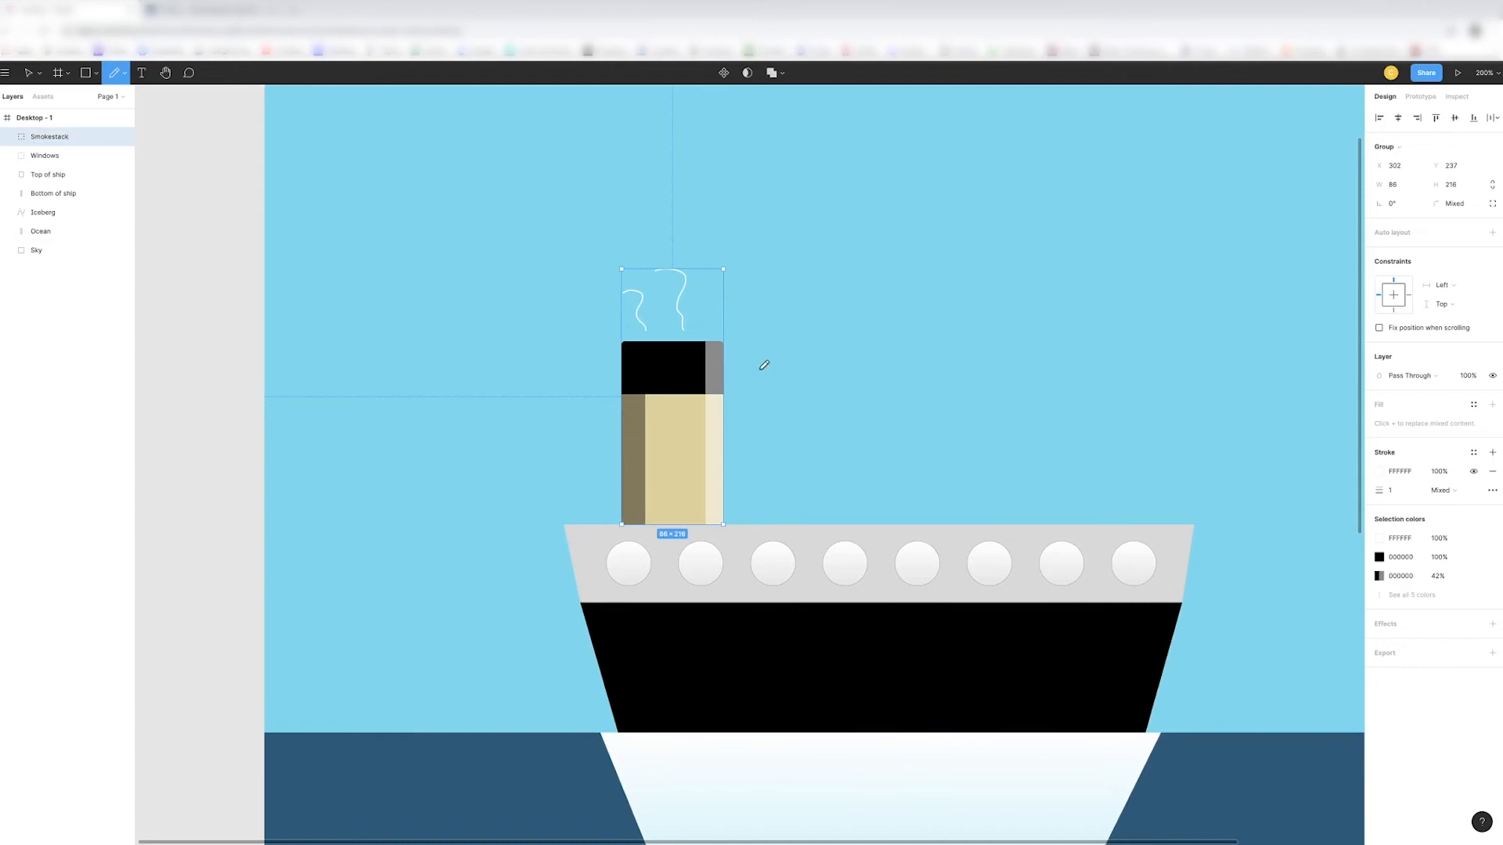
key(ctrl+v)
key(ctrl+v)
key(ctrl+v)
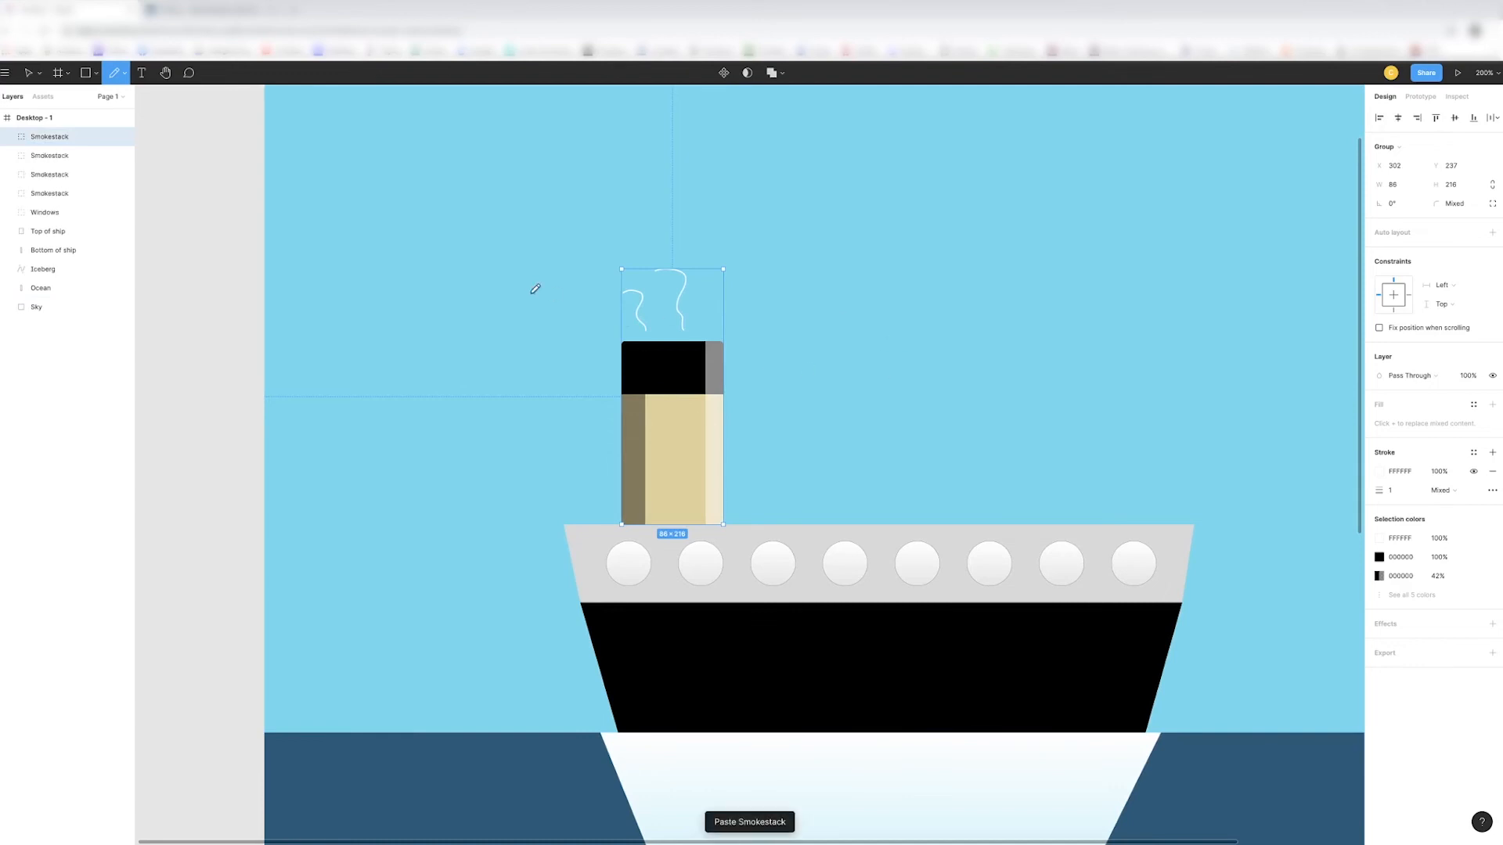
click(28, 73)
drag(665, 400, 787, 394)
drag(691, 423, 1117, 436)
key(Escape)
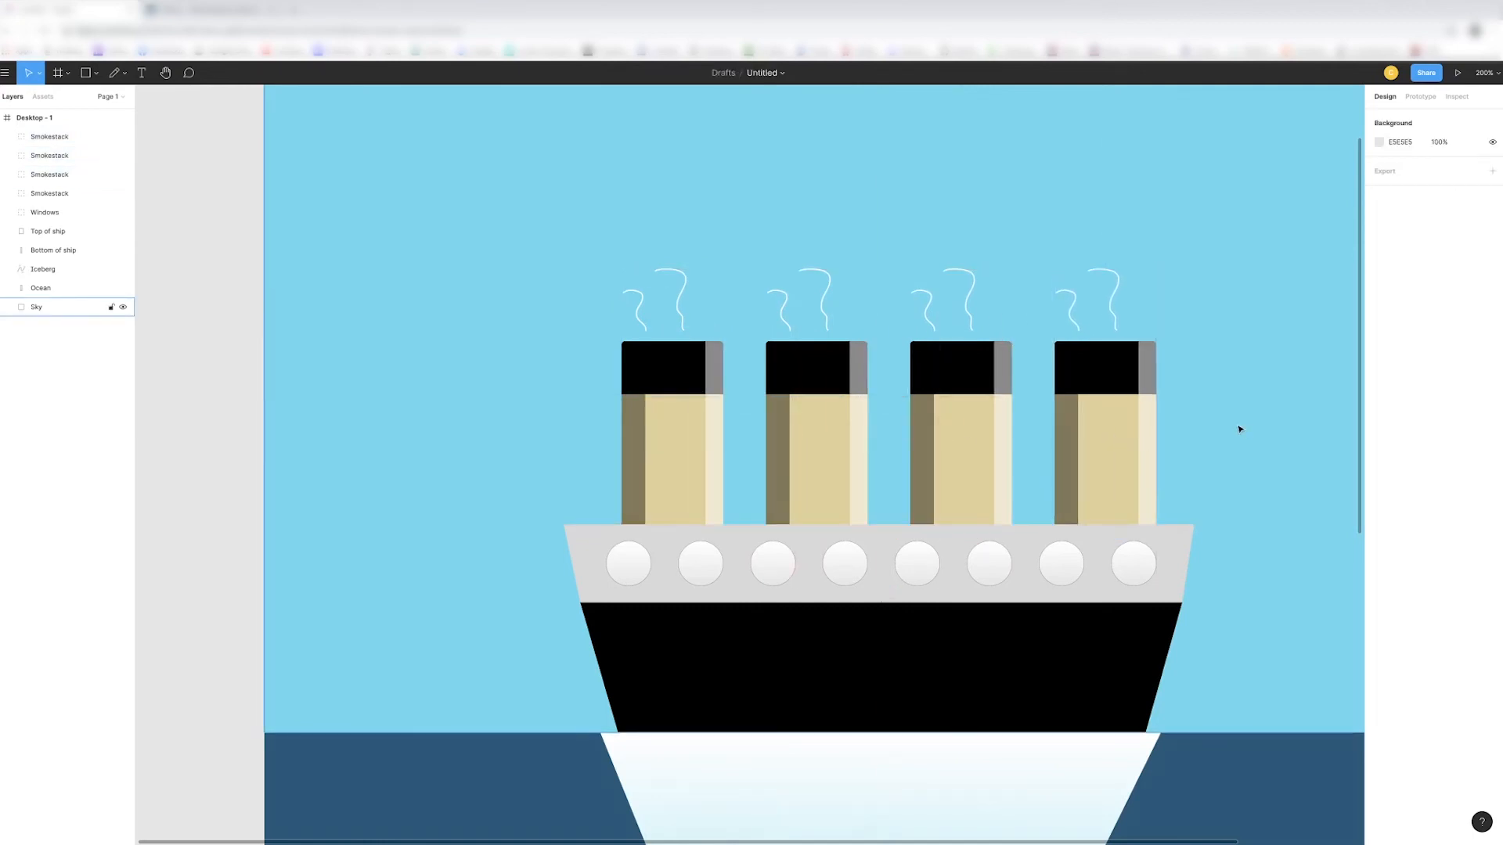
- Scale the leftmost smokestack down proportionally to about 72 × 181, keeping its base on the deck
key(shift+0)
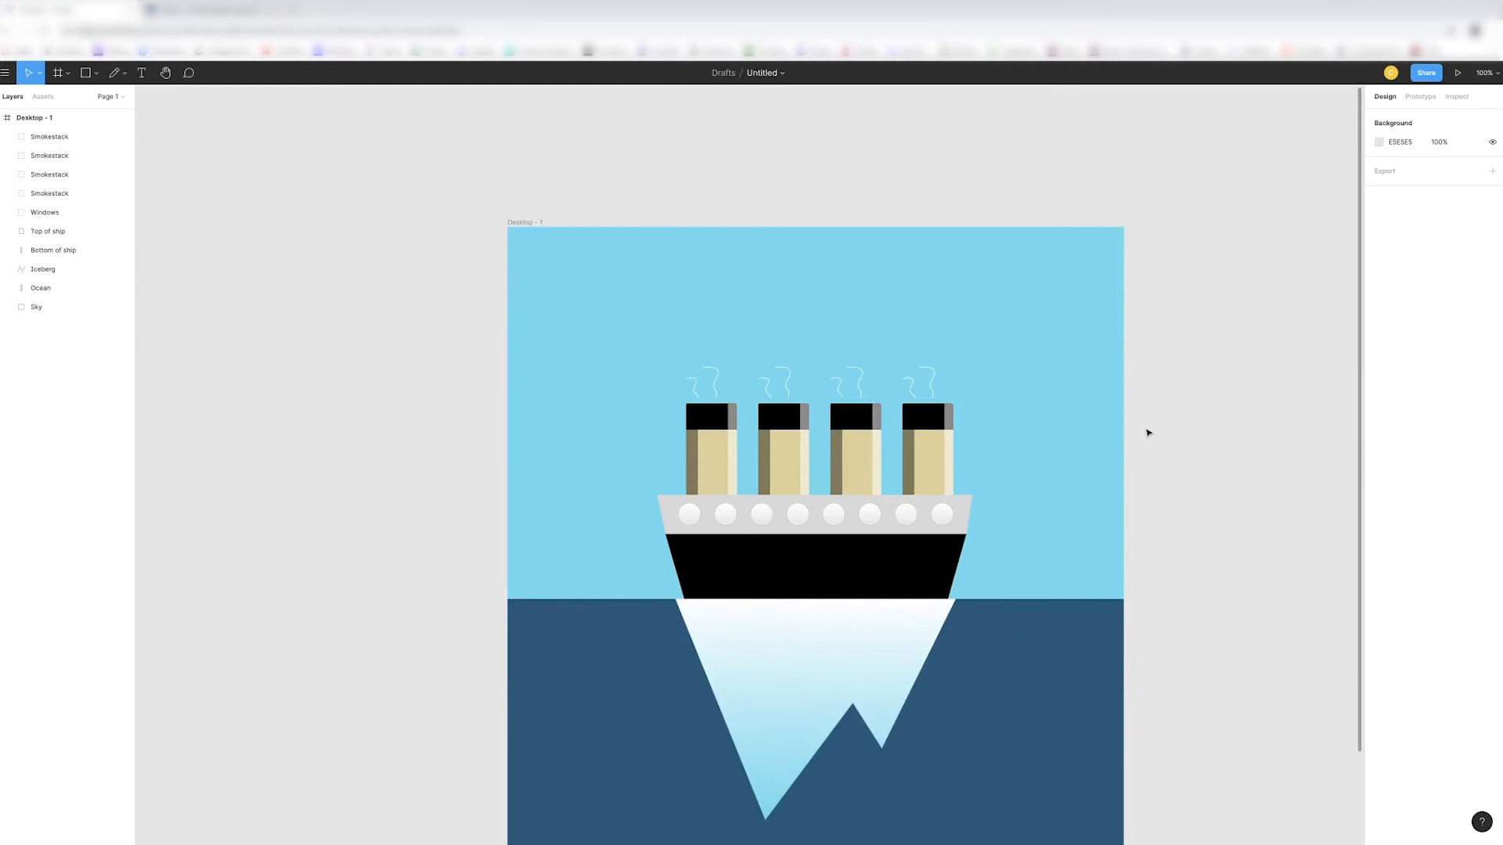
key(minus)
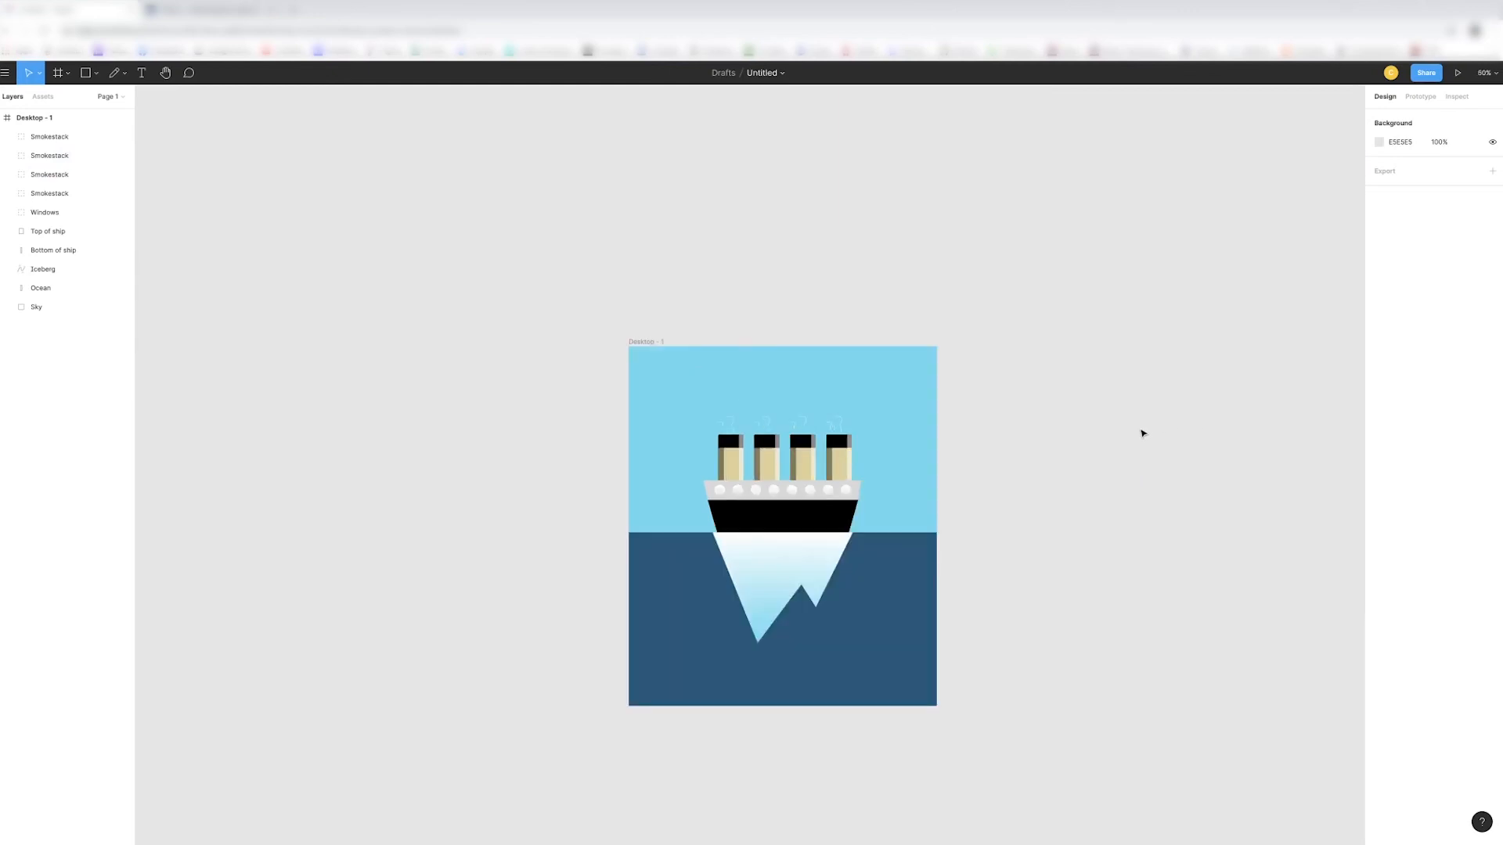
key(shift+0)
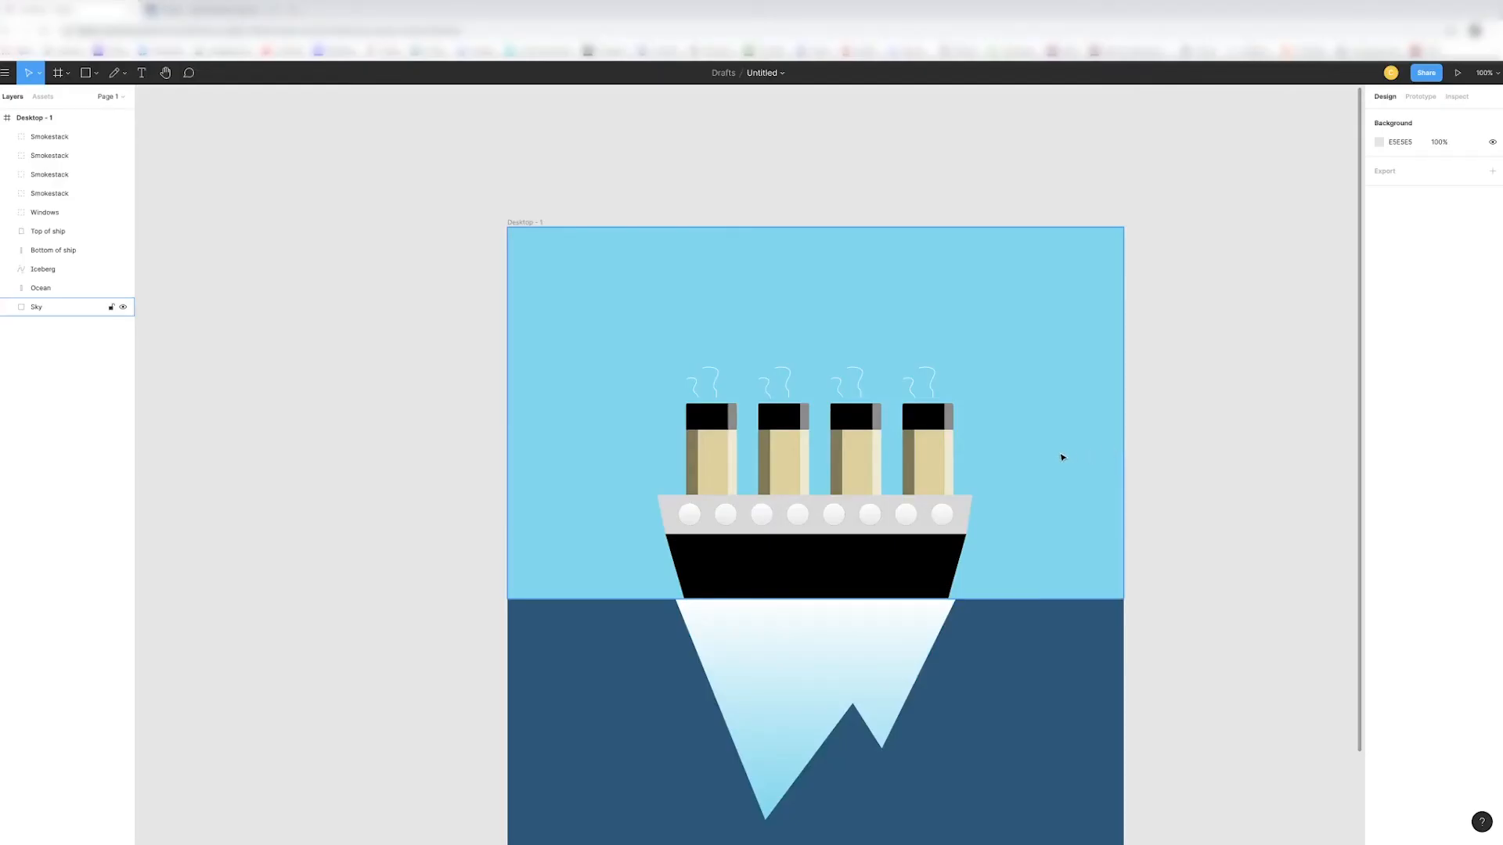
scroll(1062, 457, down, 2)
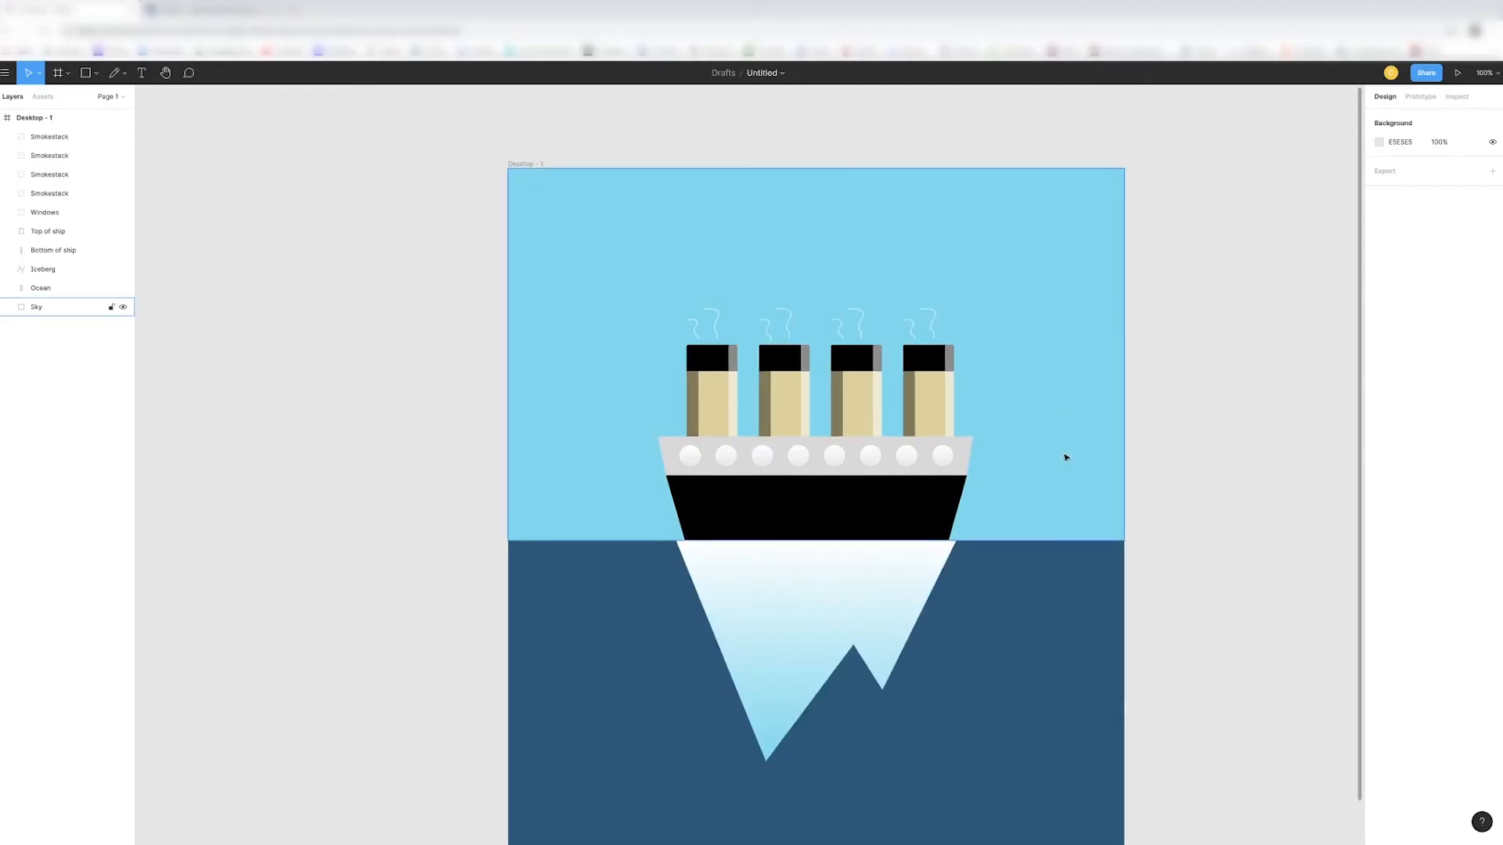
key(ctrl+plus)
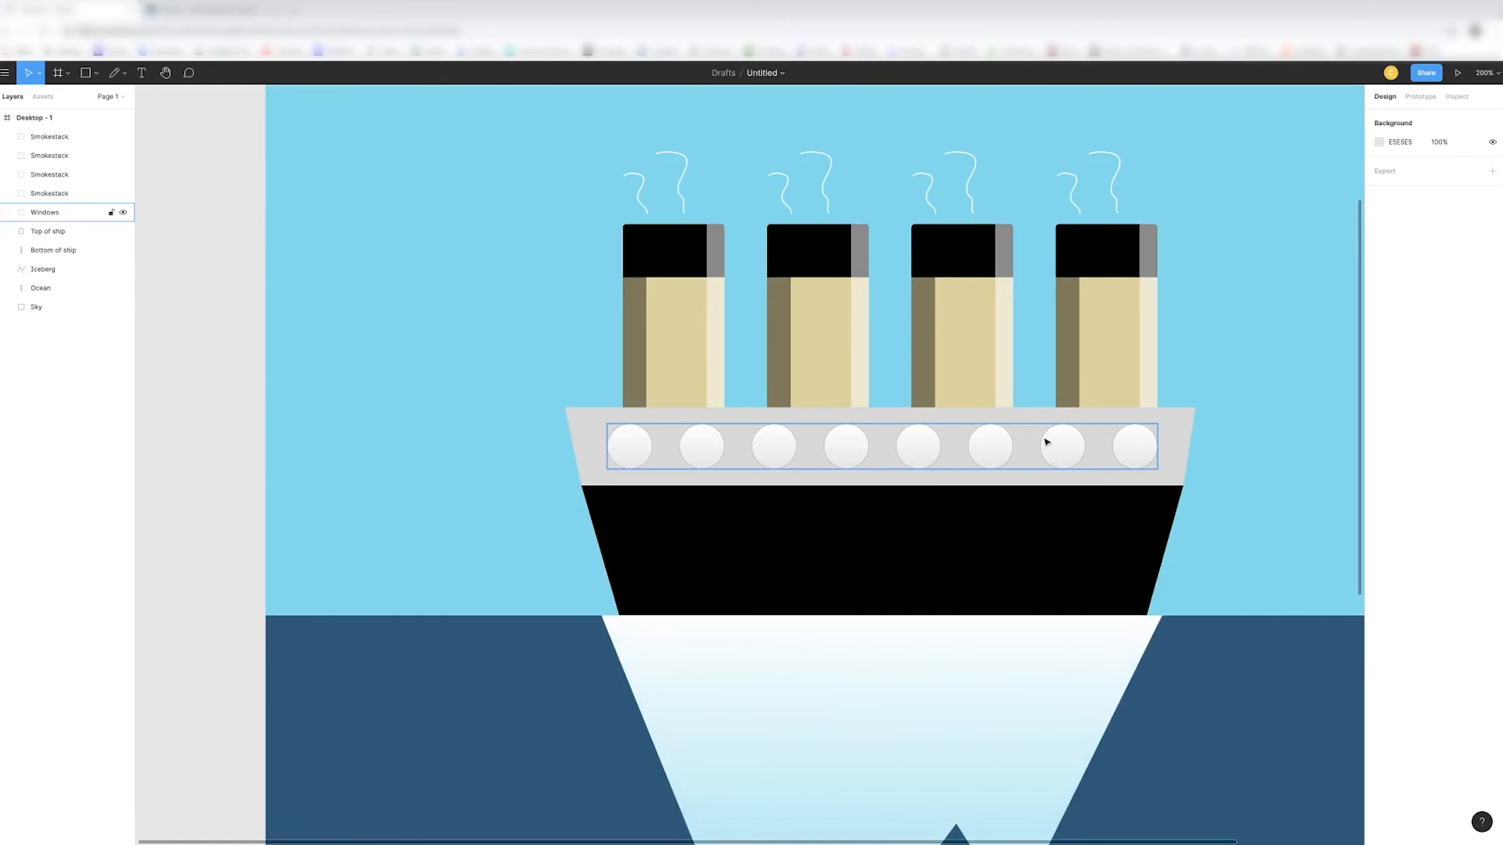
scroll(1049, 443, right, 2)
key(ctrl+minus)
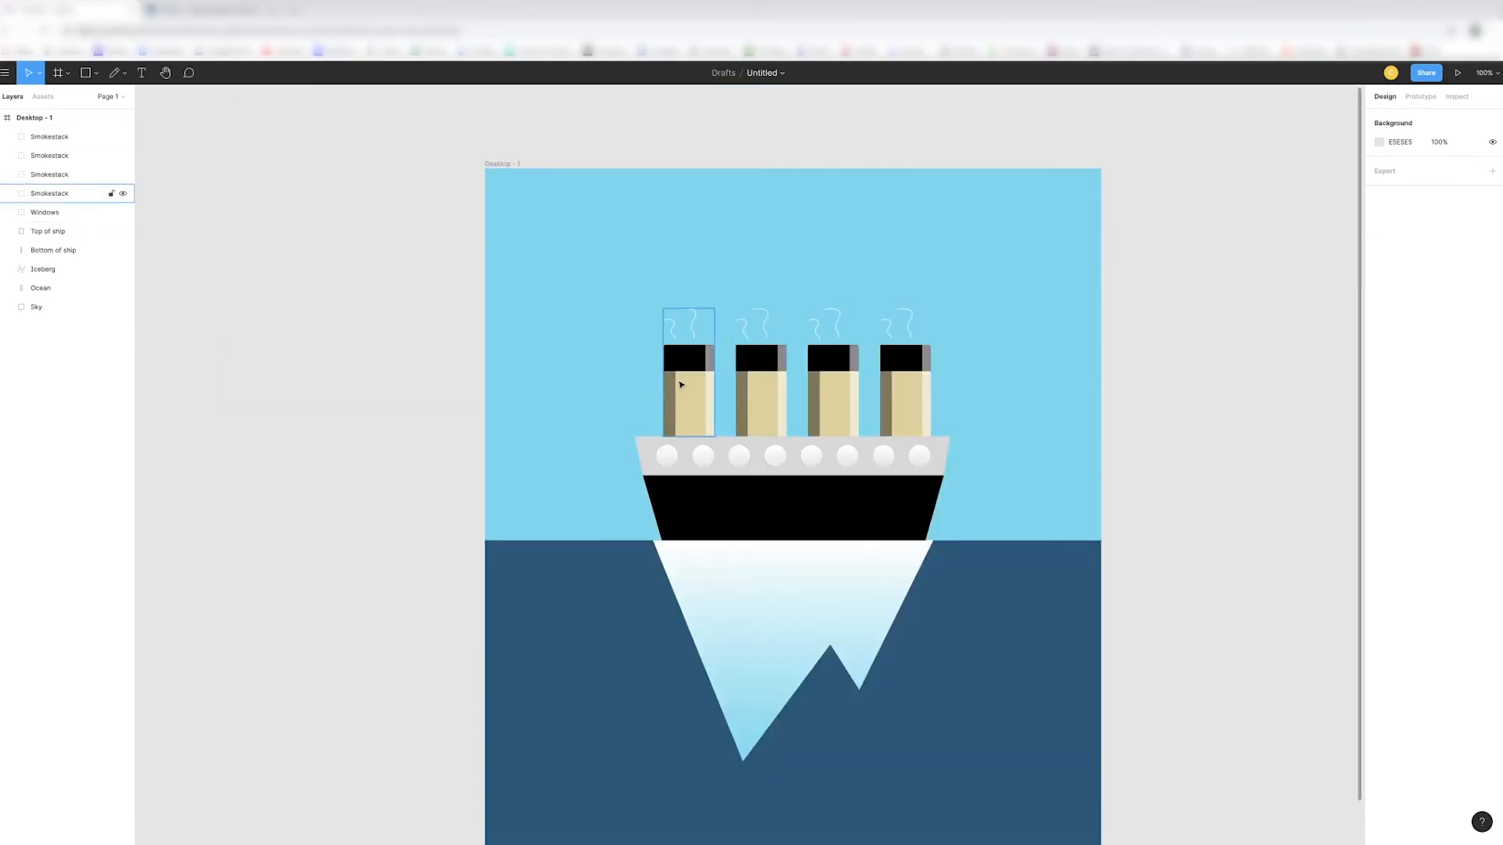
click(681, 385)
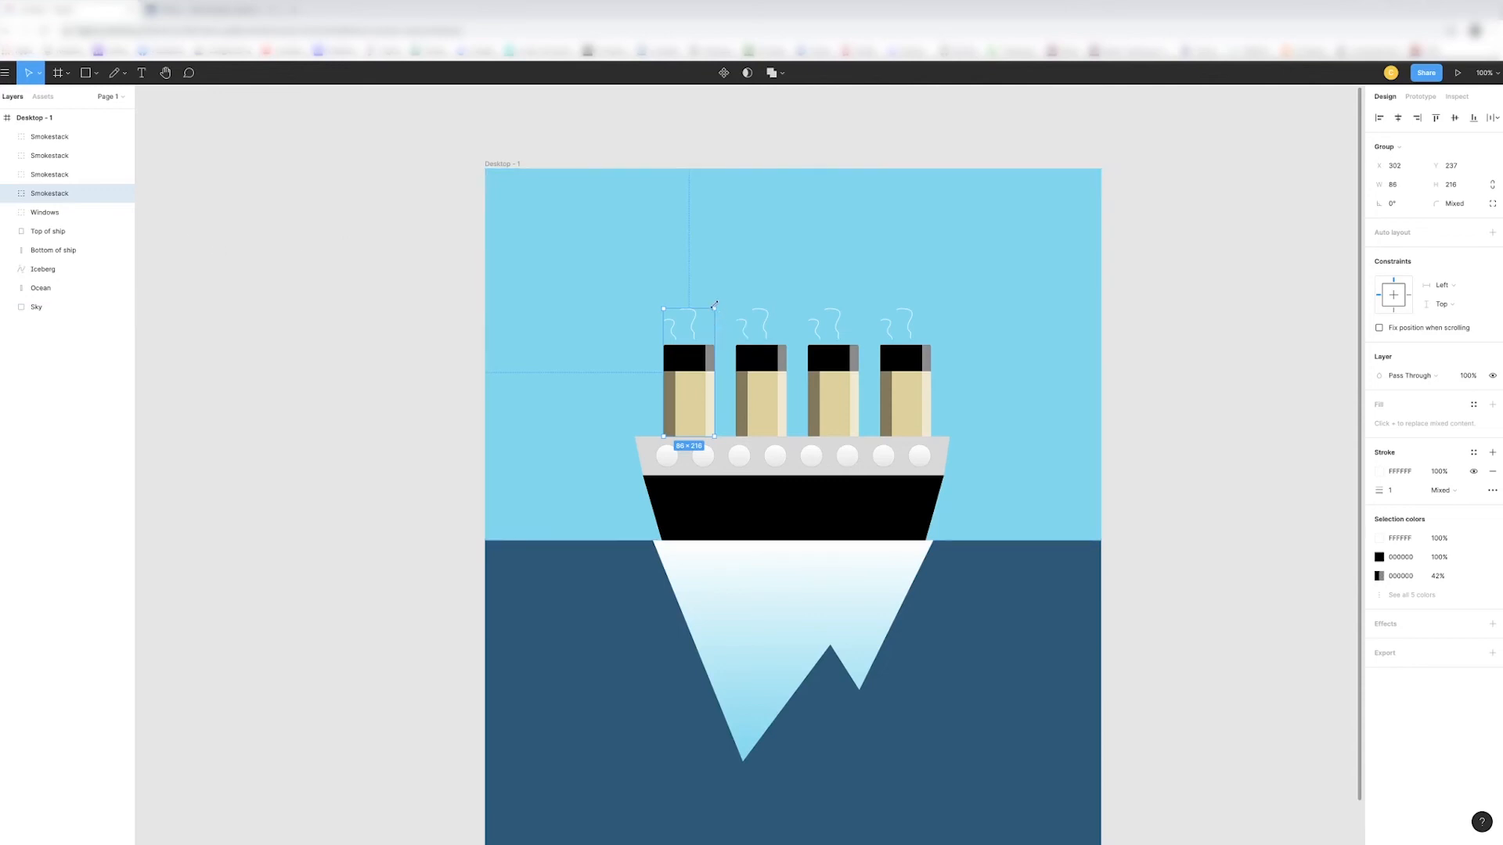
drag(714, 308, 734, 208)
drag(714, 308, 700, 327)
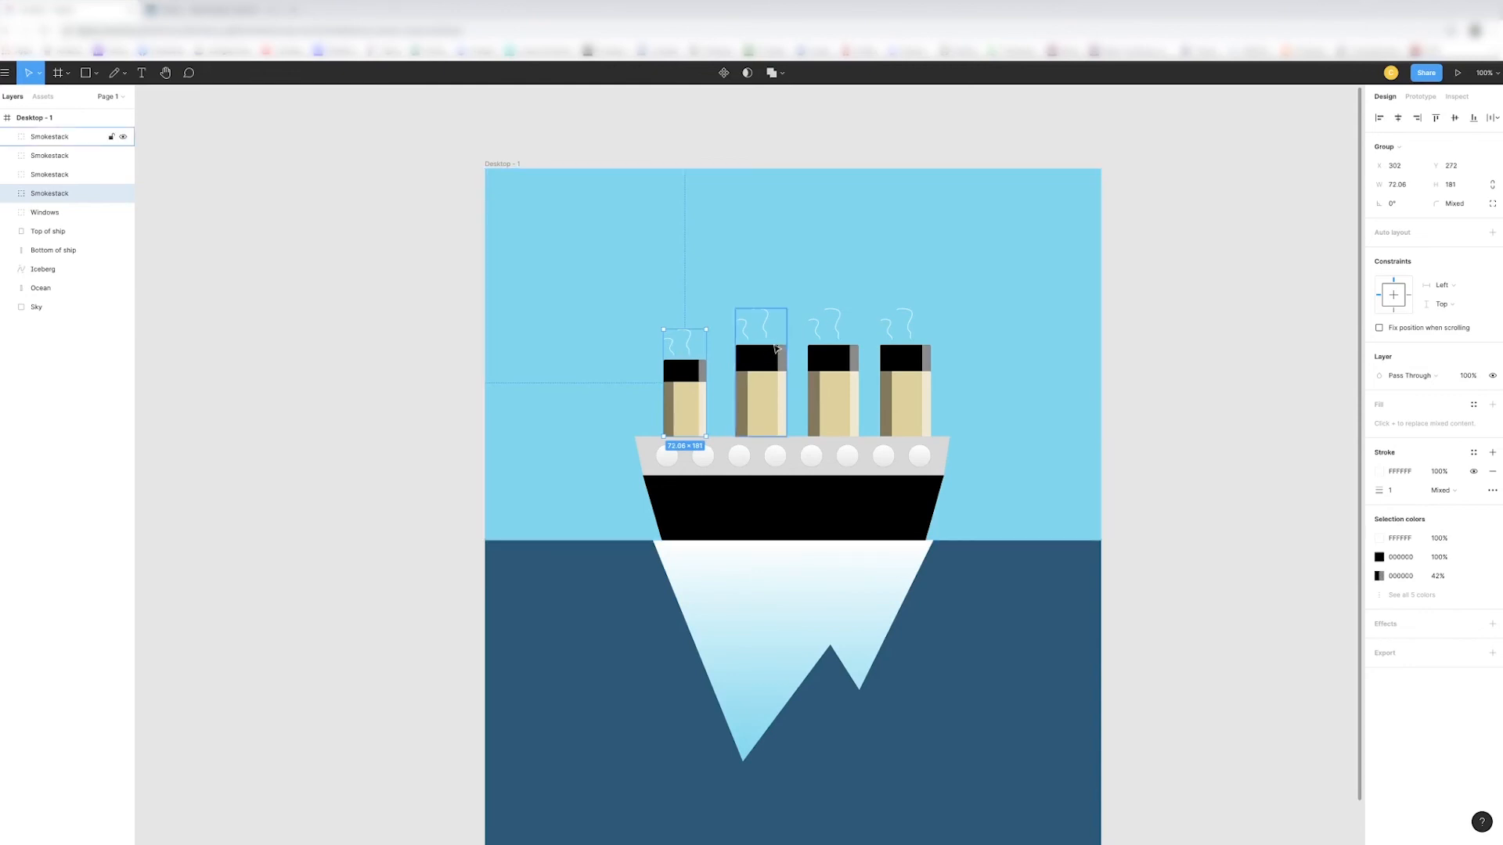
- Delete the three larger smokestack copies, keeping only the reduced leftmost one
click(786, 315)
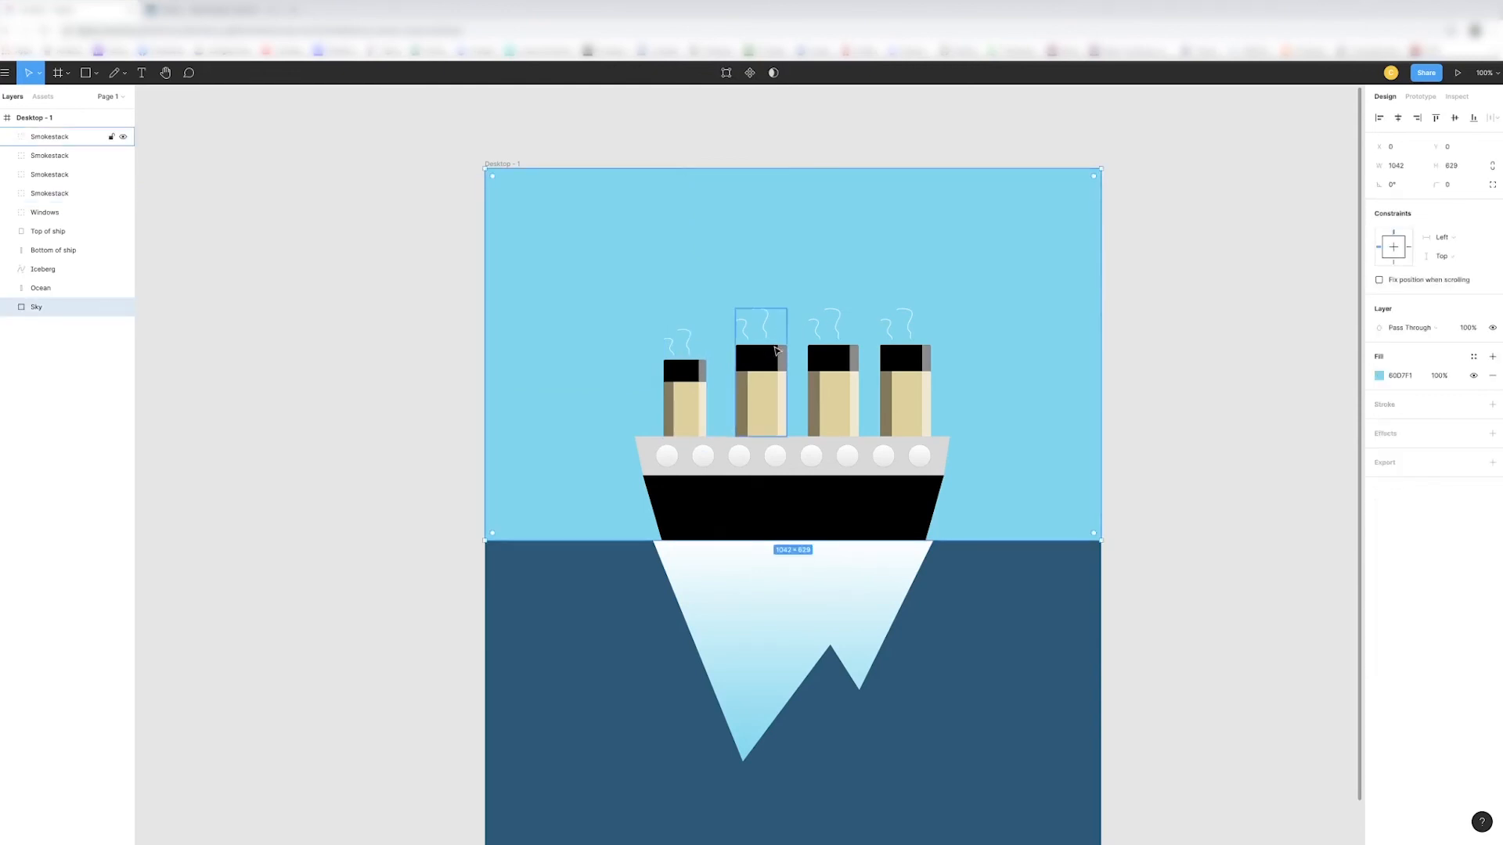
click(776, 352)
key(Delete)
click(832, 391)
key(Delete)
click(905, 387)
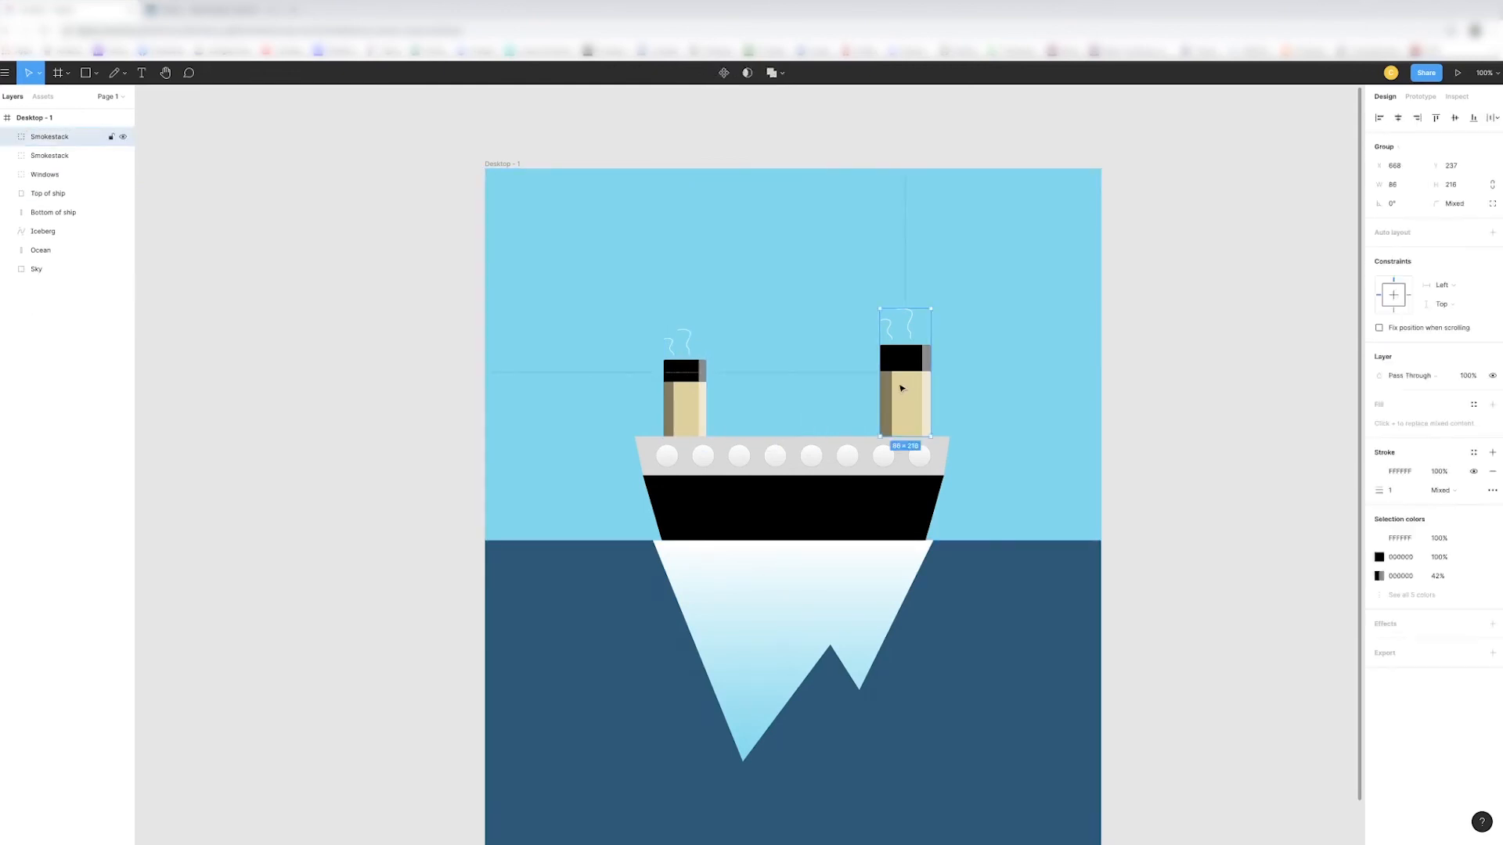
key(Delete)
- Paste three copies of the reduced smokestack and space all four along the deck with gaps of 45
click(686, 409)
key(ctrl+v)
key(ctrl+v)
key(ctrl+v)
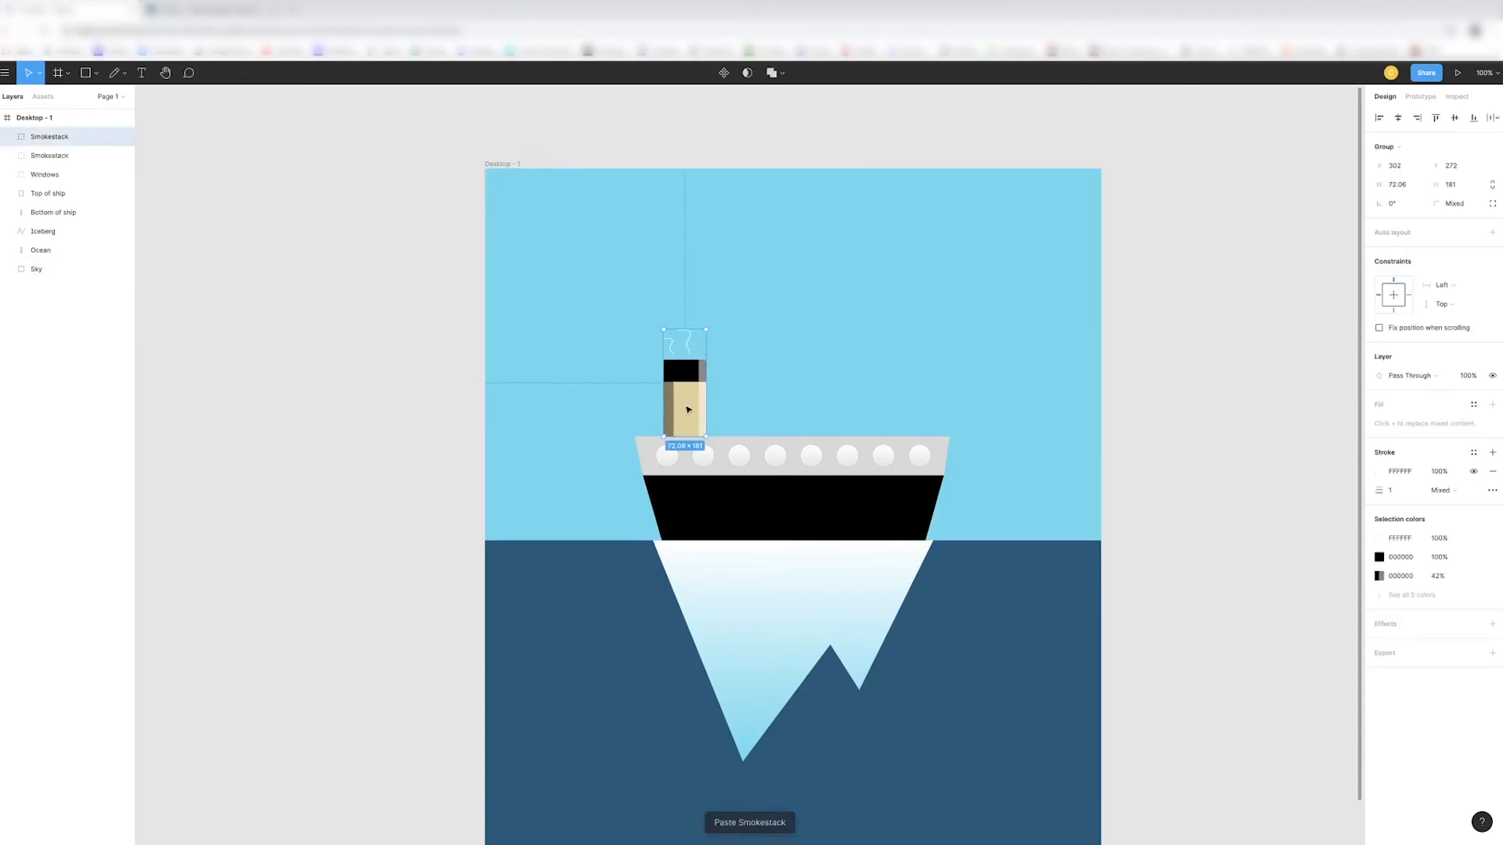
drag(688, 409, 832, 414)
drag(688, 410, 883, 410)
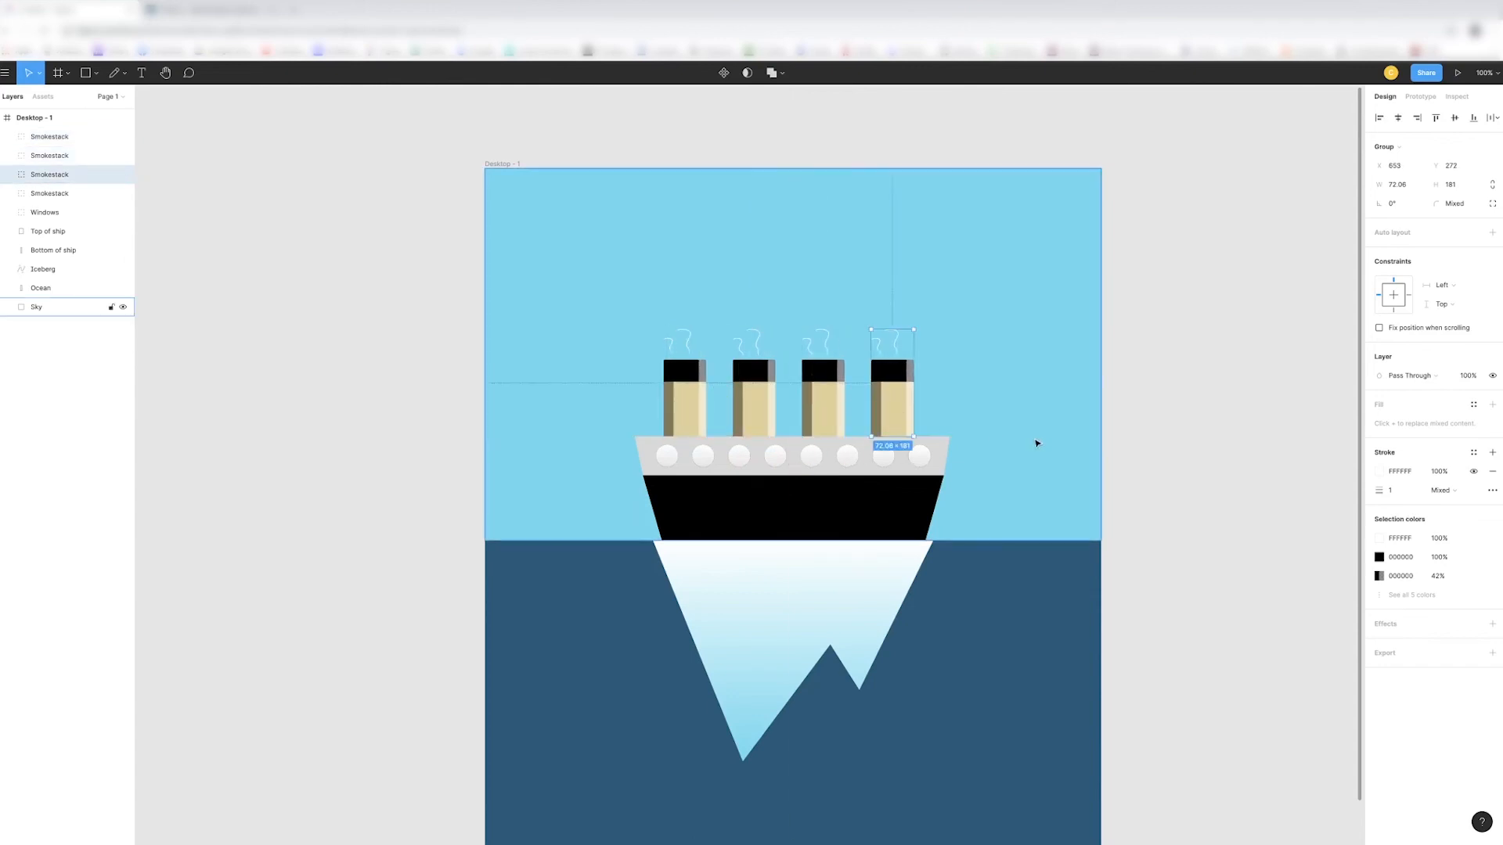
click(1036, 439)
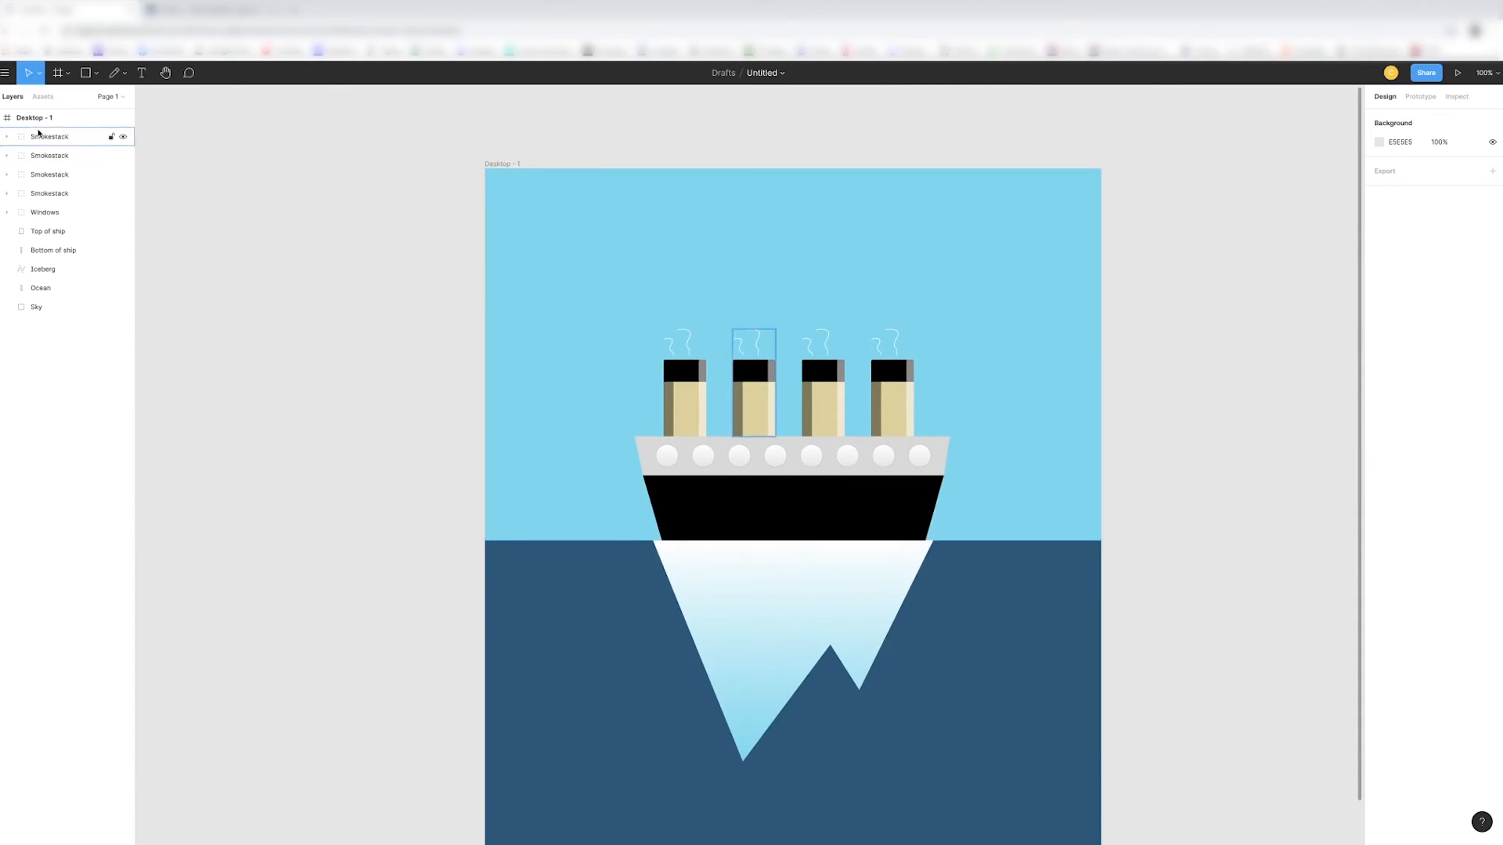
- Select all four Smokestack groups and nudge them together slightly to the right to centre them on the ship
click(43, 136)
shift+click(57, 201)
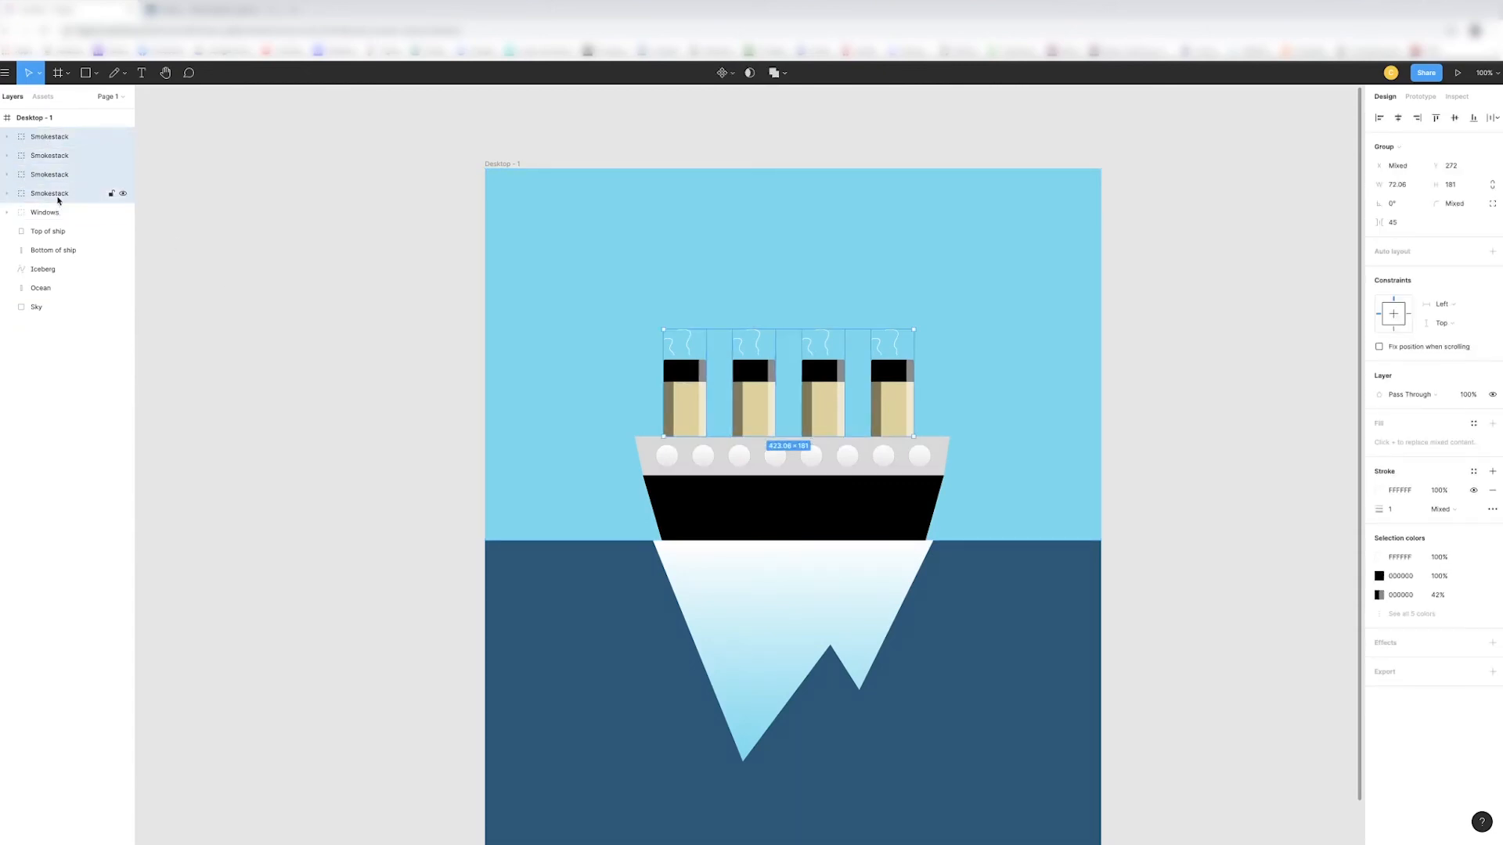
key(Right)
key(Right)
key(Right)
key(Right)
key(Right)
key(Right)
key(Right)
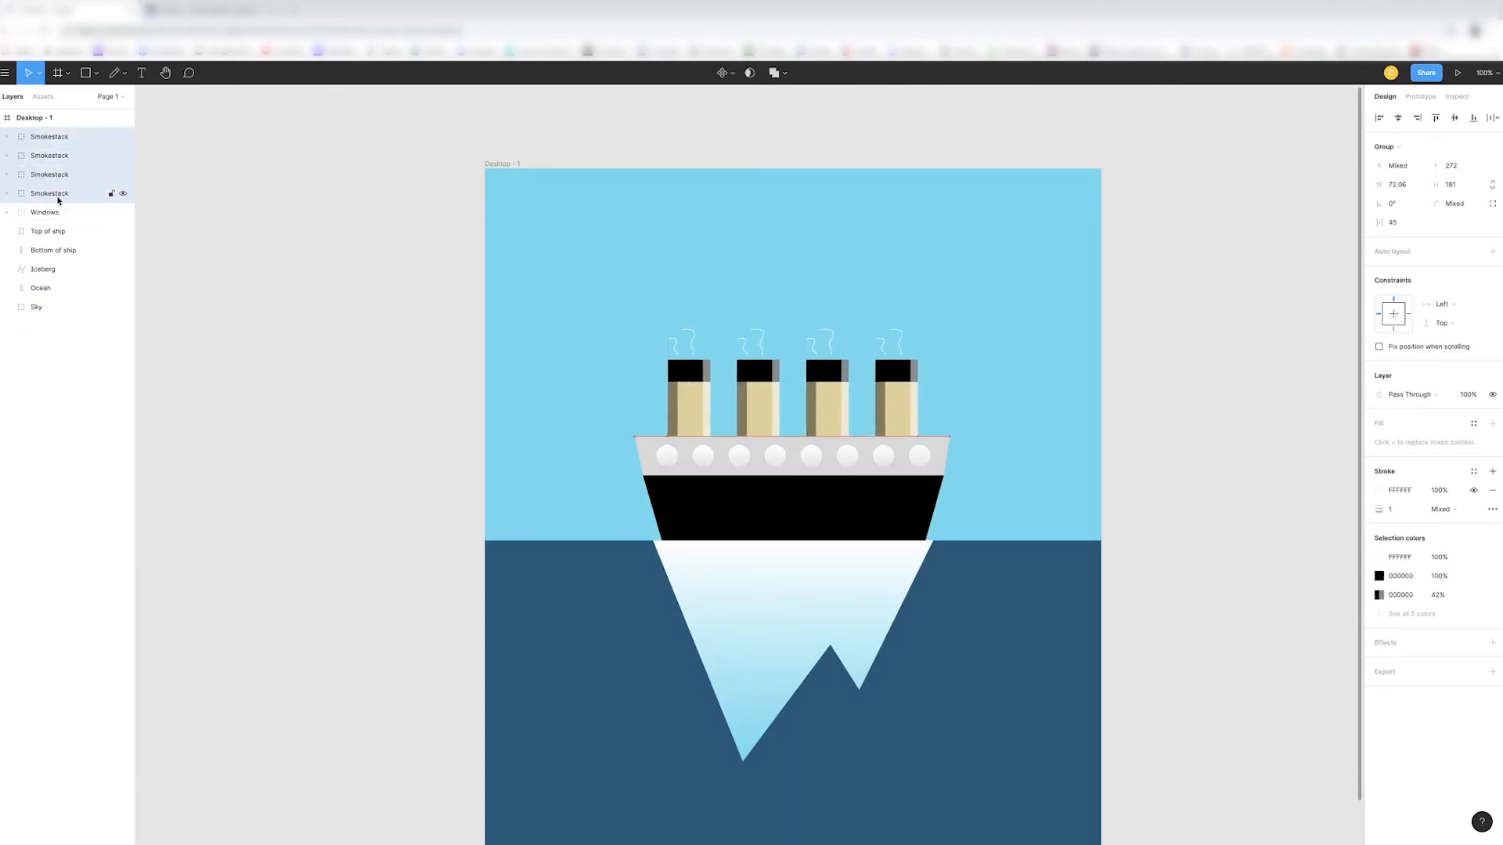
key(Right)
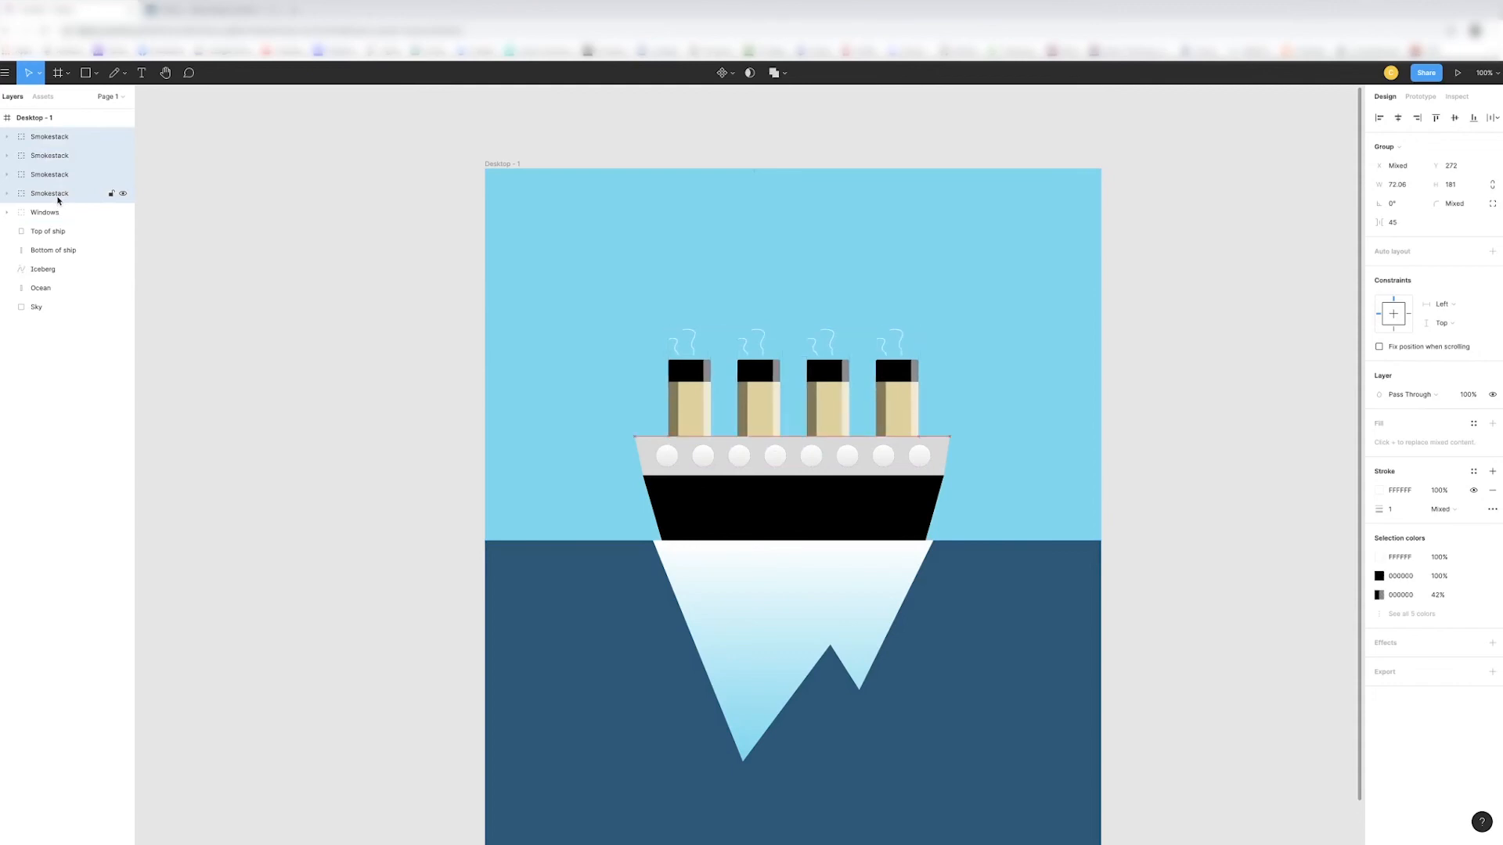
key(Escape)
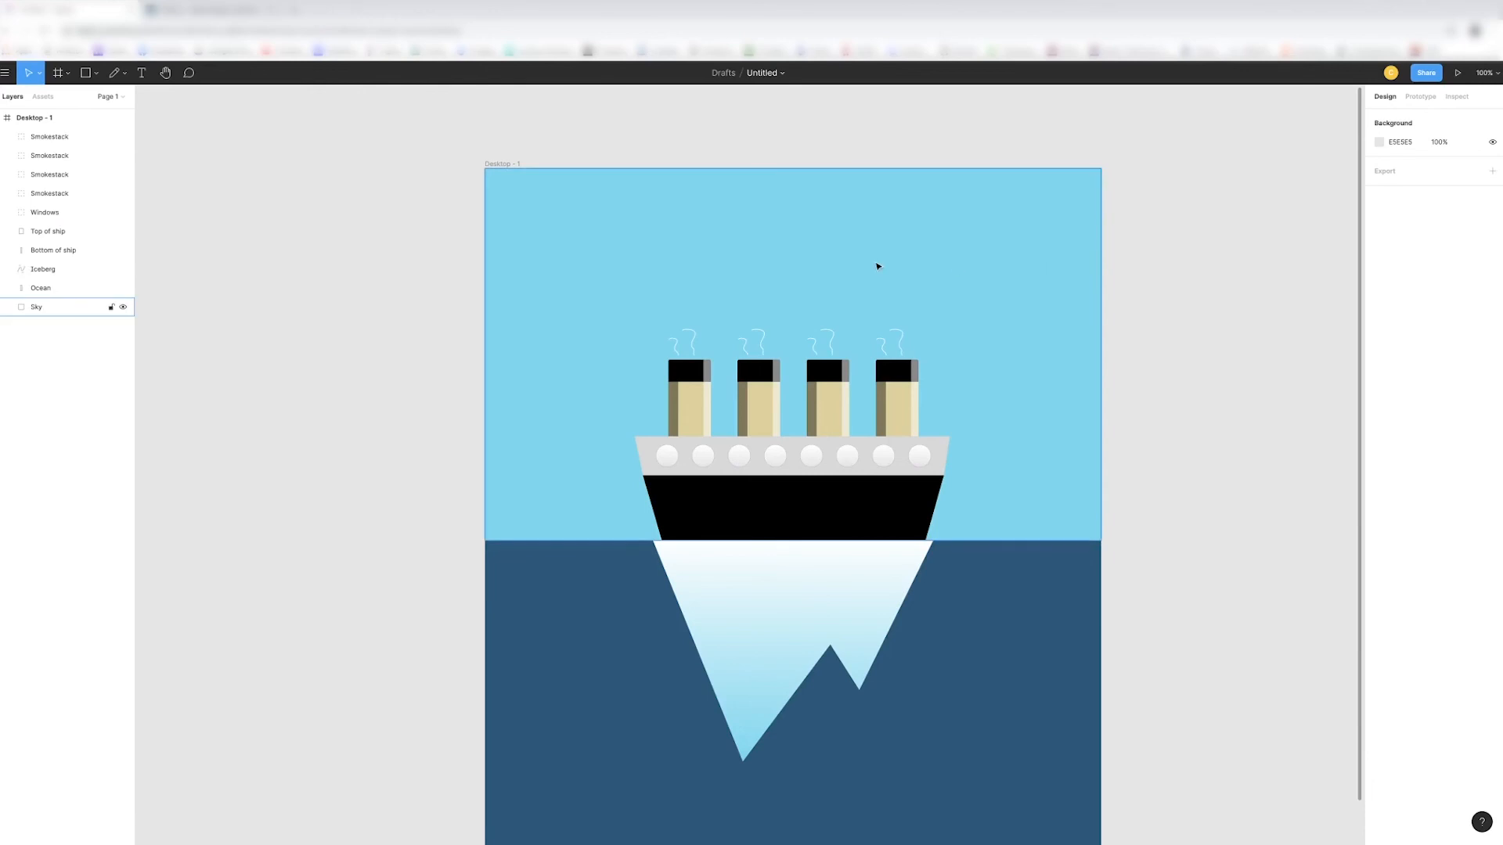
- Check the Set Sail button on the Webflow page, and draw a 186 × 64 rectangle centred in the sky above the smokestacks in Figma
scroll(1140, 279, down, 2)
key(minus)
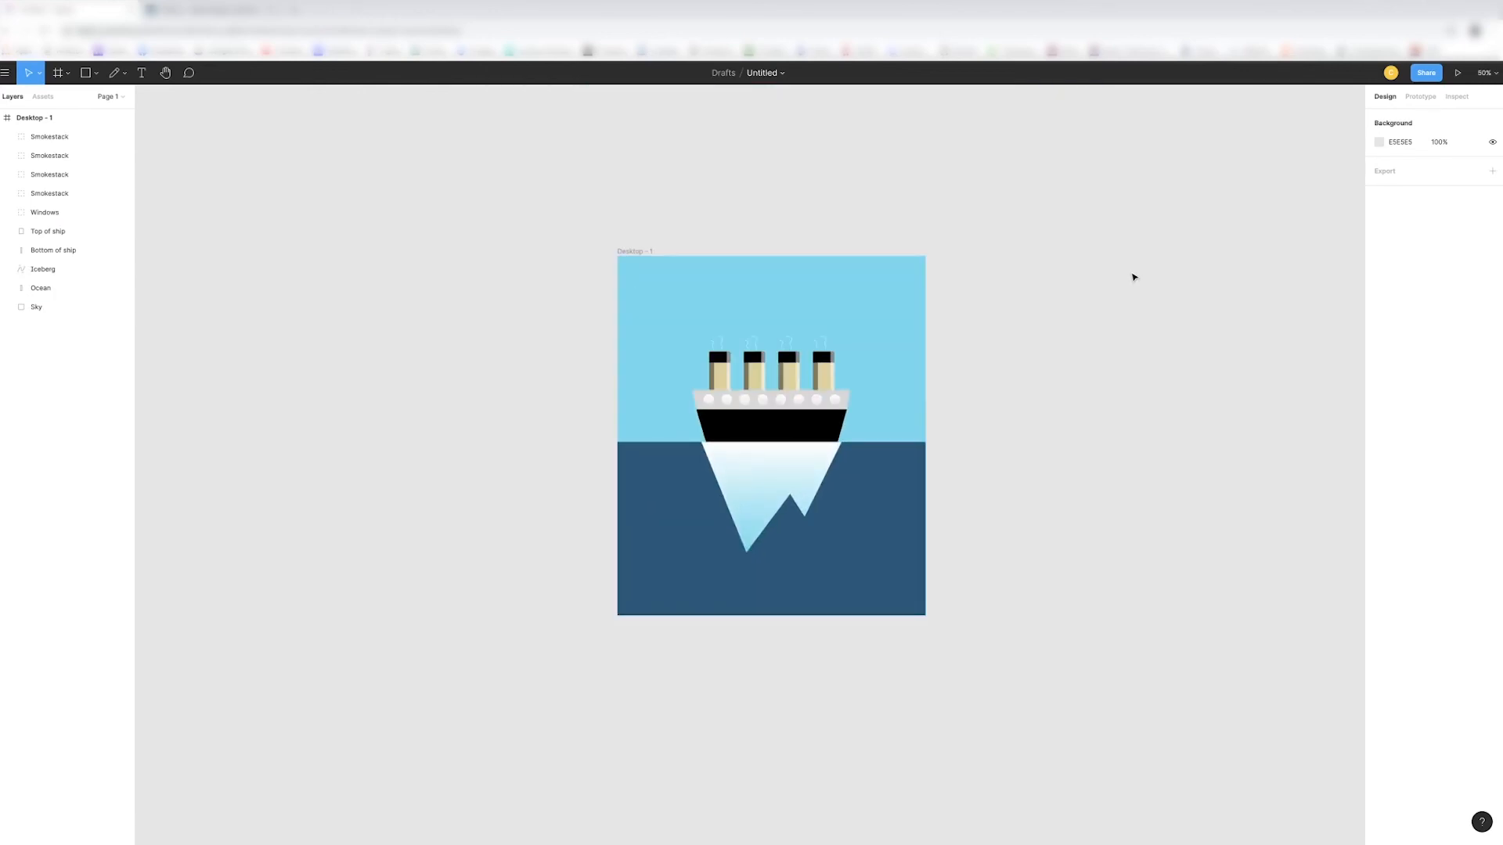
click(220, 11)
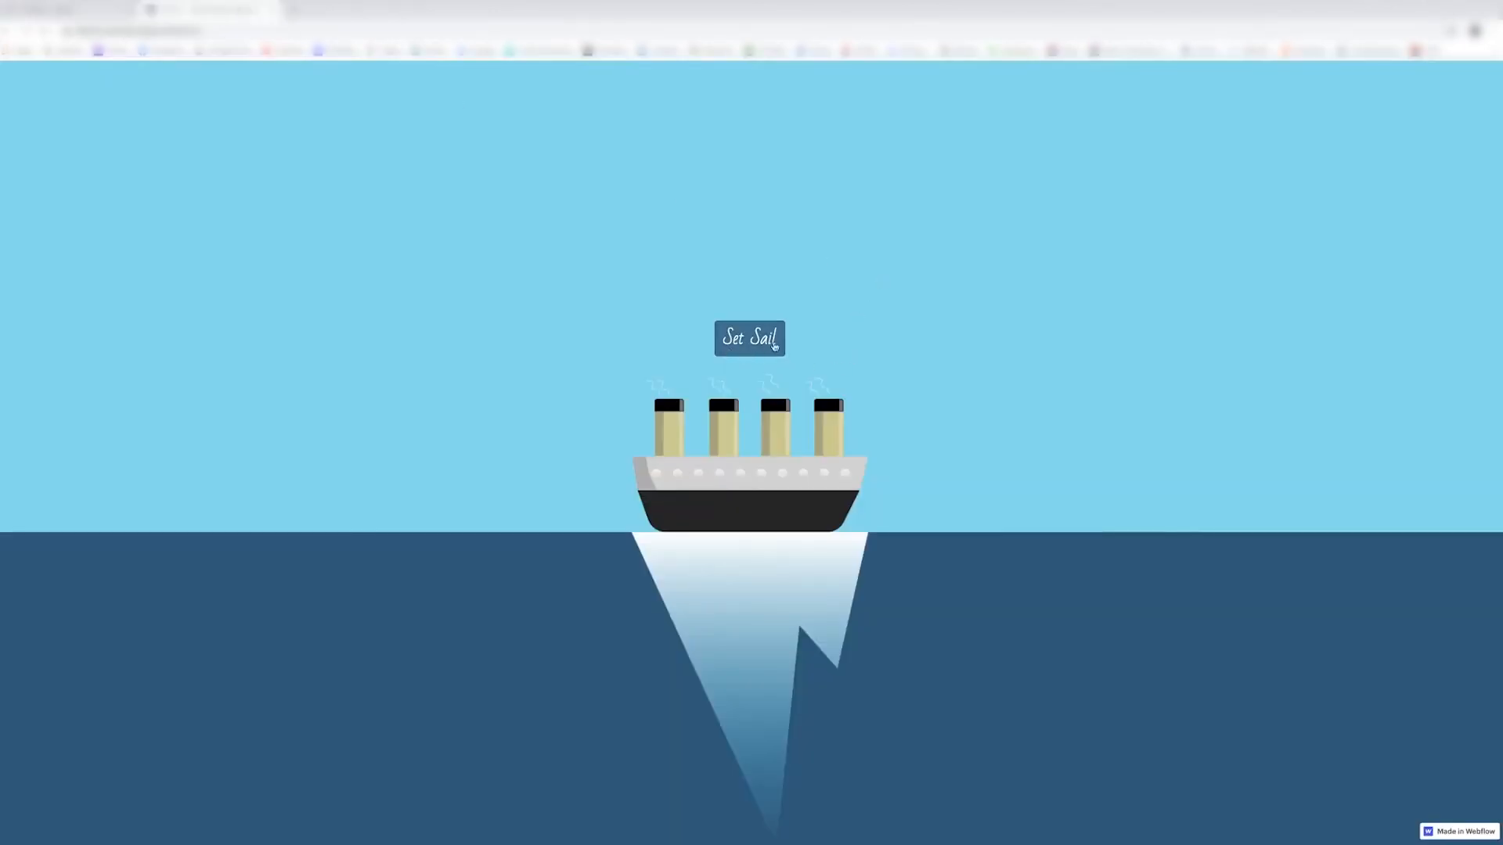
click(78, 10)
key(shift+0)
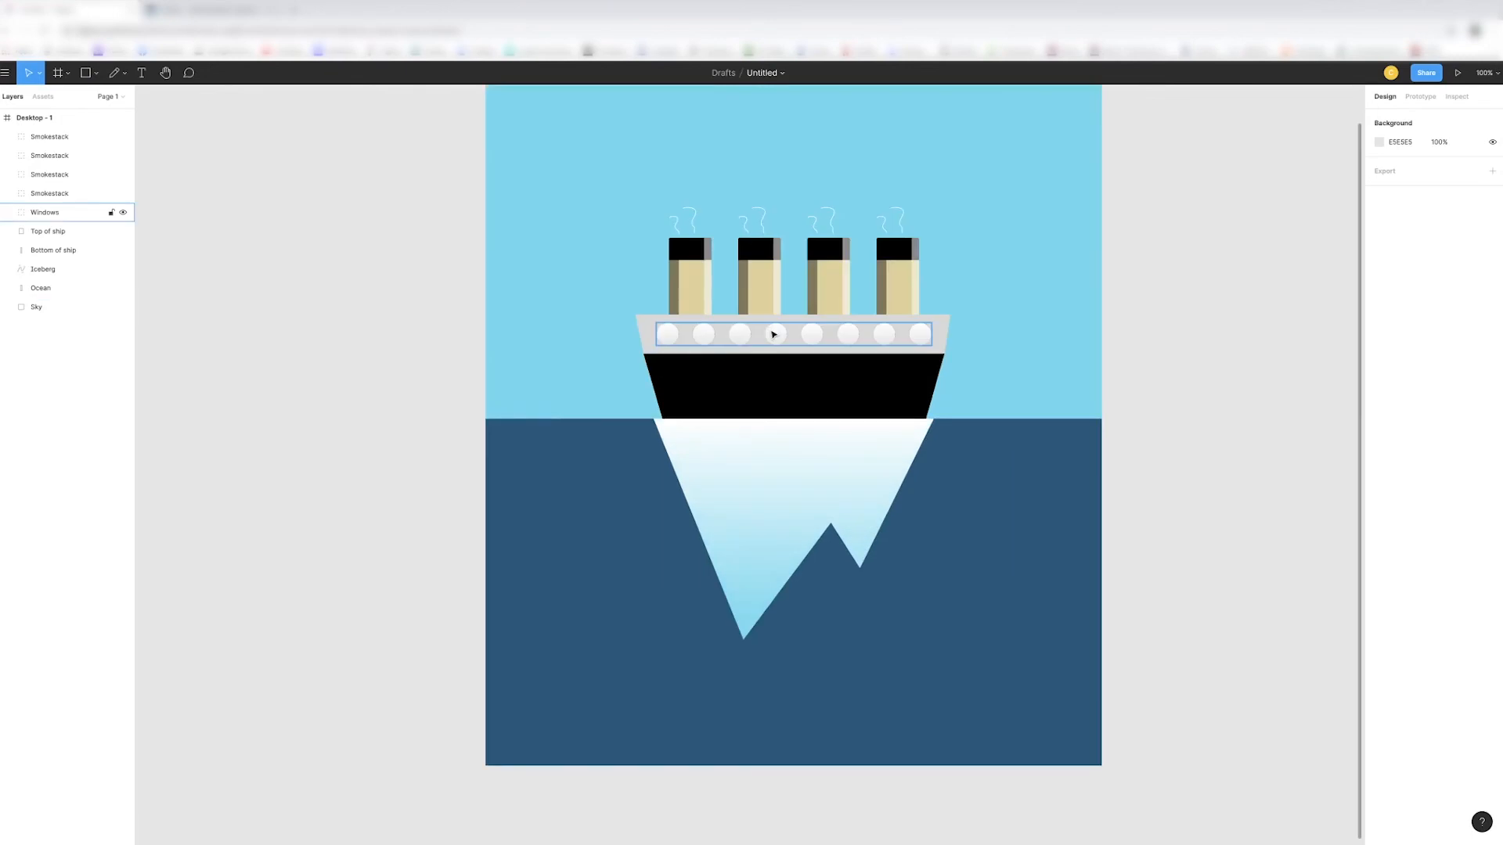
scroll(775, 332, up, 2)
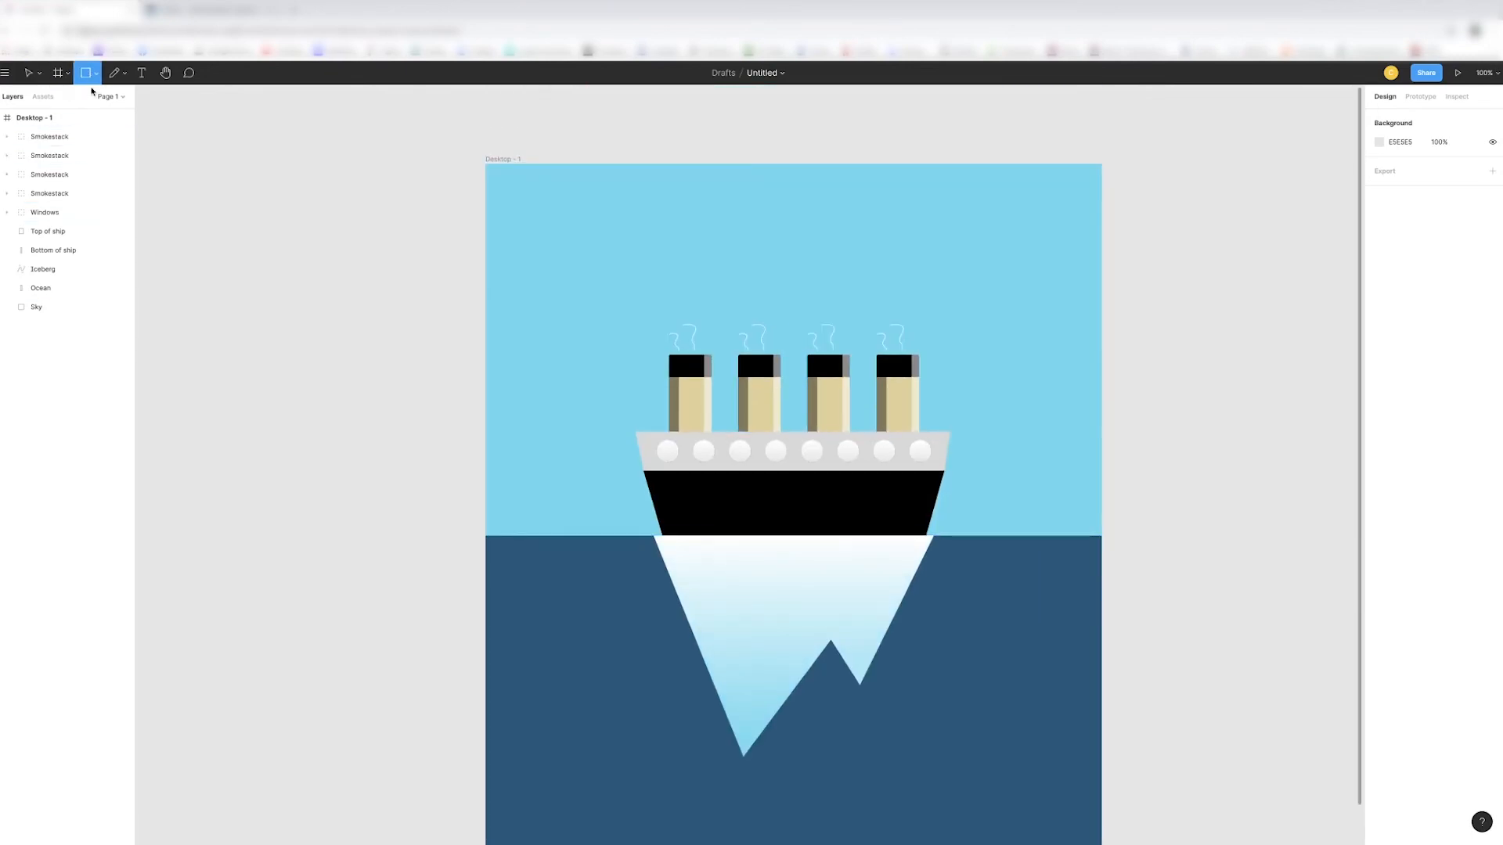
click(92, 76)
click(97, 99)
drag(718, 213, 801, 243)
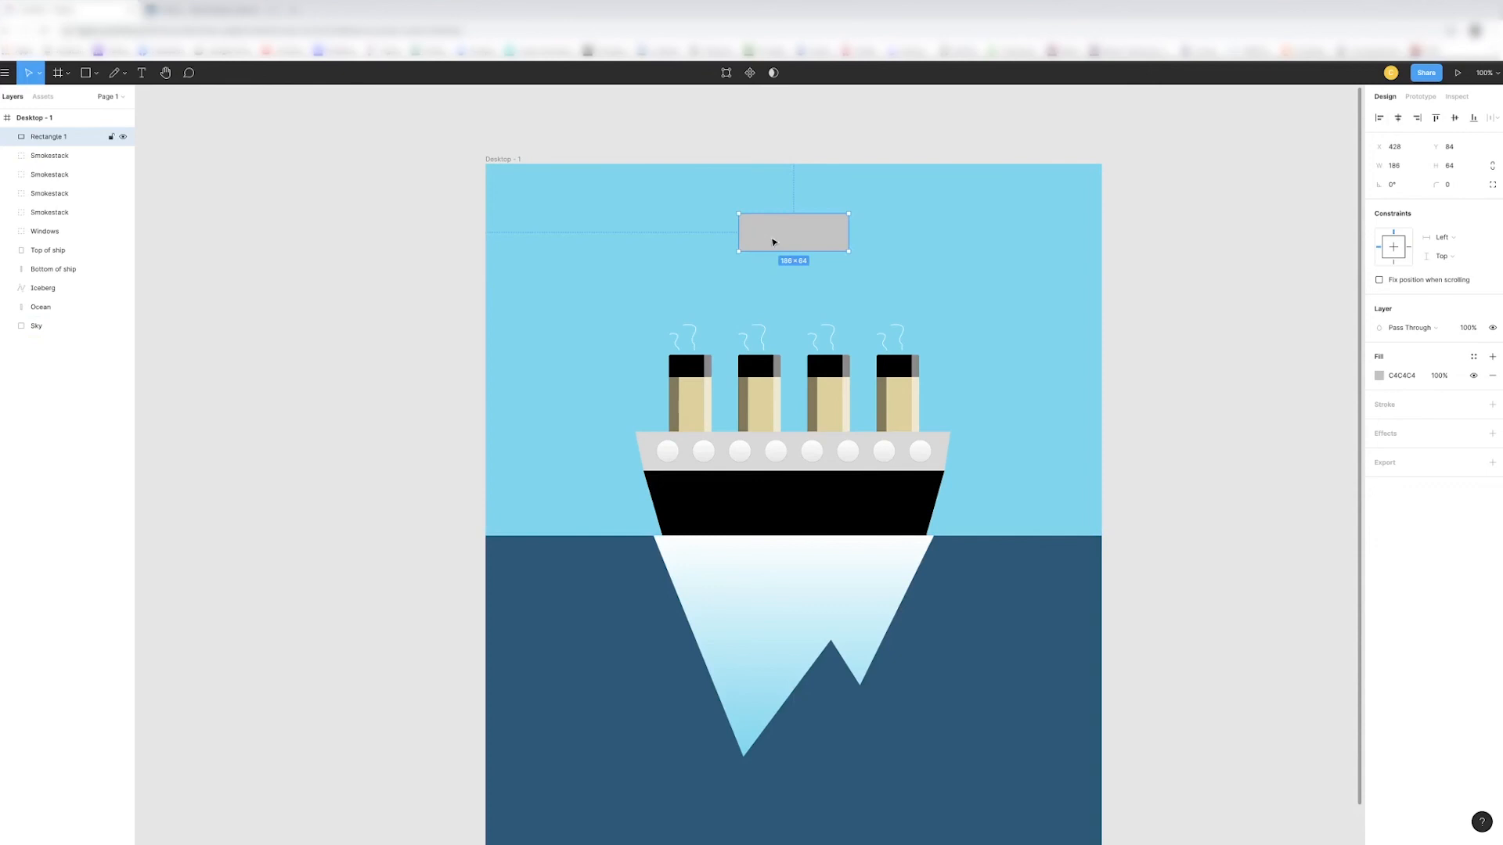
- Fill the button rectangle with the ocean's dark blue from the document colors and set its corner radius to 5
click(1378, 375)
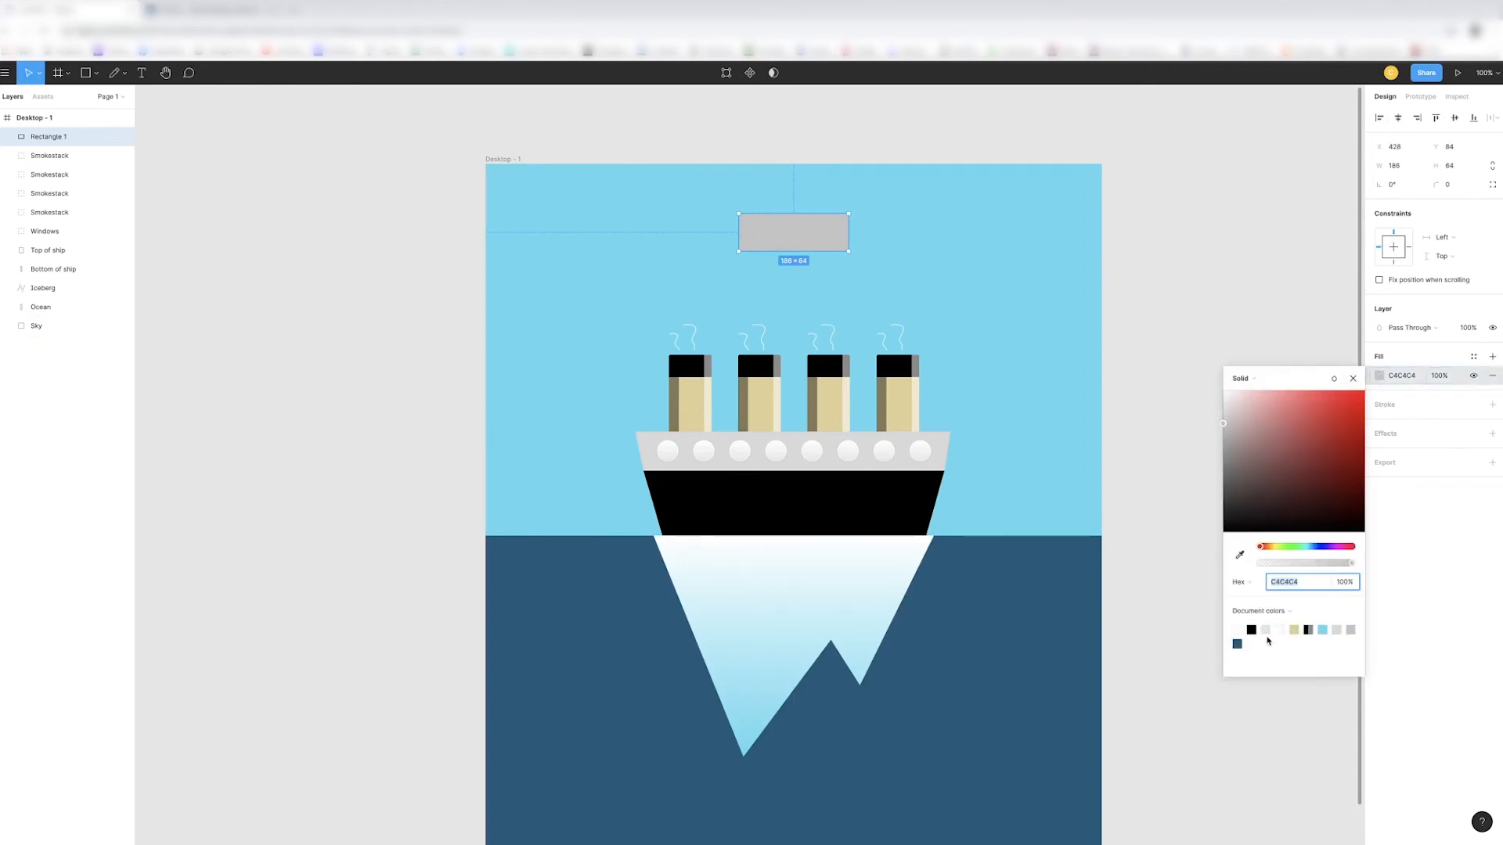
click(1237, 644)
click(1426, 223)
click(1450, 185)
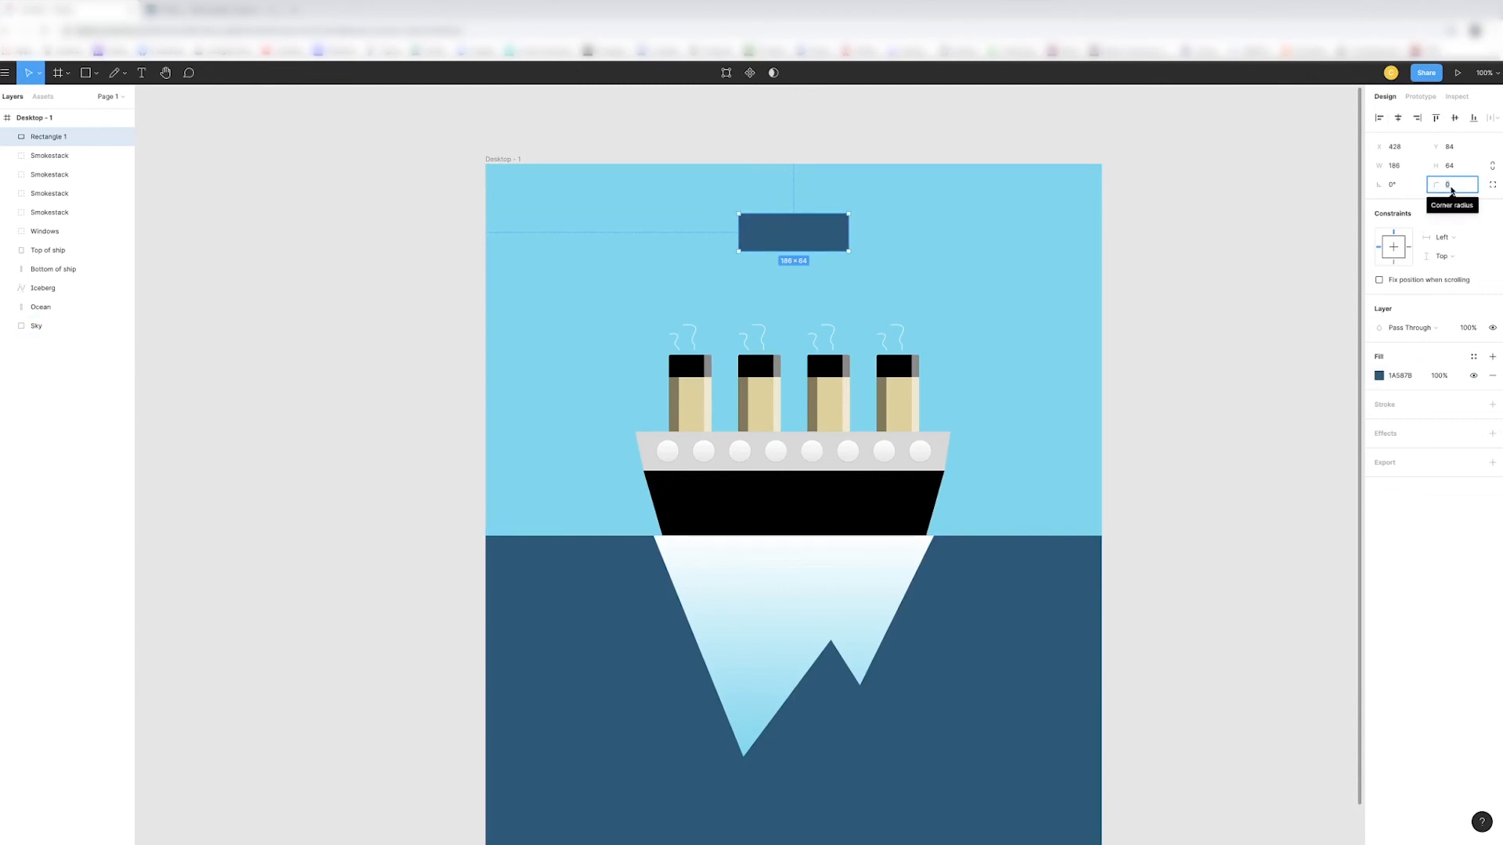
text(5)
key(Return)
key(Escape)
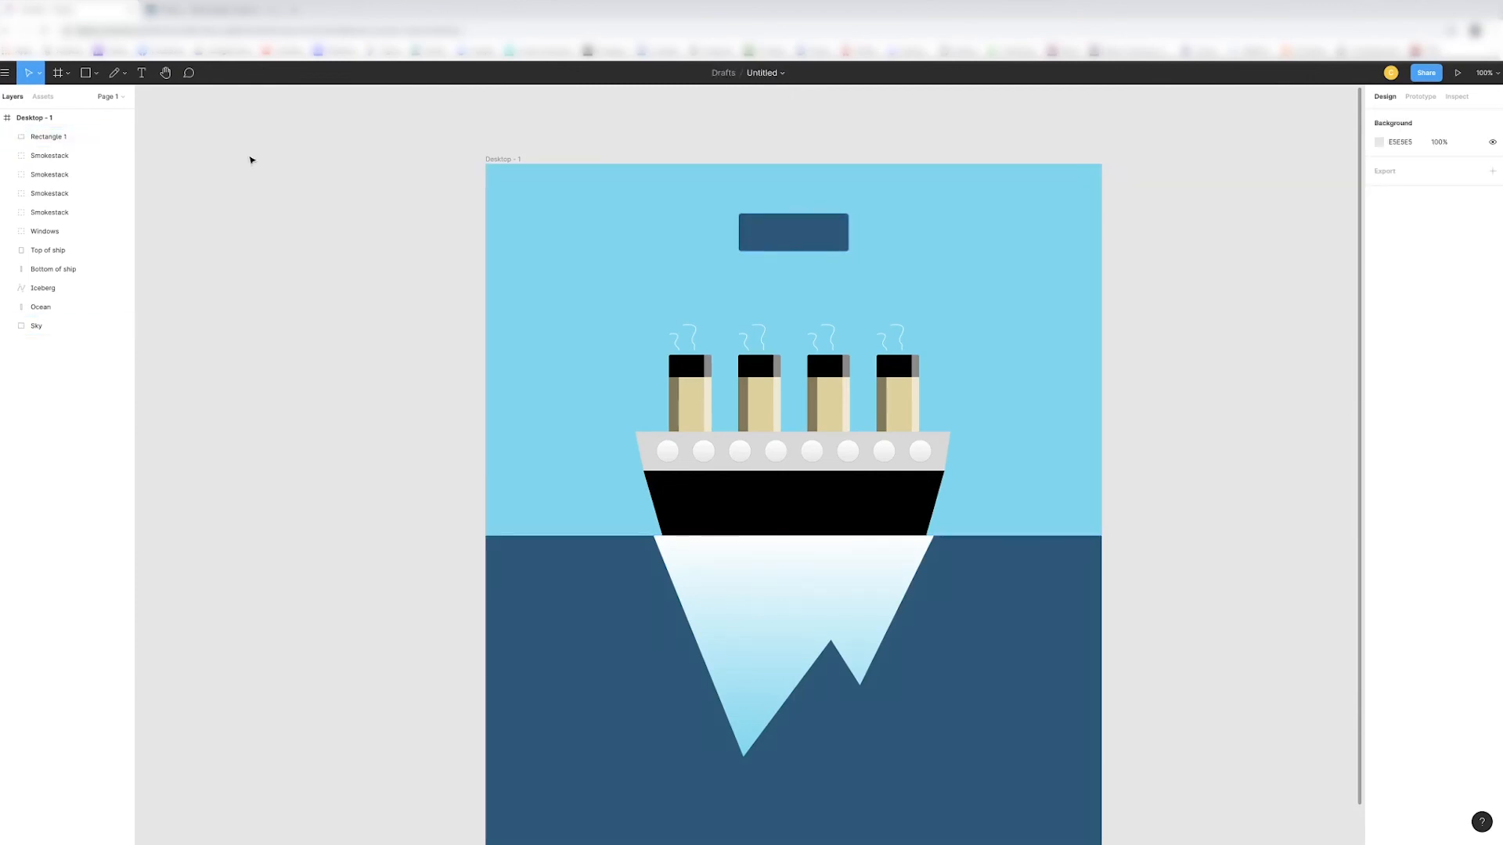
- Add the text "Set Sail" in the Bad Script font and centre it on the button rectangle
click(754, 227)
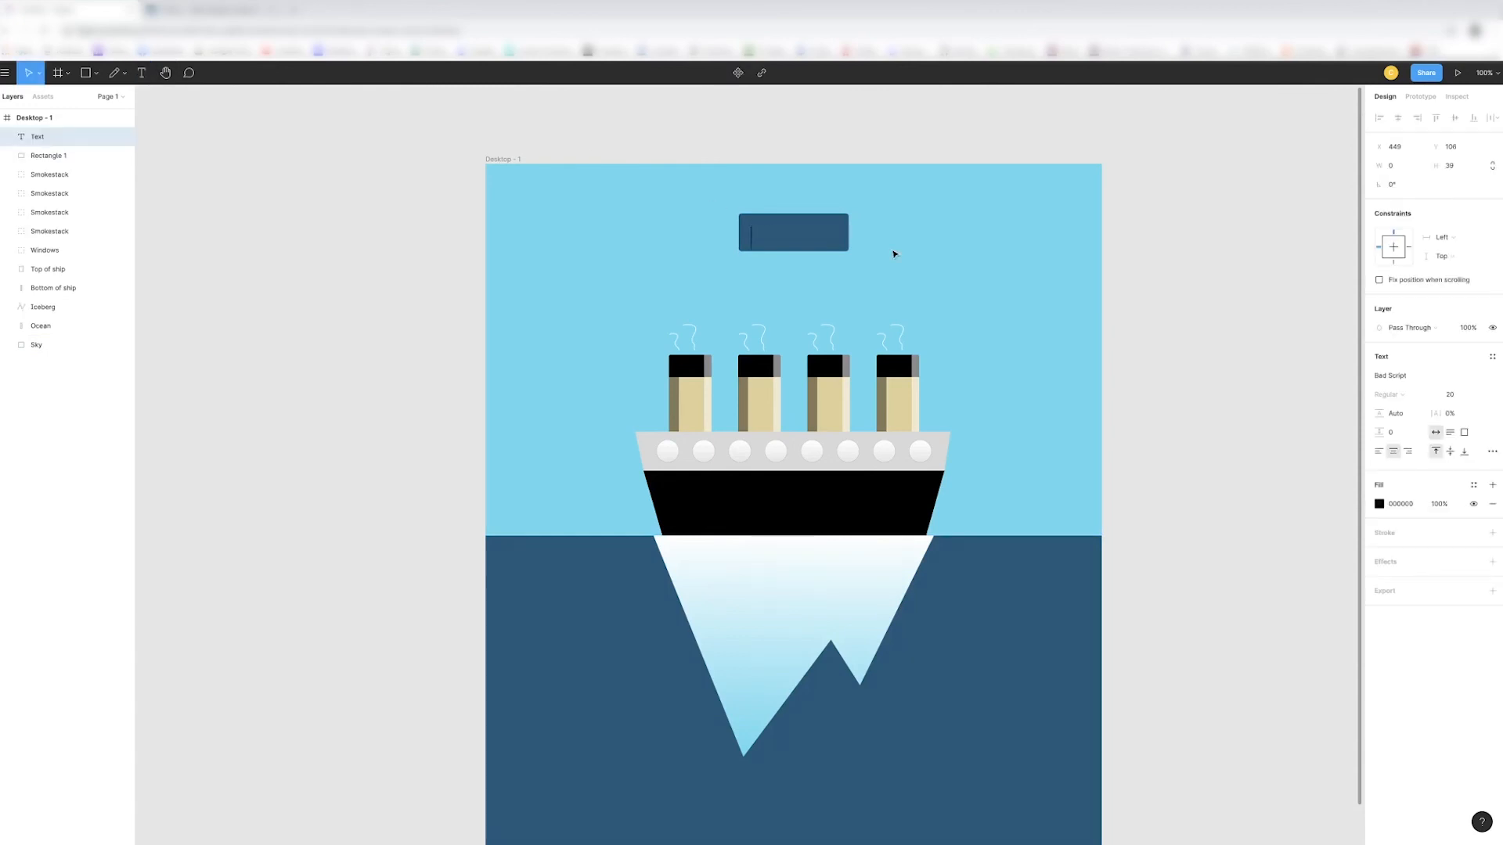
text(Set Sail)
key(Escape)
drag(775, 239, 792, 235)
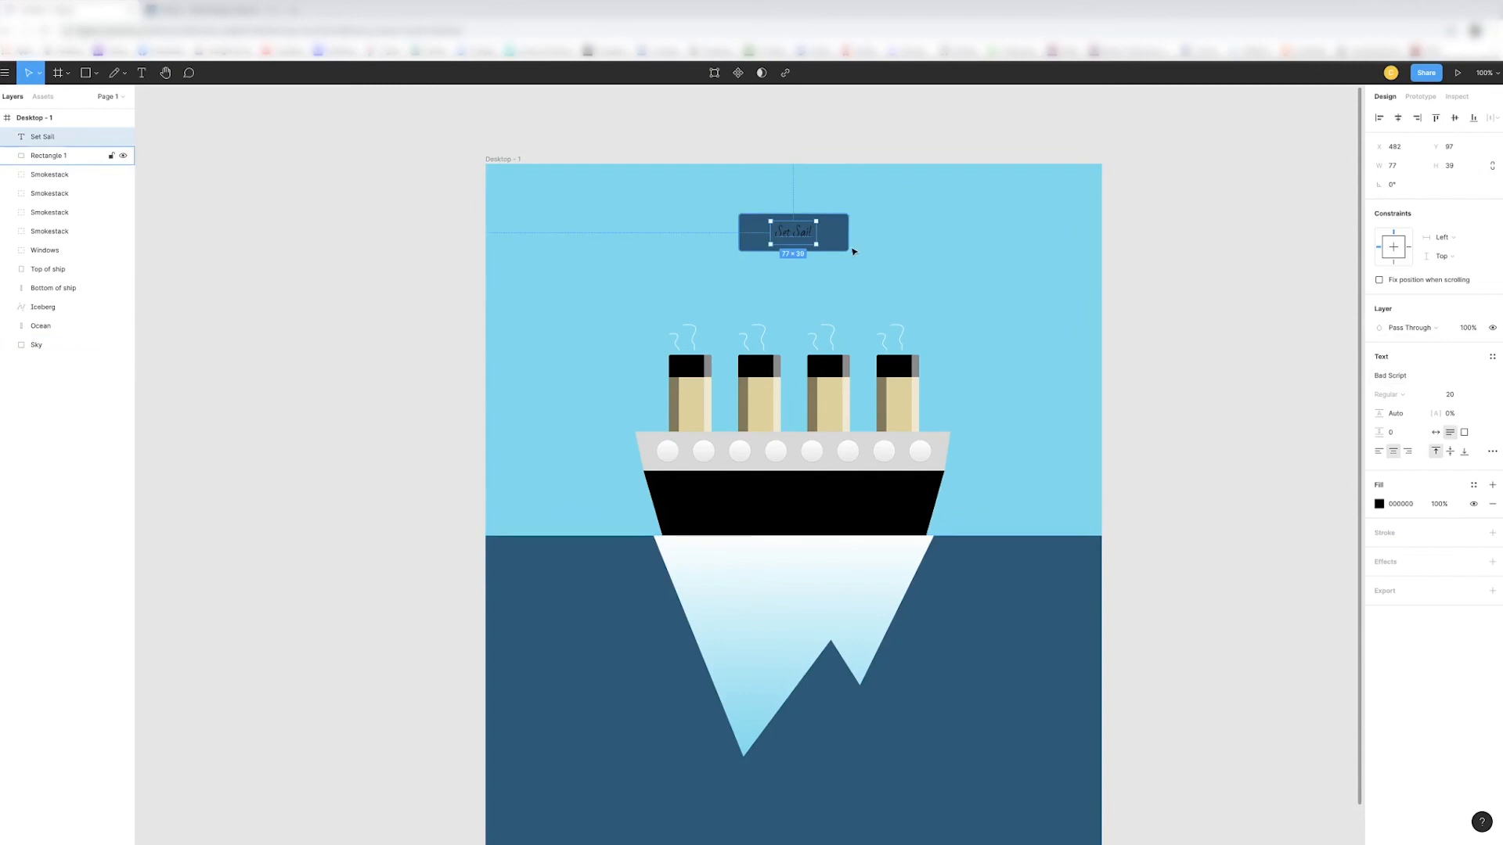
- Set the Set Sail text's font size to 24 and its fill to white (FFFFFF)
click(788, 246)
key(ctrl+plus)
scroll(859, 410, up, 5)
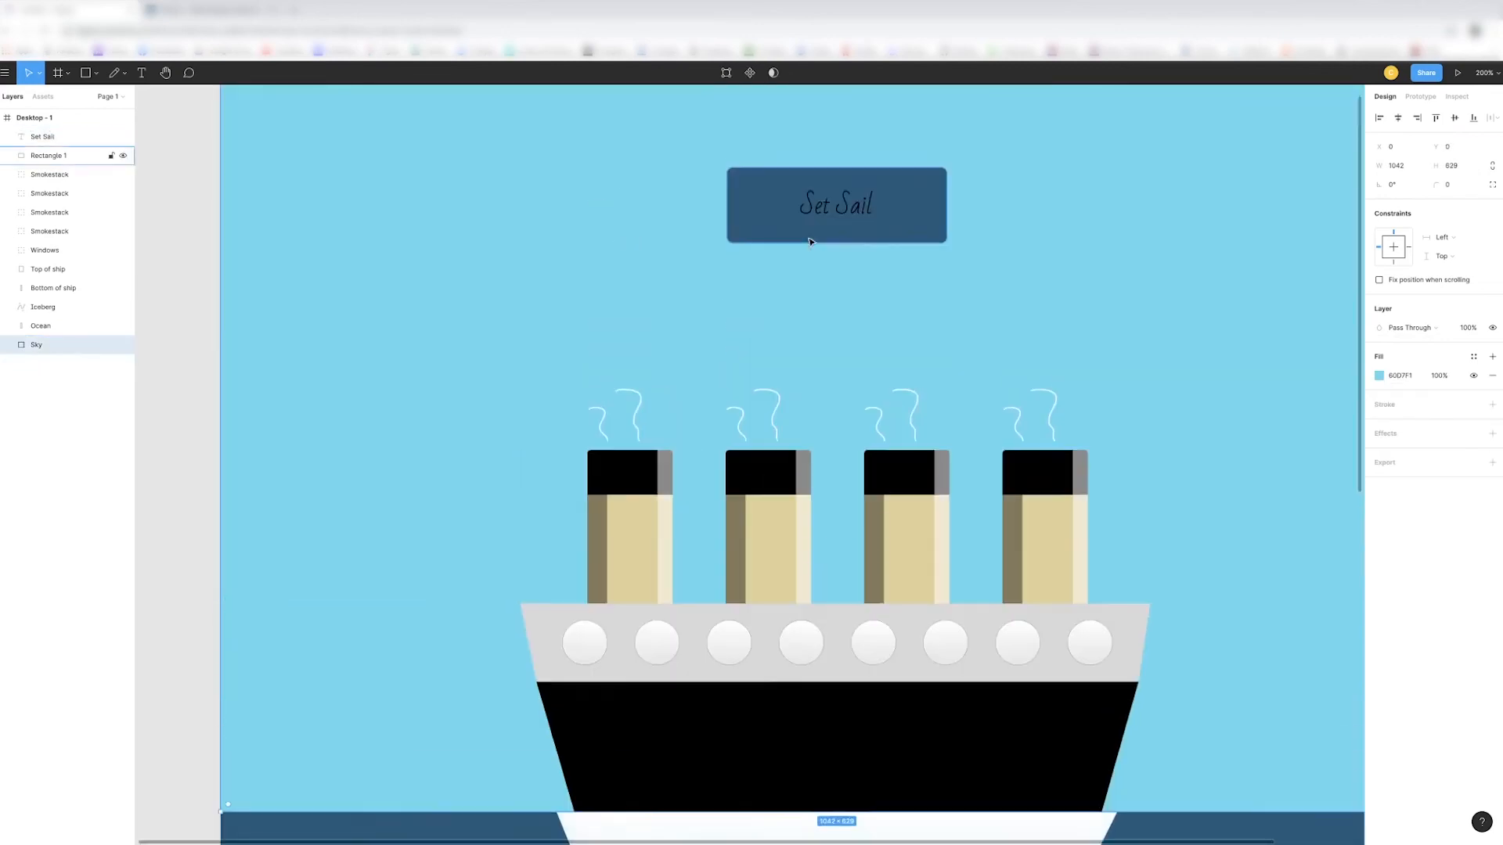
click(859, 408)
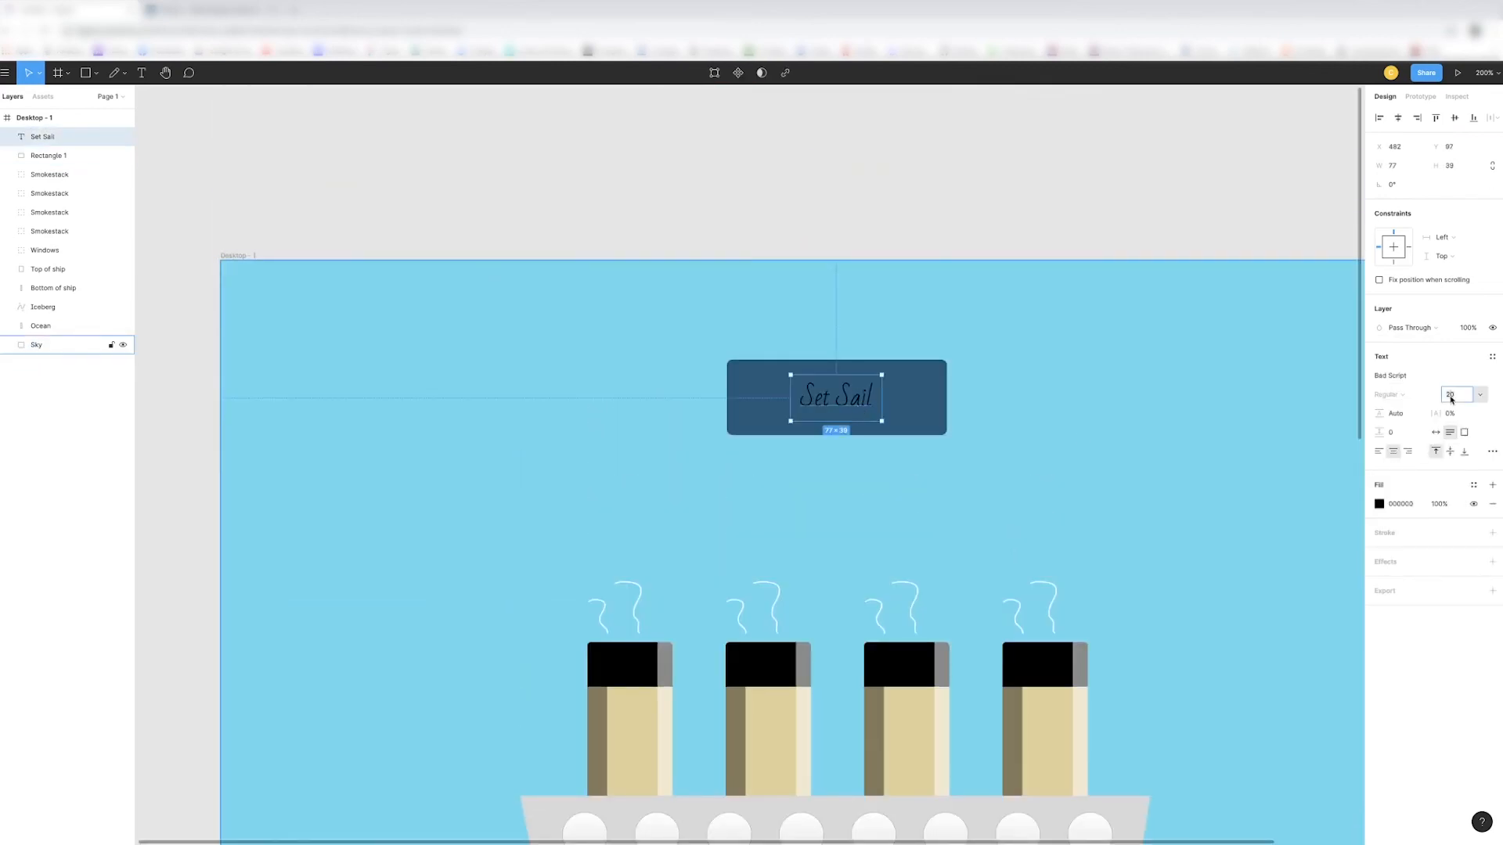
text(22)
key(Return)
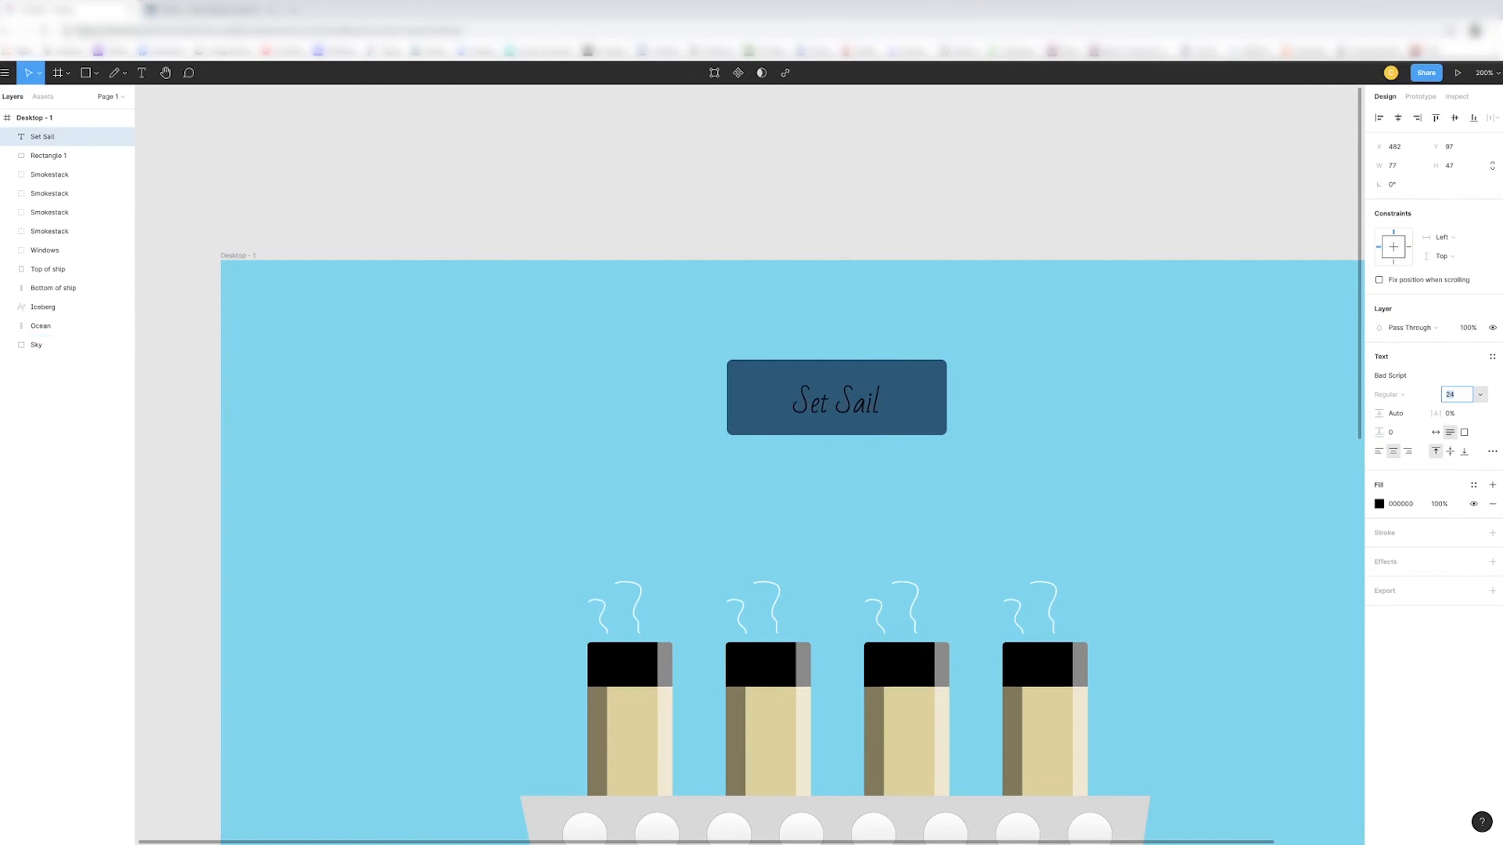
click(1380, 503)
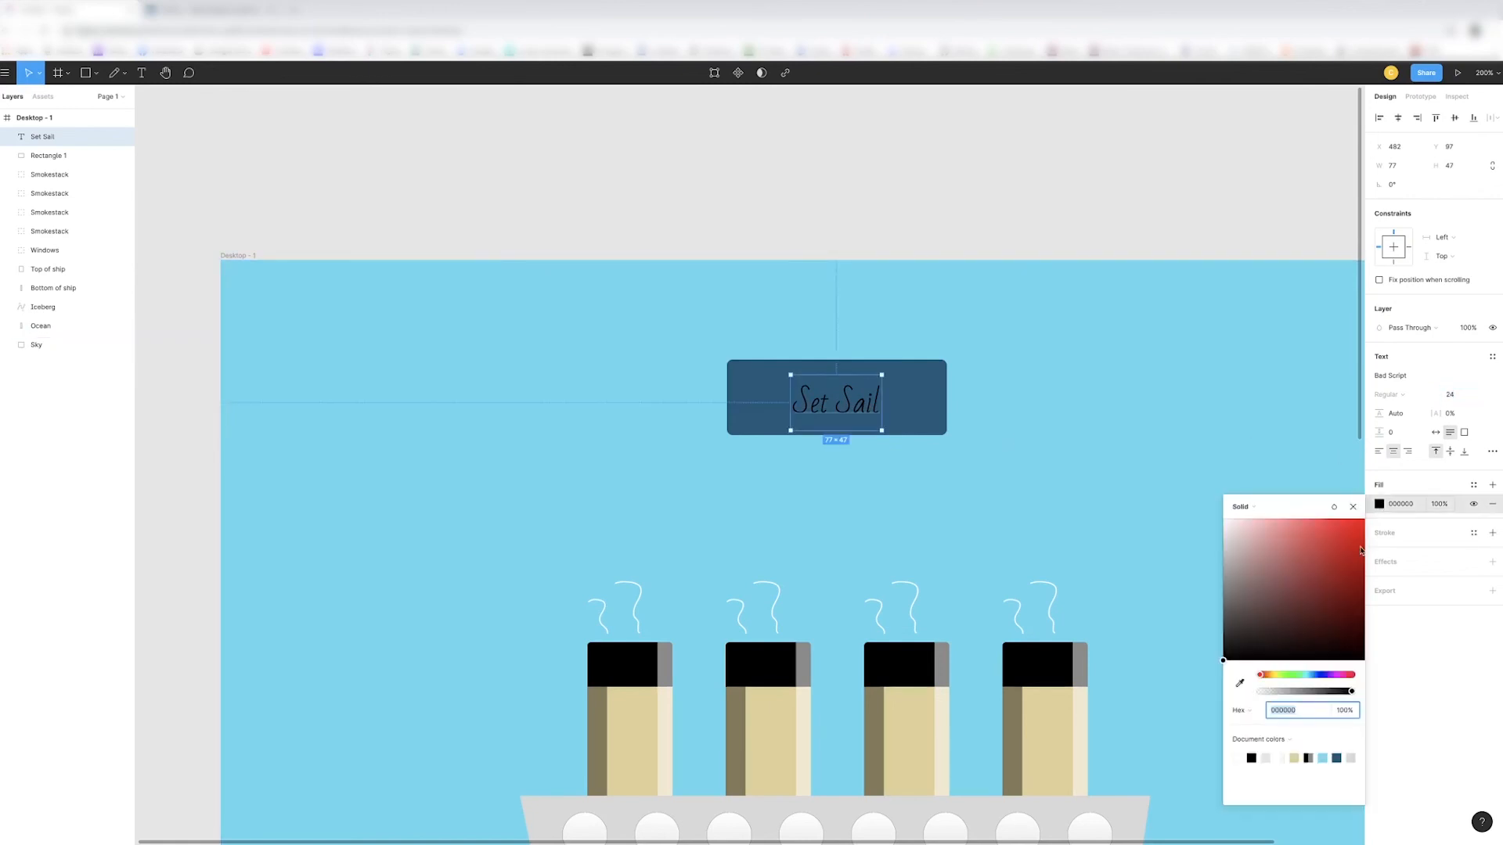
click(1238, 760)
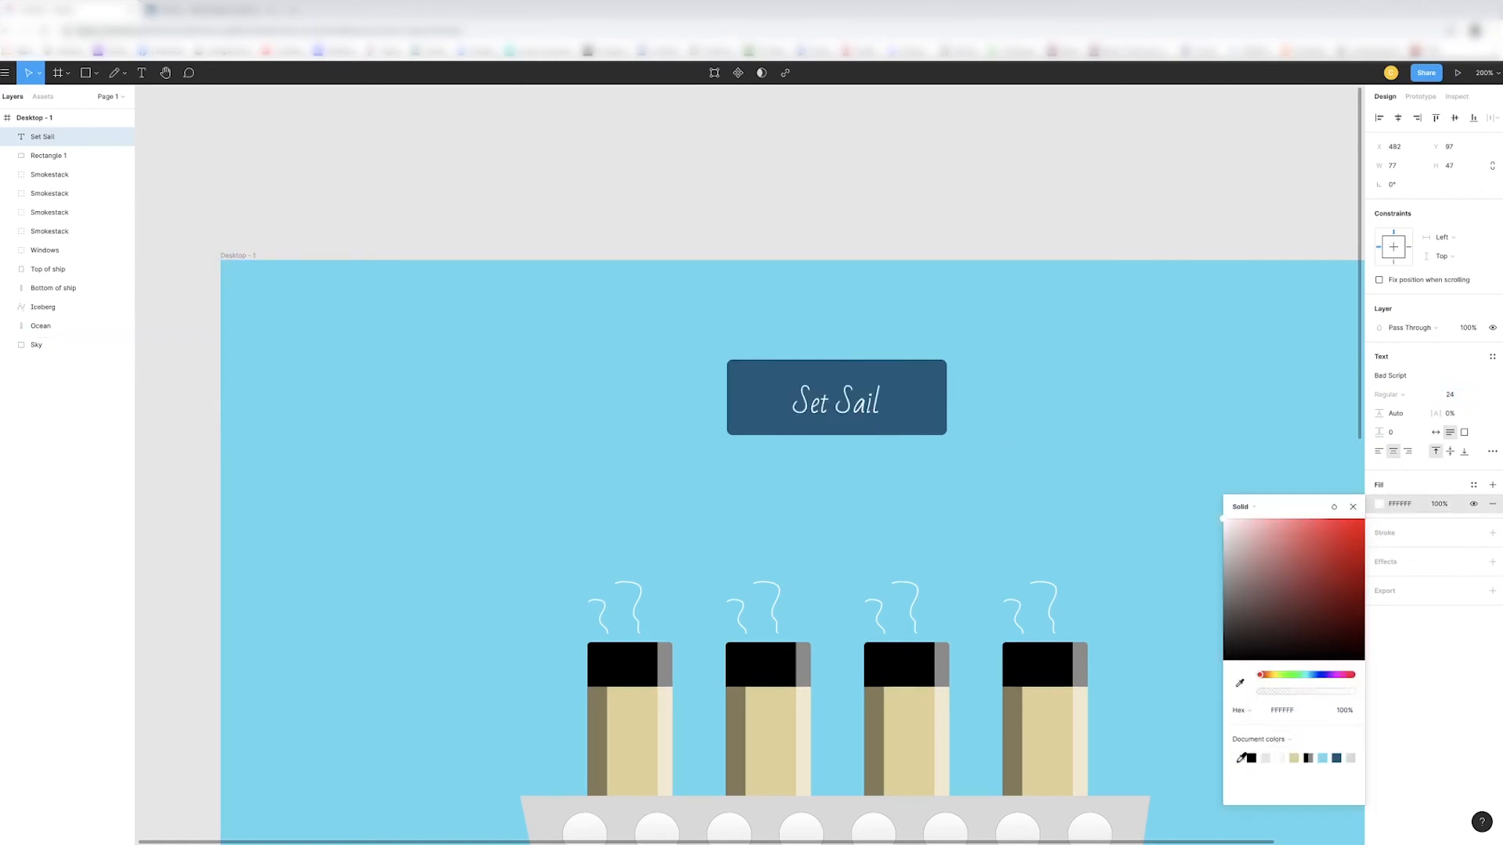
- Nudge the Set Sail text up by one pixel on the button rectangle
click(1002, 520)
click(1035, 402)
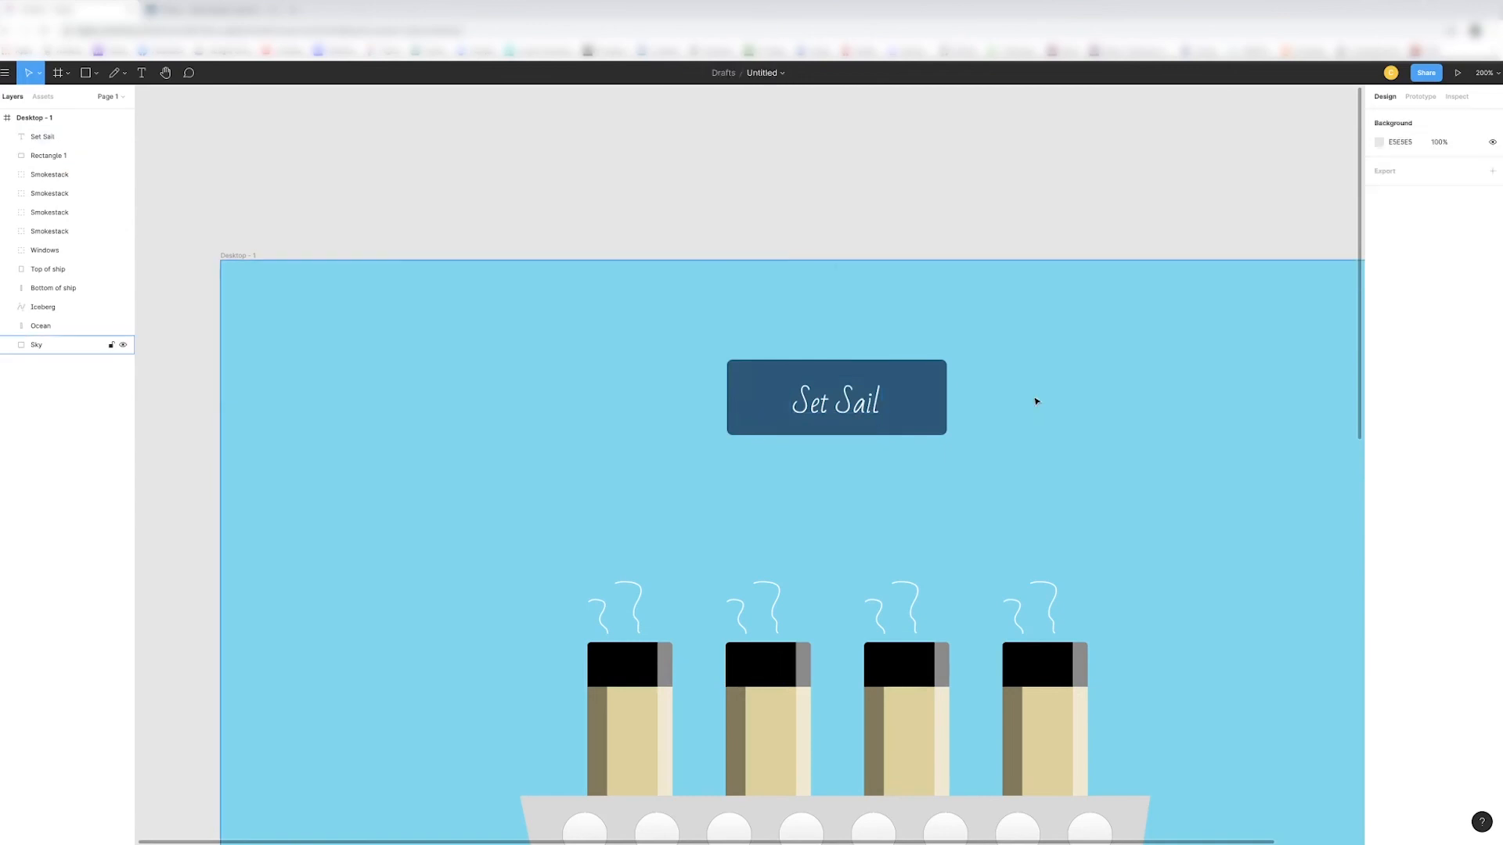
click(849, 418)
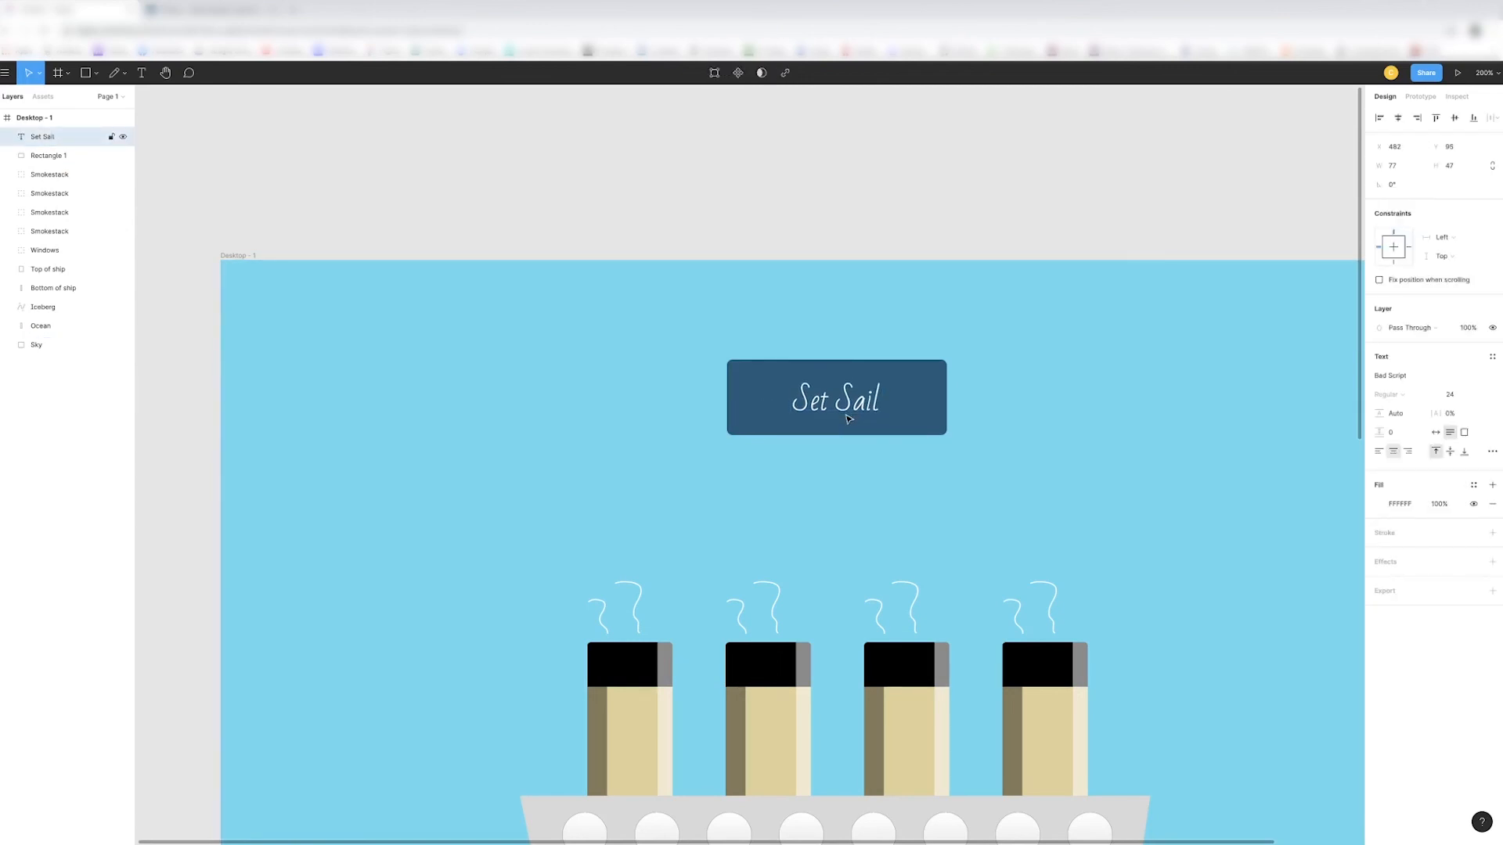
key(Escape)
- Examine the whole ship-and-iceberg scene with the finished Set Sail button in the frame
key(minus)
key(minus)
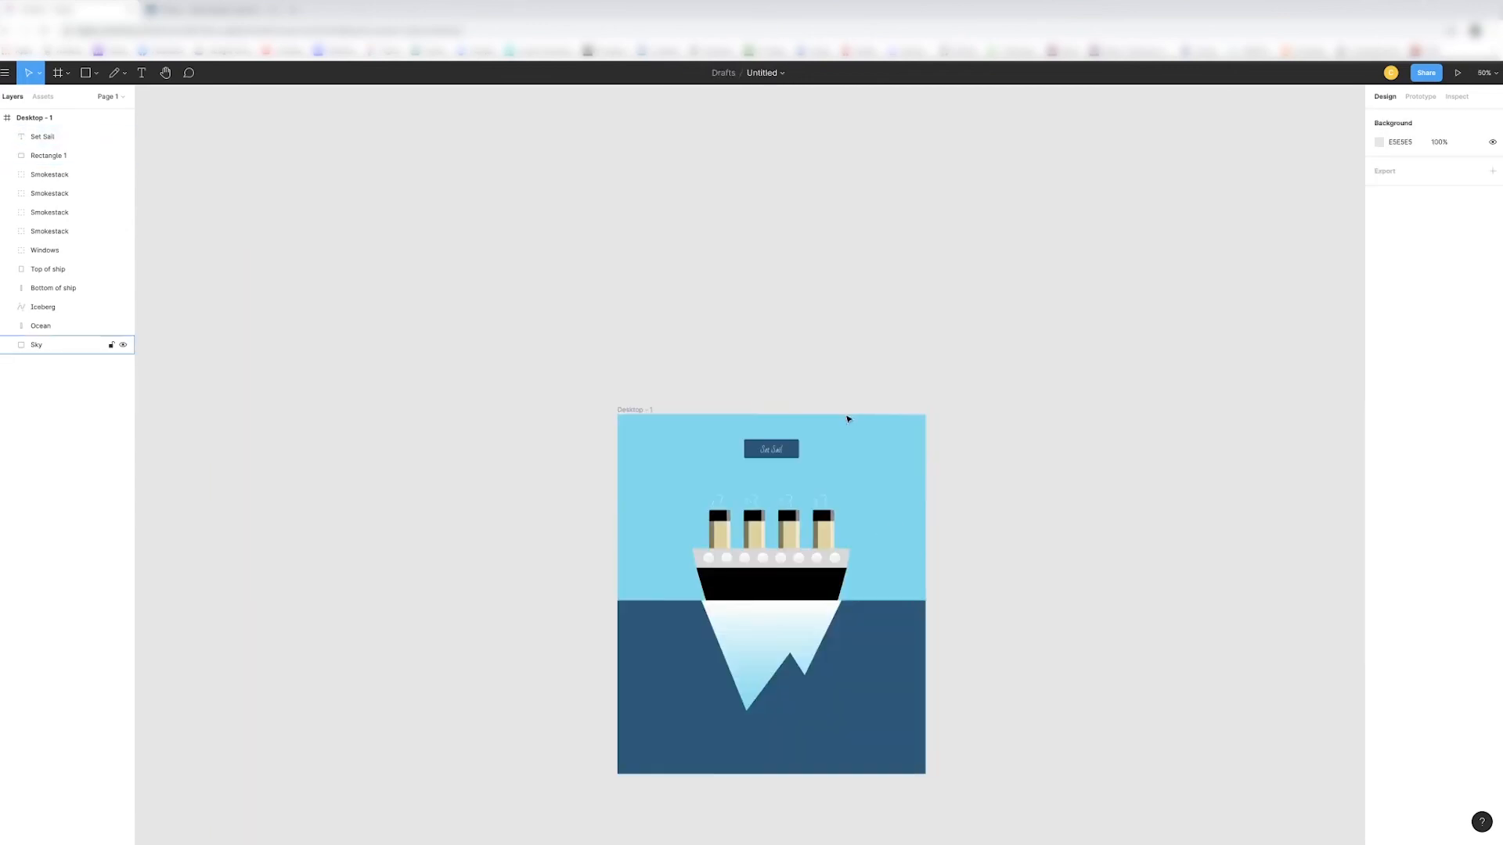
scroll(879, 467, down, 2)
key(plus)
scroll(879, 465, down, 3)
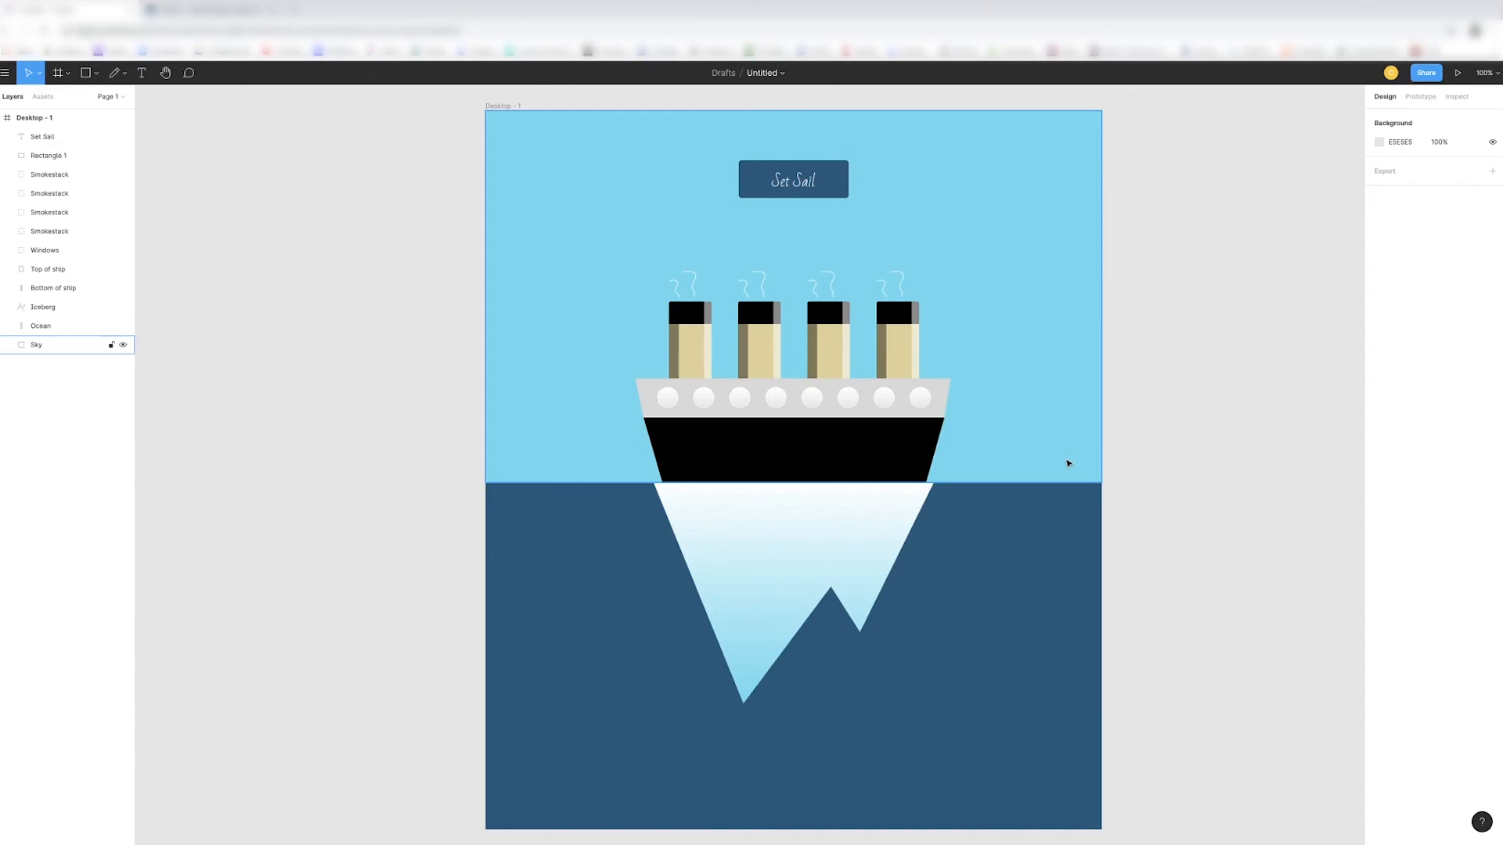
key(minus)
scroll(1064, 459, down, 1)
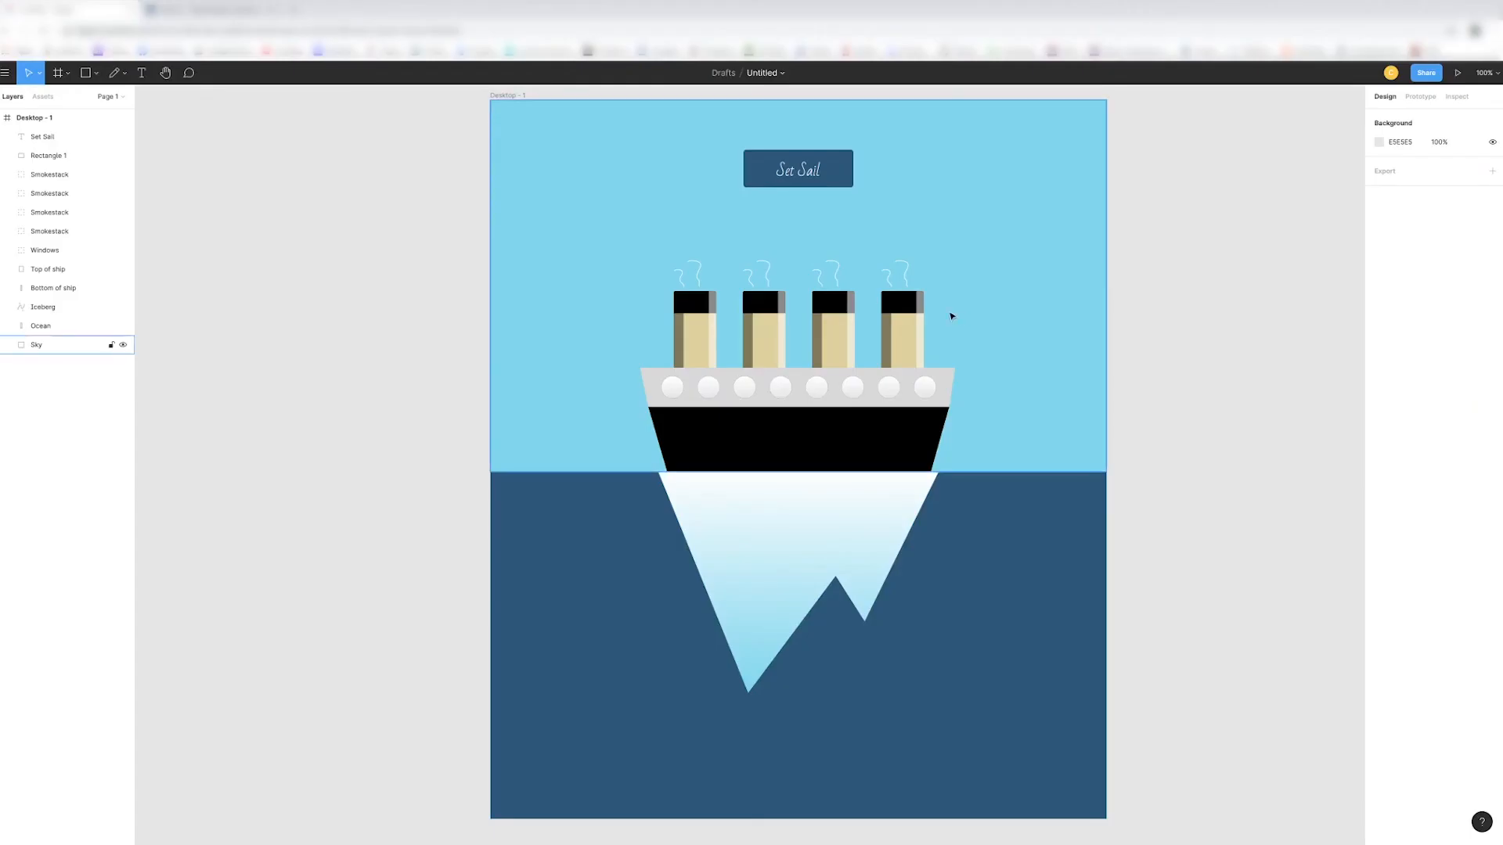
- Rename the button's rectangle layer to Button, and group it with the Set Sail text under the name Button
click(35, 137)
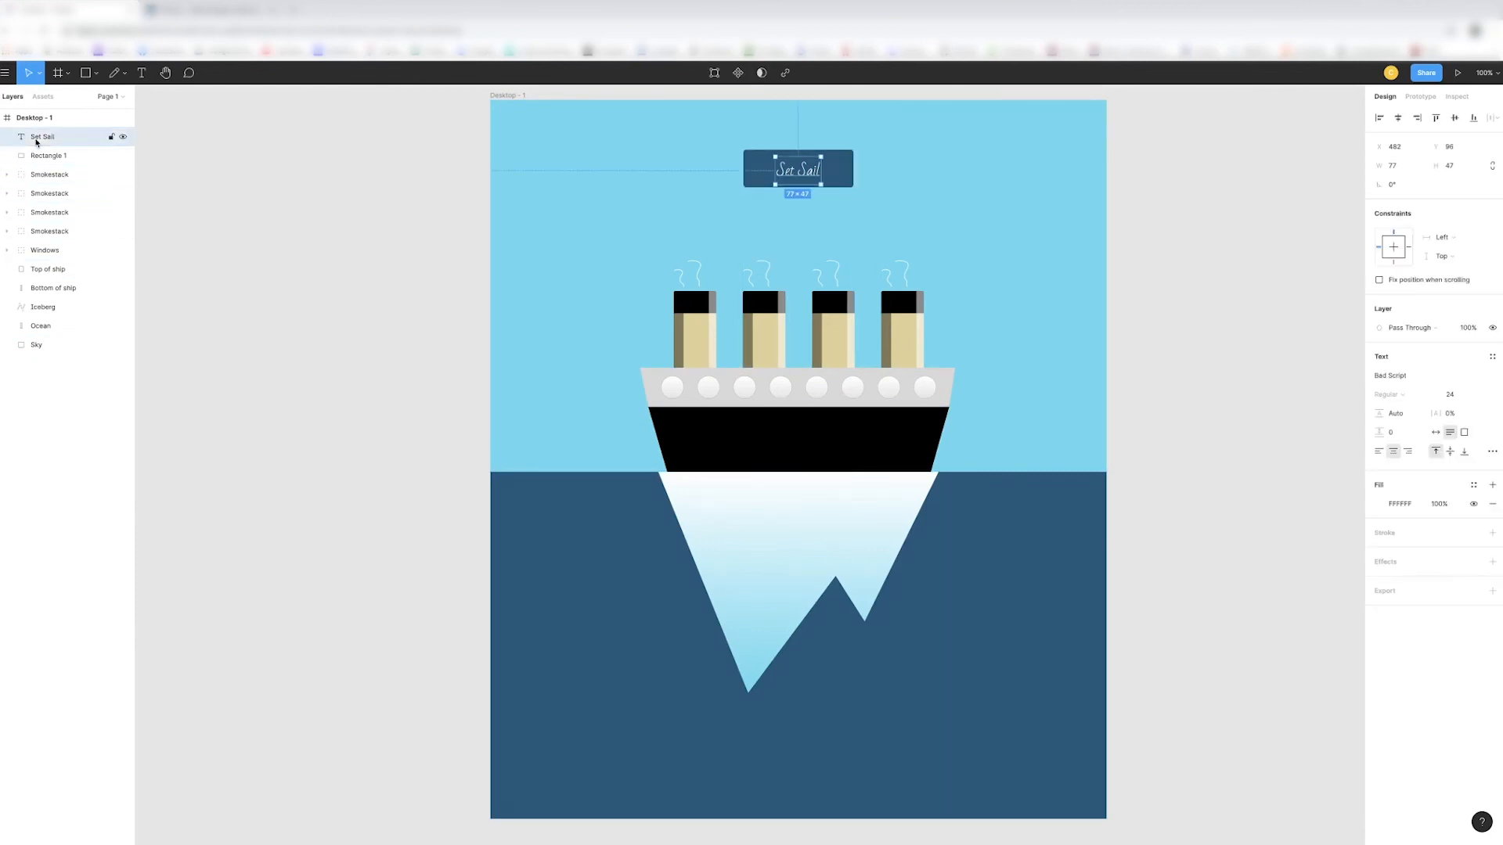
click(49, 156)
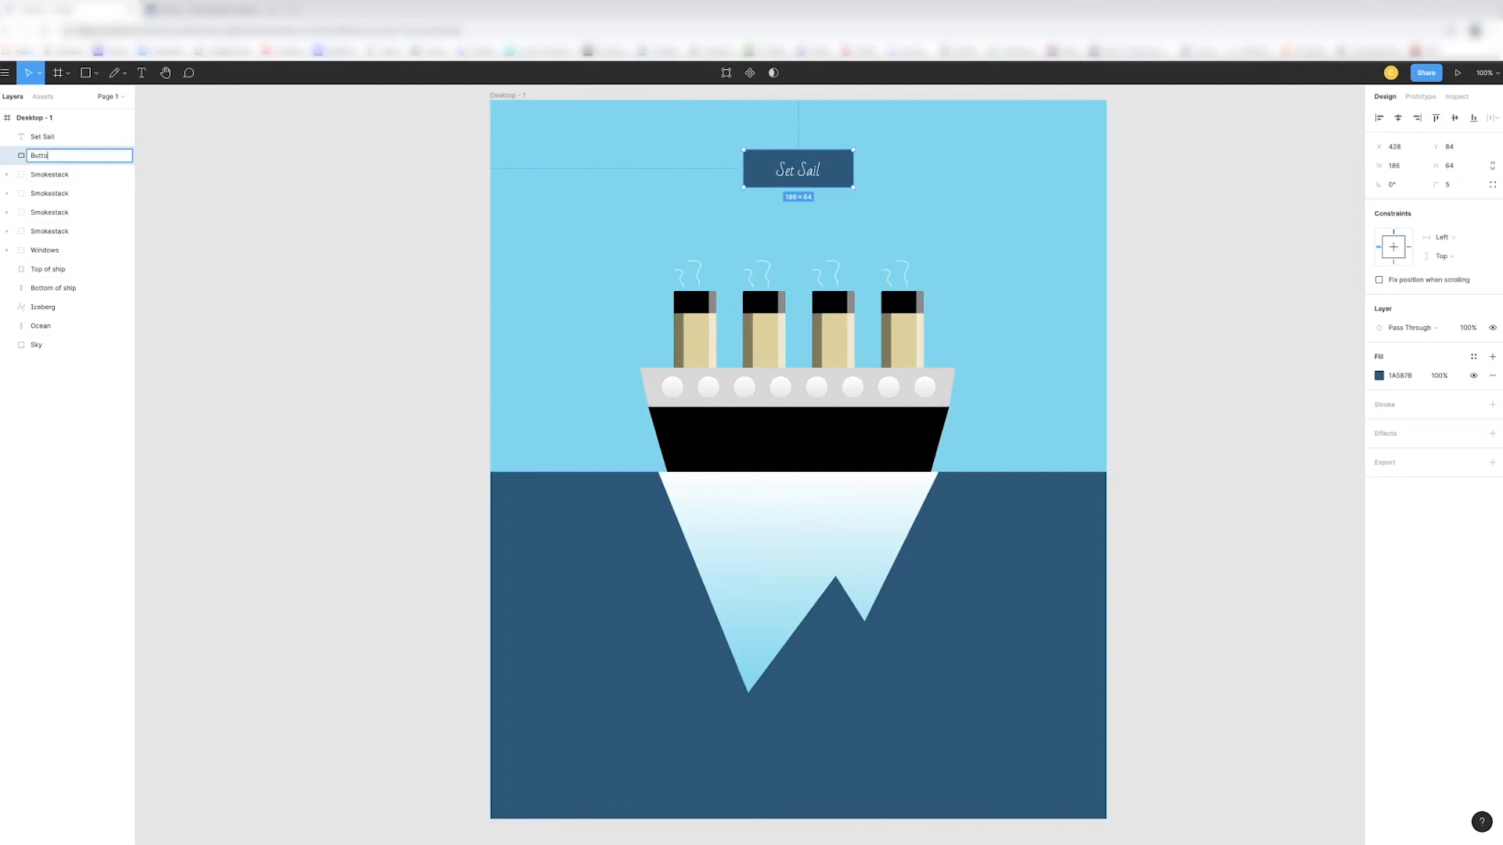
click(57, 141)
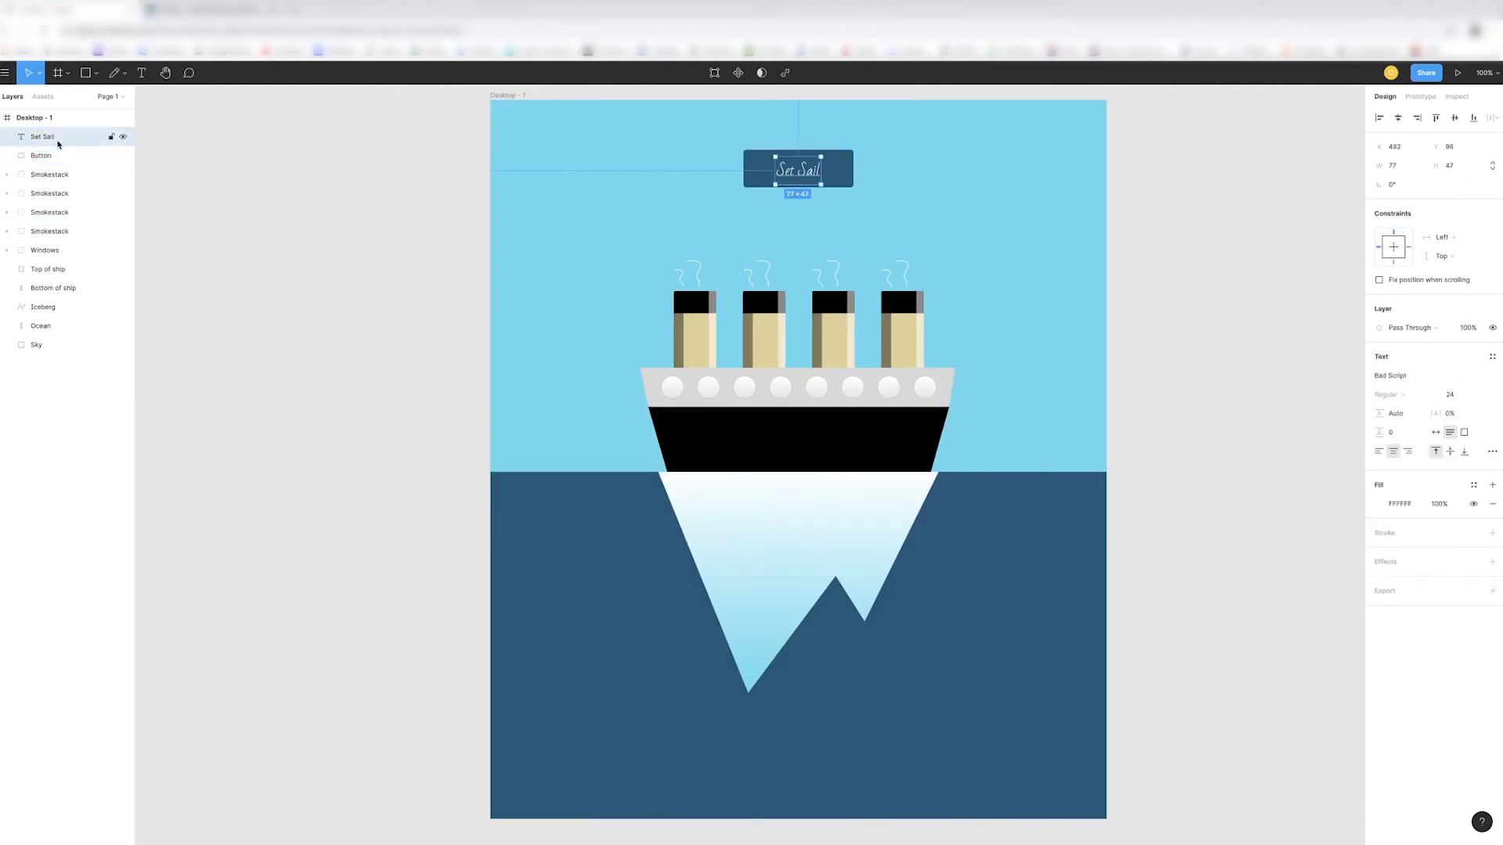
shift+click(63, 156)
key(ctrl+g)
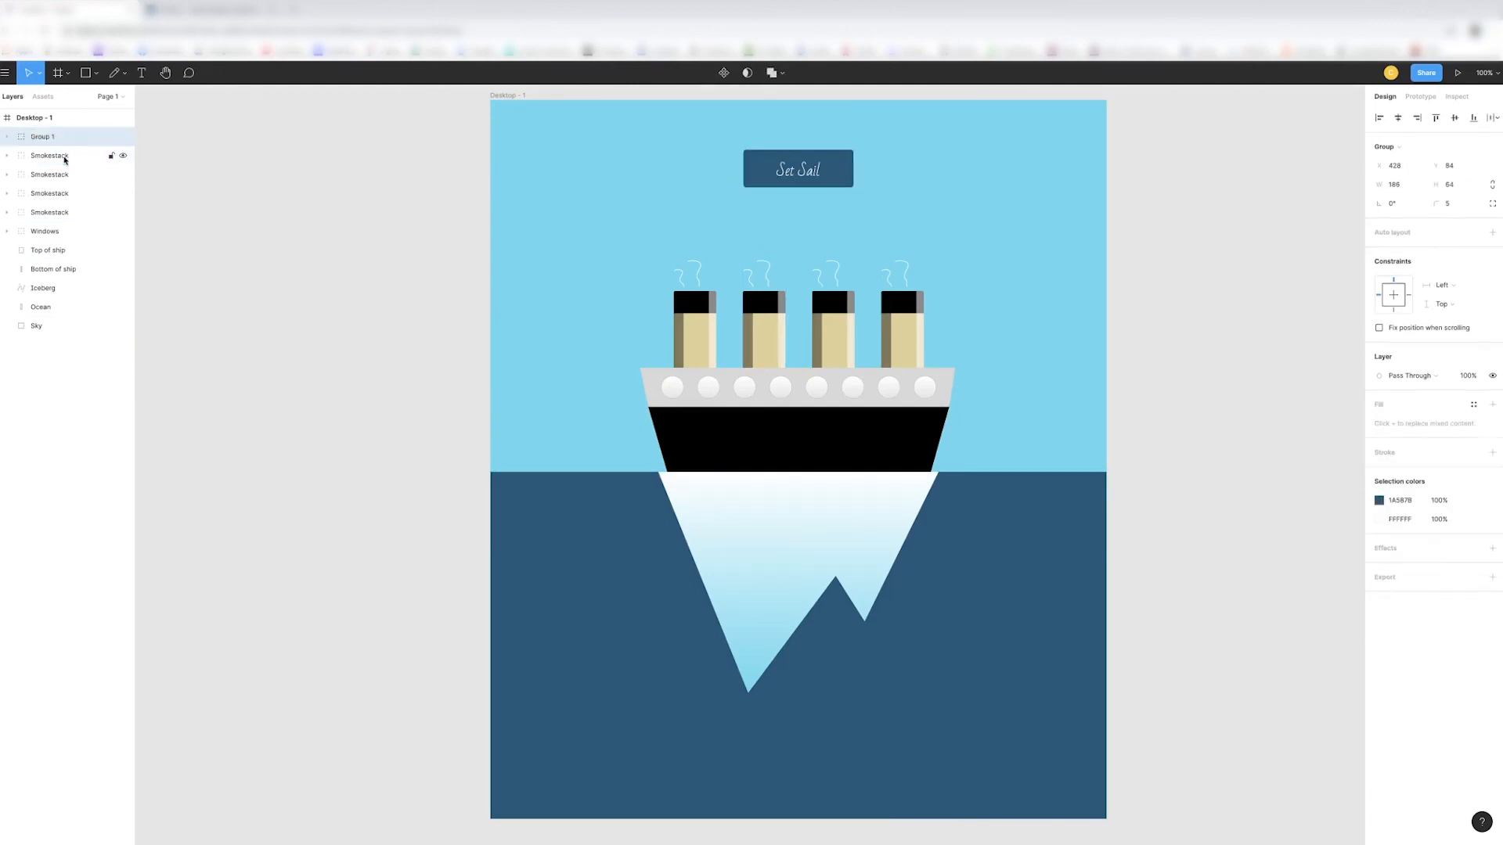
text(Button)
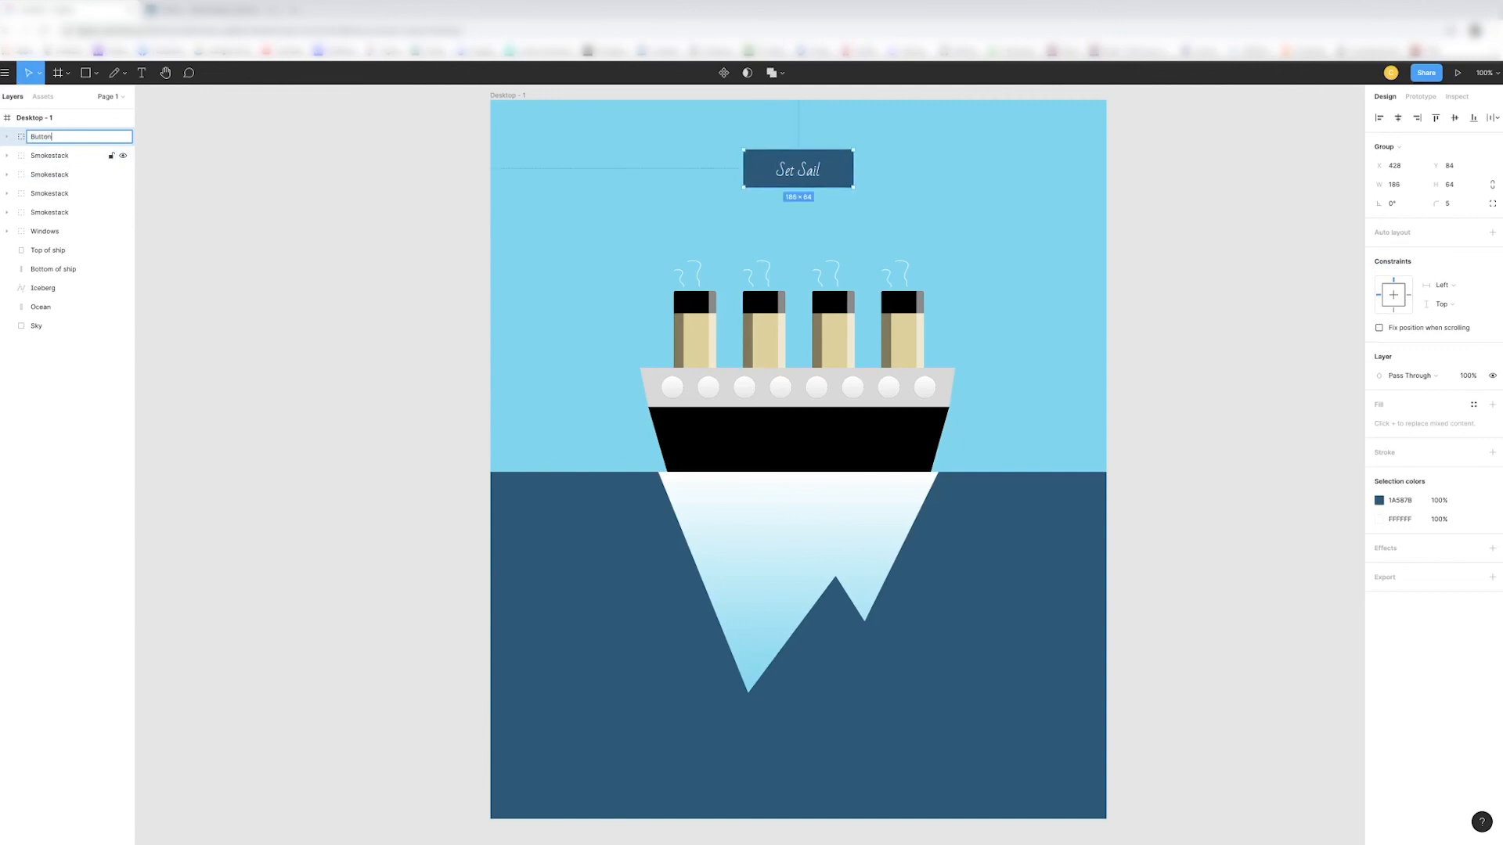
key(Return)
- Group the four smokestacks, the windows and the top and bottom of the ship, and name the group Titanic
click(68, 156)
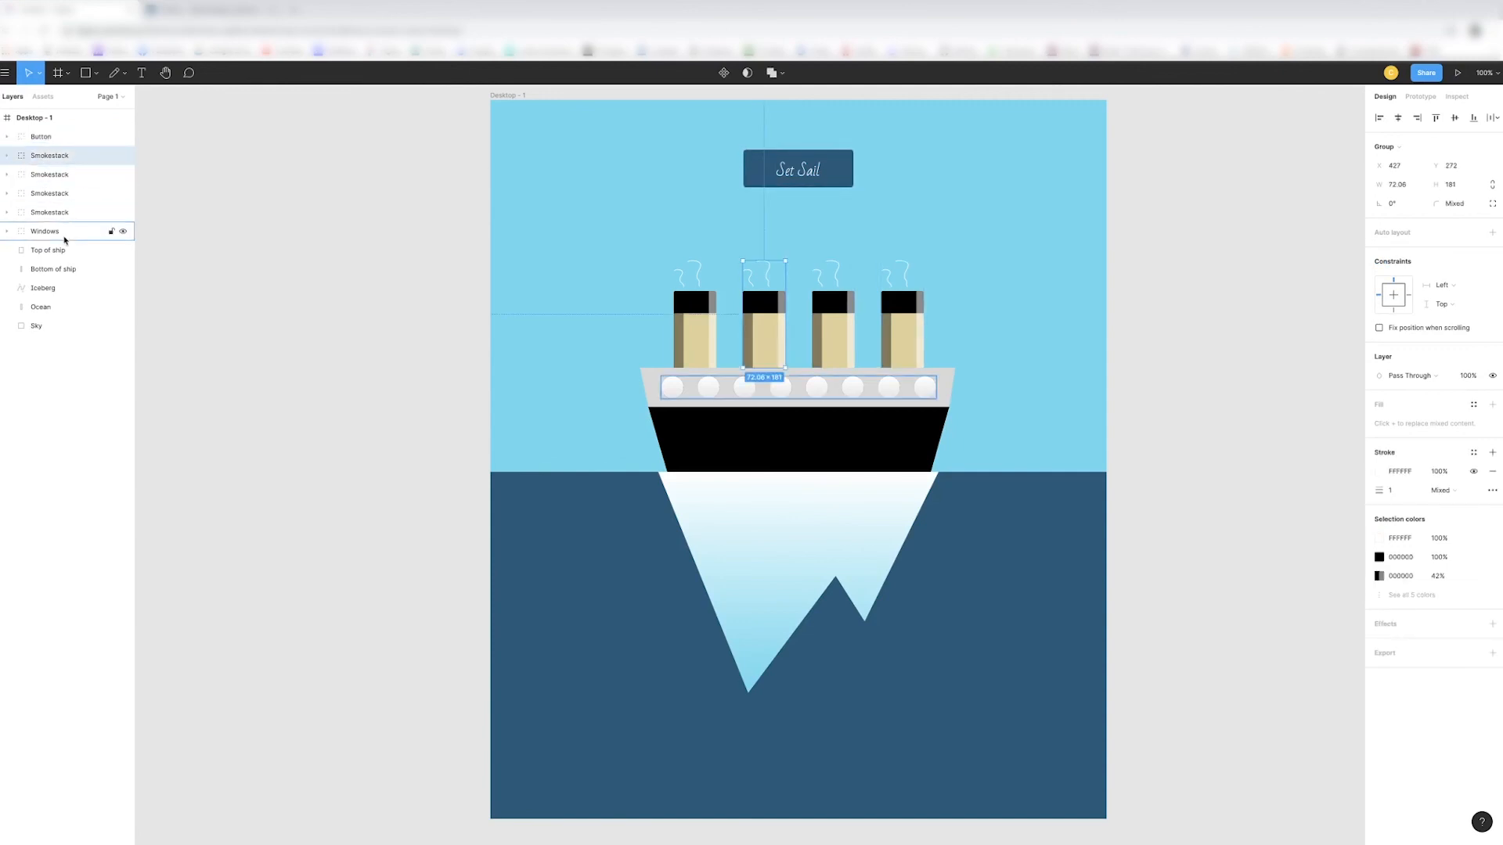
shift+click(72, 270)
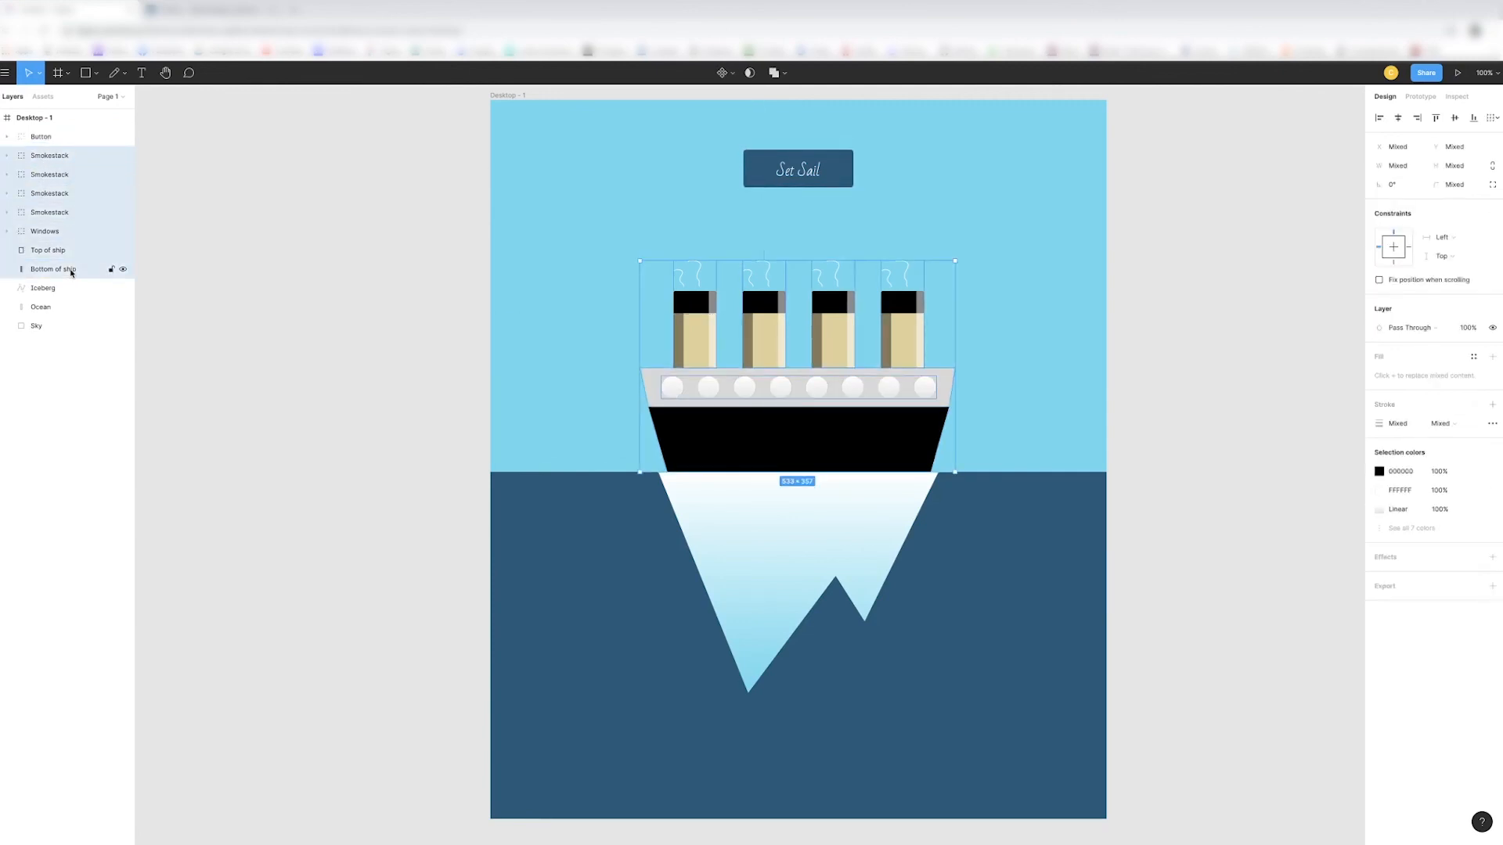
key(ctrl+g)
text(Titanic)
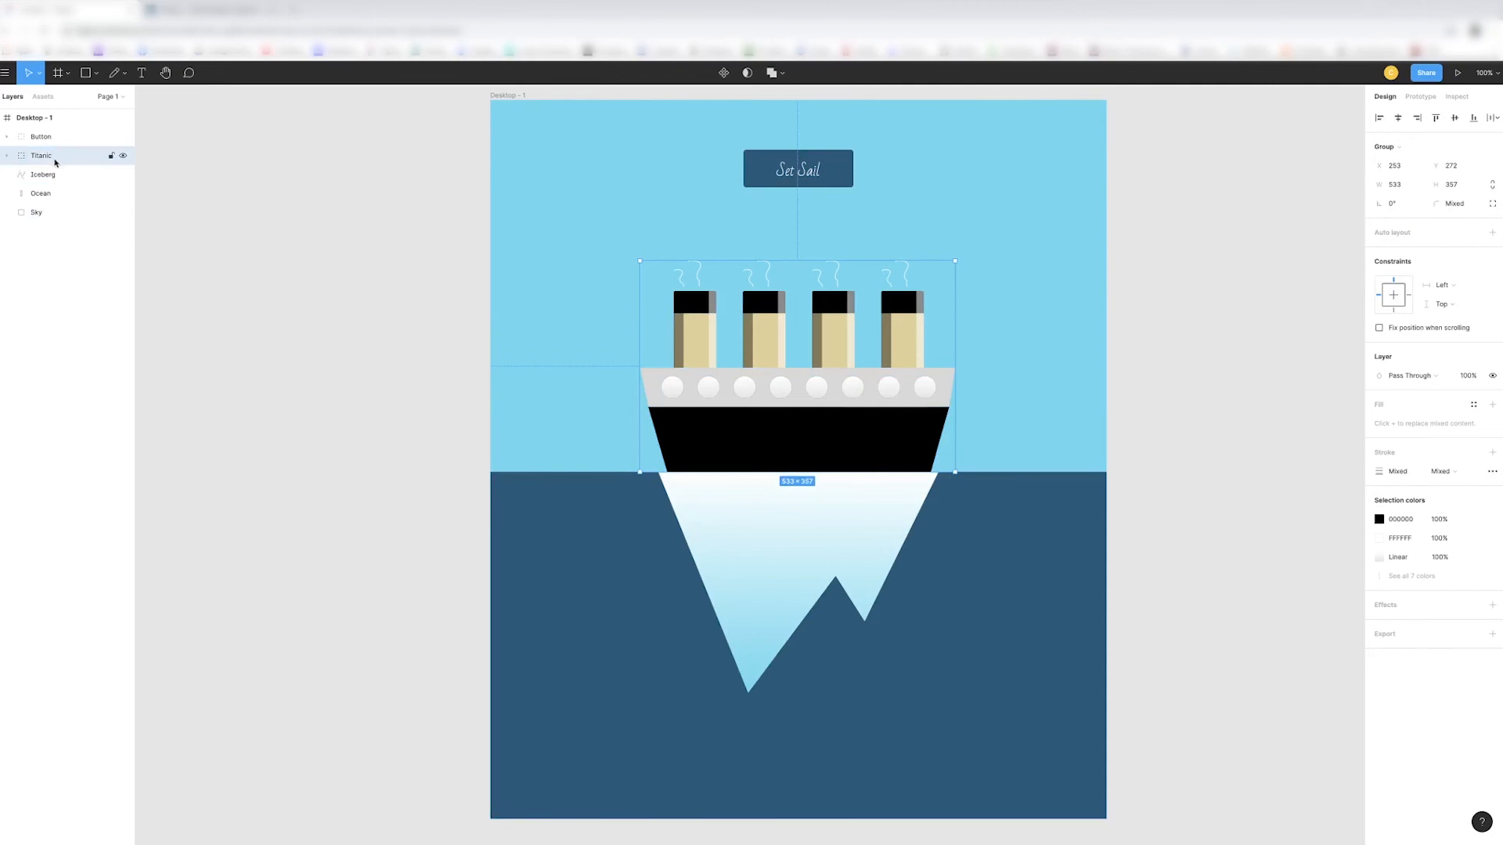
drag(688, 430, 832, 400)
key(ctrl+z)
- Export the Titanic group as a PNG at 1x and open the exported image file
click(1493, 634)
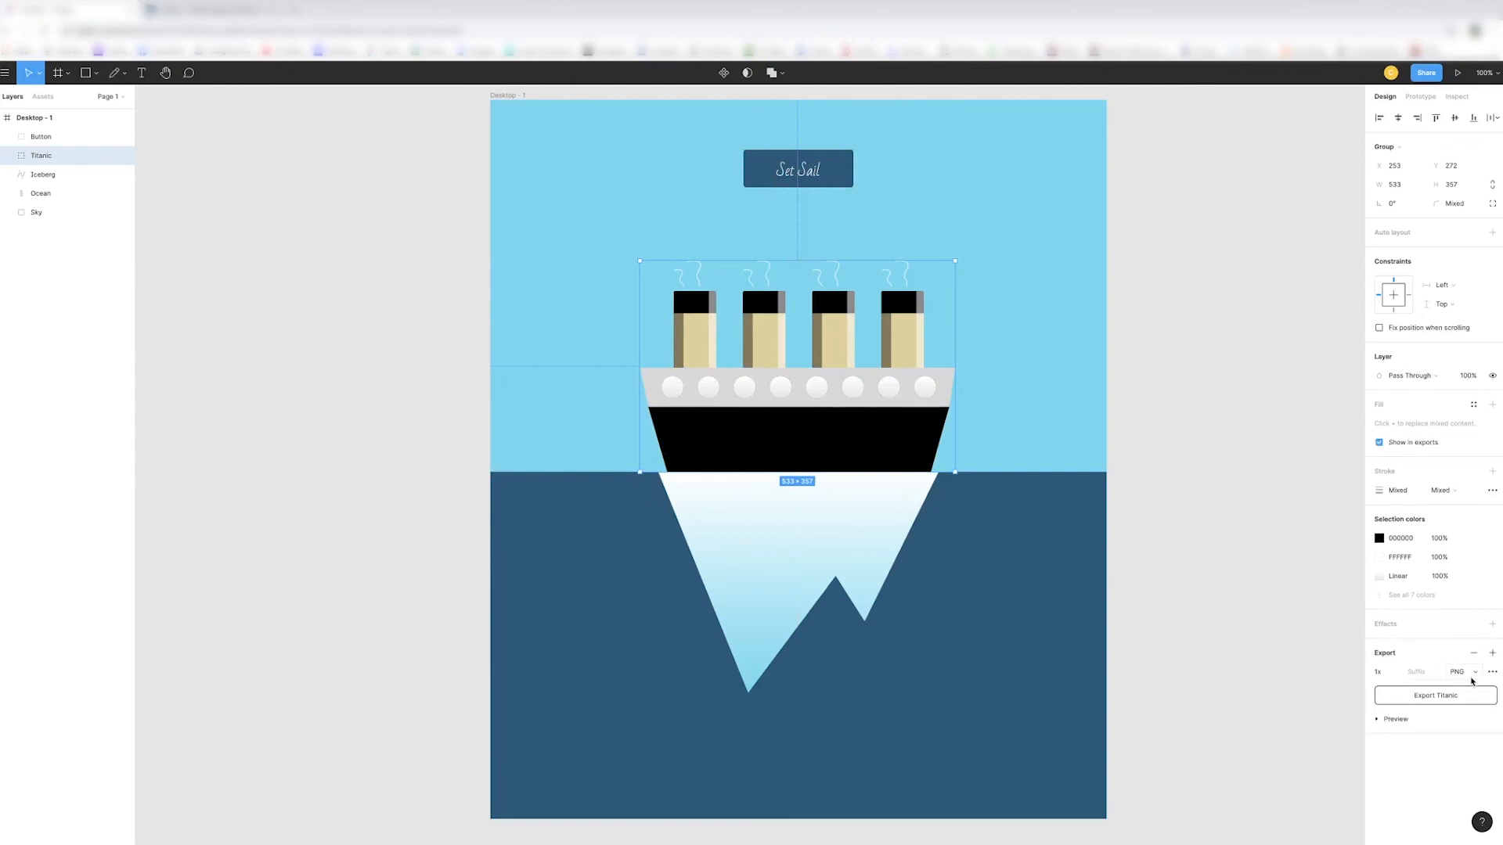
click(1472, 680)
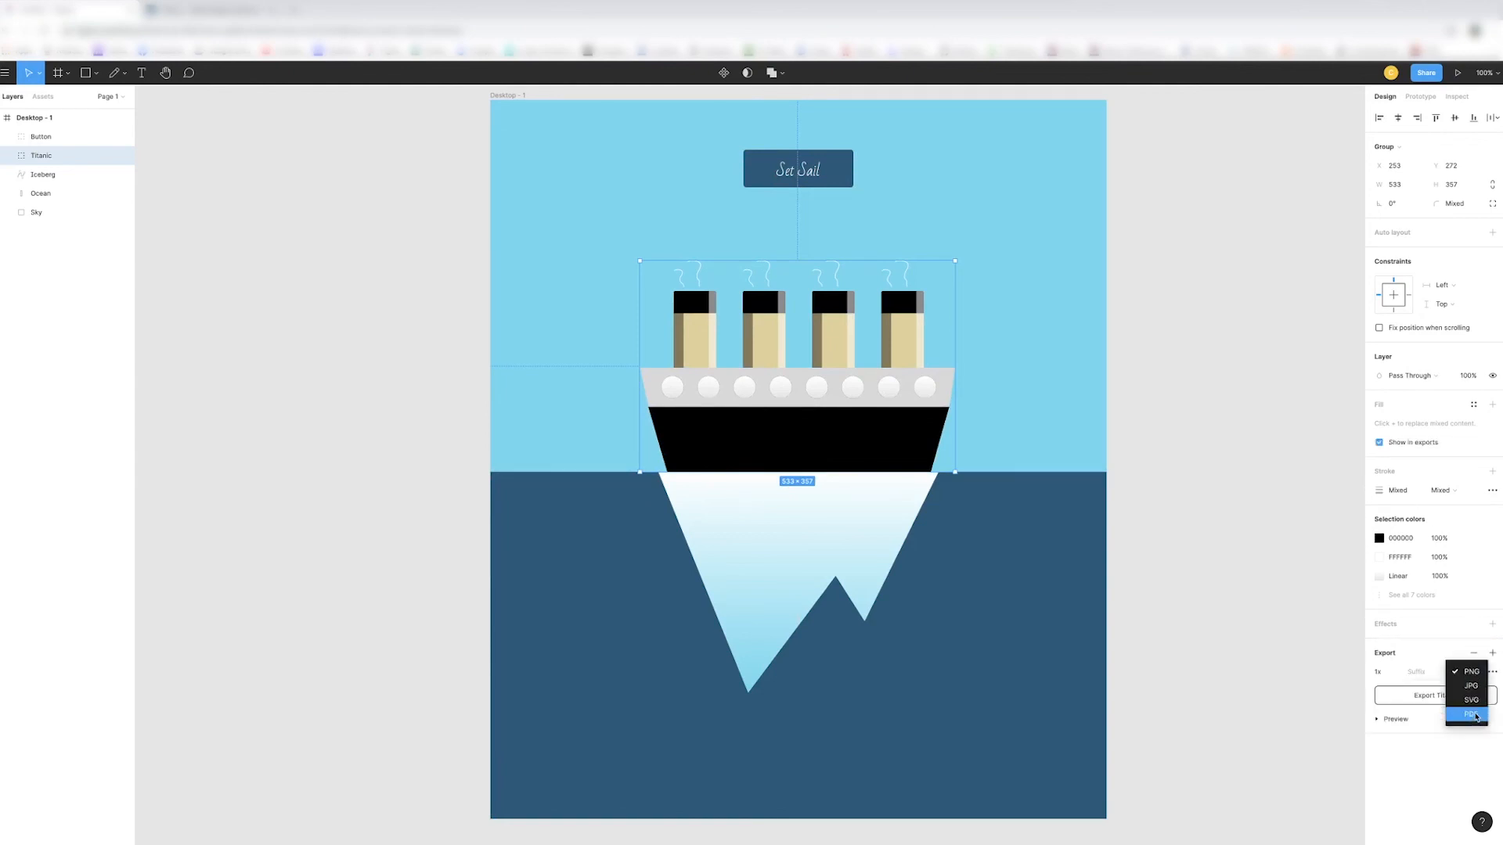
click(1470, 674)
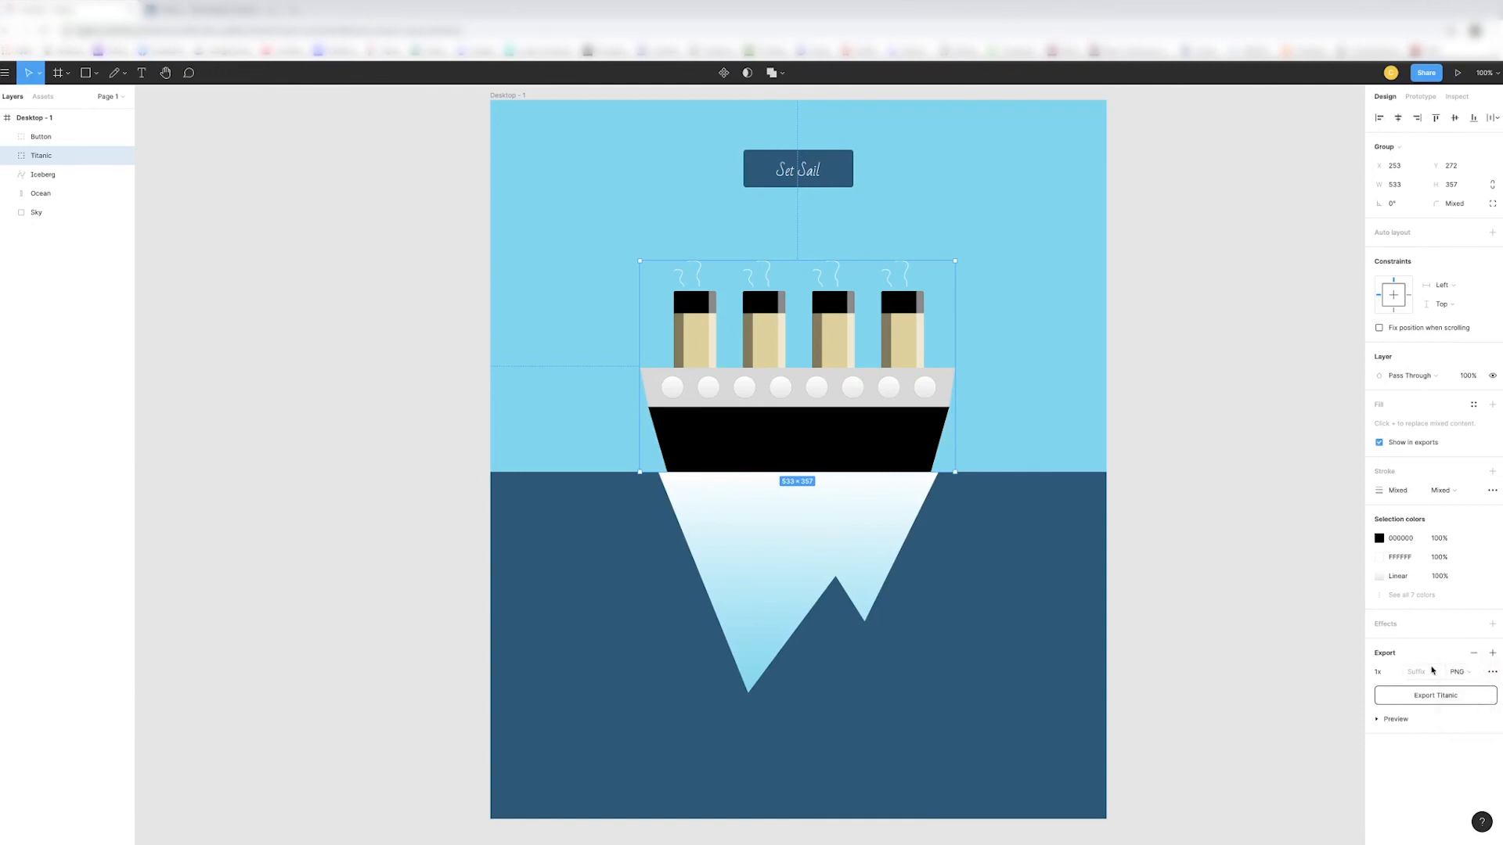
click(1450, 697)
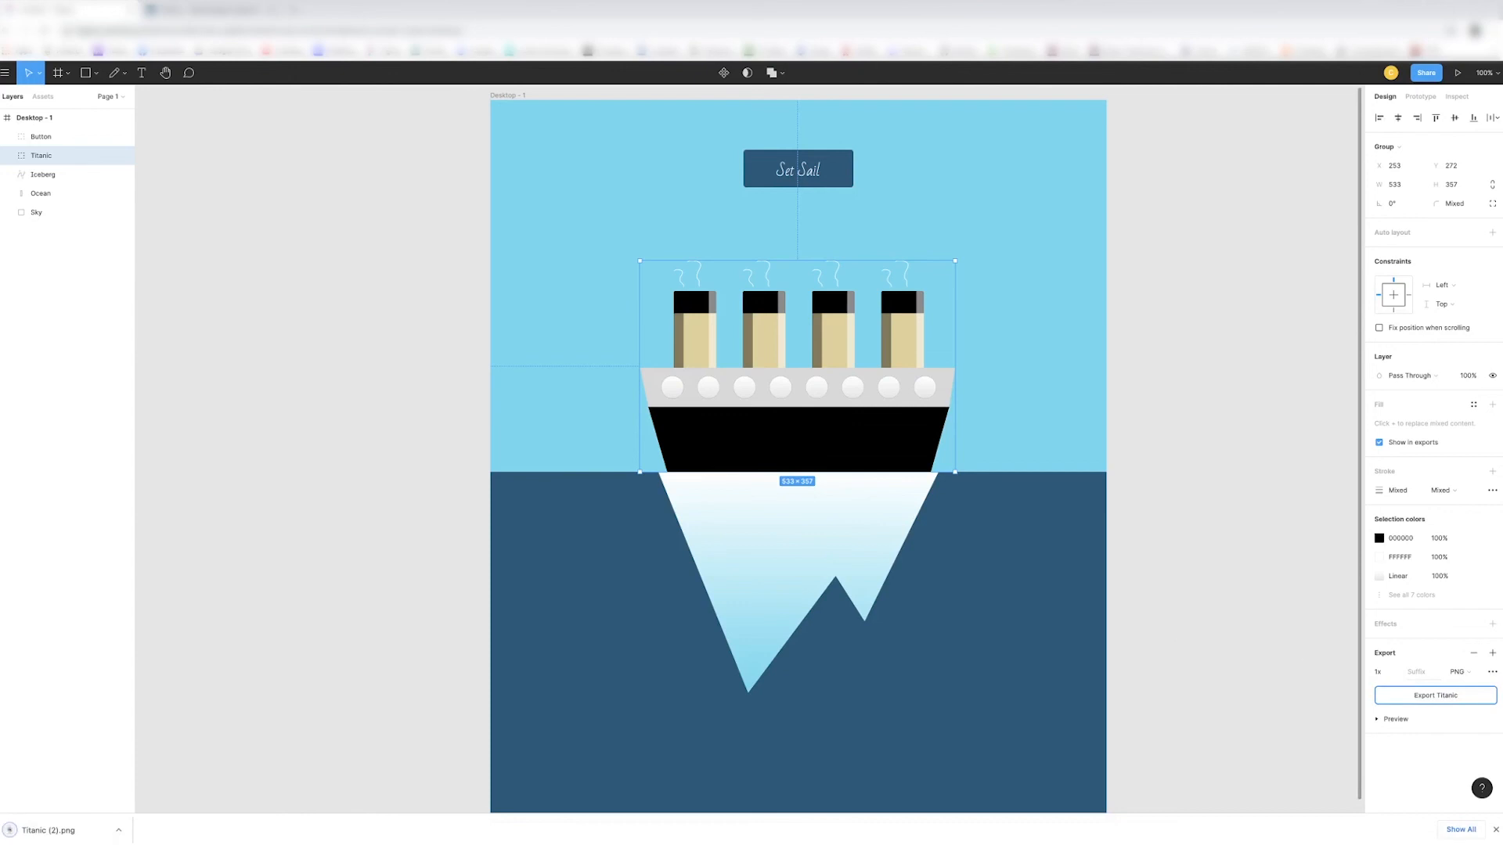
click(61, 831)
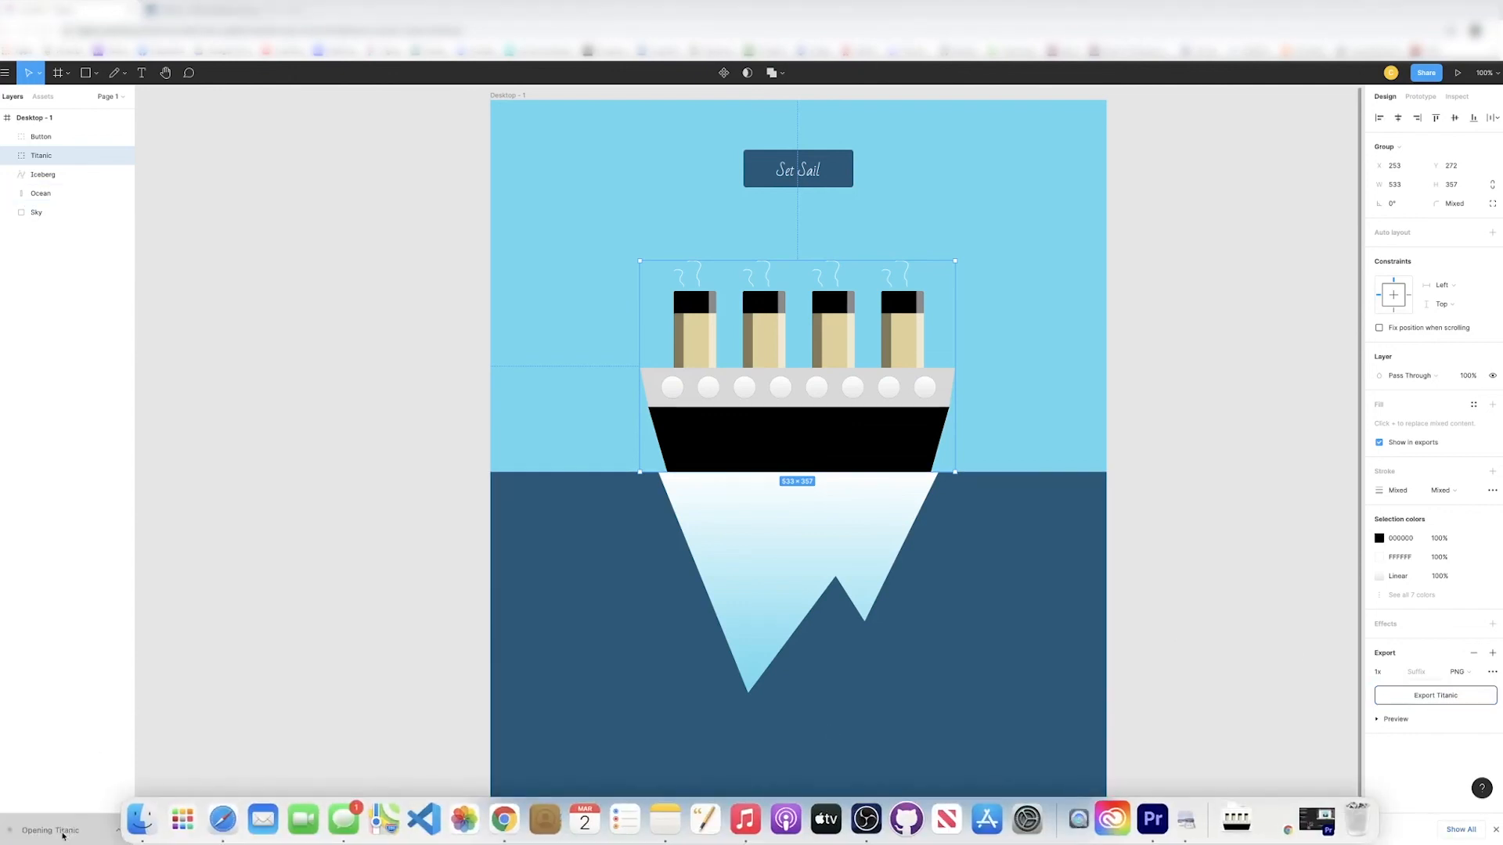